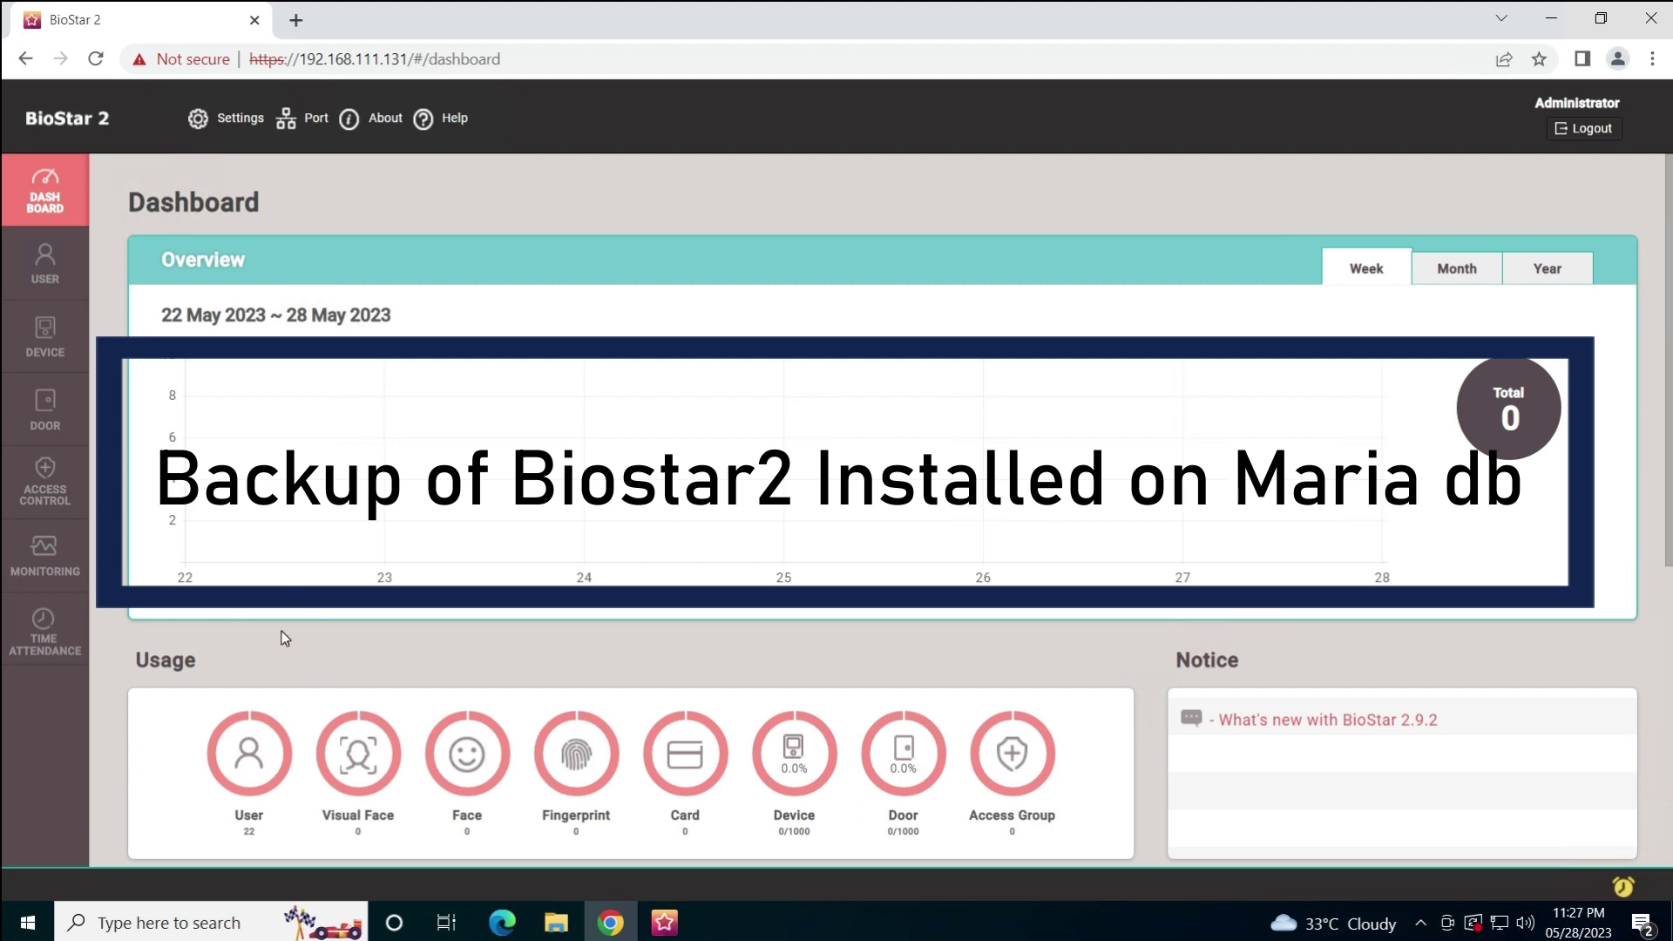
Review the service status and database server configuration in BioStar Setting
click(665, 933)
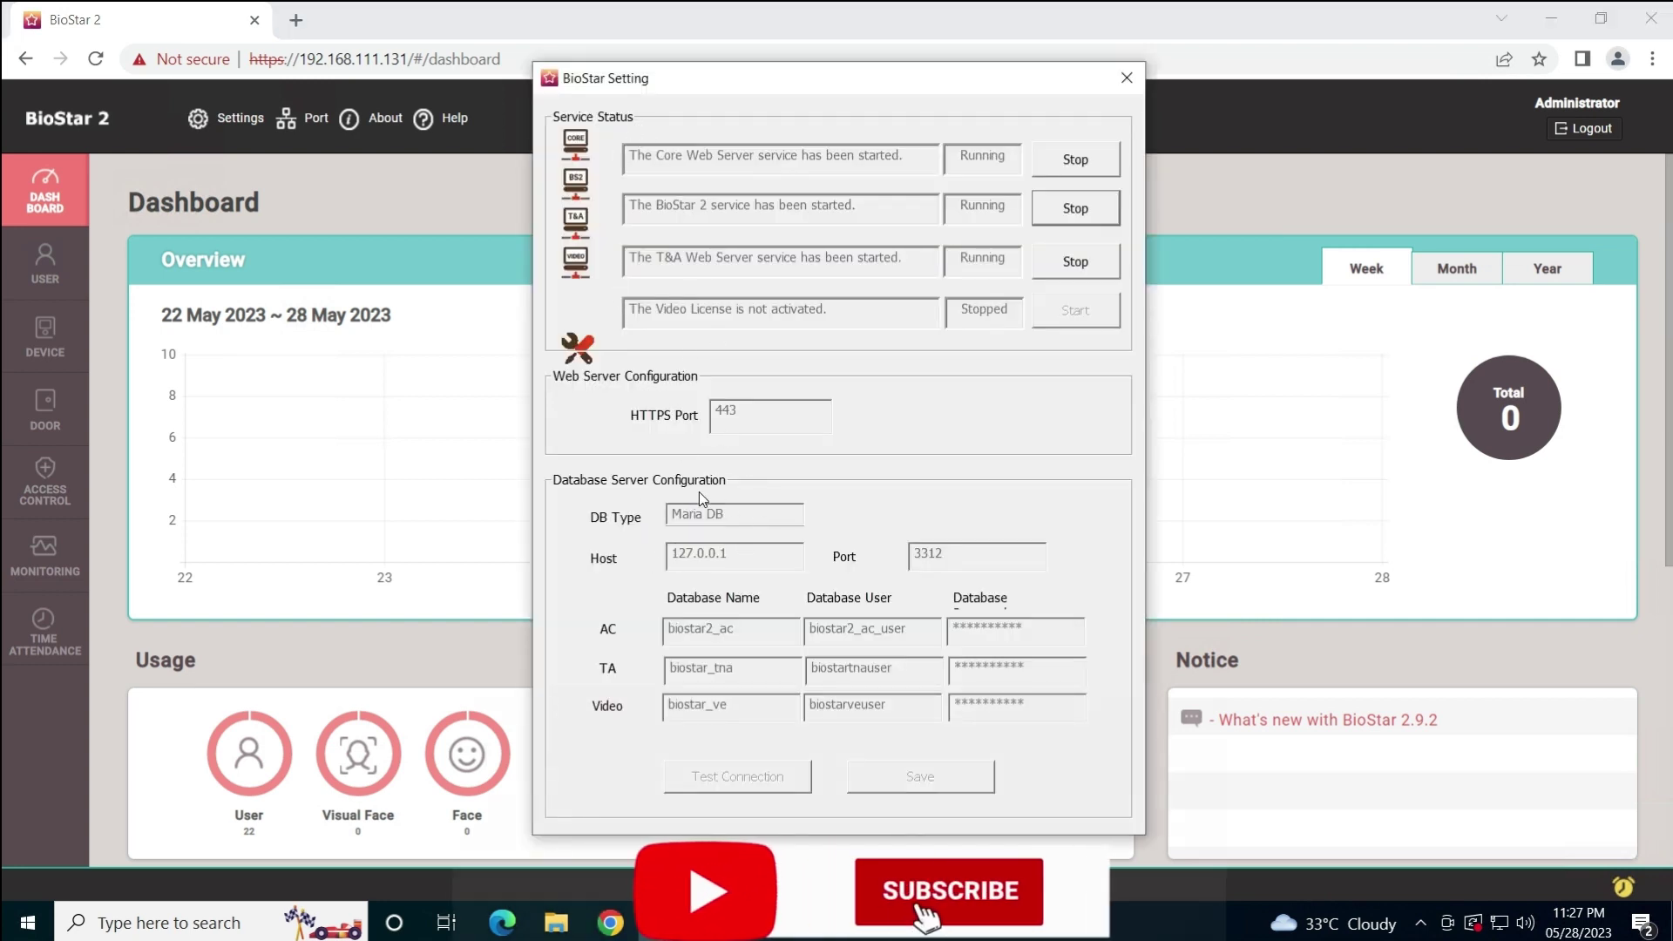
click(229, 645)
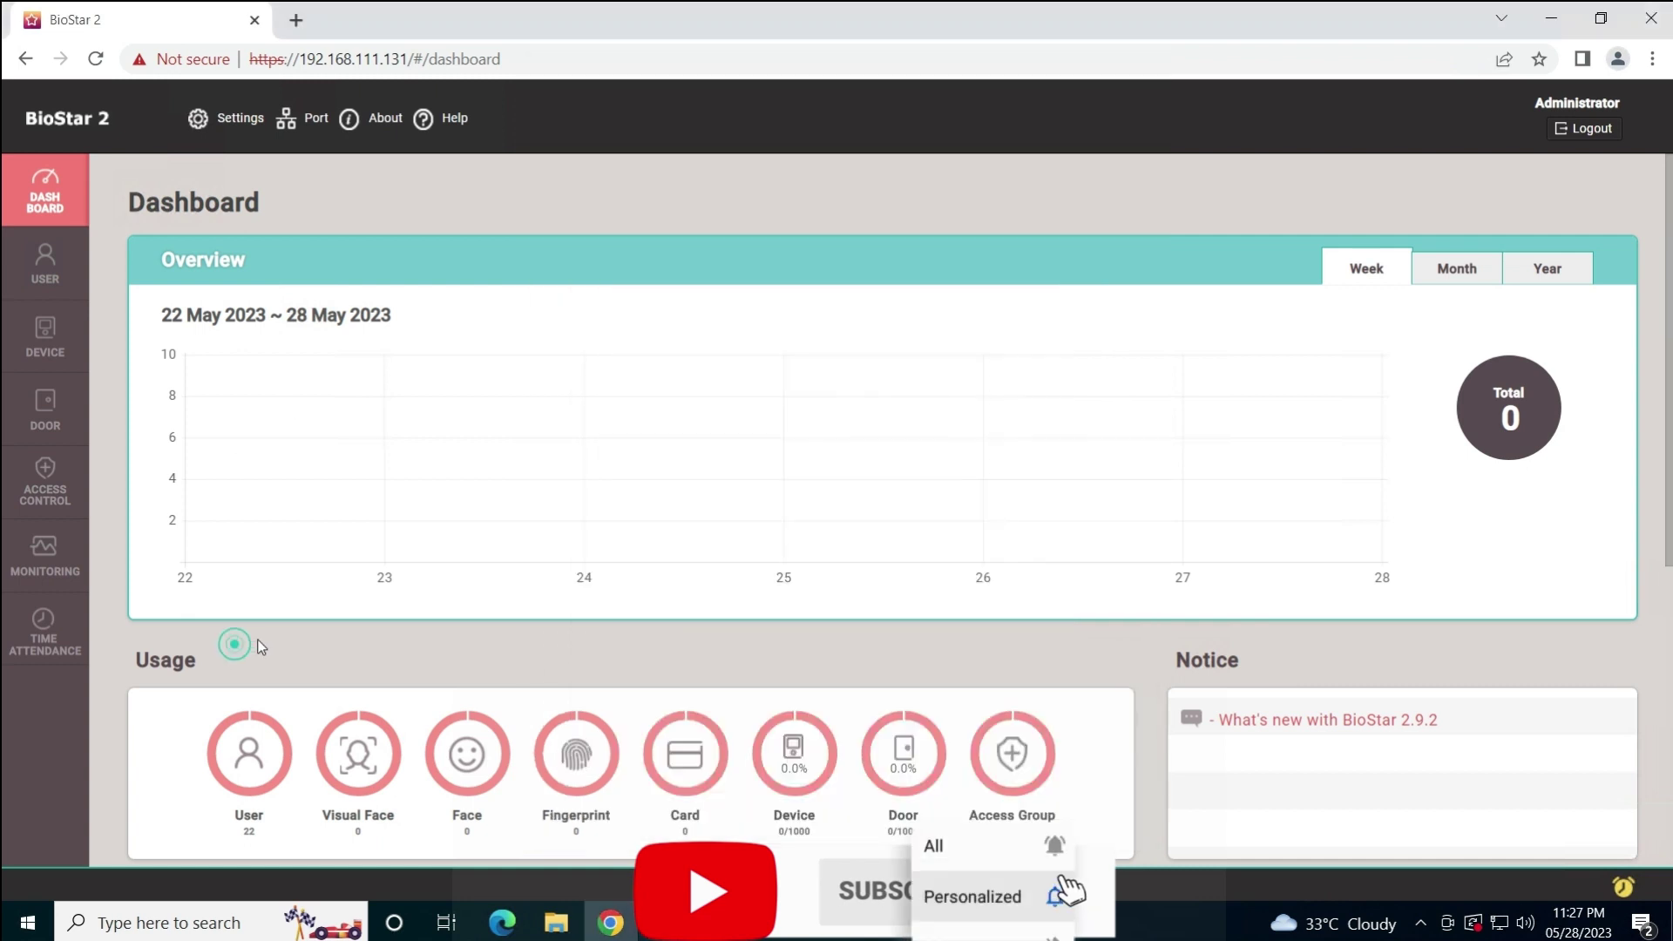
Review the All Users list in BioStar 2, and return to the dashboard
scroll(261, 566, down, 5)
click(250, 340)
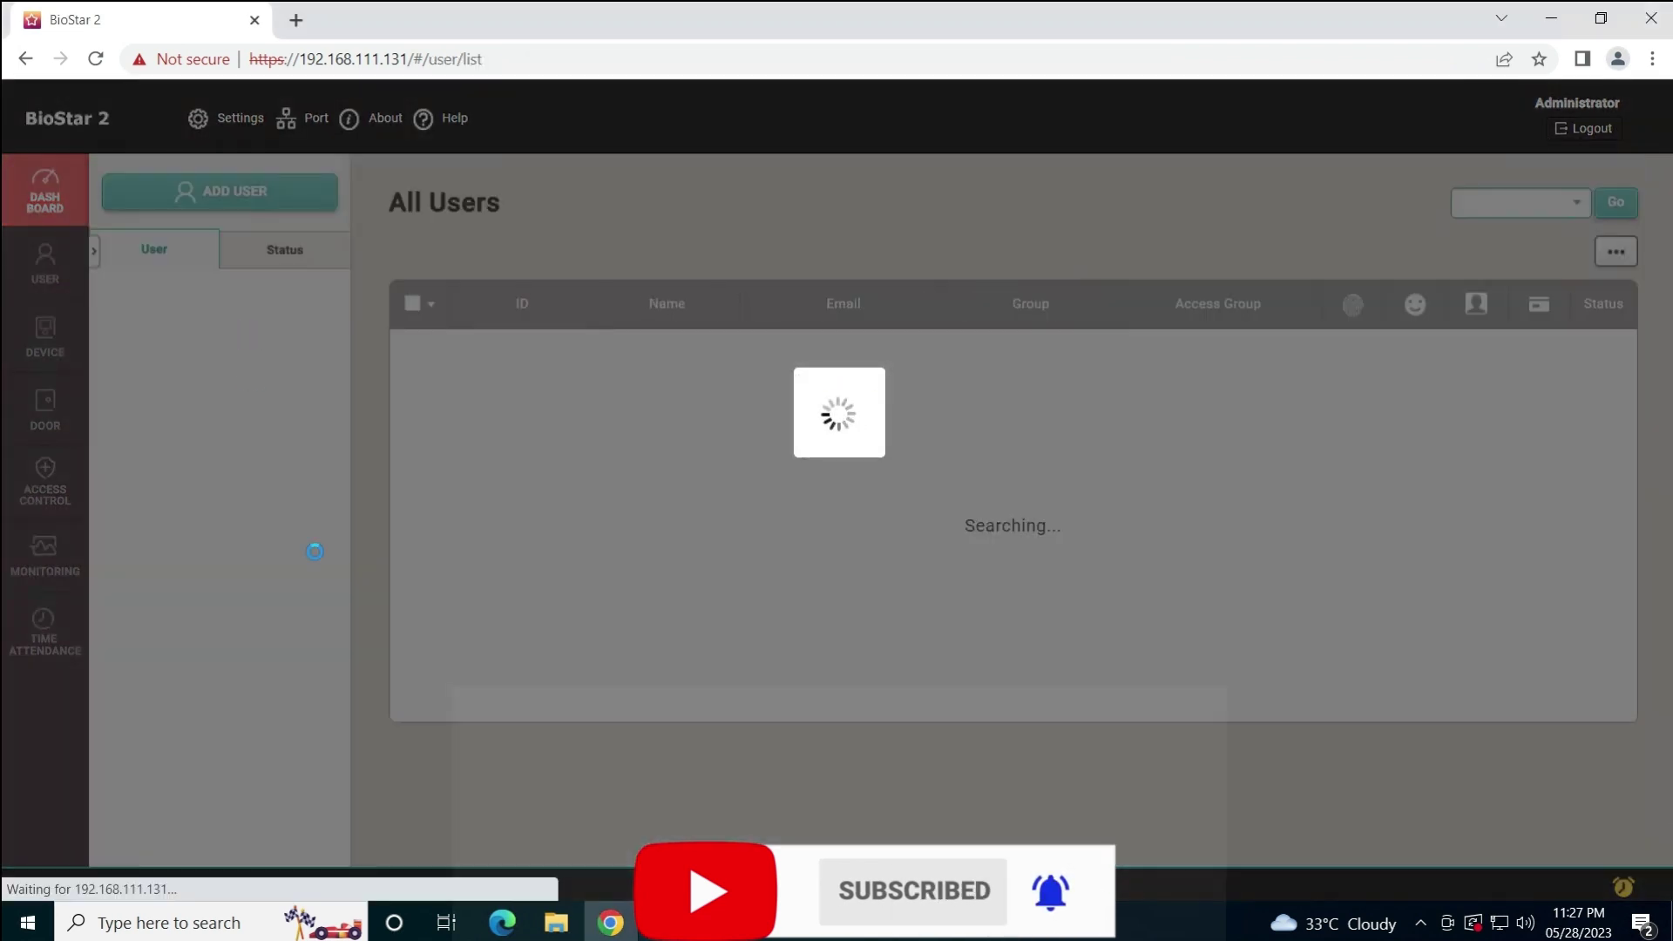
scroll(610, 562, down, 3)
scroll(610, 558, up, 3)
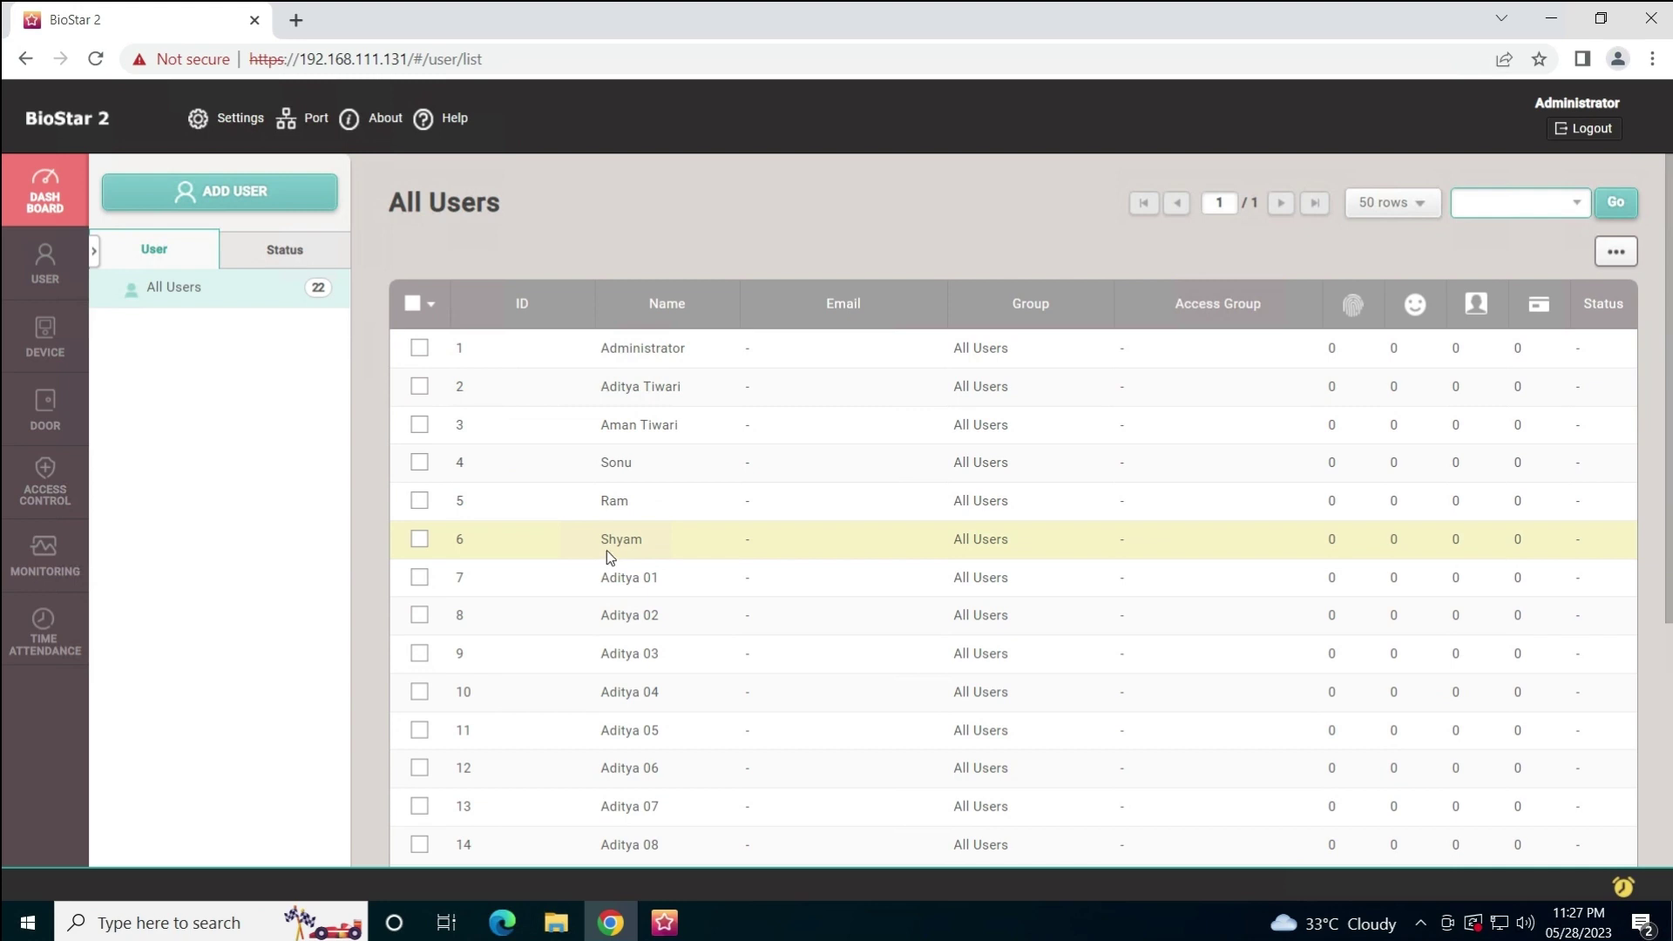
click(46, 264)
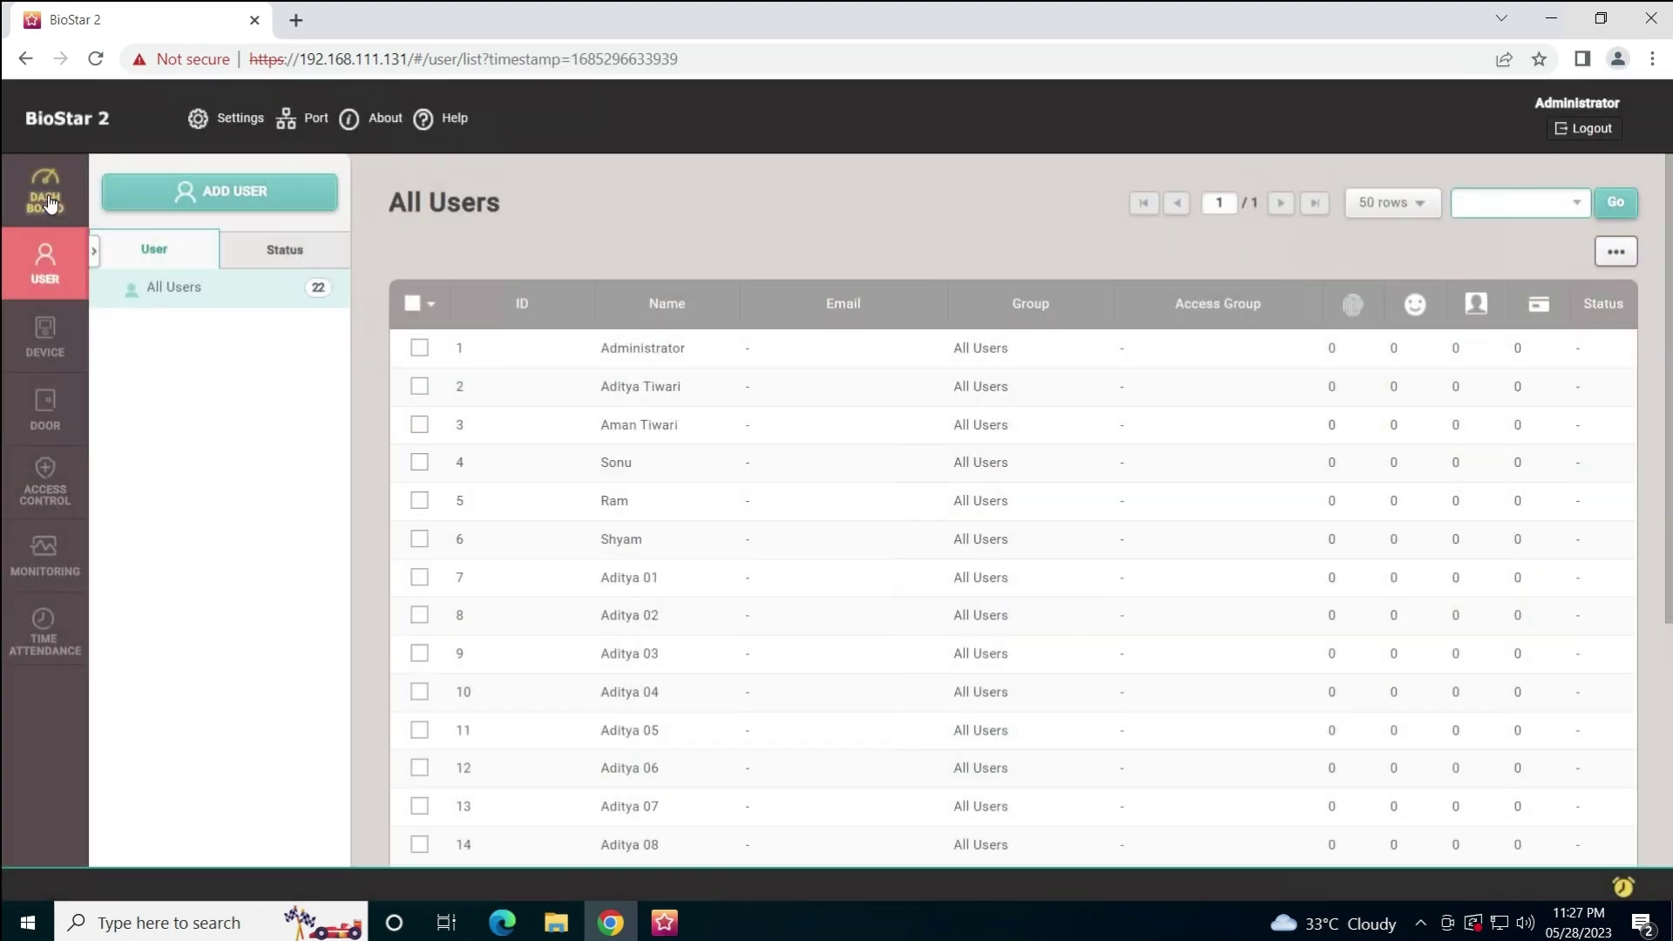
click(45, 194)
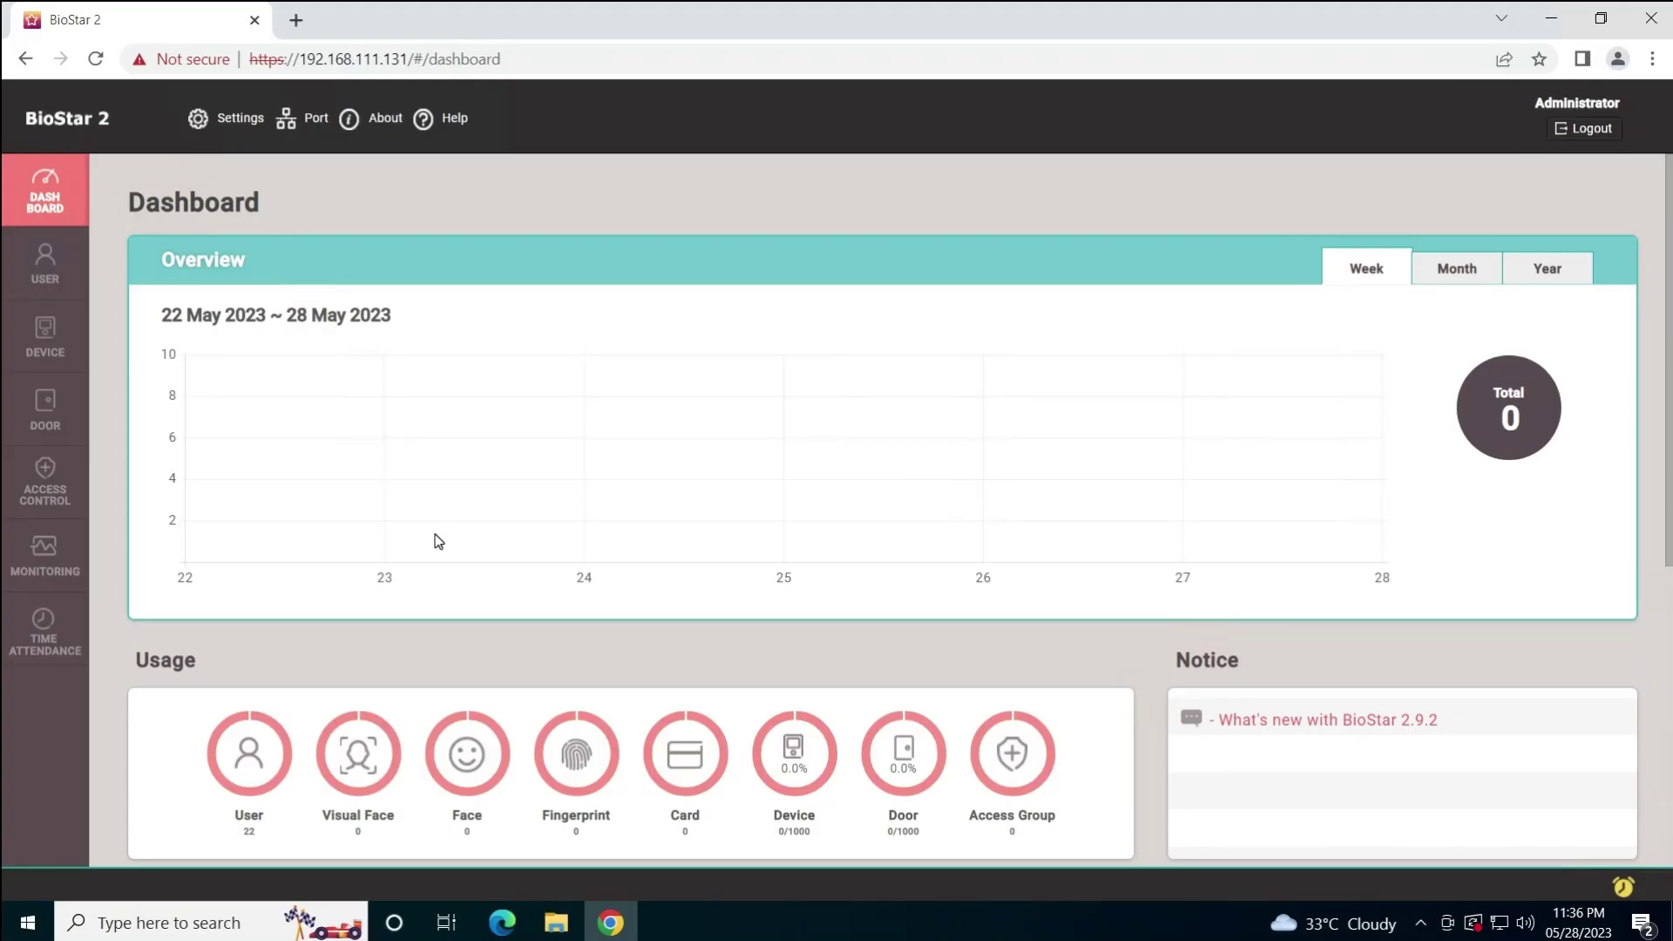
Open the BioStar 2(x64) folder under Program Files on Local Disk (C:) in File Explorer
click(556, 922)
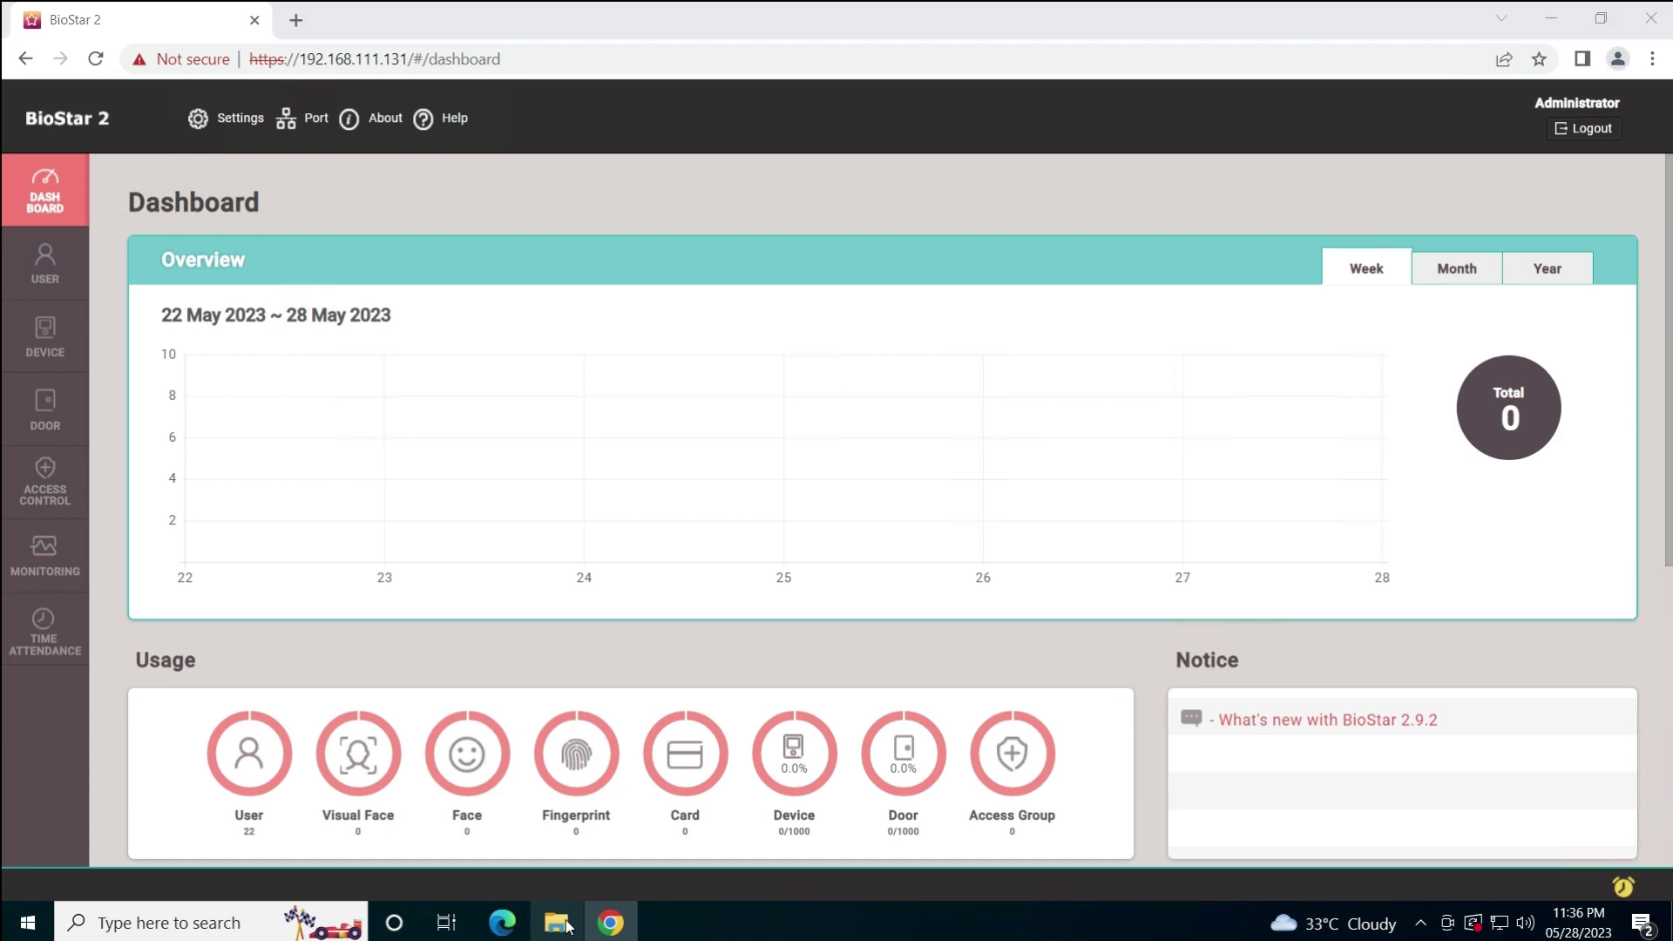
click(300, 520)
click(558, 513)
double_click(559, 513)
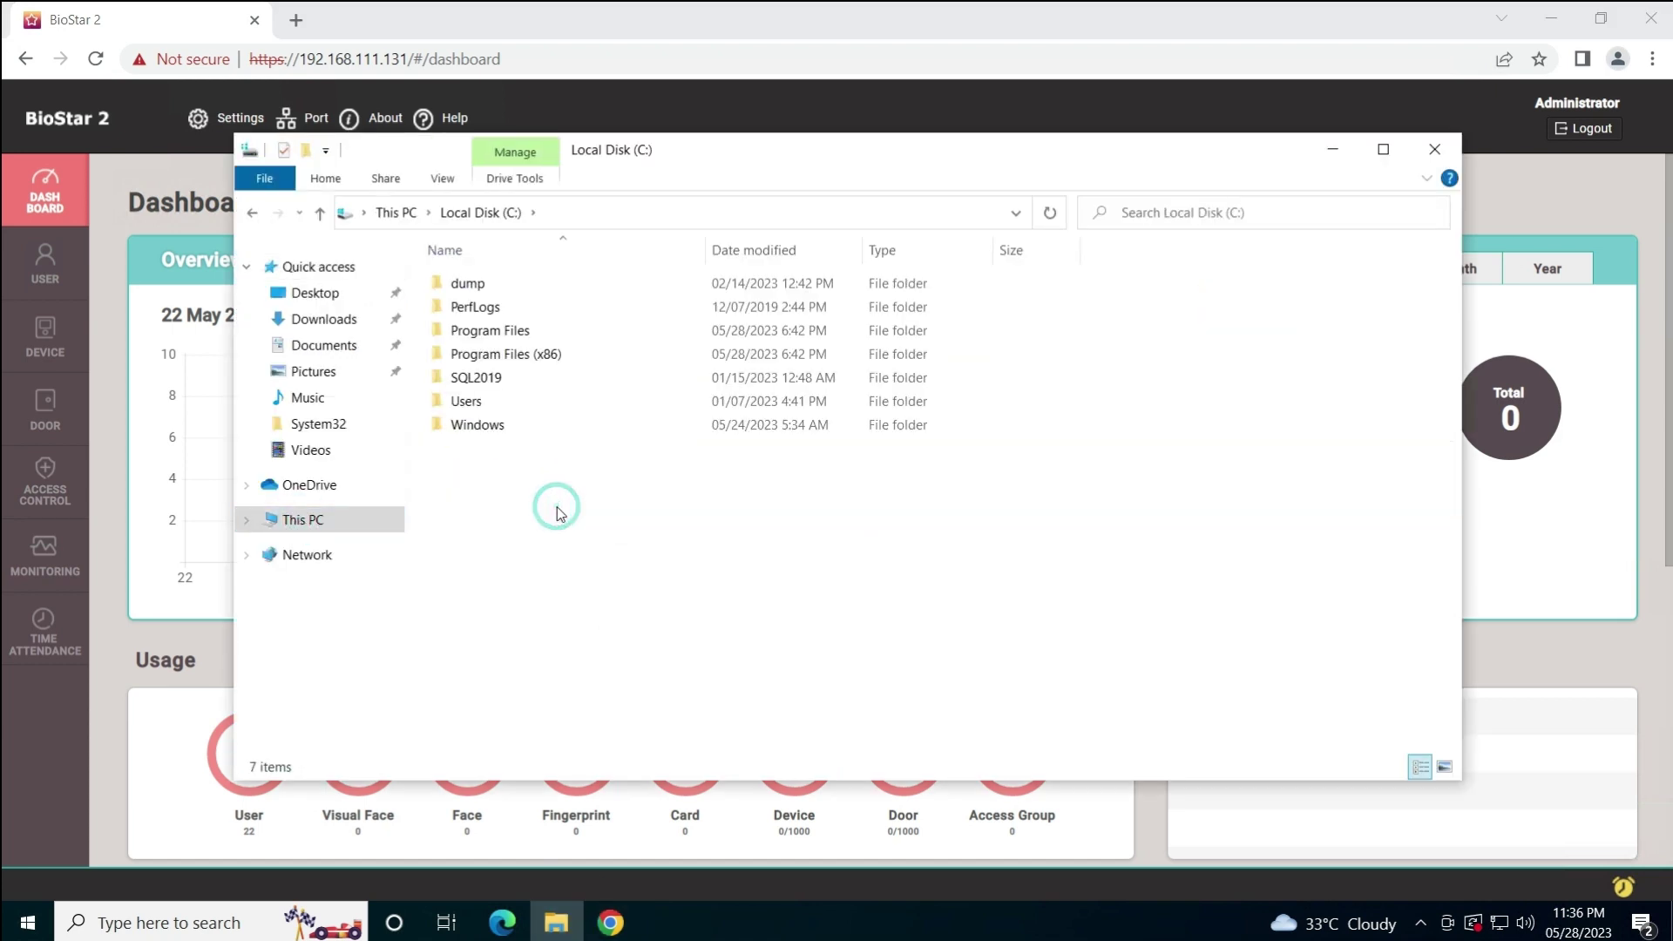
double_click(502, 330)
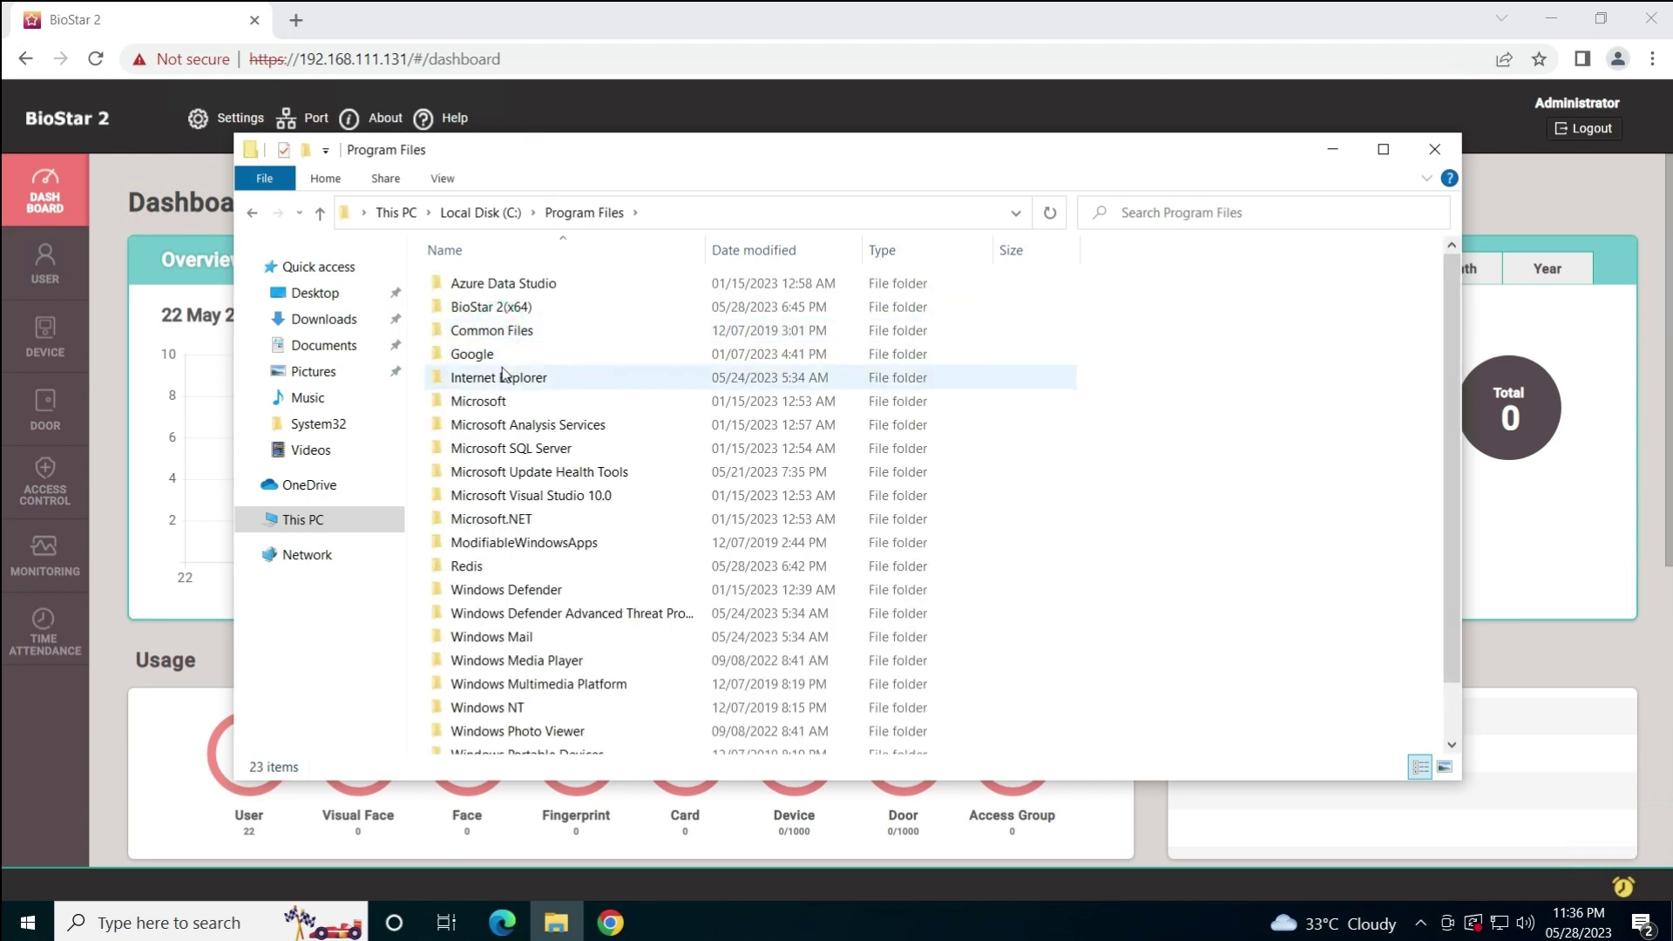
double_click(495, 314)
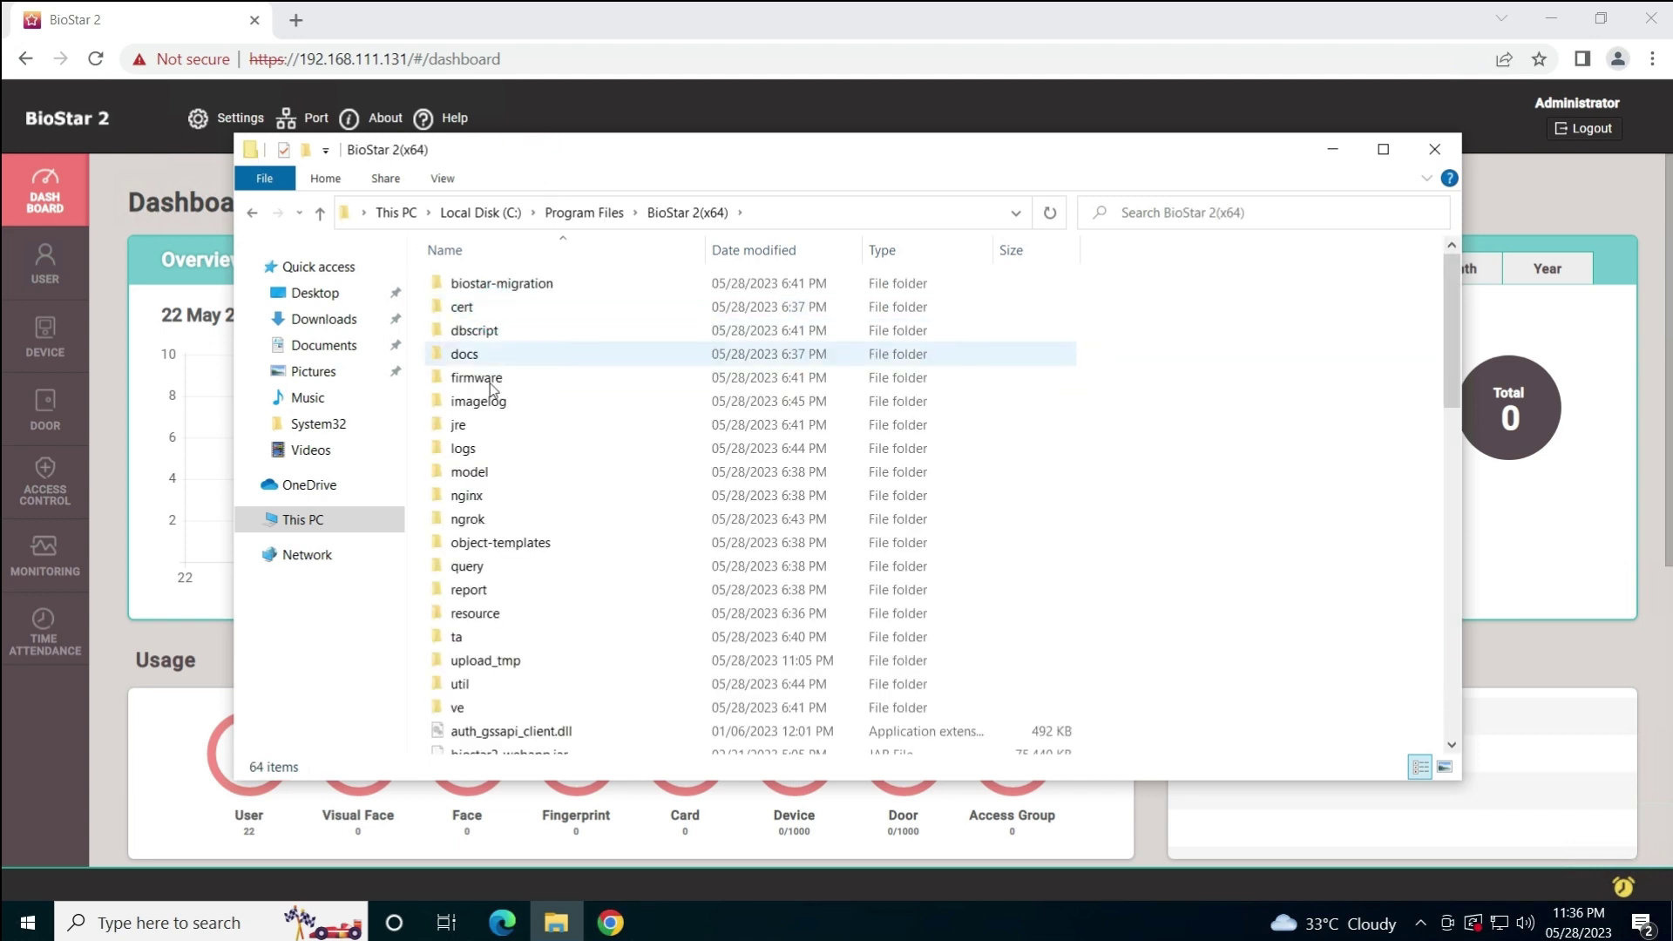
Look through the folders and files inside the BioStar 2(x64) installation folder
scroll(510, 416, down, 6)
scroll(514, 419, up, 6)
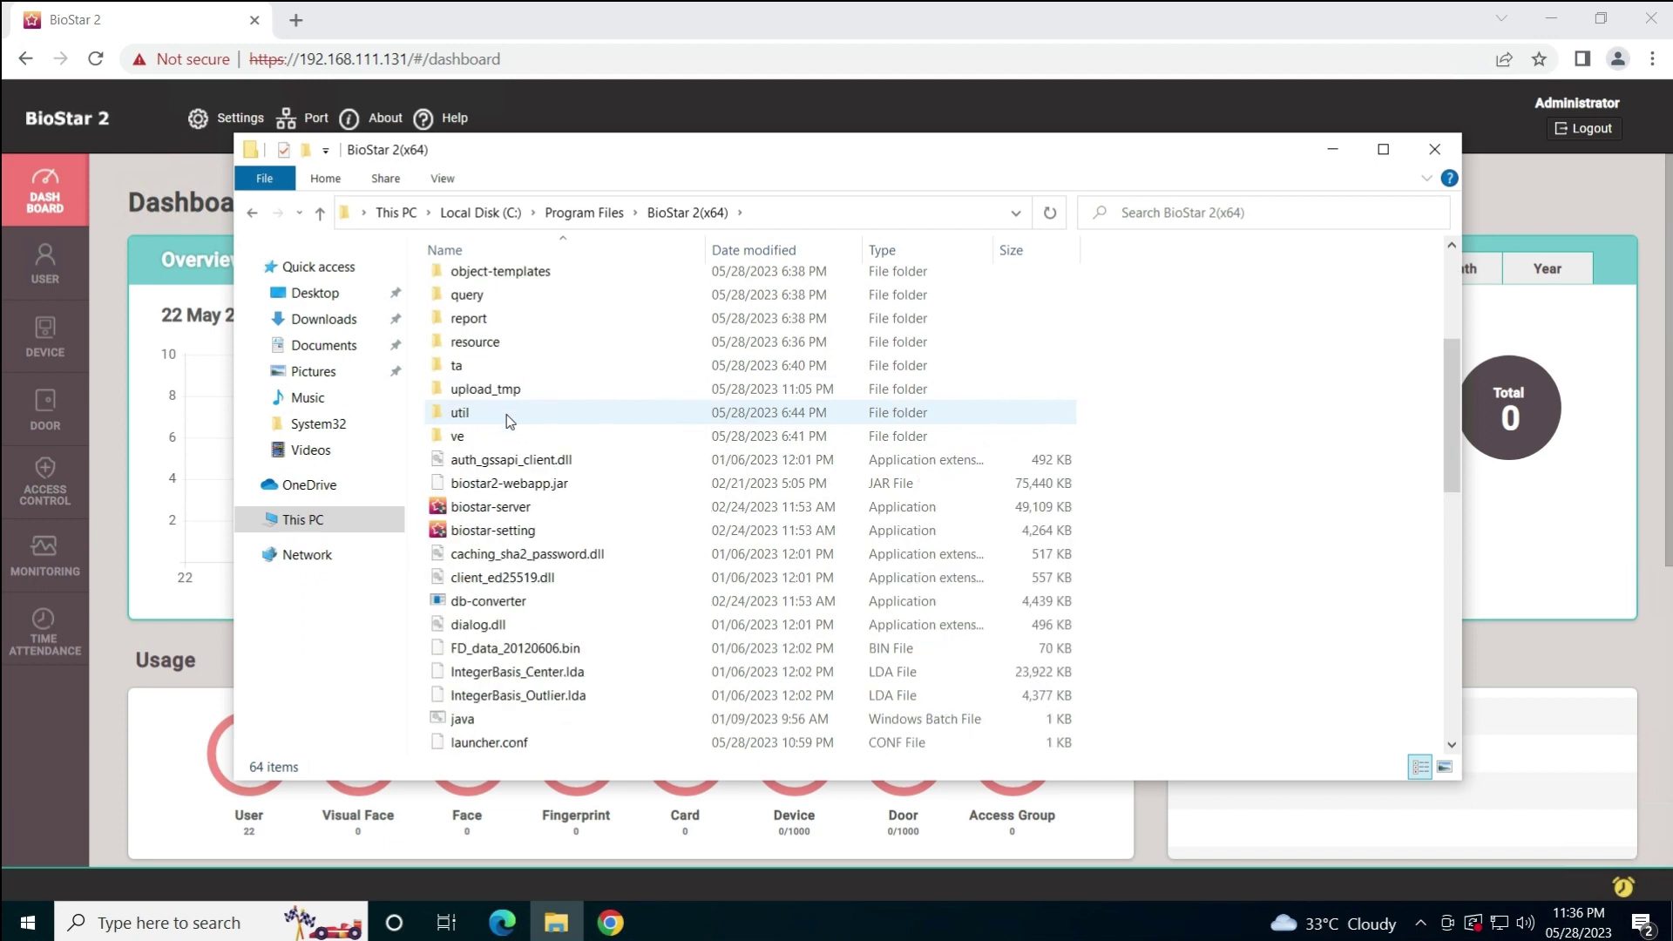
scroll(488, 354, down, 6)
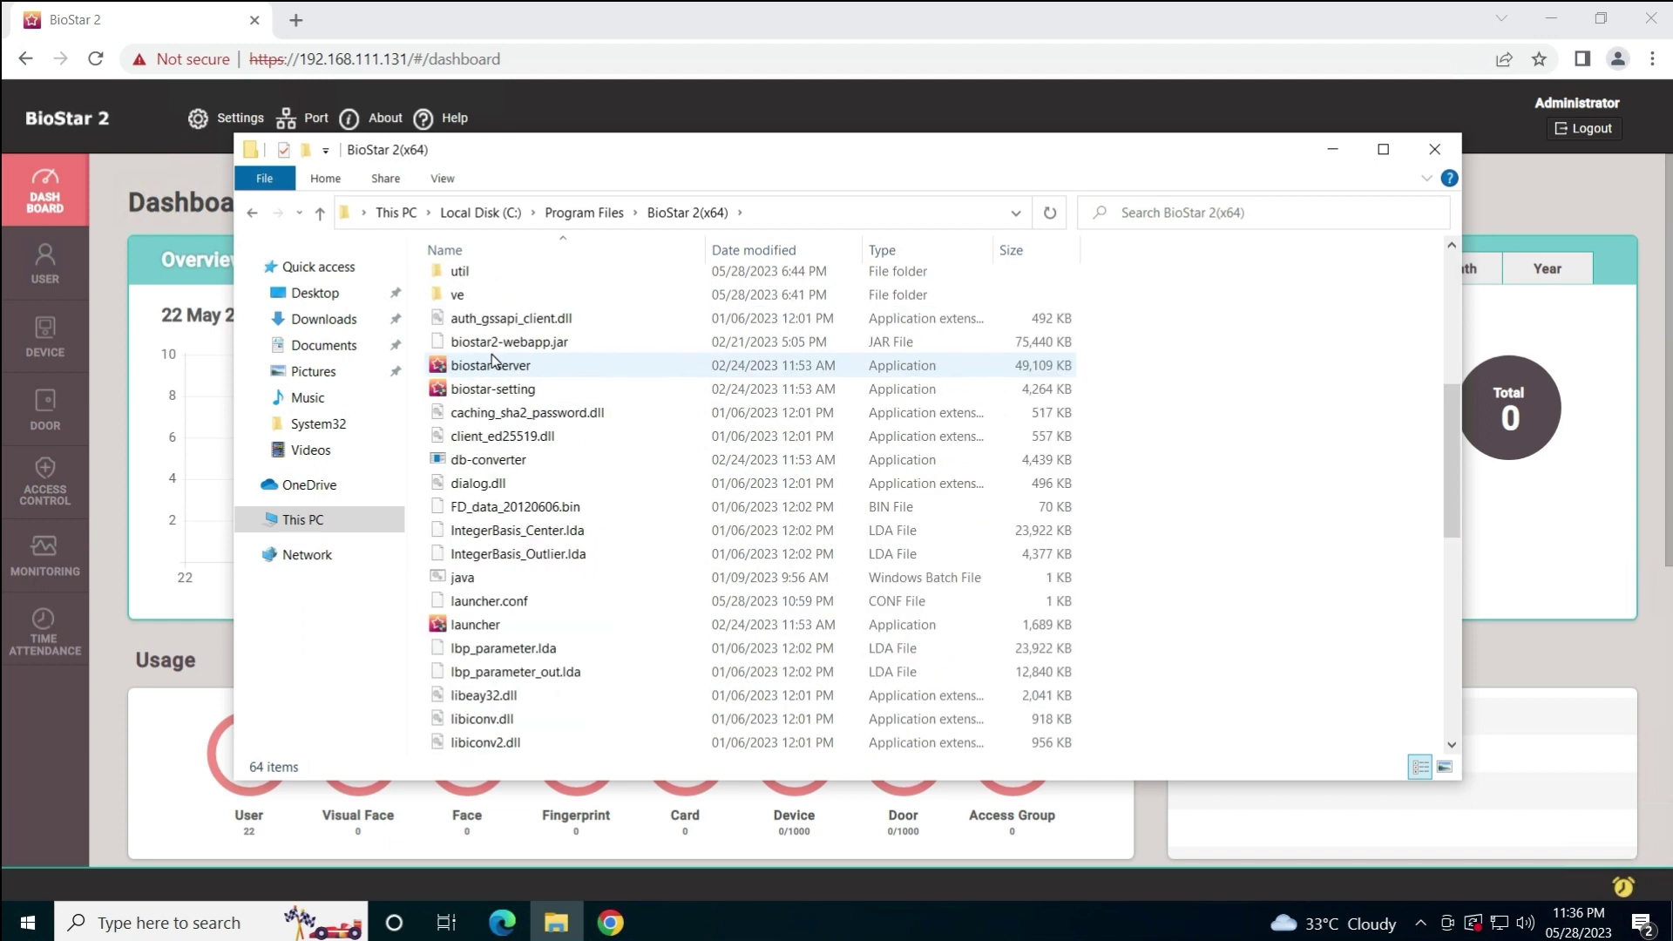
scroll(497, 375, up, 6)
scroll(500, 383, down, 6)
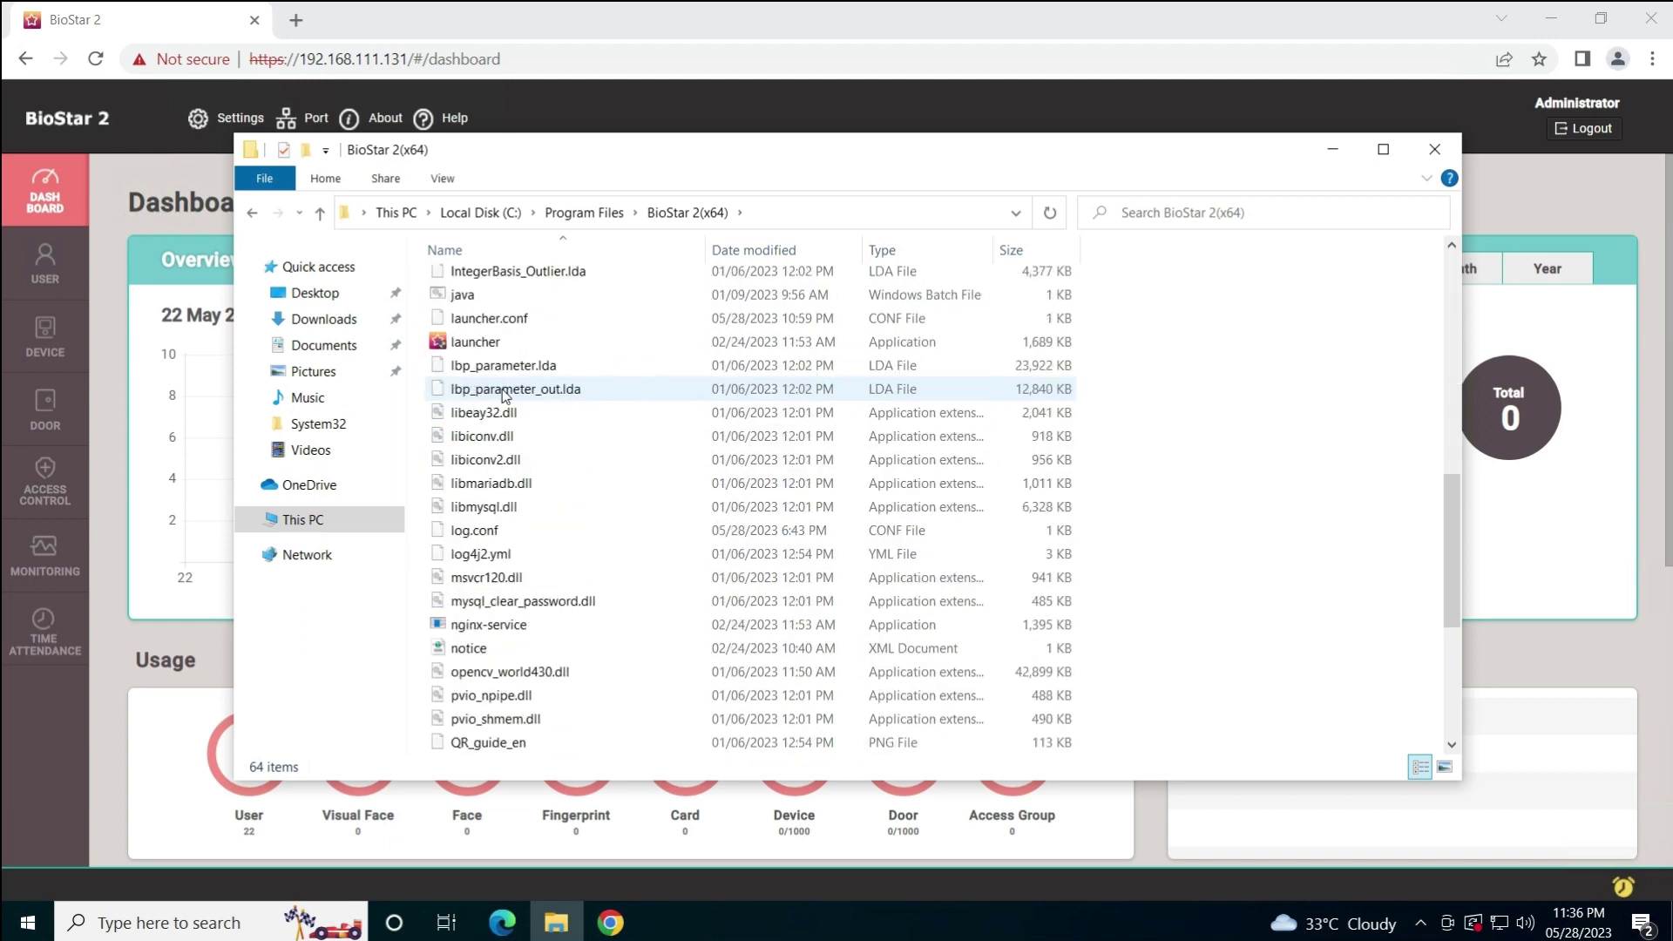
scroll(504, 390, up, 6)
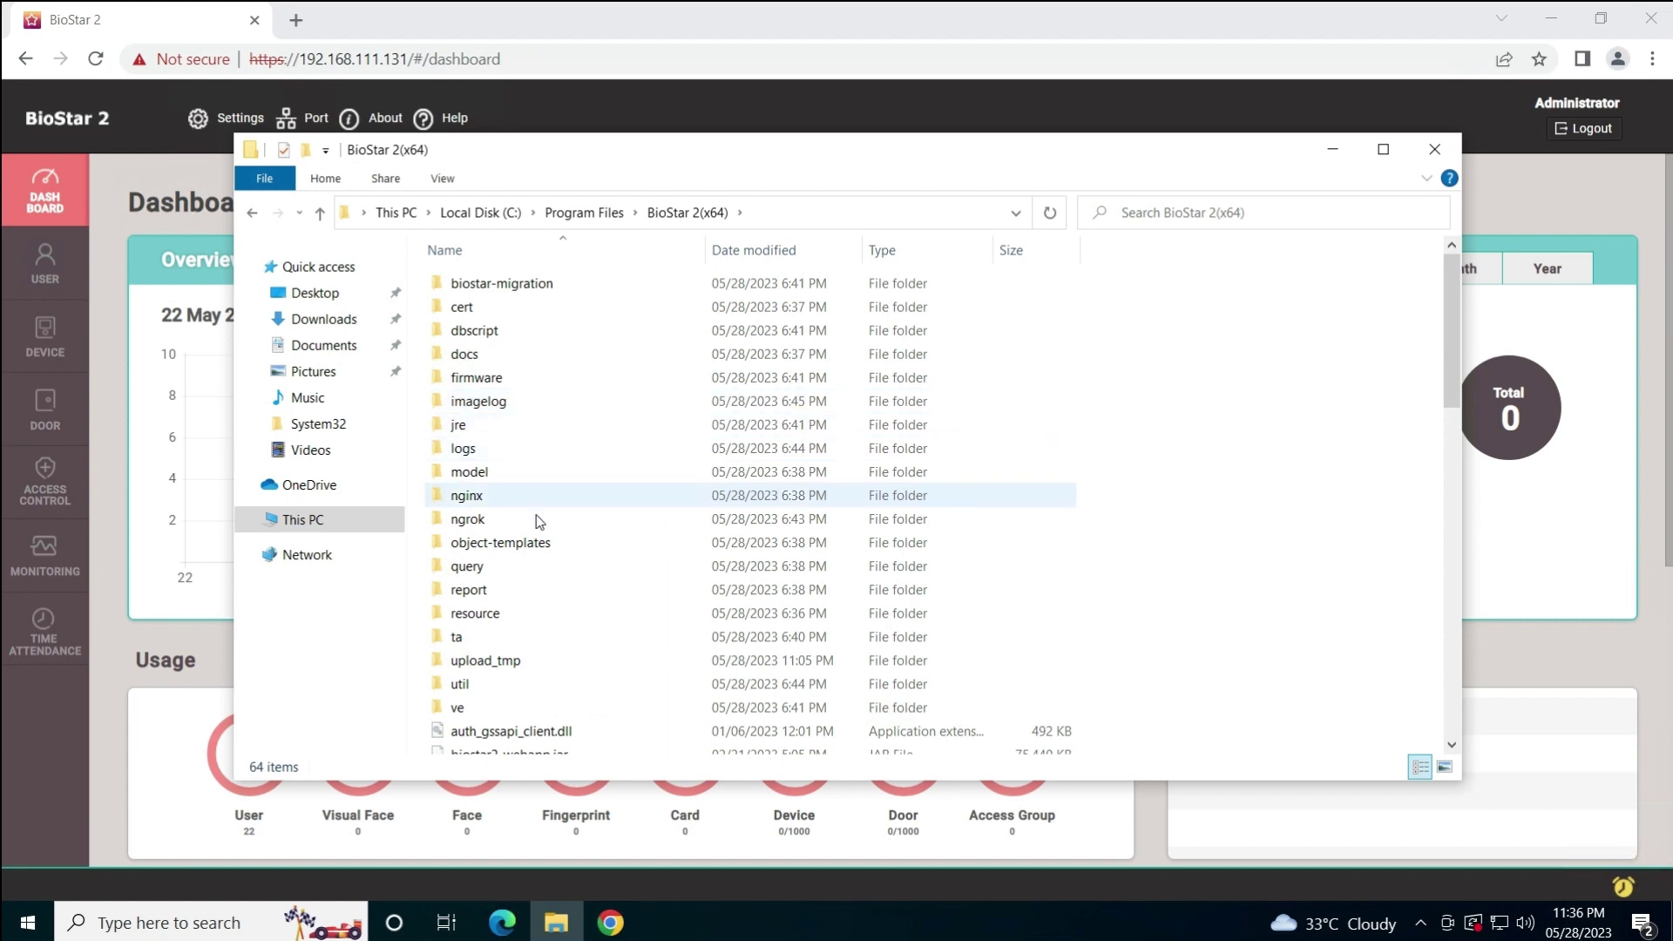
scroll(536, 515, down, 3)
scroll(523, 523, down, 2)
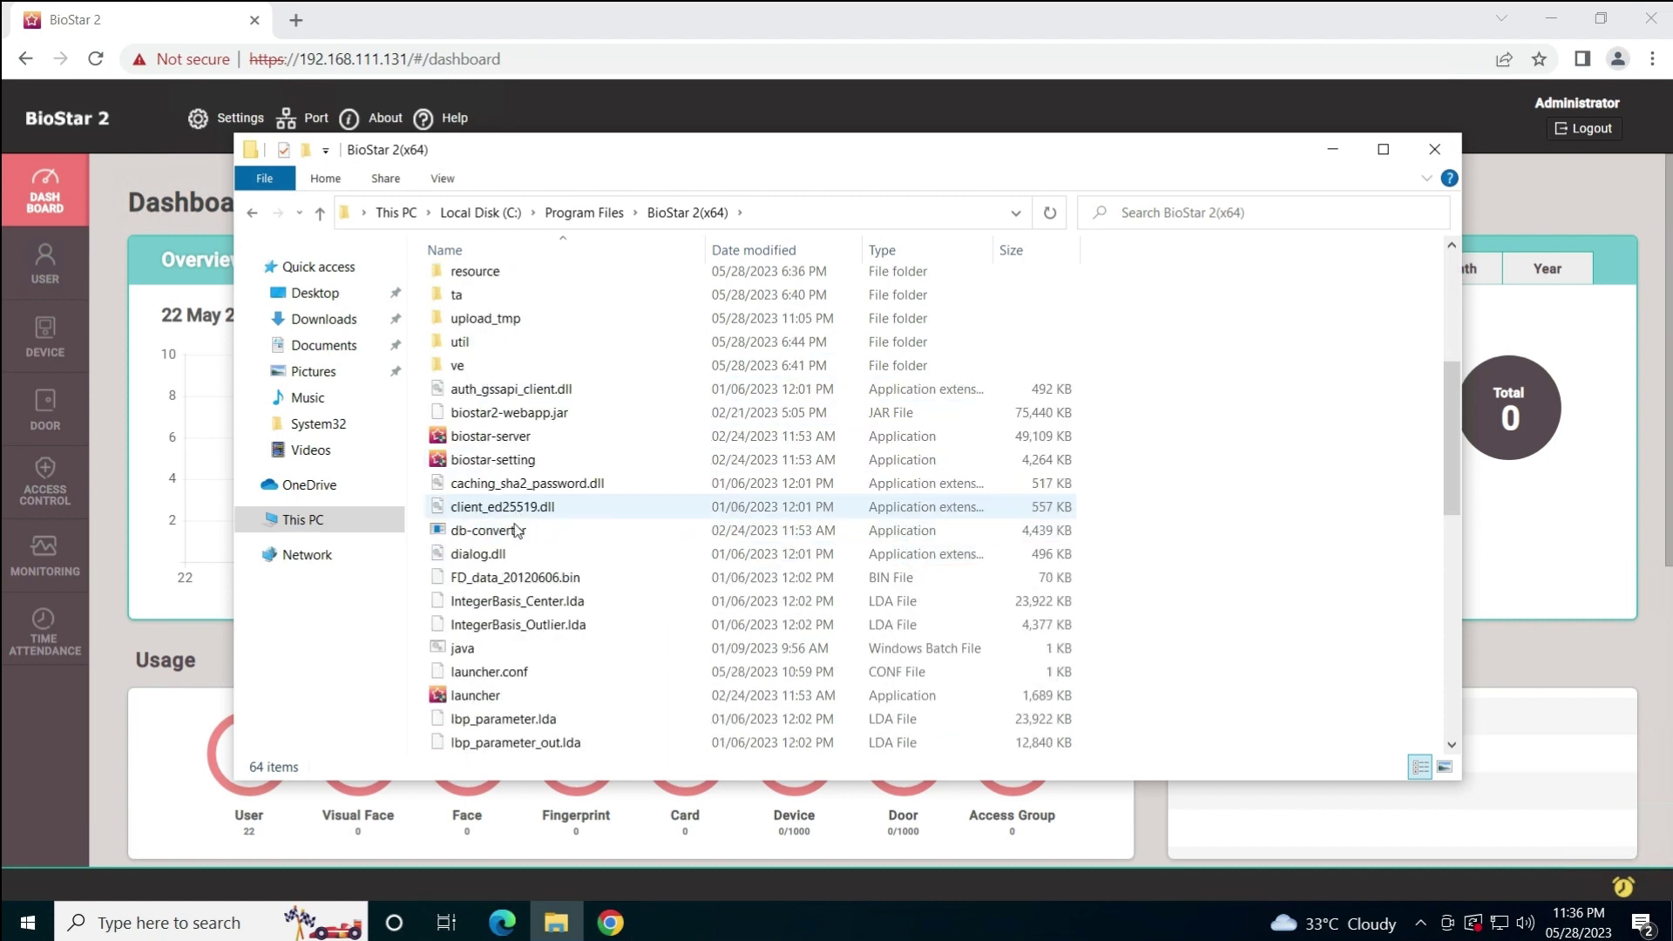
Select the setting.conf and system.conf files together in the BioStar 2(x64) folder and copy them
click(514, 529)
scroll(510, 557, down, 5)
click(481, 625)
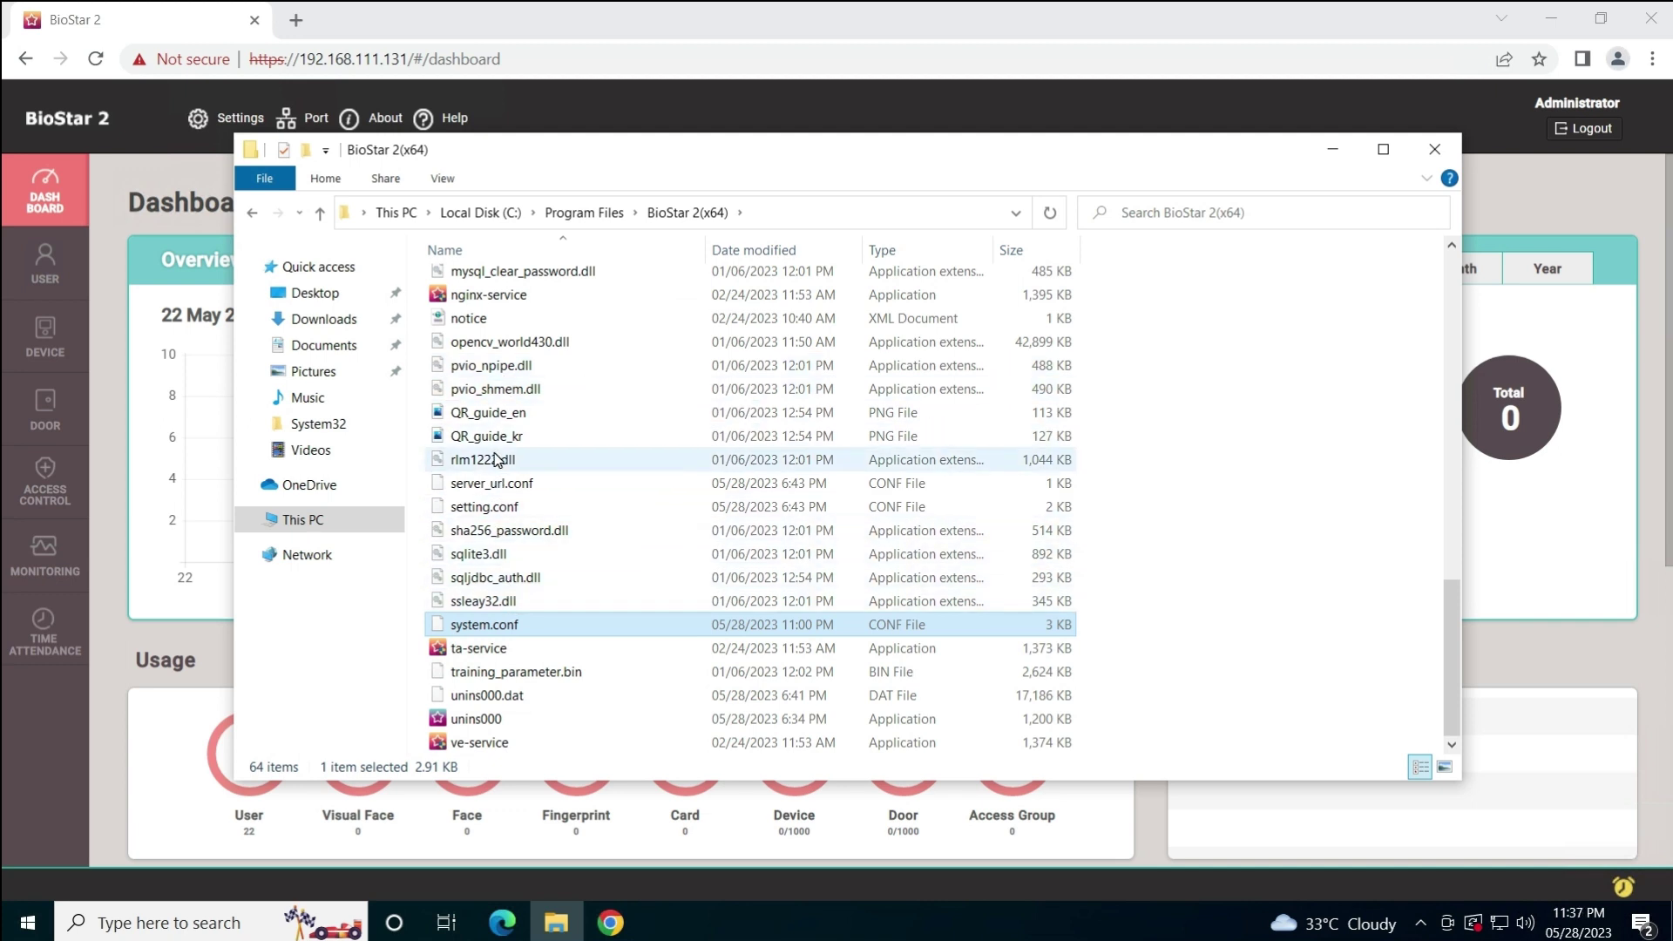
scroll(502, 461, up, 3)
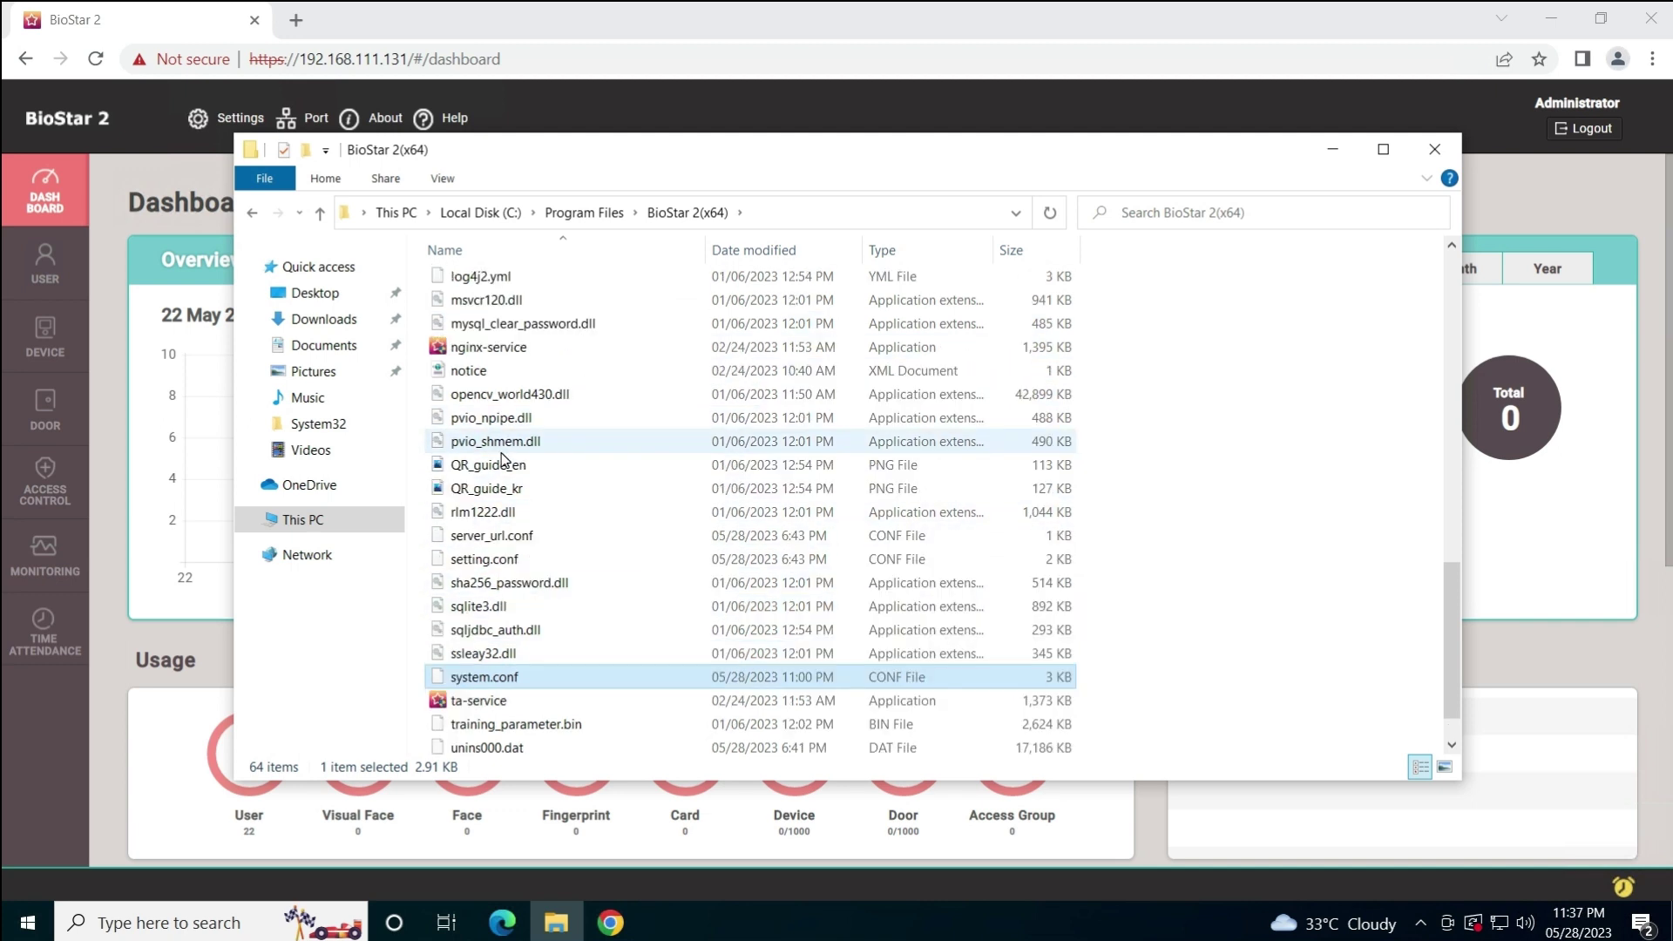
scroll(502, 461, down, 3)
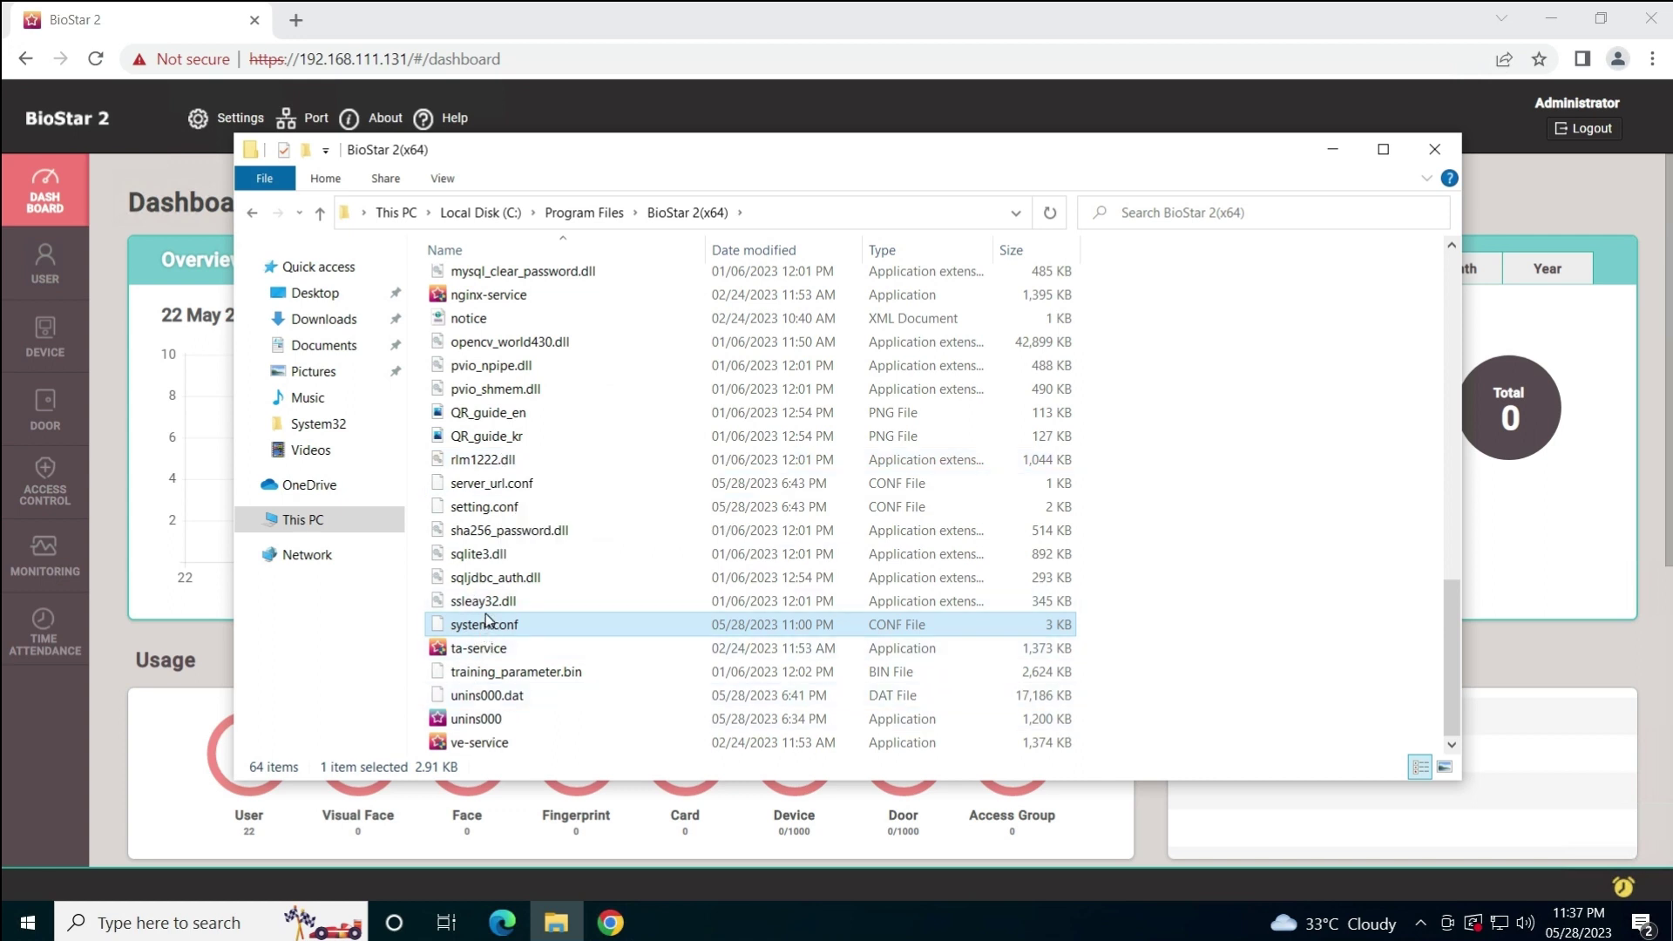
text(set)
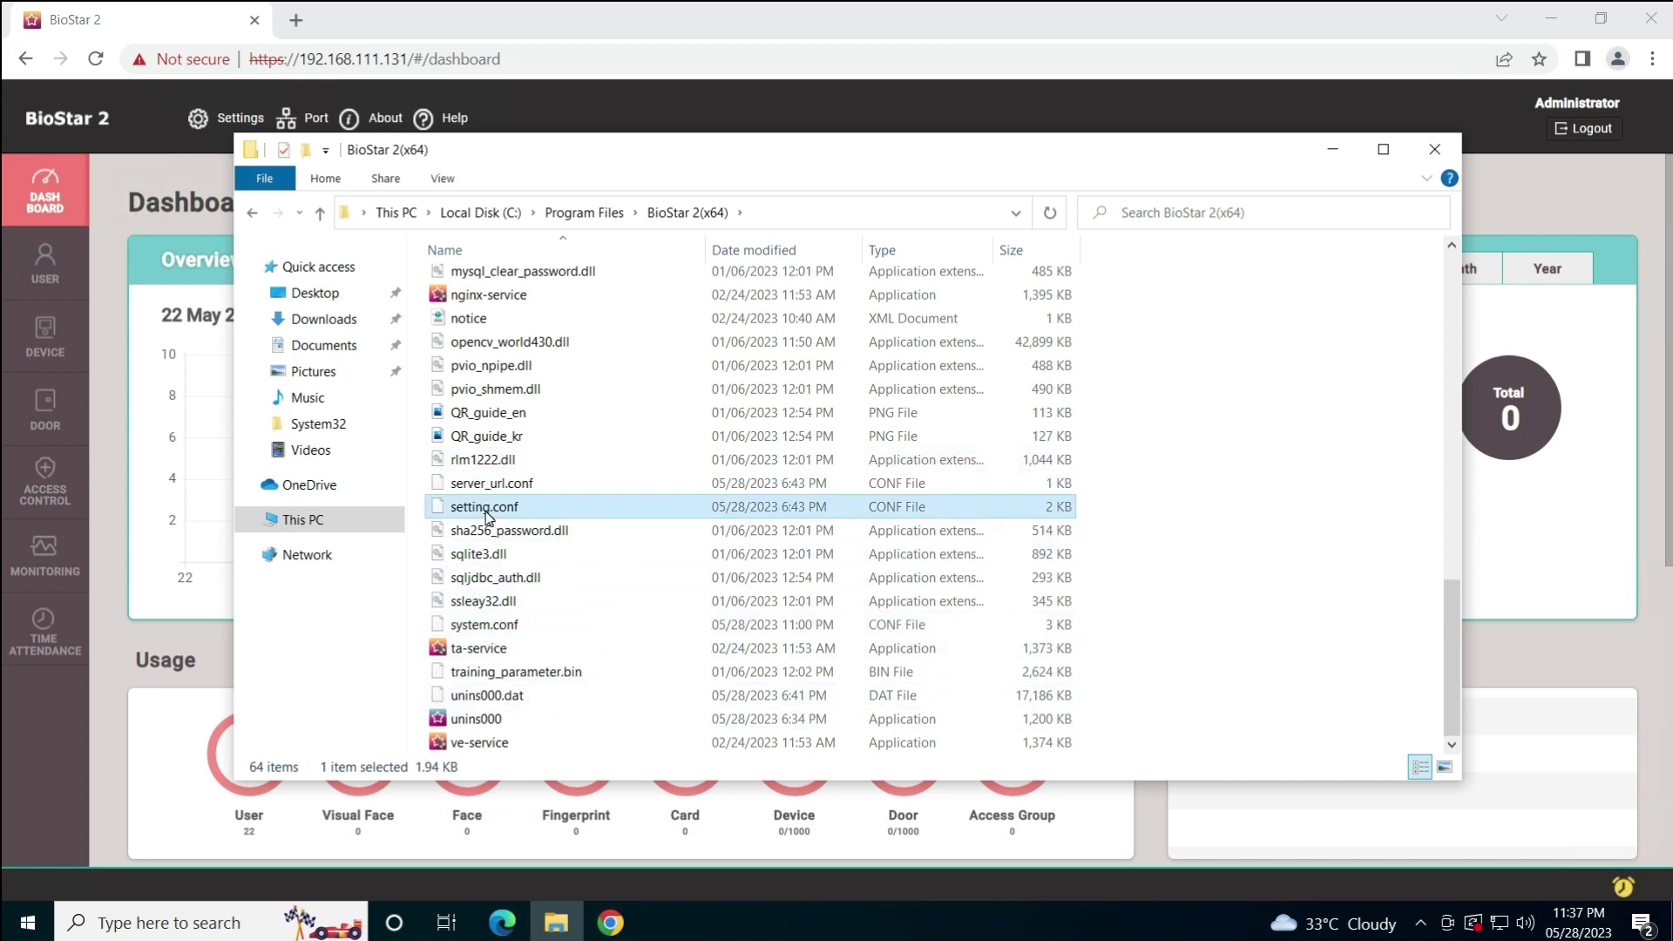
ctrl+click(509, 629)
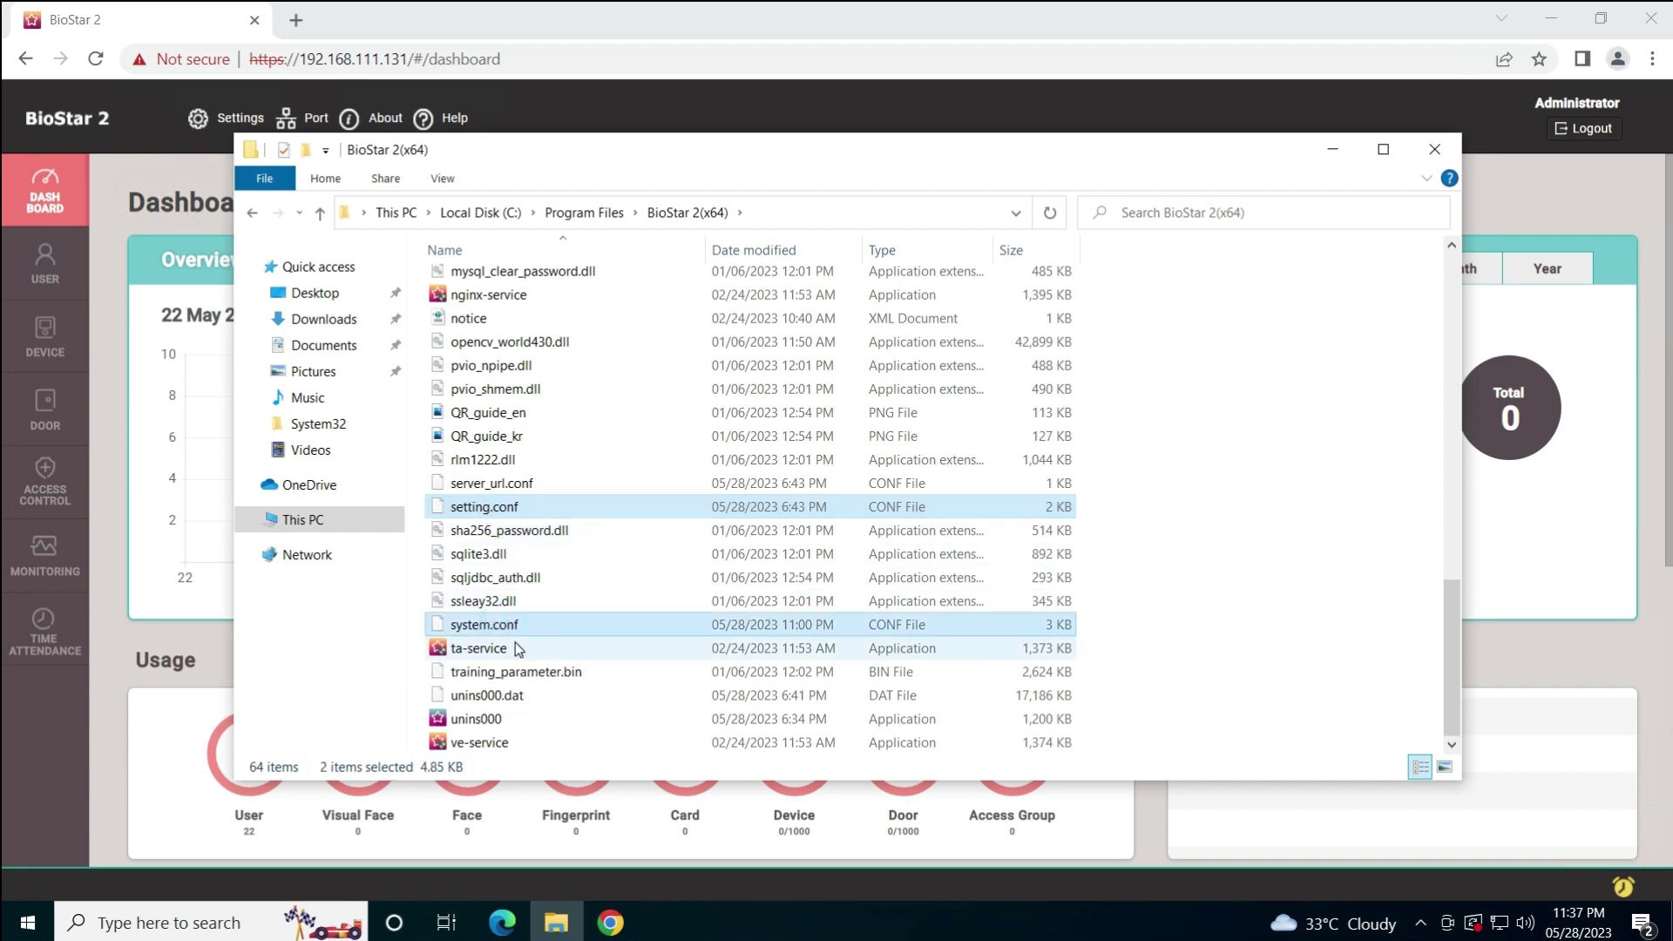
Create a desktop folder named Backup Biostar2 and paste the copied setting.conf and system.conf files into it
key(super+d)
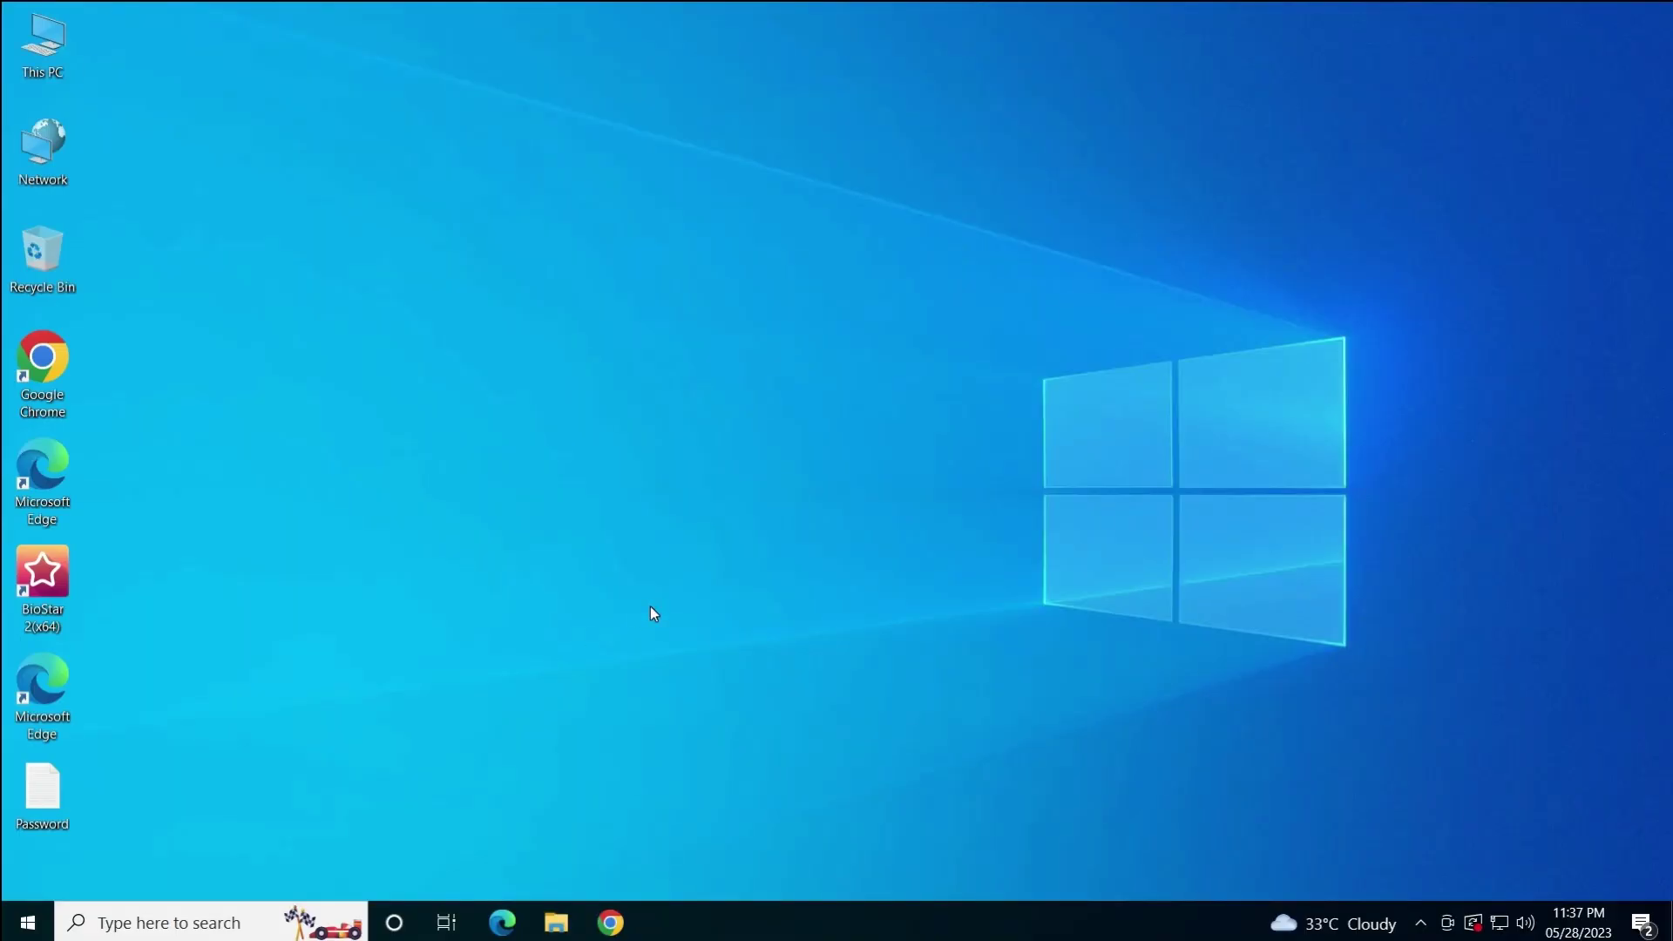
key(ctrl+shift+n)
text(Backup)
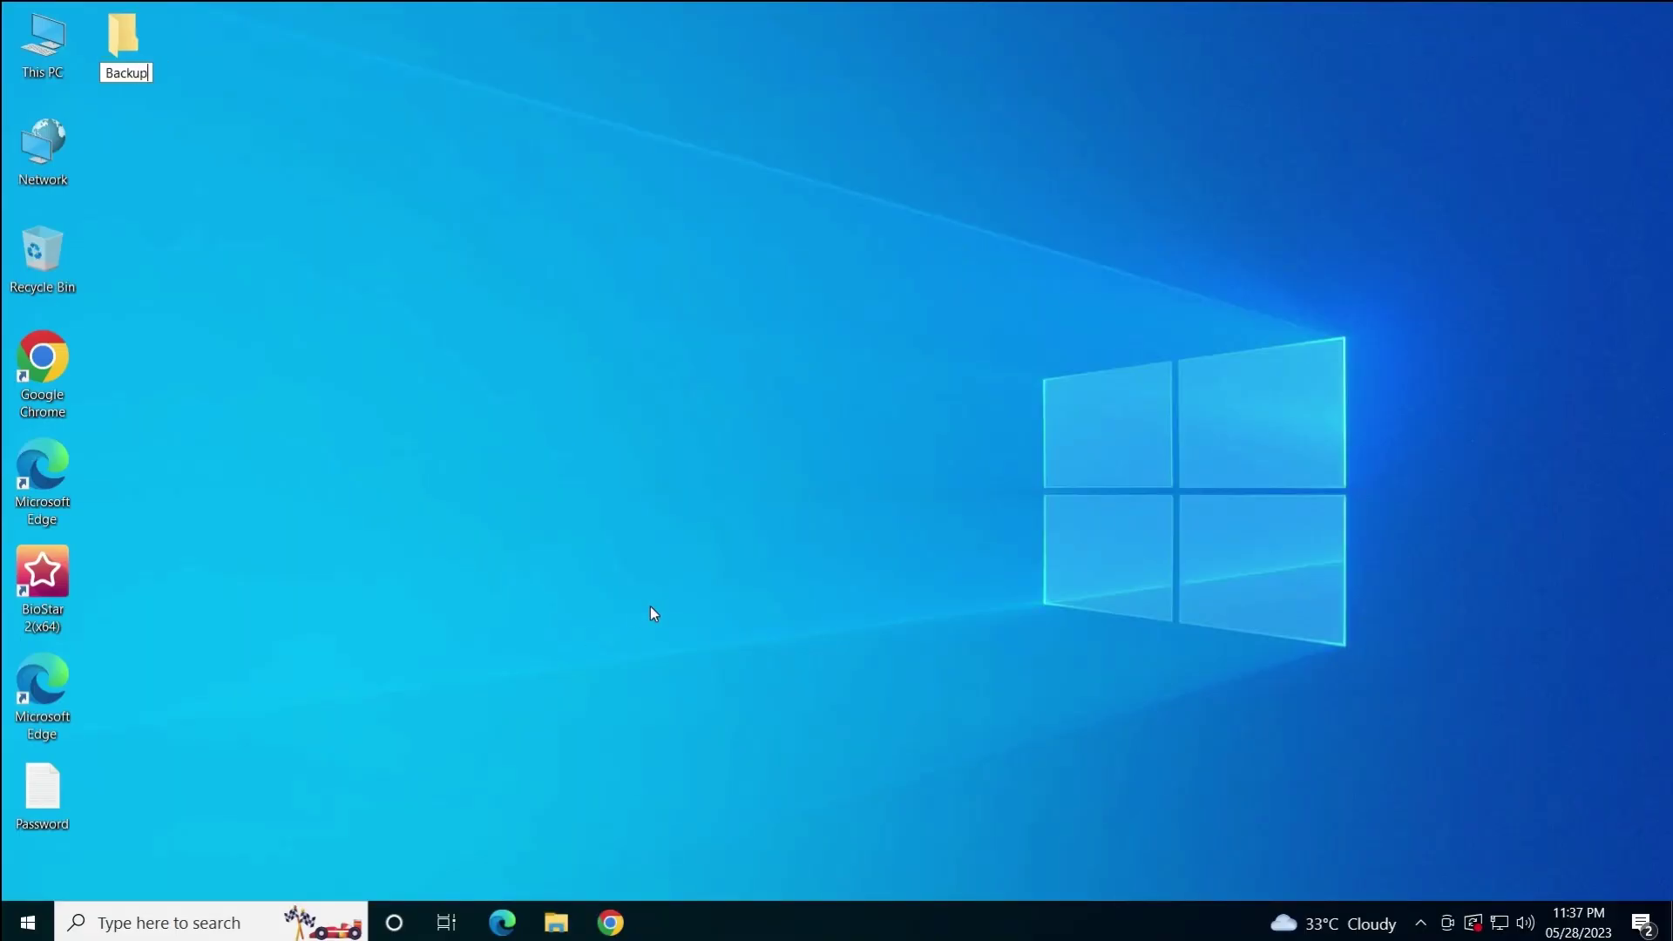
text( Biostar)
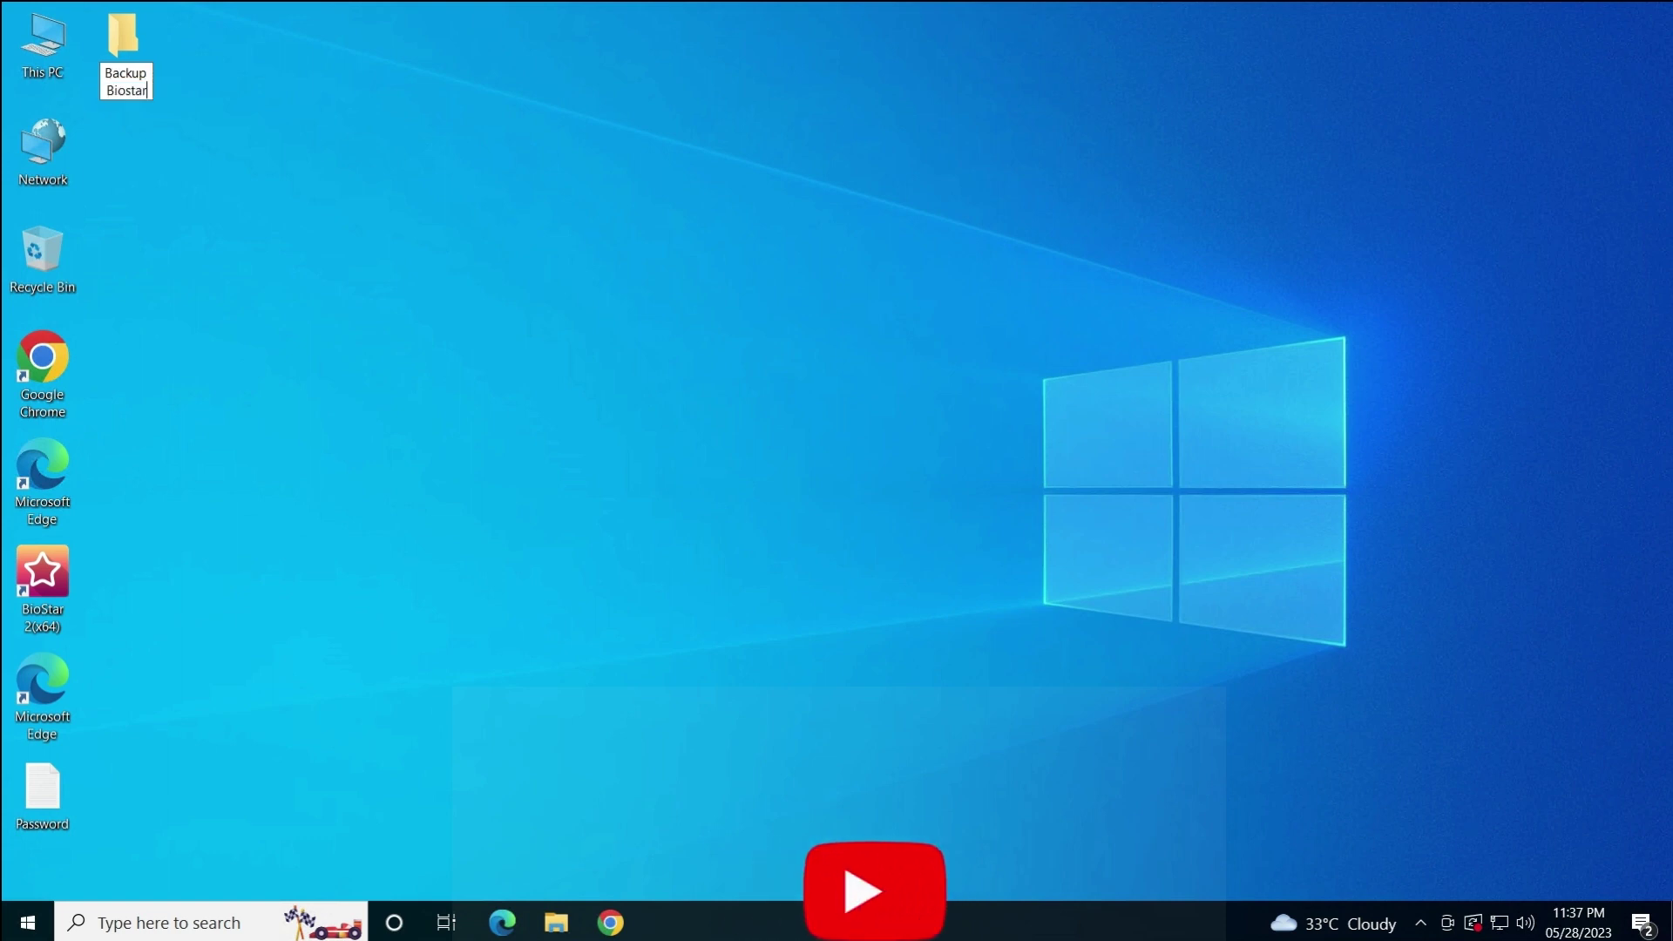
text(2)
key(Return)
key(Return)
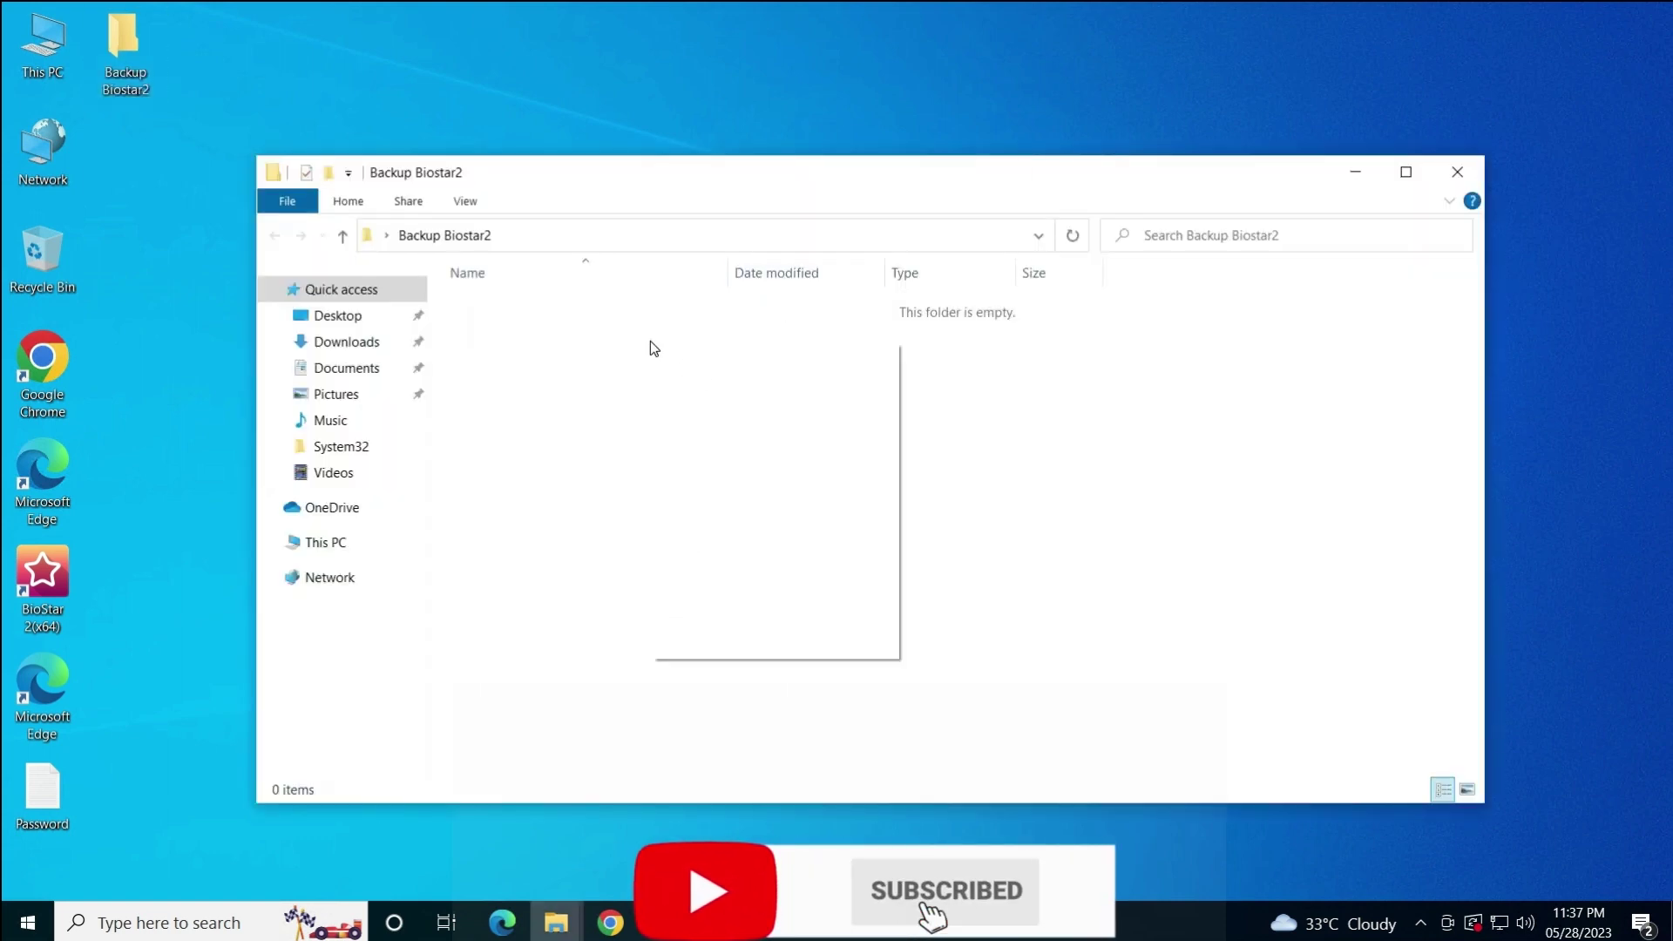
click(702, 497)
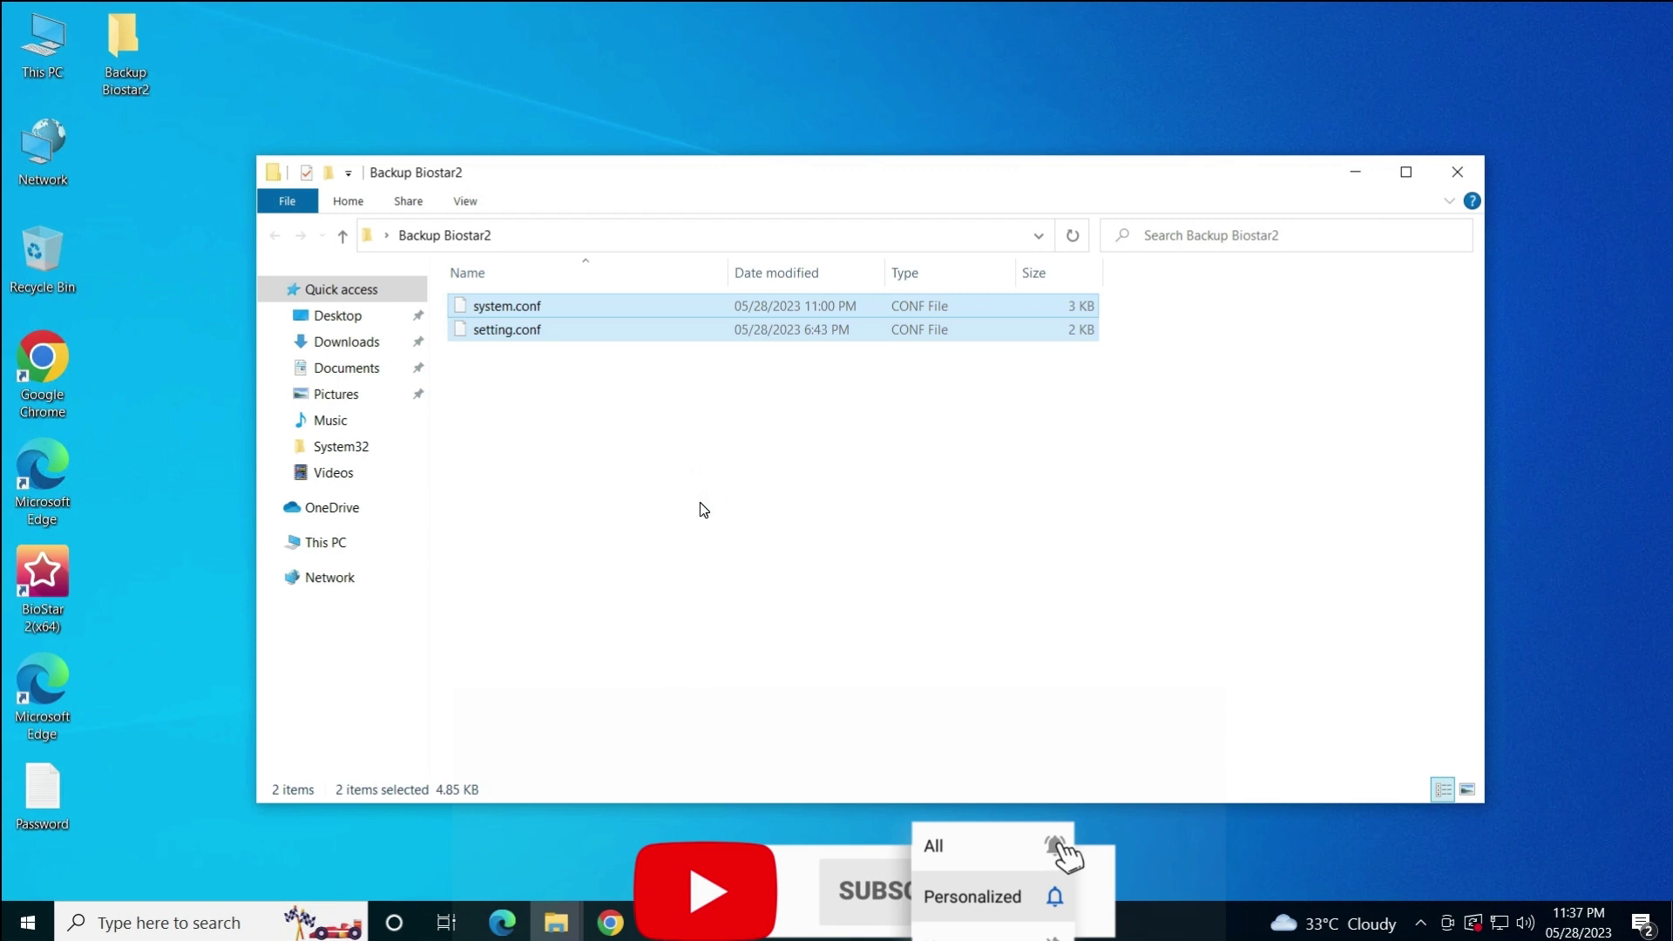
click(556, 922)
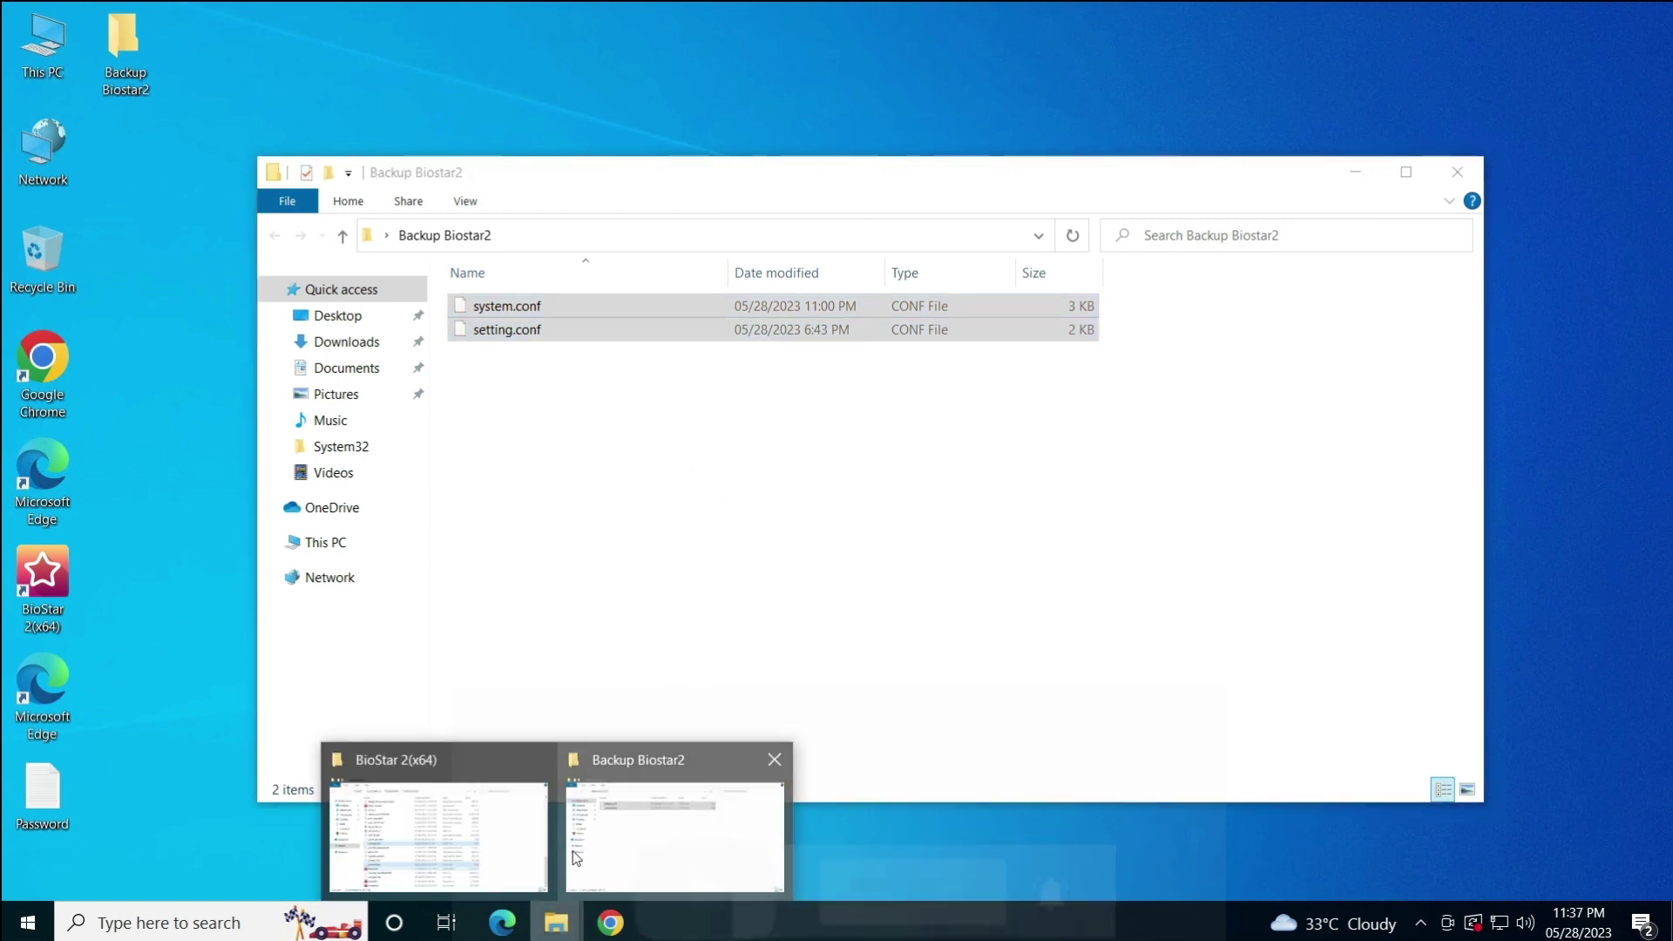
click(590, 421)
drag(517, 460, 555, 303)
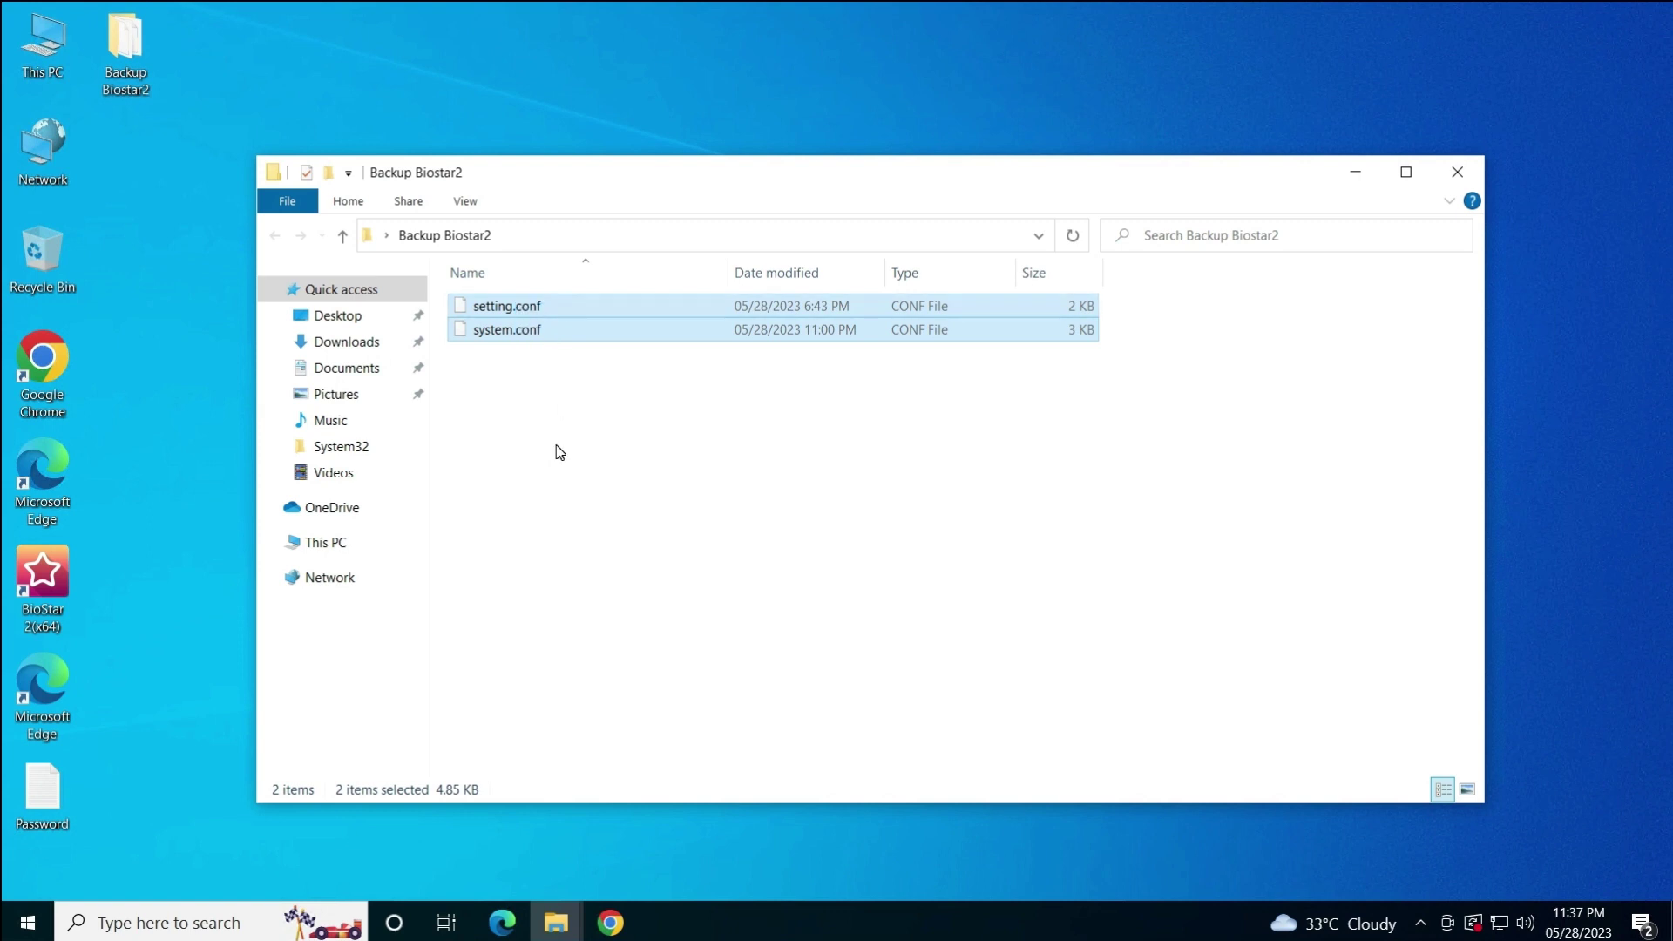
click(548, 413)
drag(522, 451, 571, 312)
click(526, 388)
drag(519, 404, 542, 301)
click(581, 476)
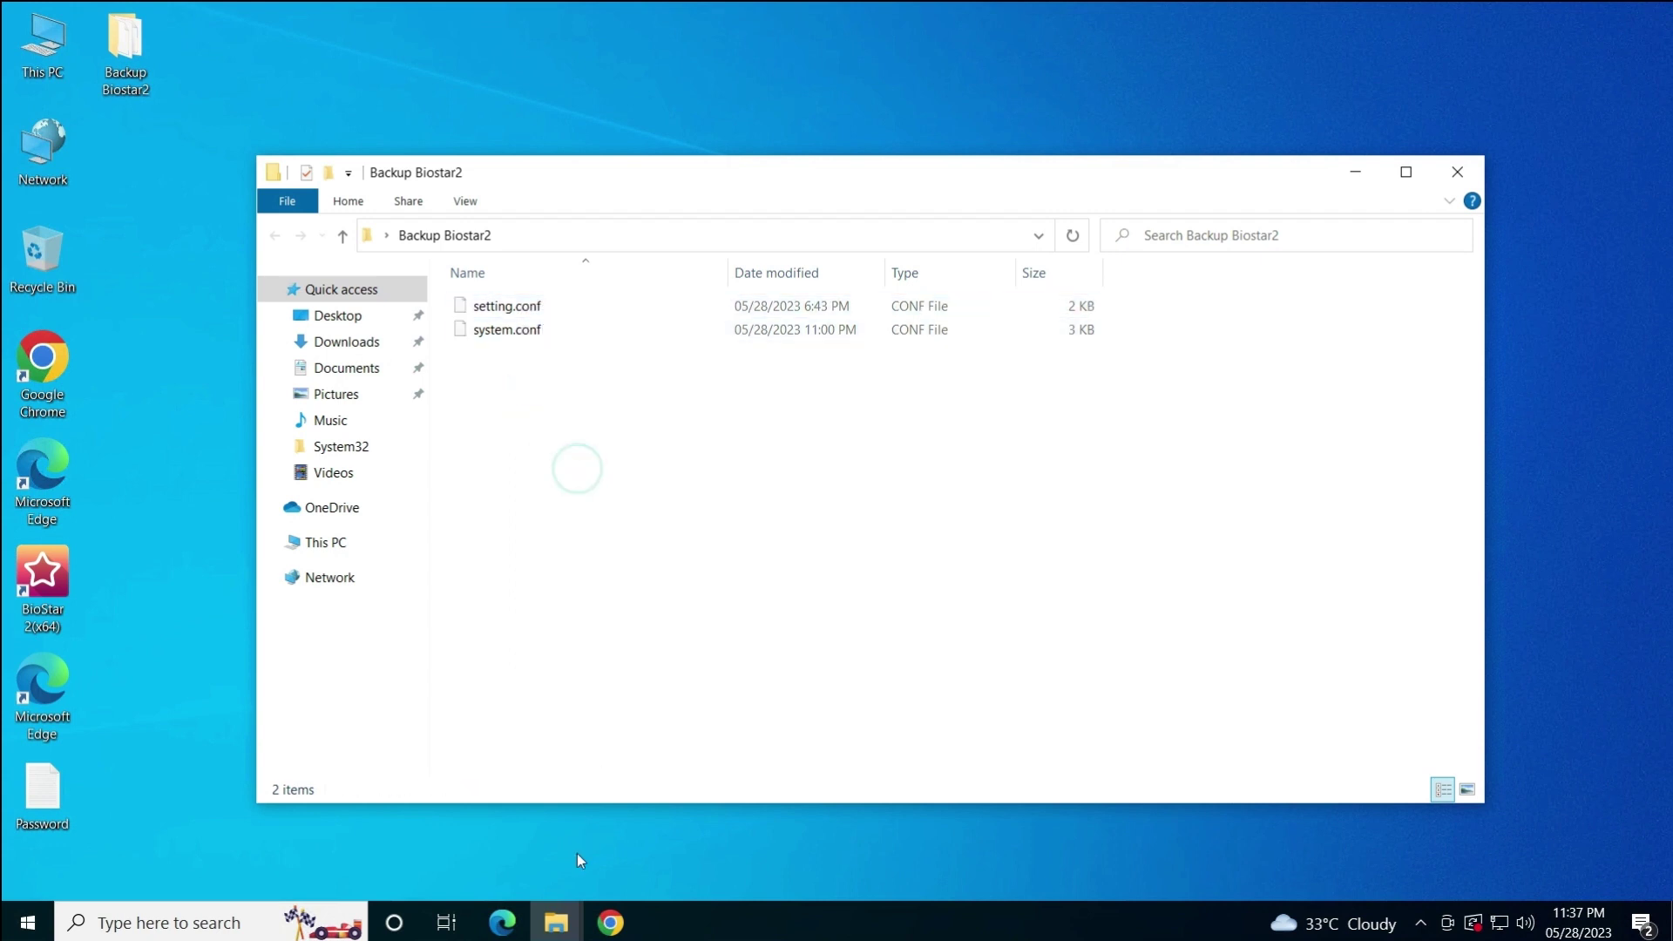
Open the util folder inside the BioStar 2(x64) folder and inspect the enckey and enckey.init files
click(556, 922)
click(483, 828)
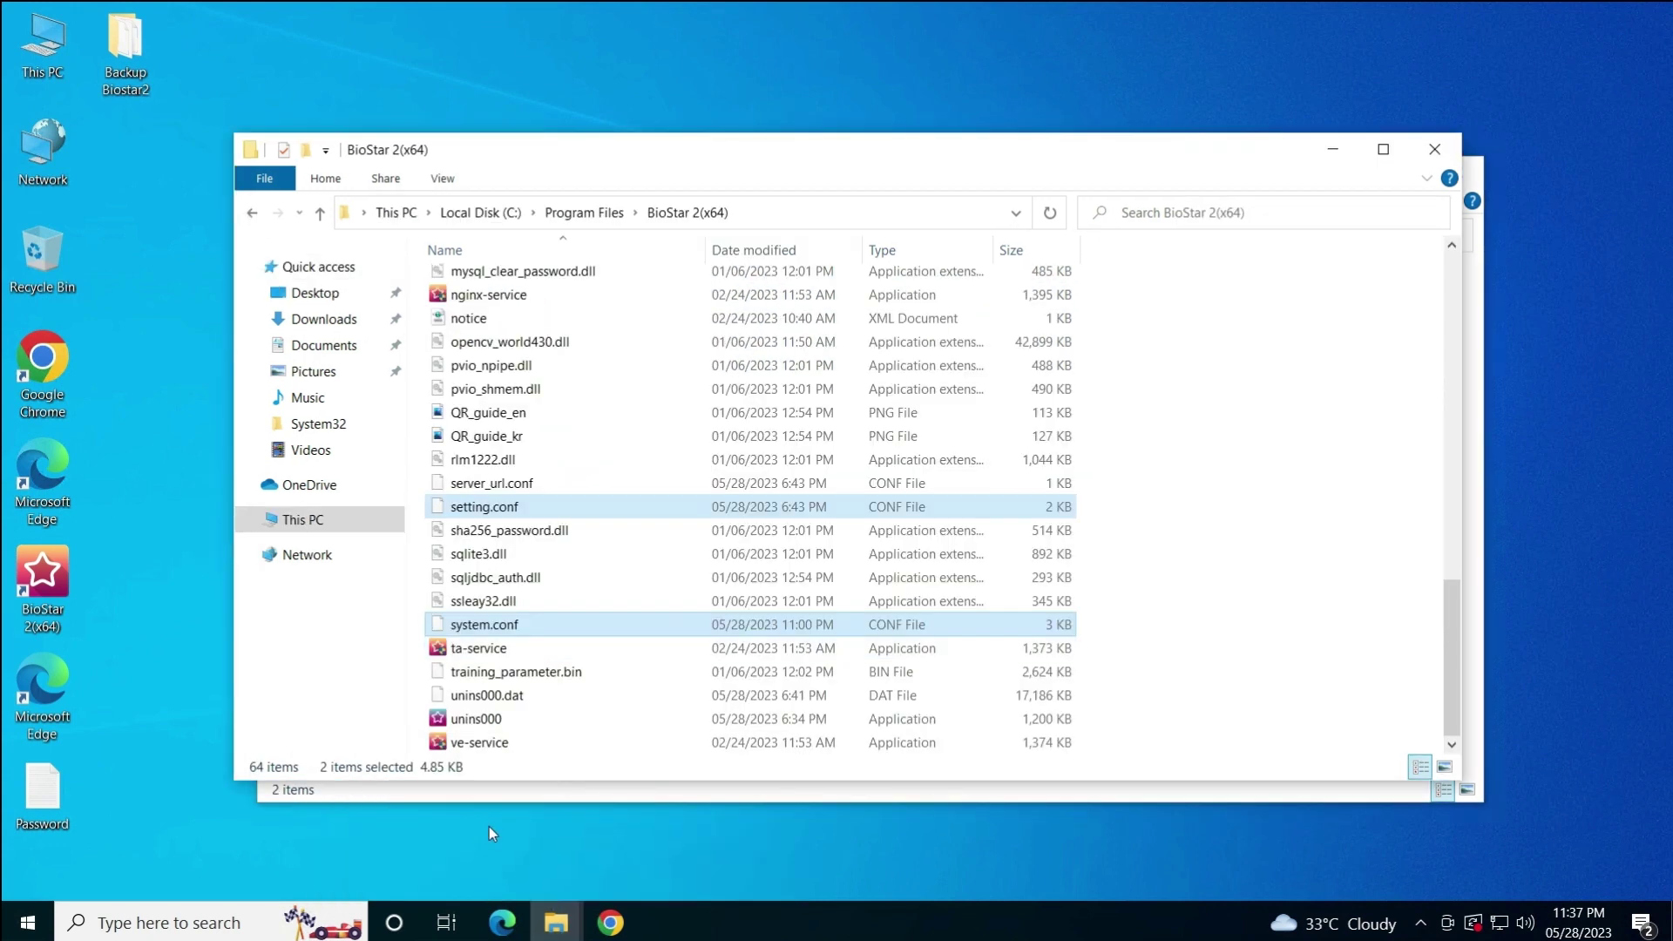
click(489, 415)
scroll(489, 416, up, 11)
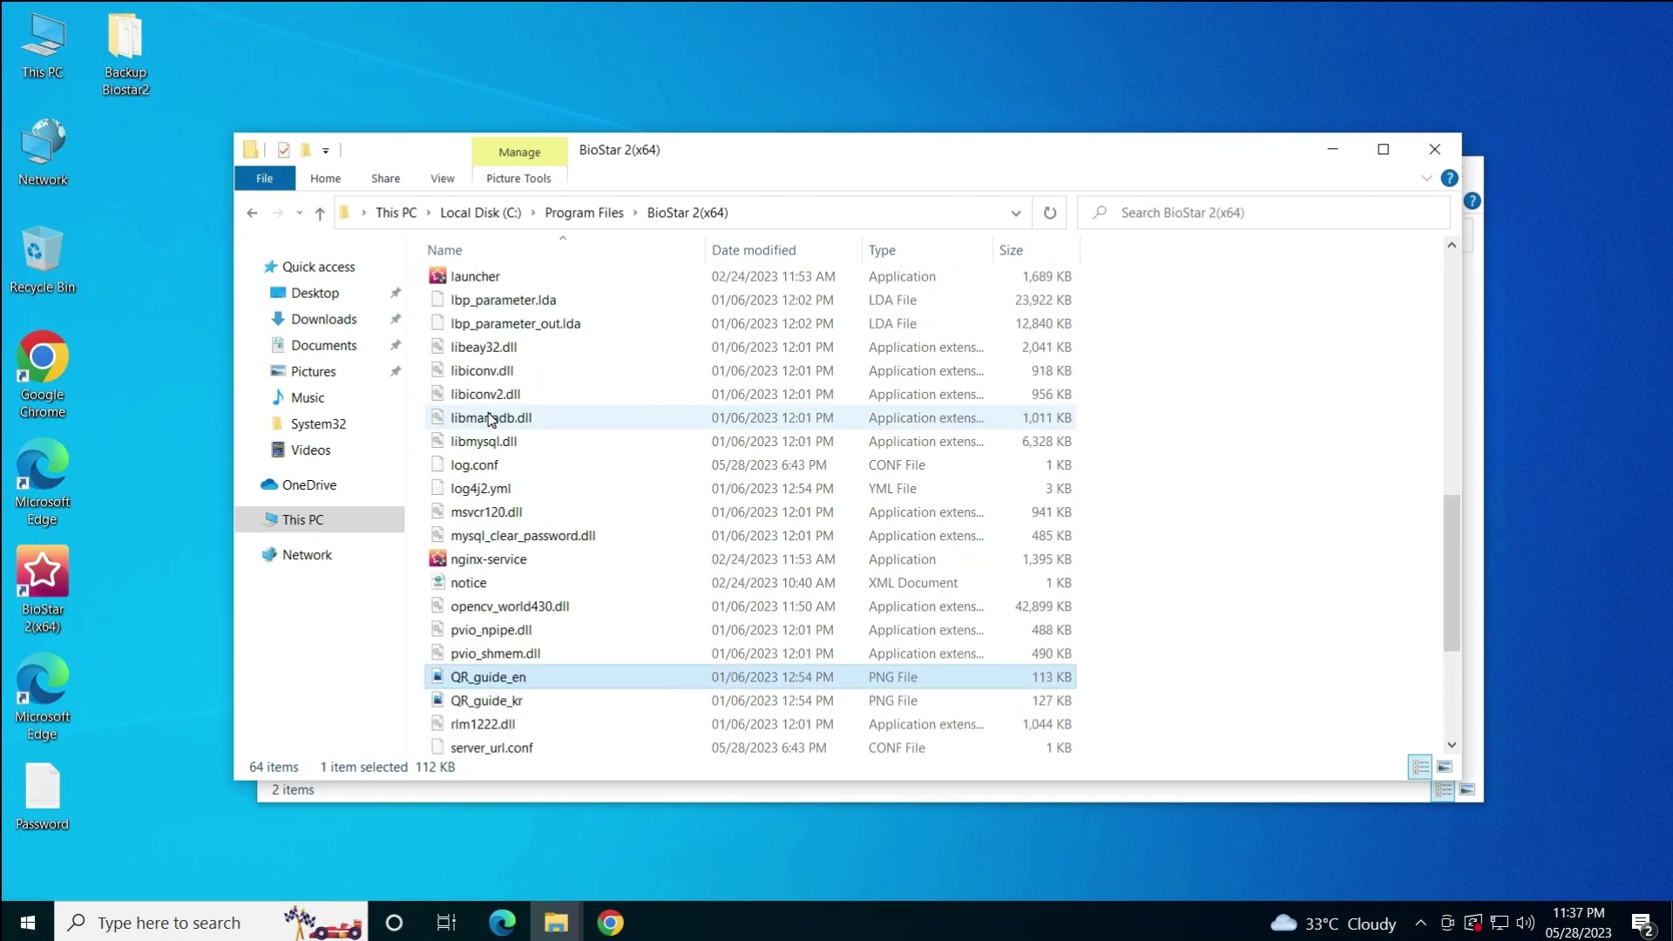
double_click(474, 488)
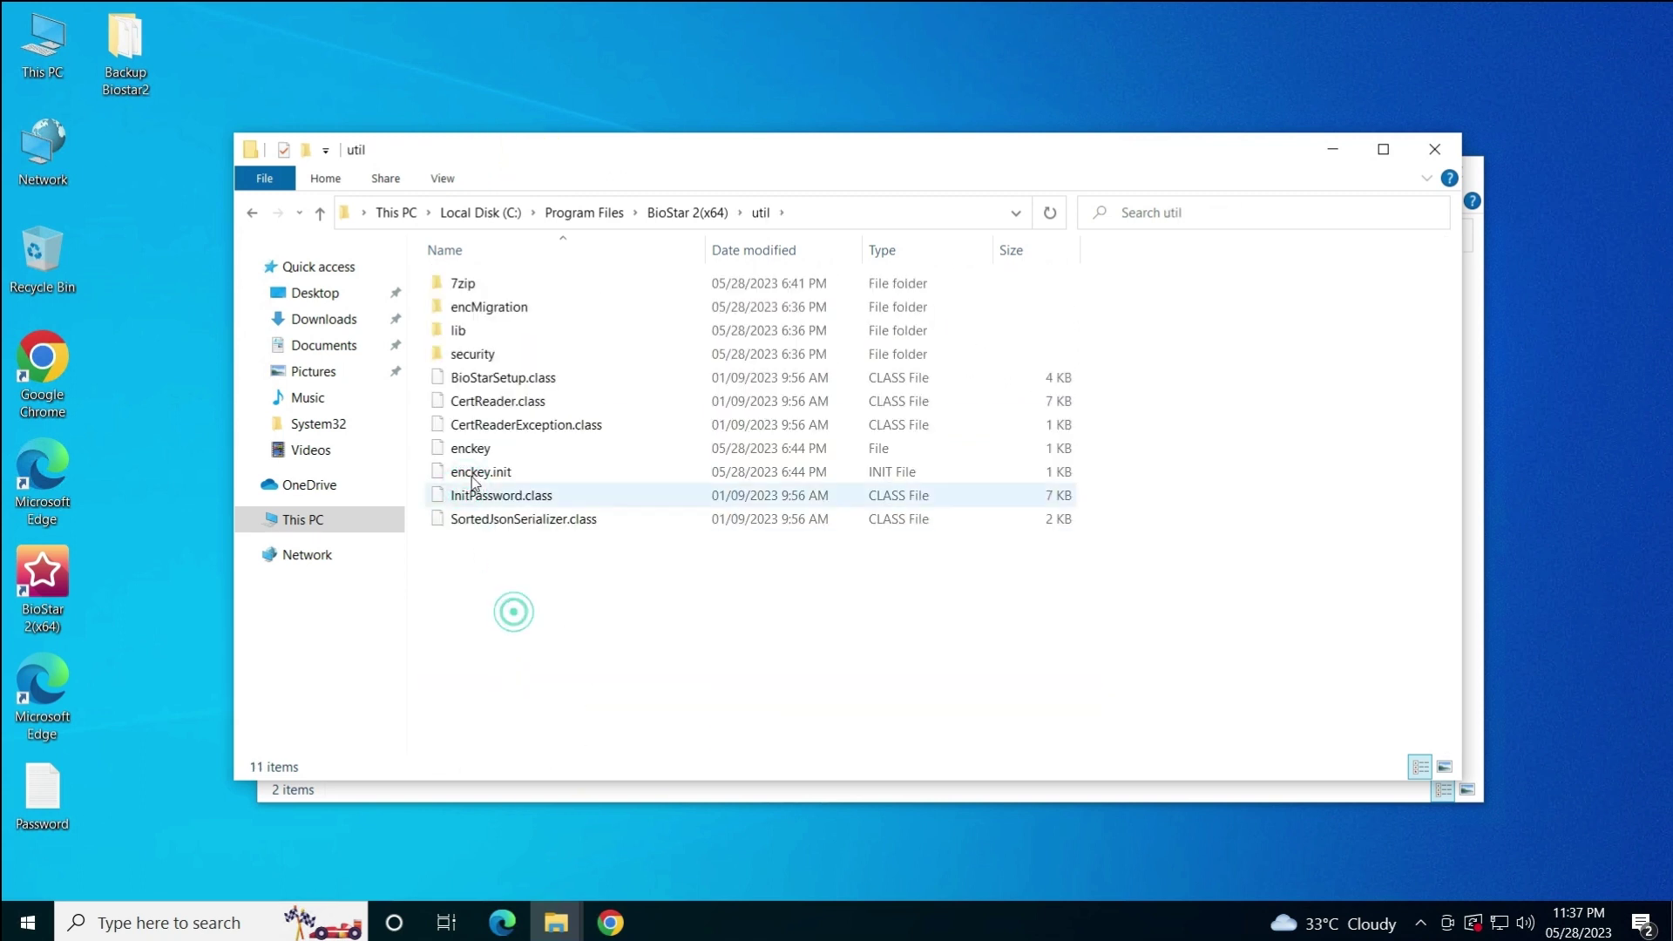
click(477, 448)
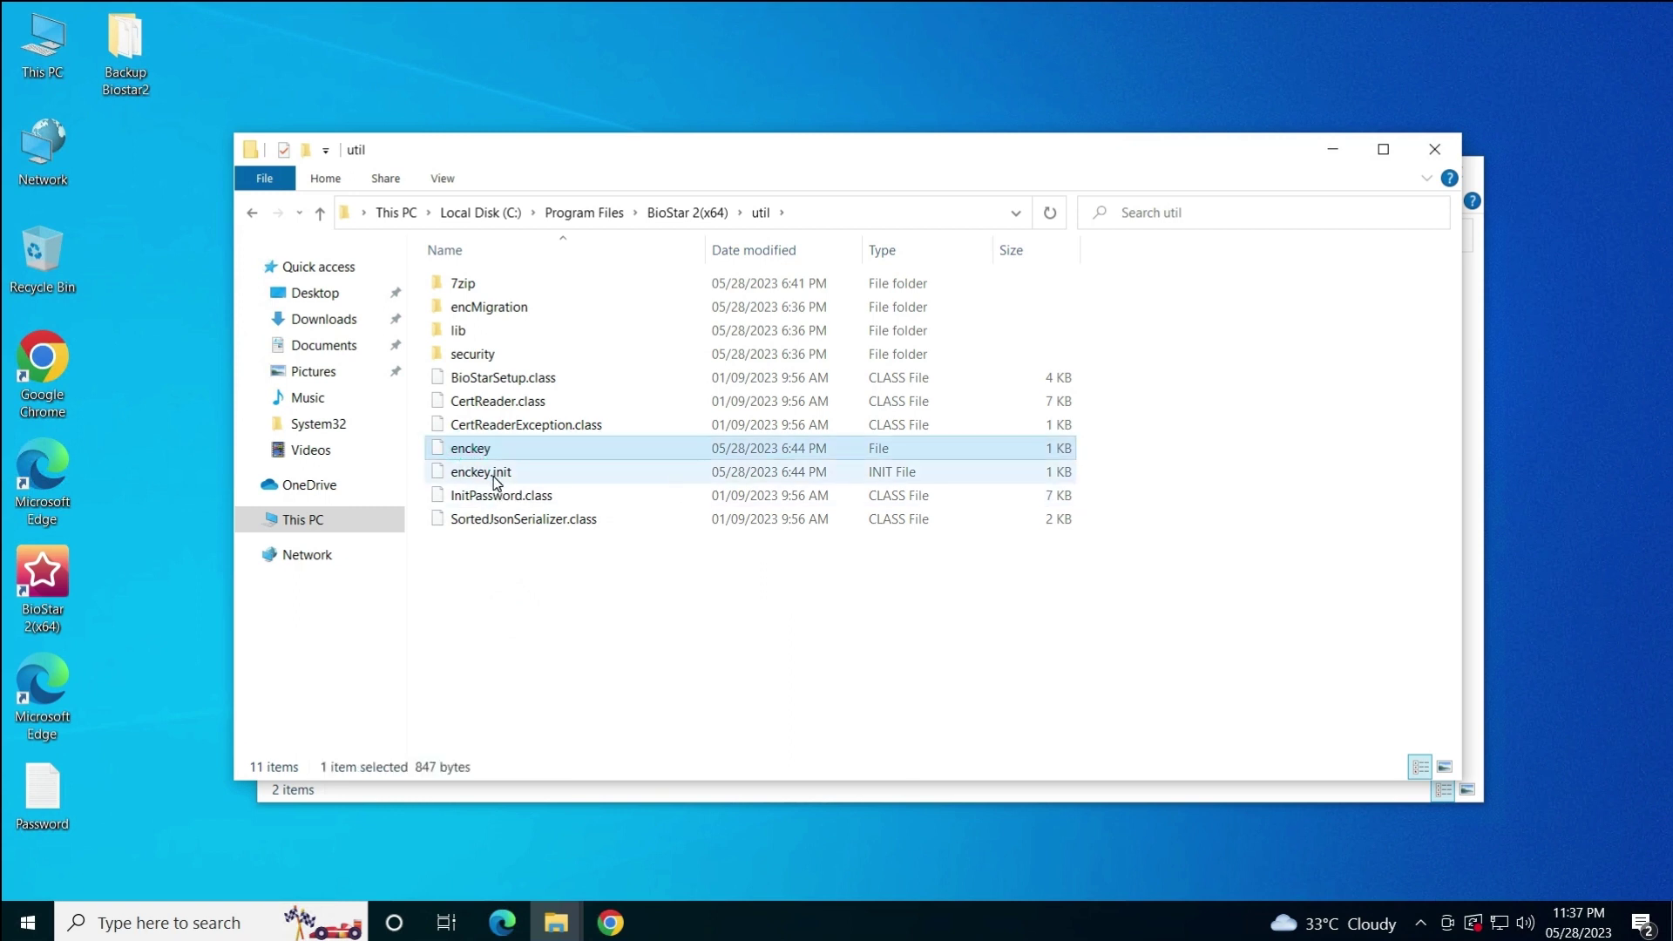
click(493, 476)
click(487, 450)
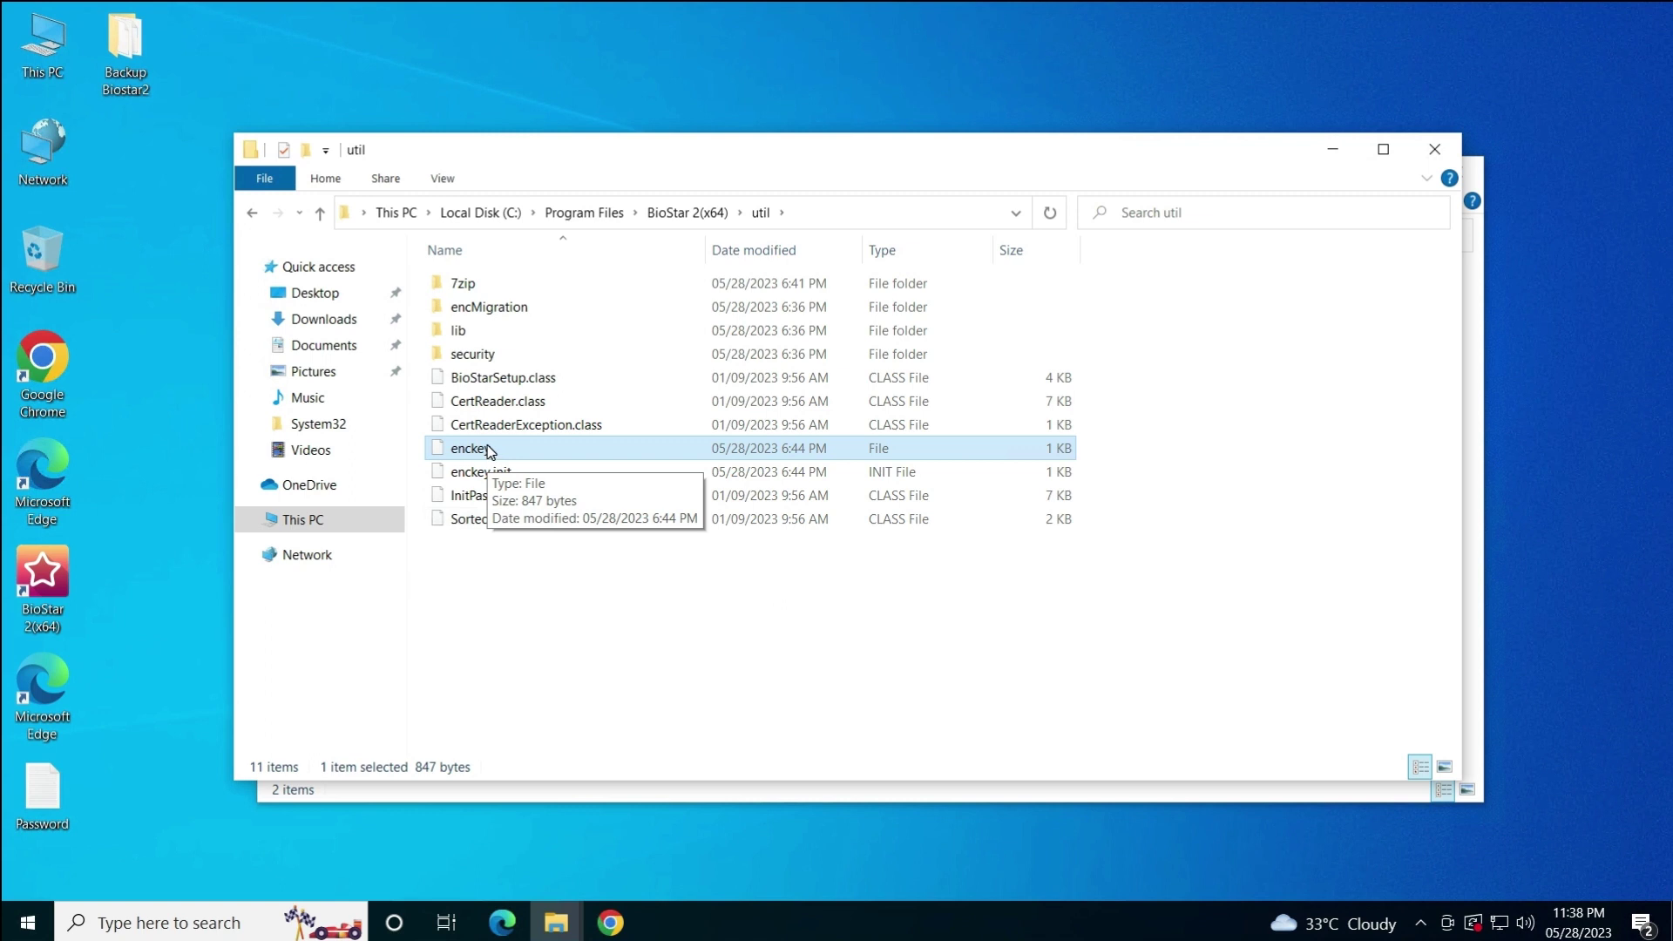
Copy the util folder from BioStar 2(x64) and paste it into the Backup Biostar2 folder
click(687, 213)
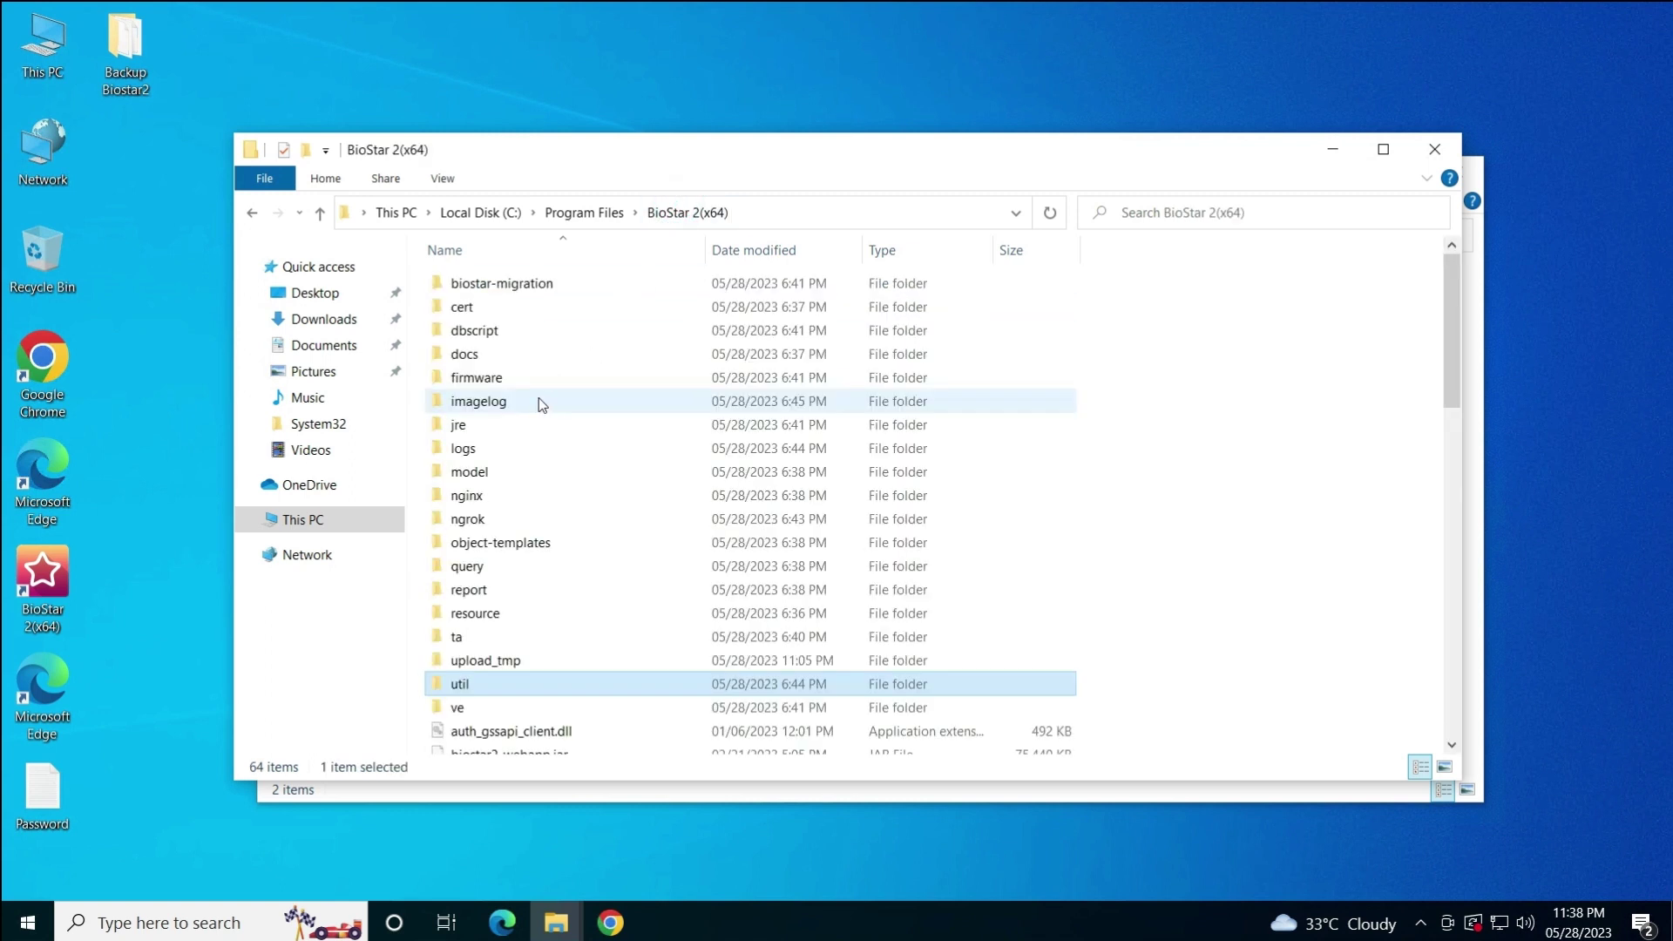
right_click(460, 683)
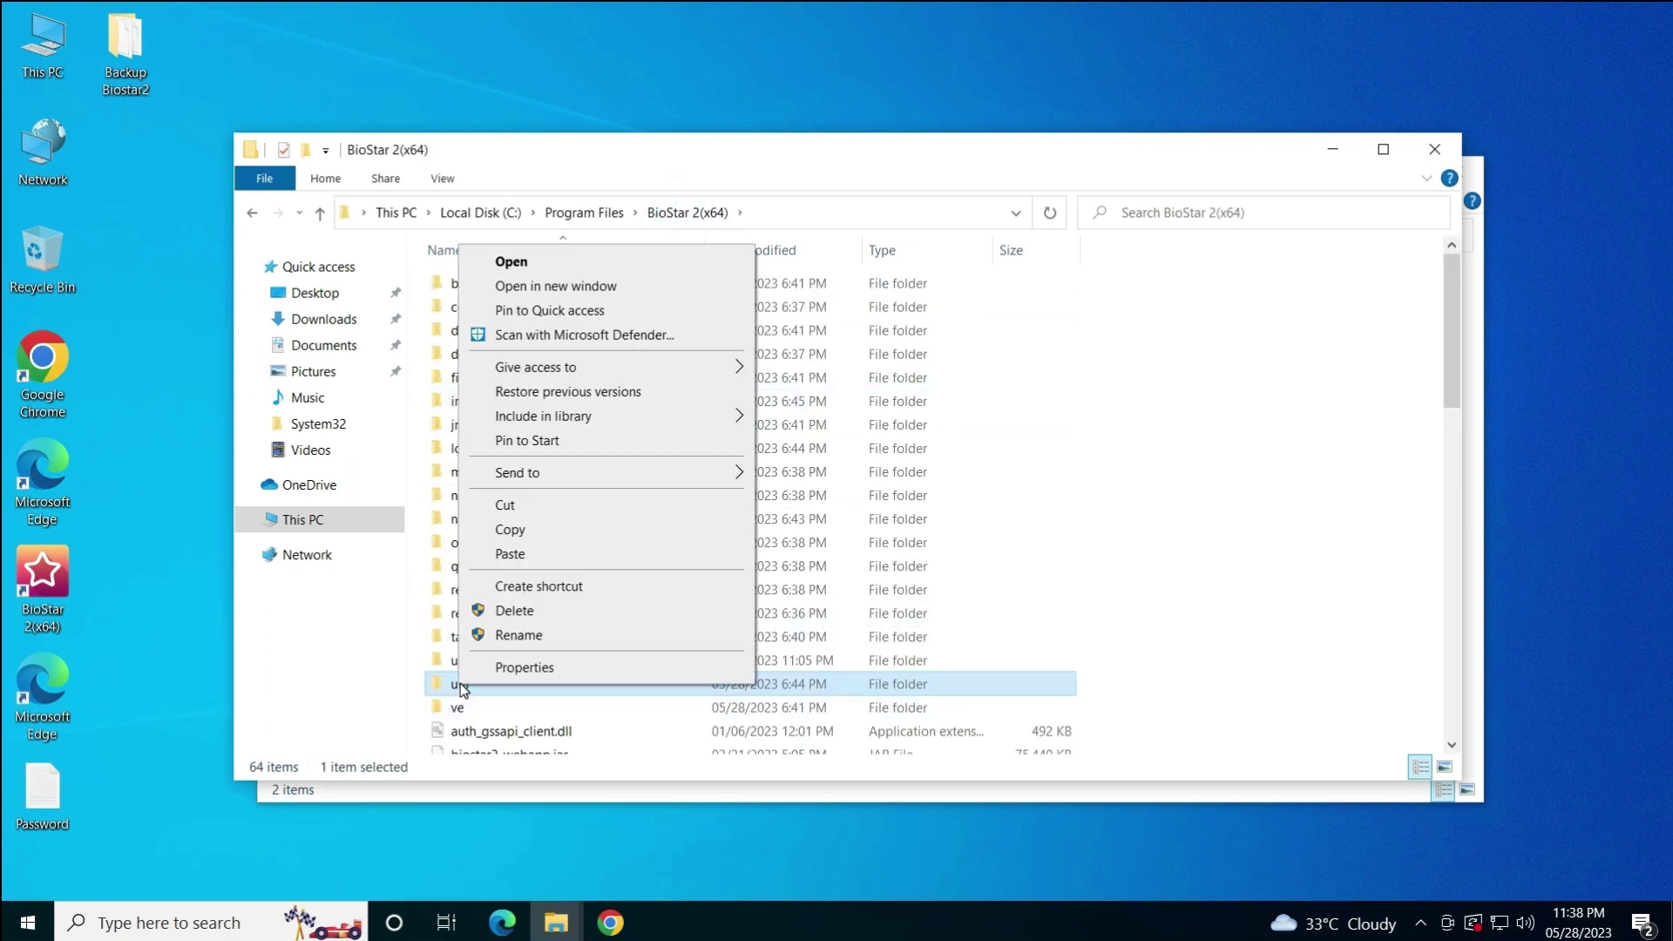
click(547, 531)
click(1333, 149)
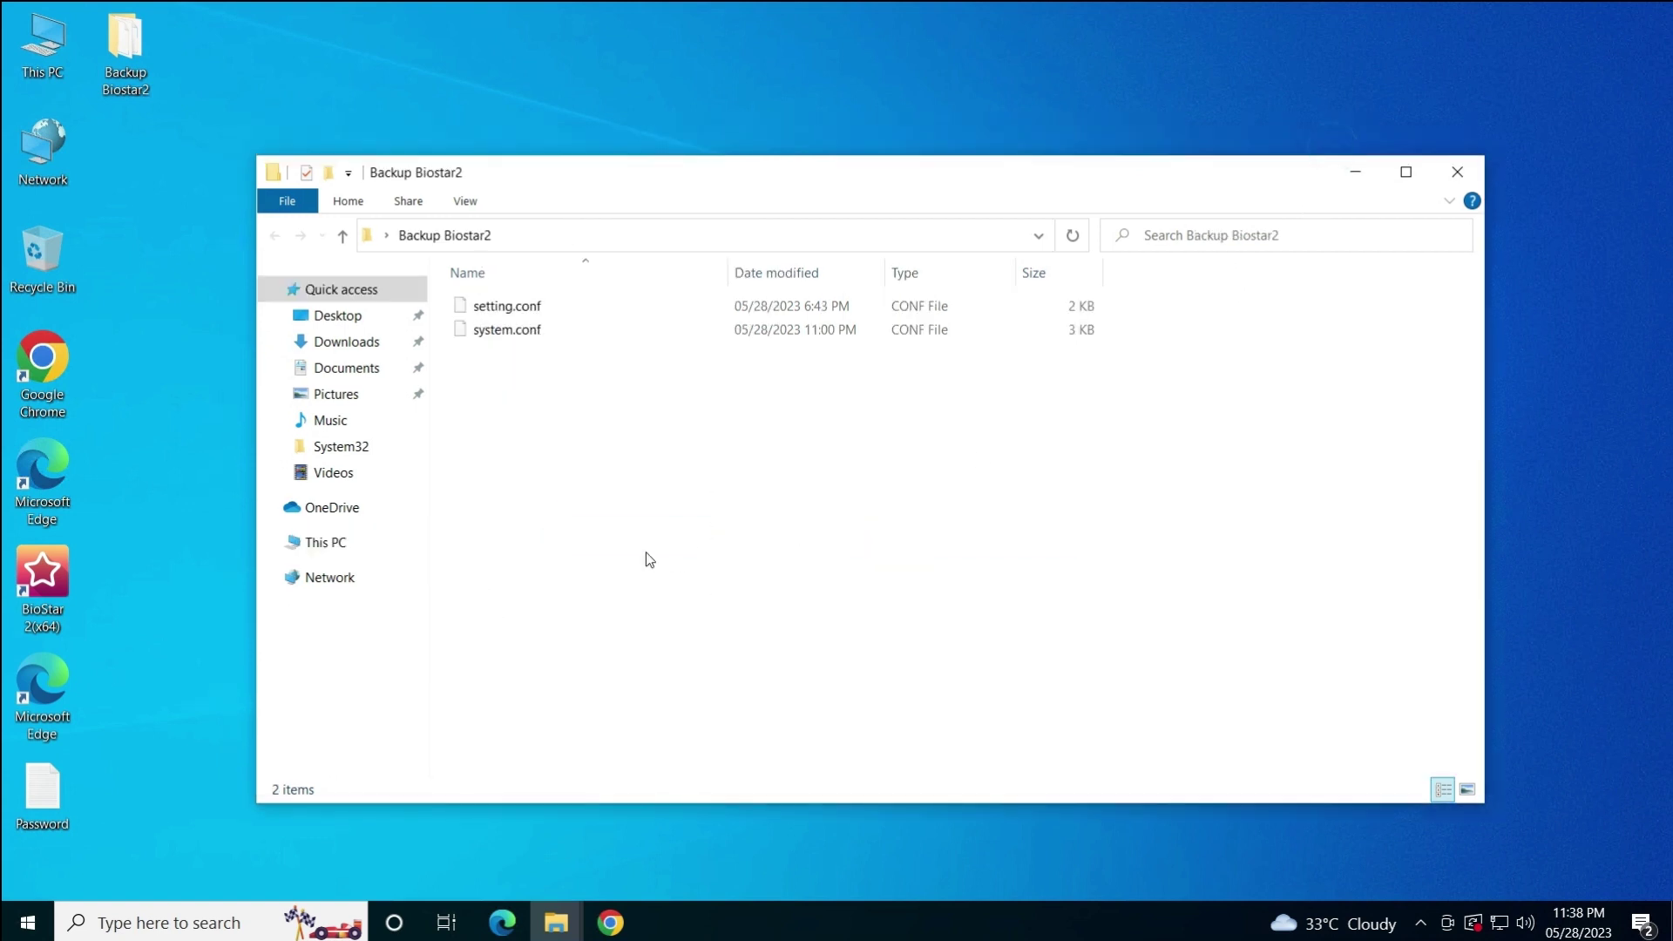
right_click(551, 408)
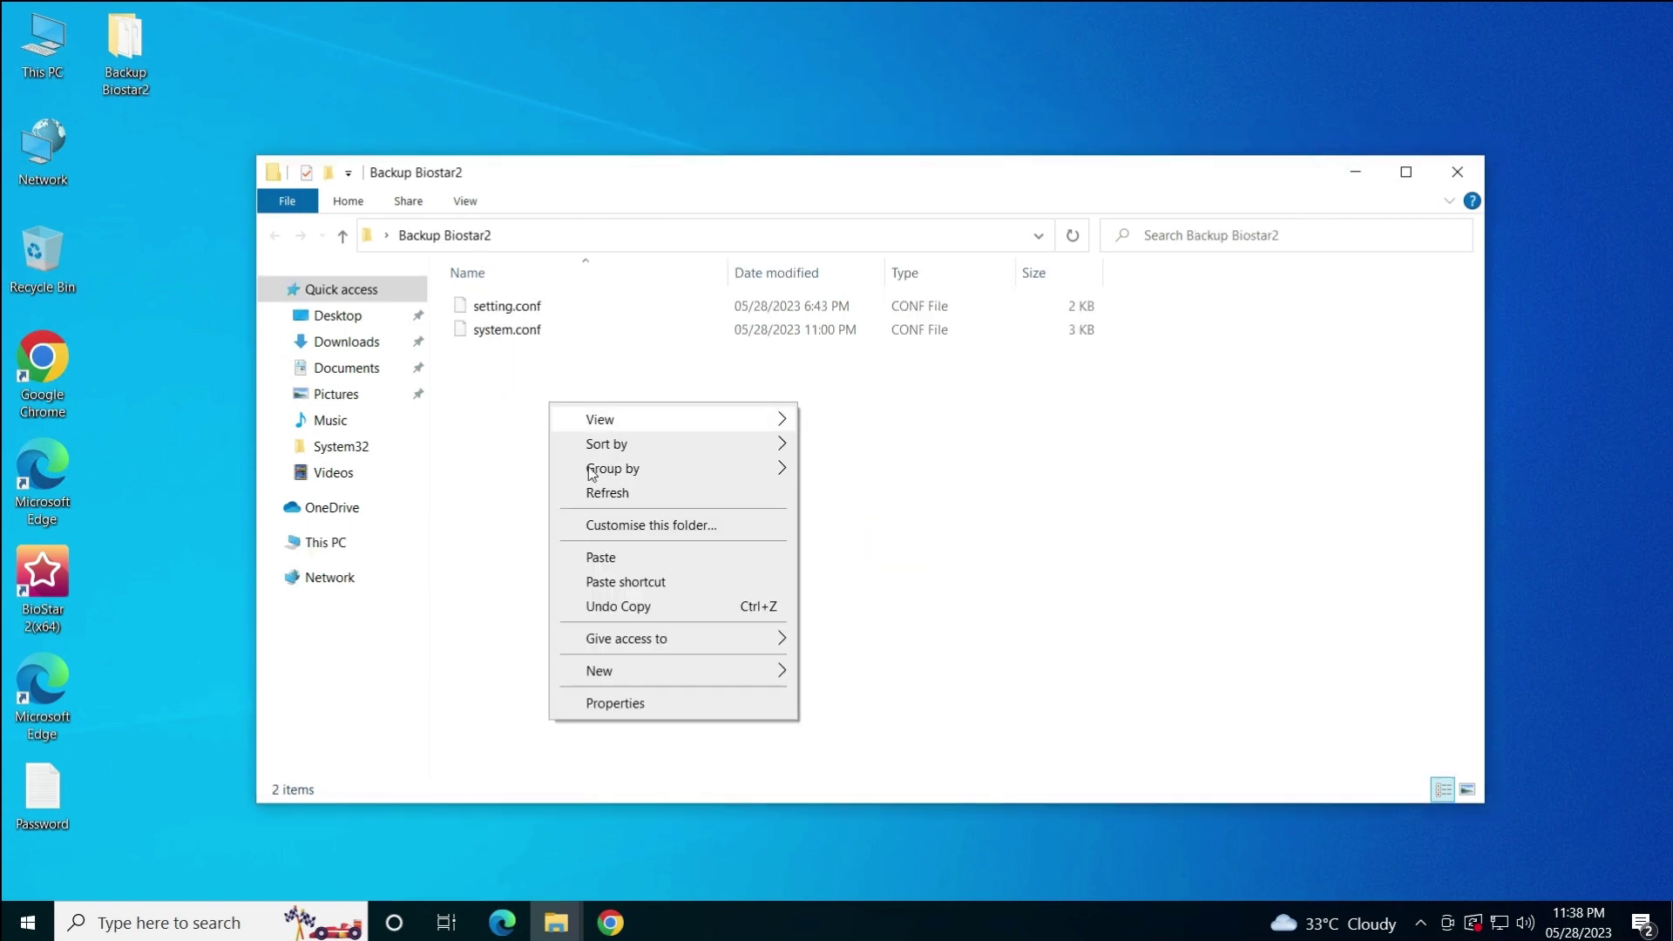
click(598, 561)
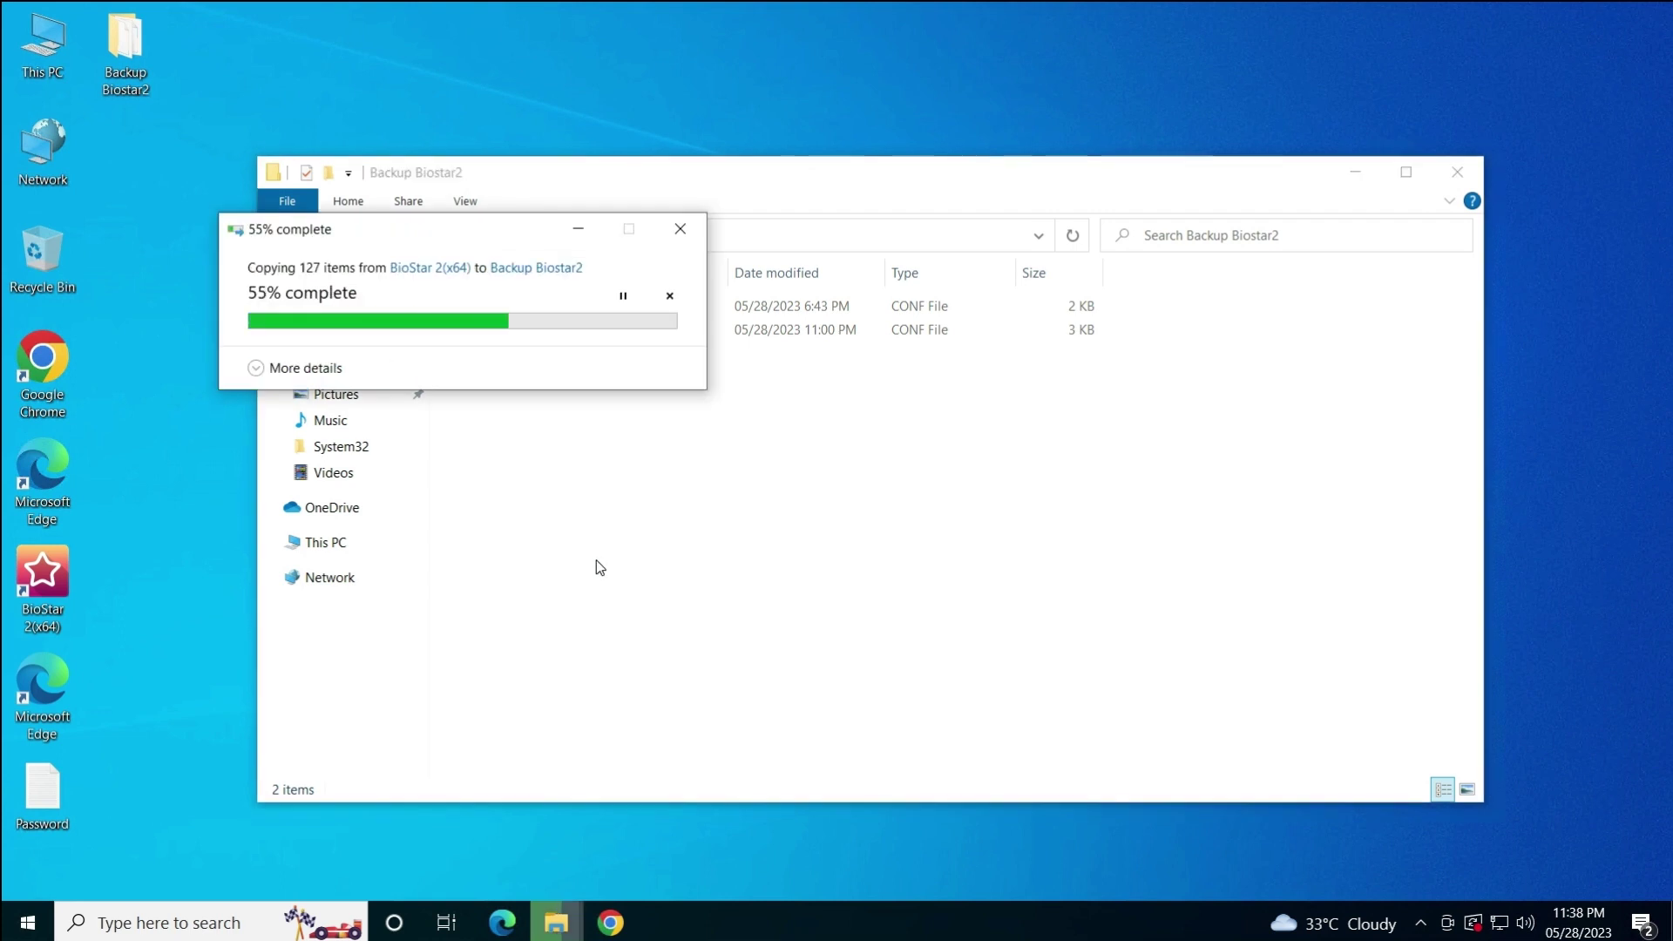
Return to the BioStar 2(x64) folder and look through its subfolders and files for further items to back up
mouse_move(565, 922)
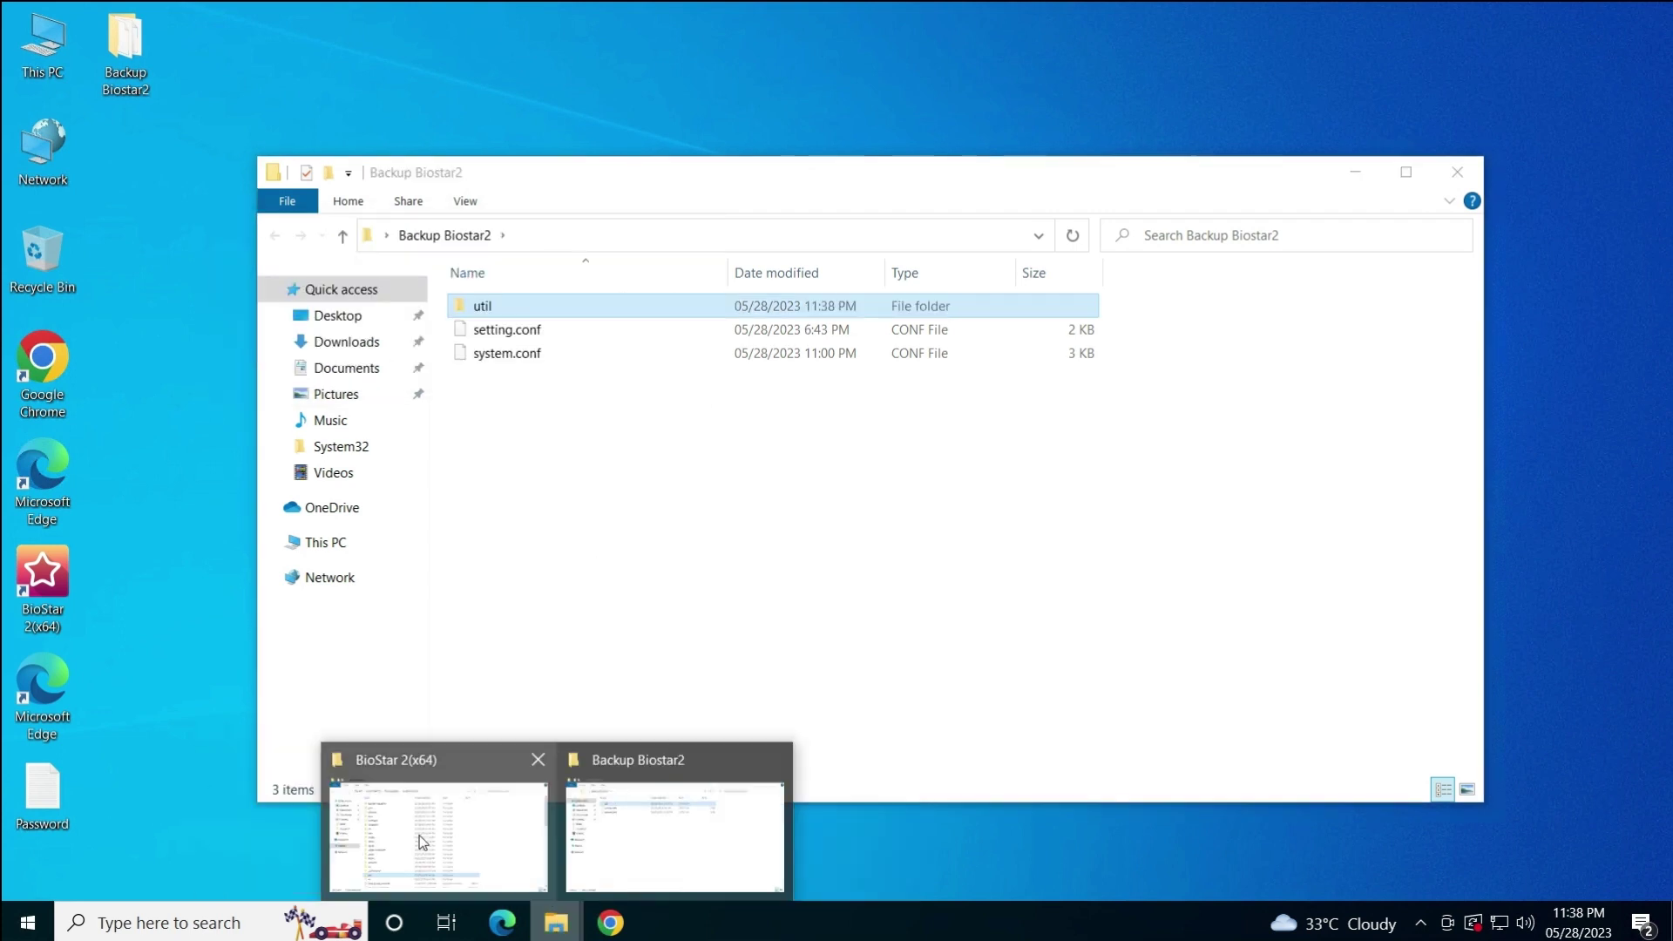
click(453, 821)
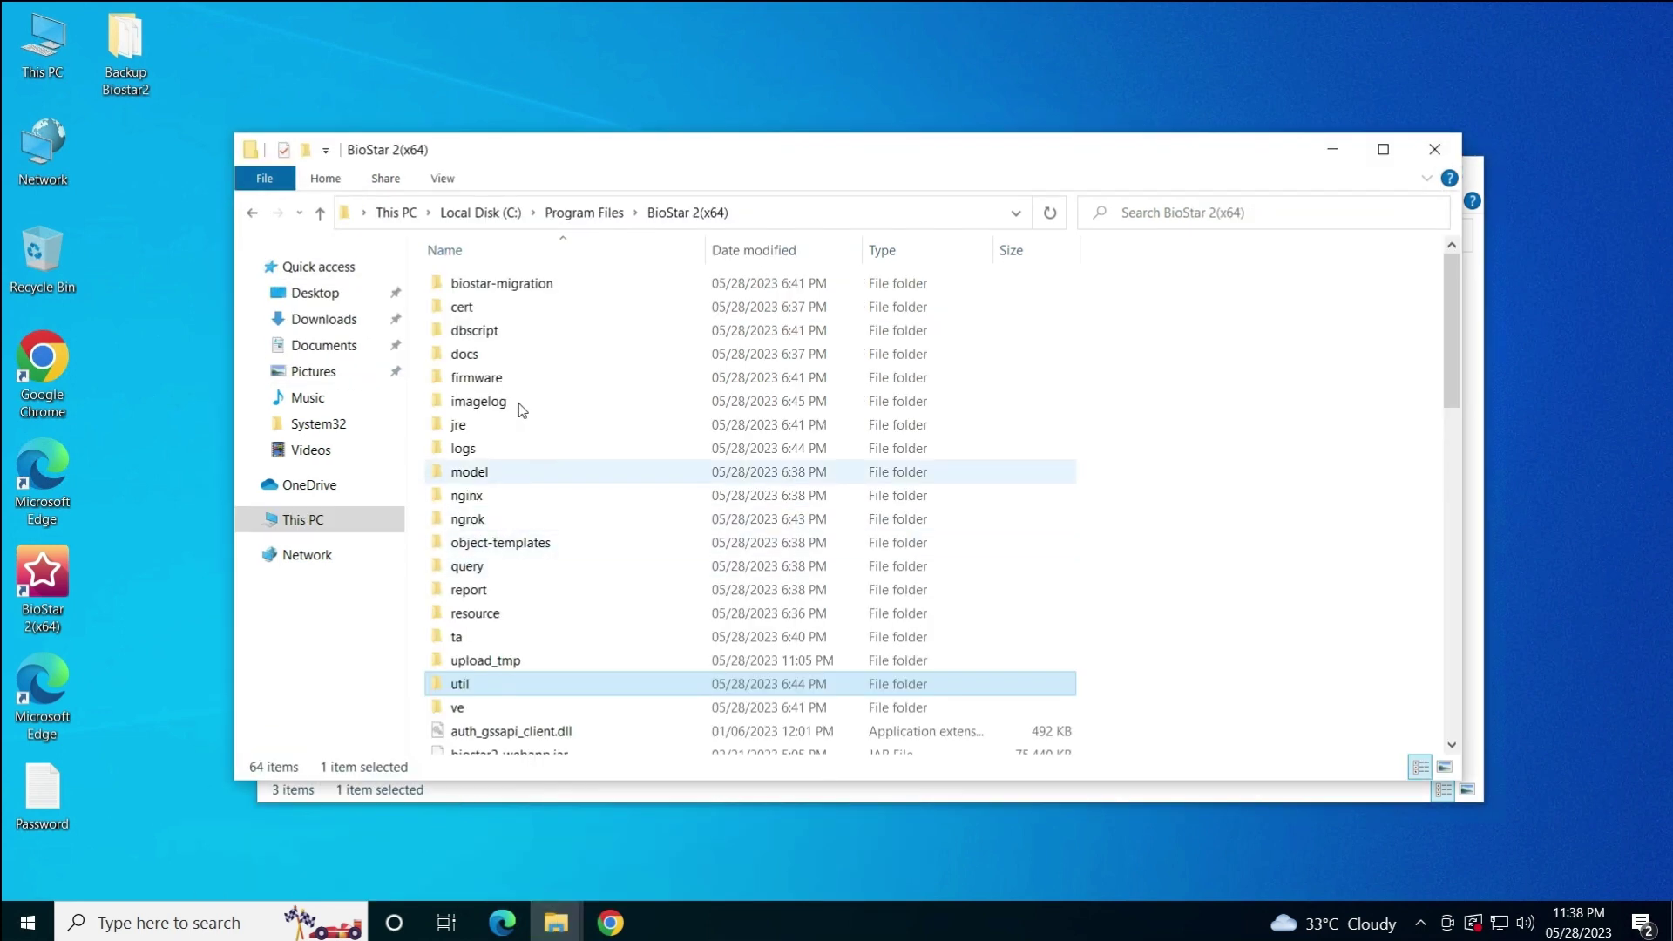
click(459, 383)
scroll(504, 471, down, 5)
scroll(504, 436, up, 5)
click(465, 427)
key(l)
key(l)
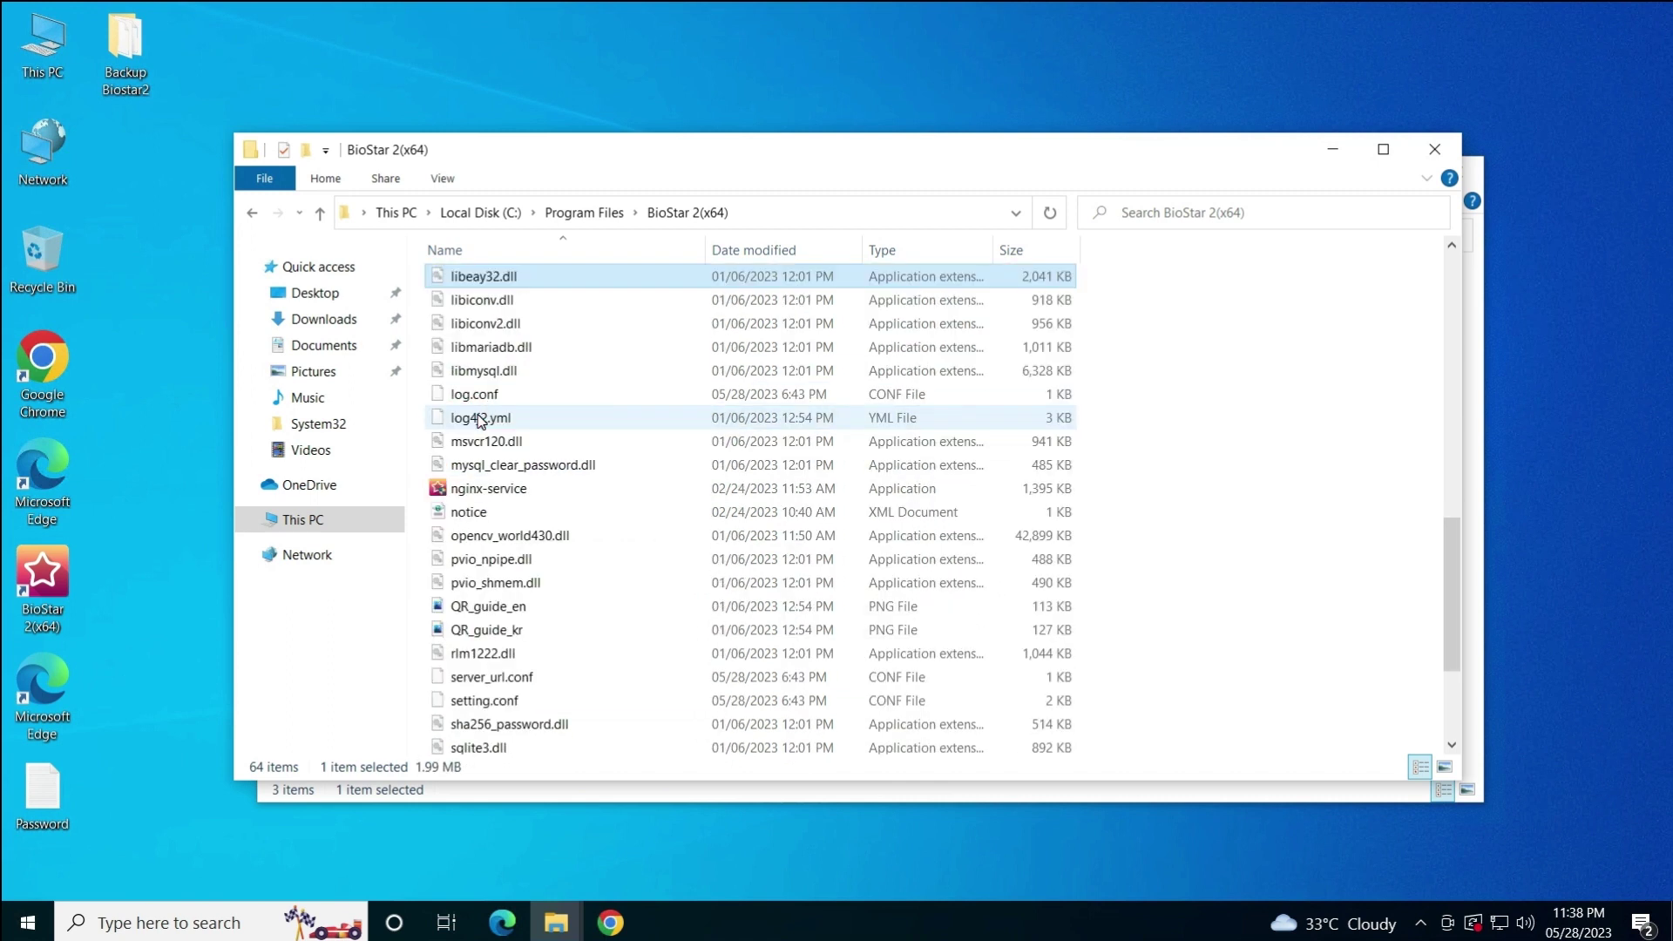
scroll(566, 364, up, 12)
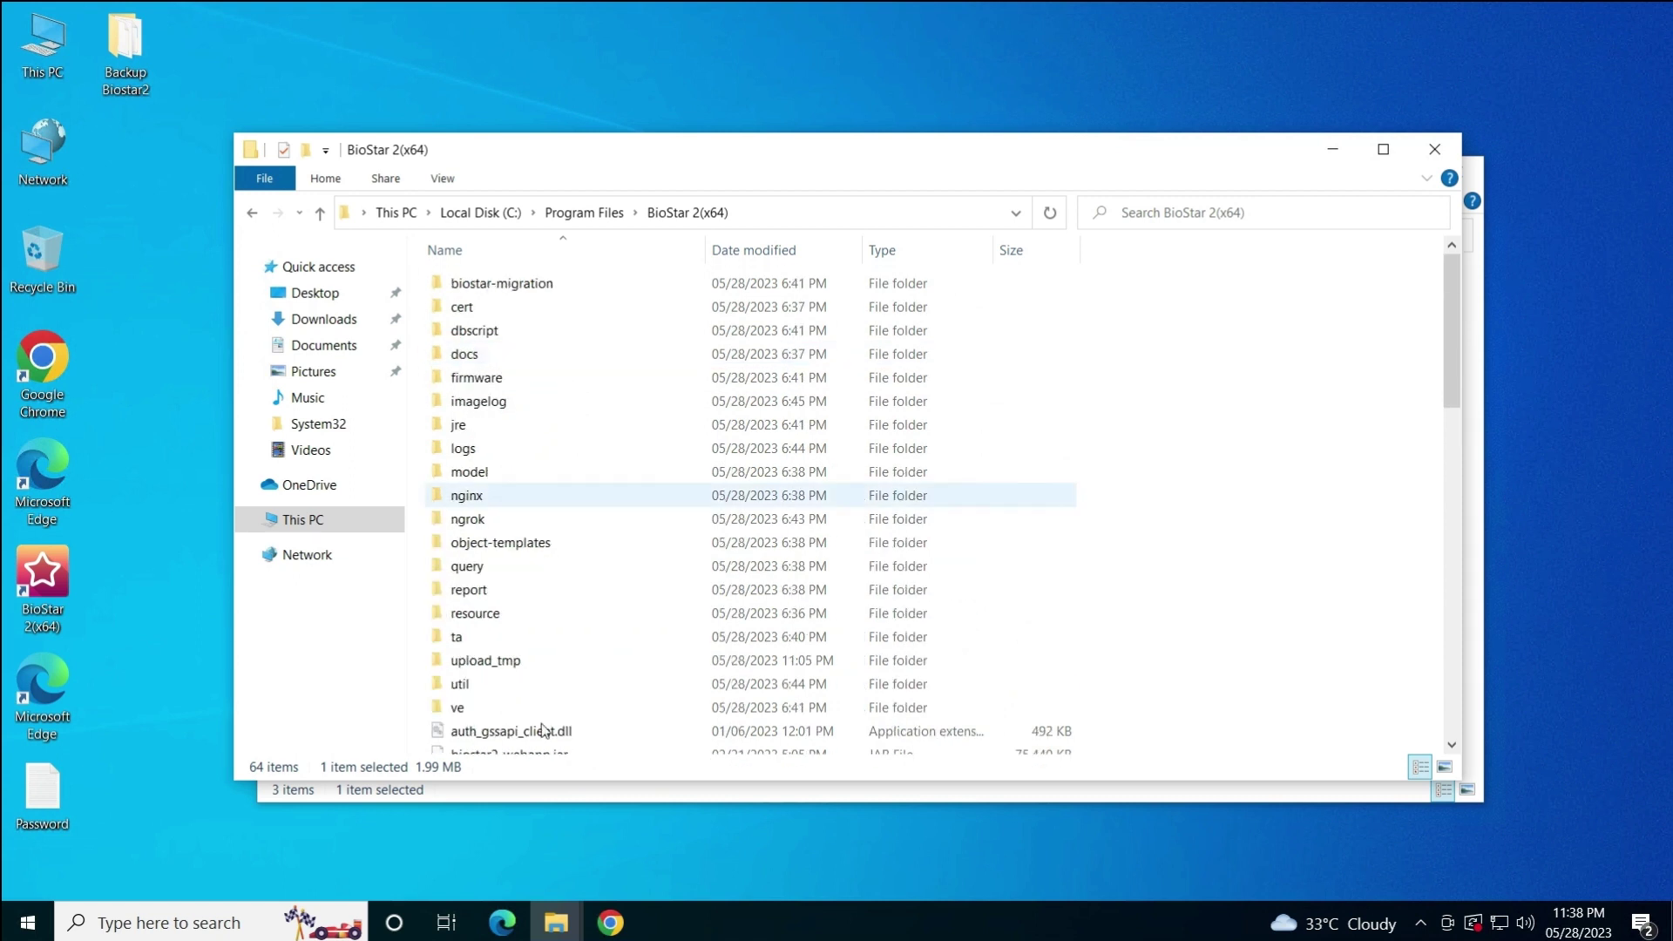
Switch to BioStar 2 in Chrome, open the Server settings and review the options on the page
click(601, 925)
click(228, 118)
click(1042, 349)
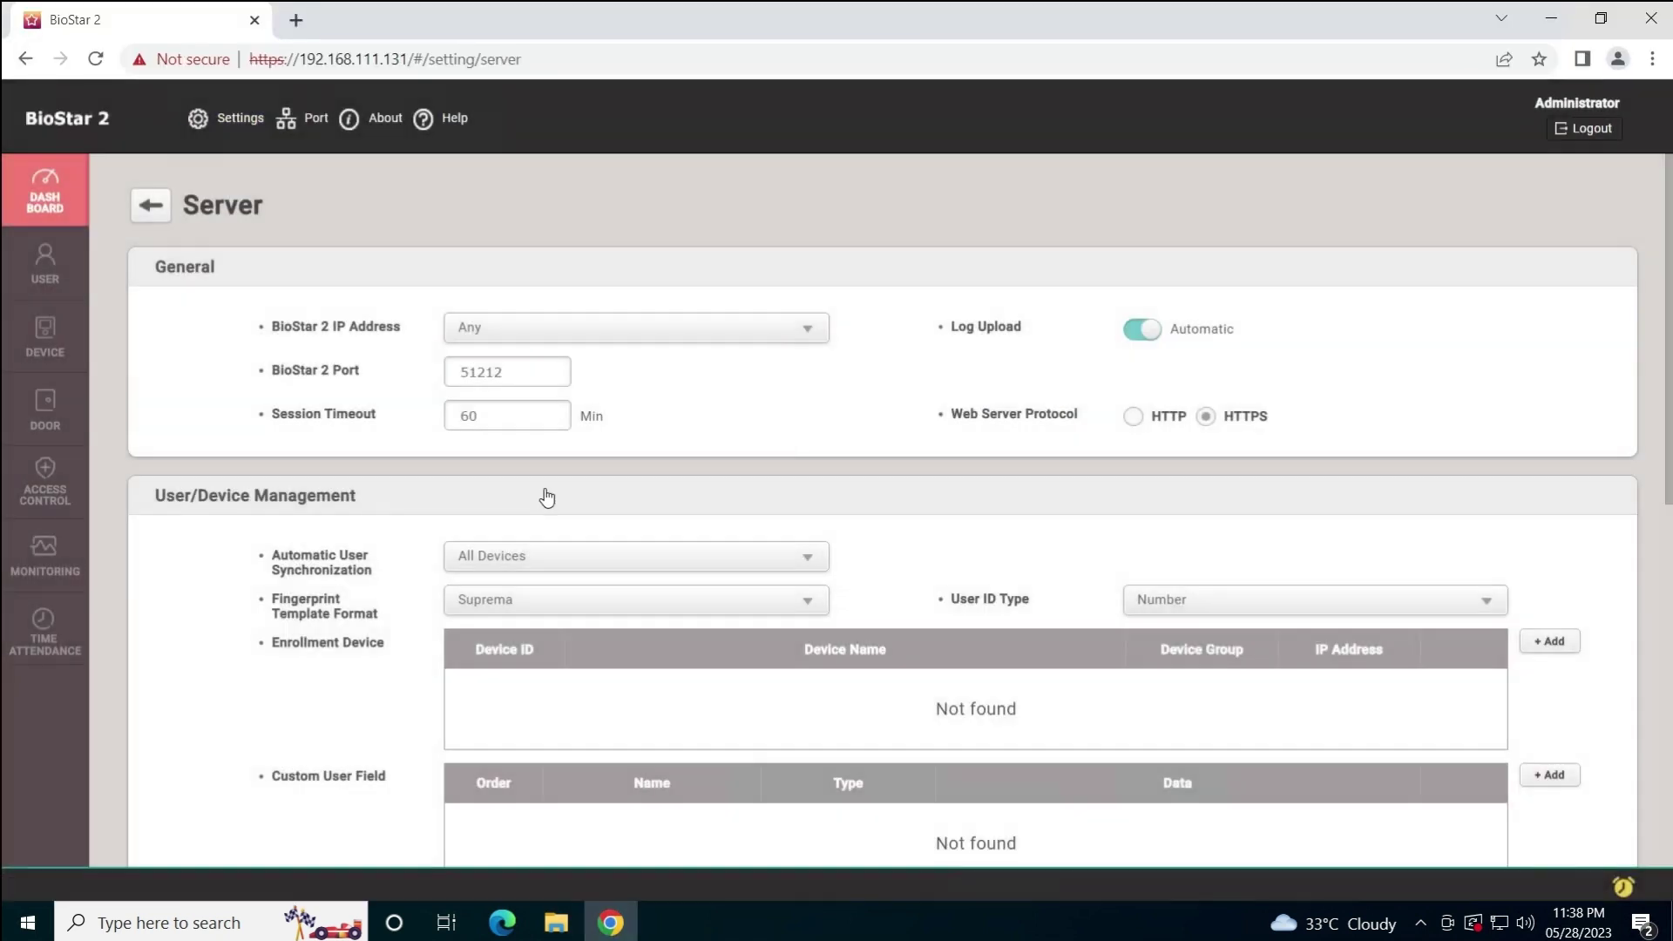
scroll(521, 499, down, 6)
scroll(521, 501, up, 2)
scroll(490, 501, down, 4)
scroll(483, 436, up, 8)
Leave the Server settings and open the License settings to review the activation sections
click(152, 206)
scroll(763, 602, down, 3)
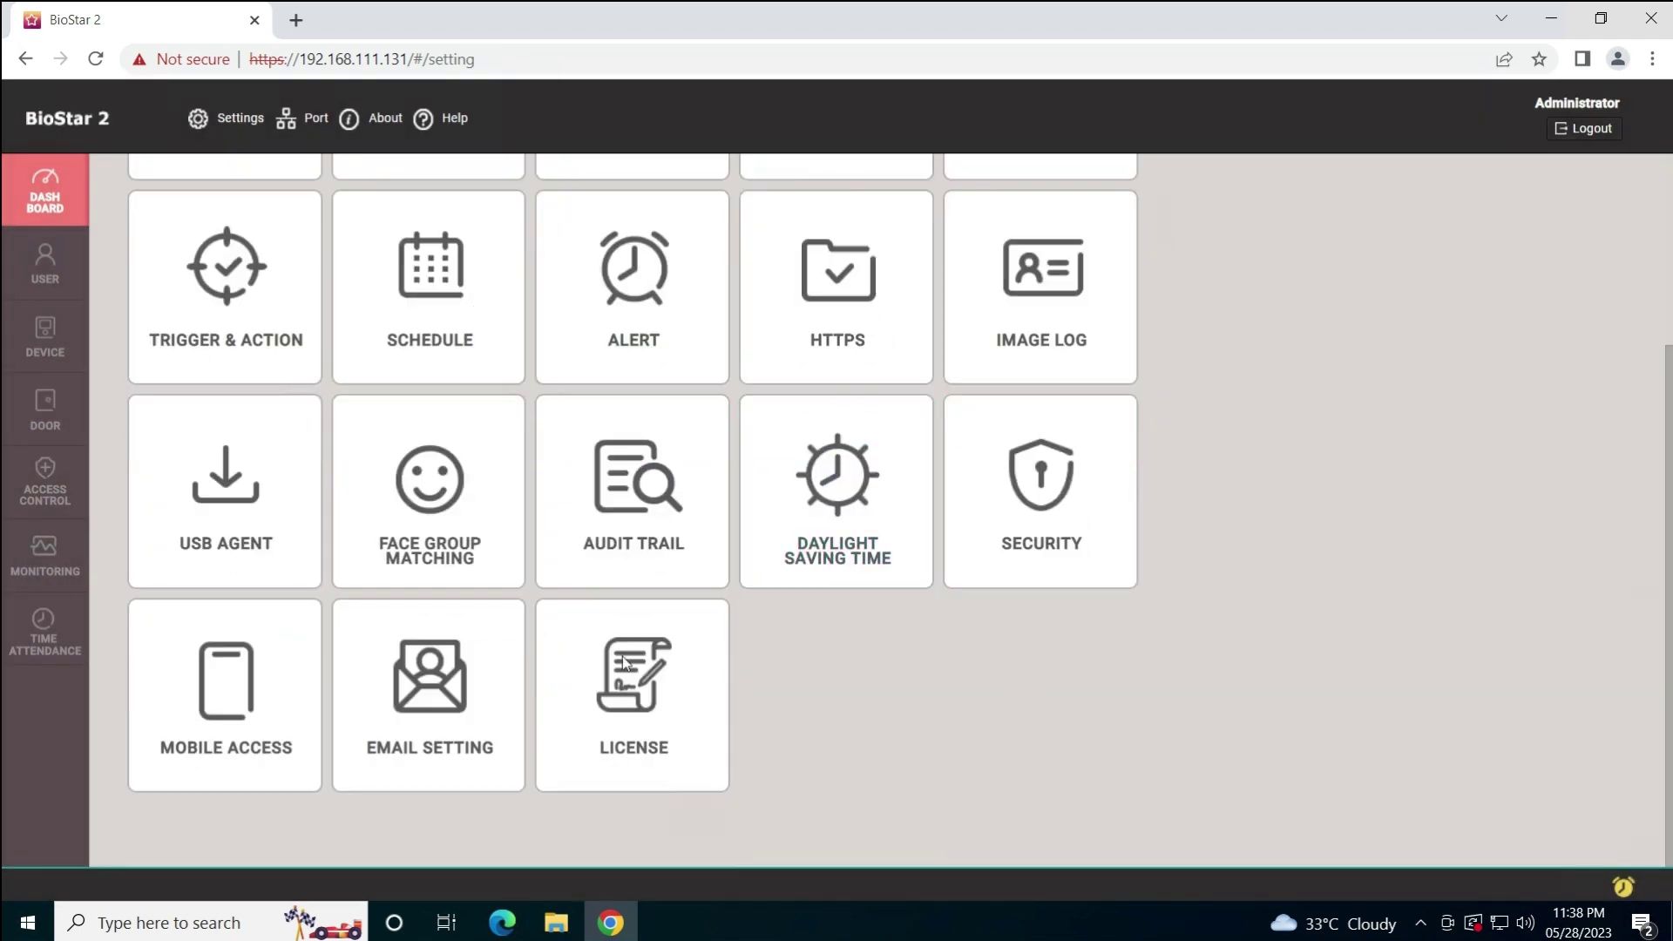
click(673, 718)
scroll(732, 558, down, 4)
scroll(736, 561, up, 4)
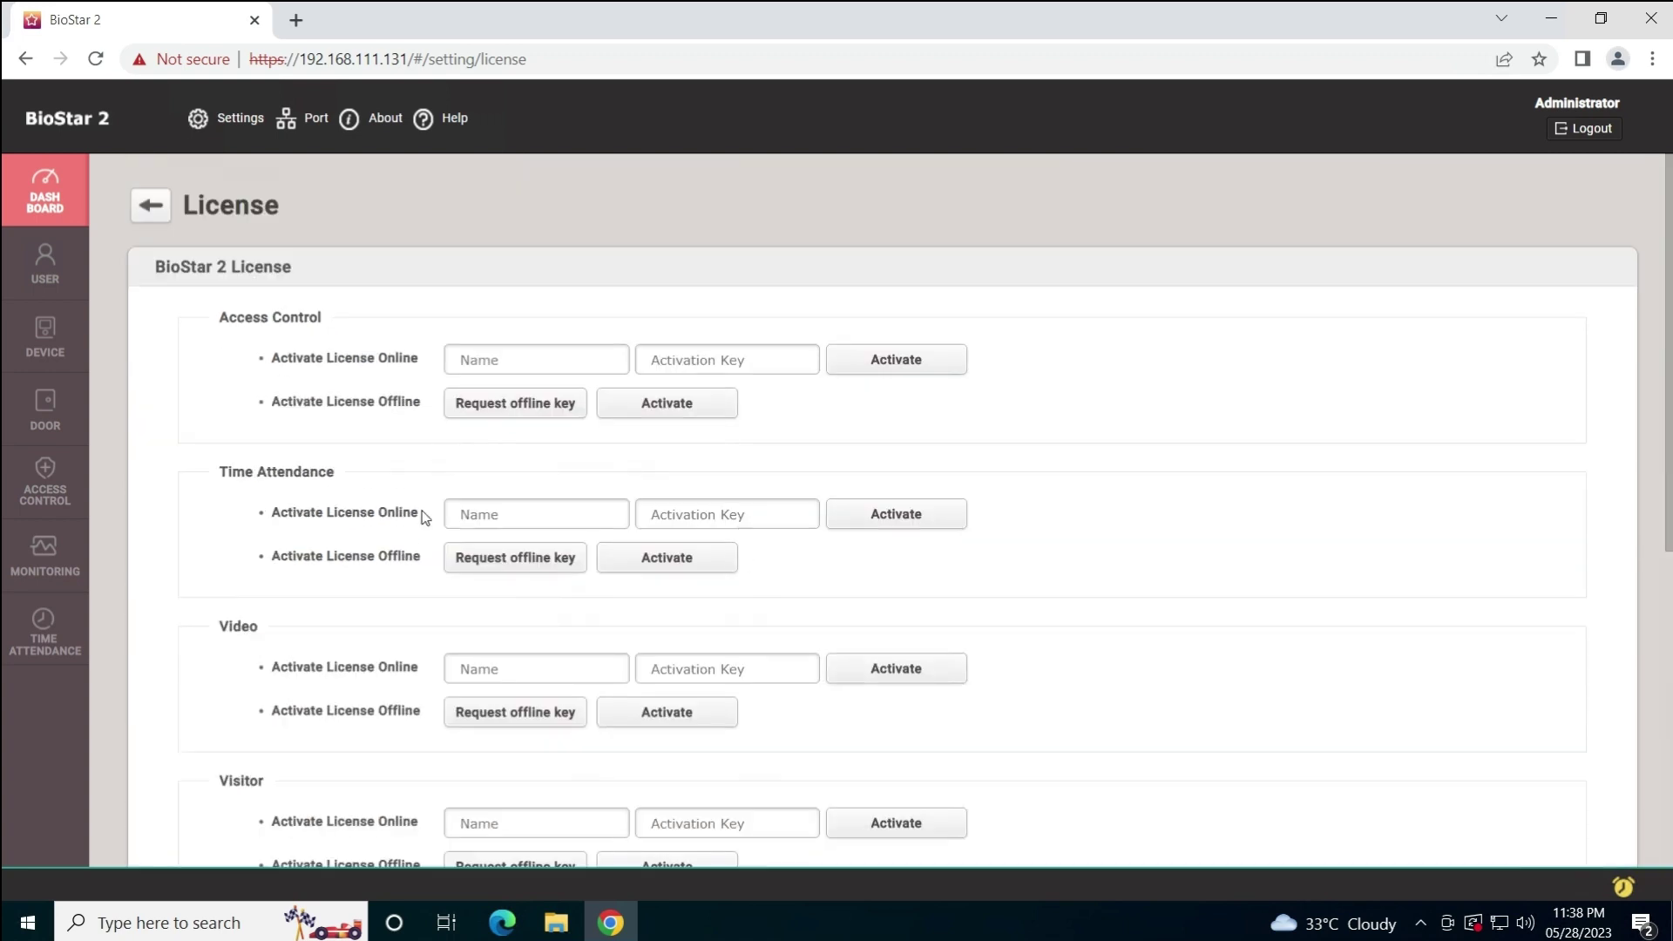
Switch back to the BioStar 2(x64) folder in File Explorer and inspect the contents of its imagelog subfolder
click(579, 908)
click(474, 830)
click(491, 450)
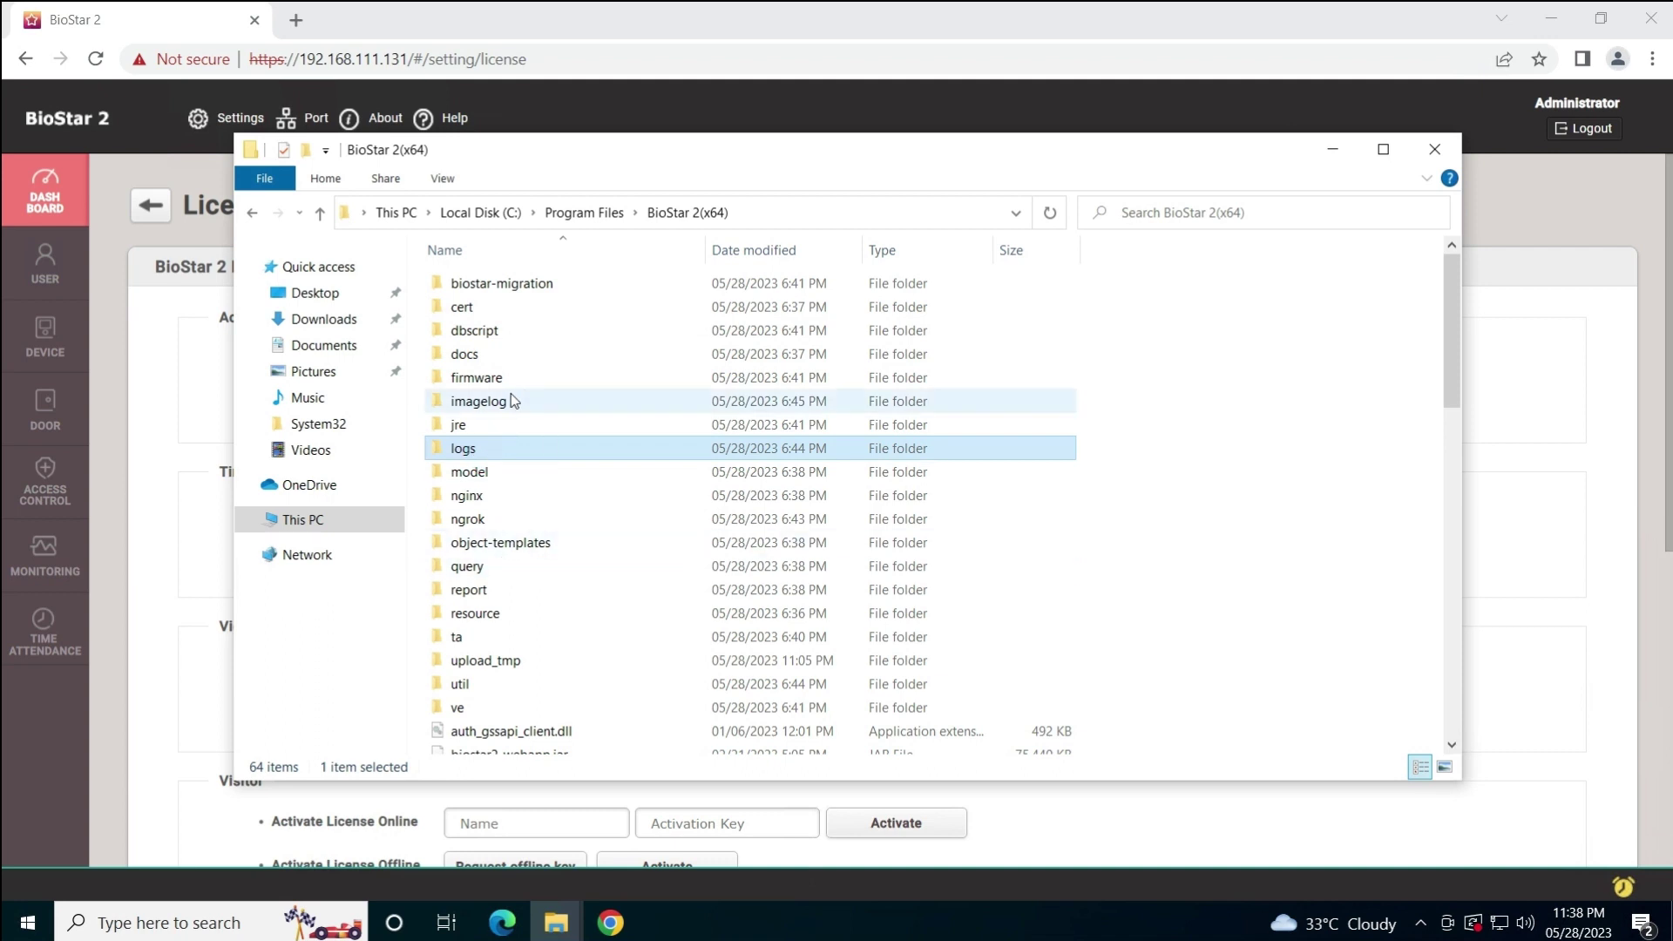
click(484, 380)
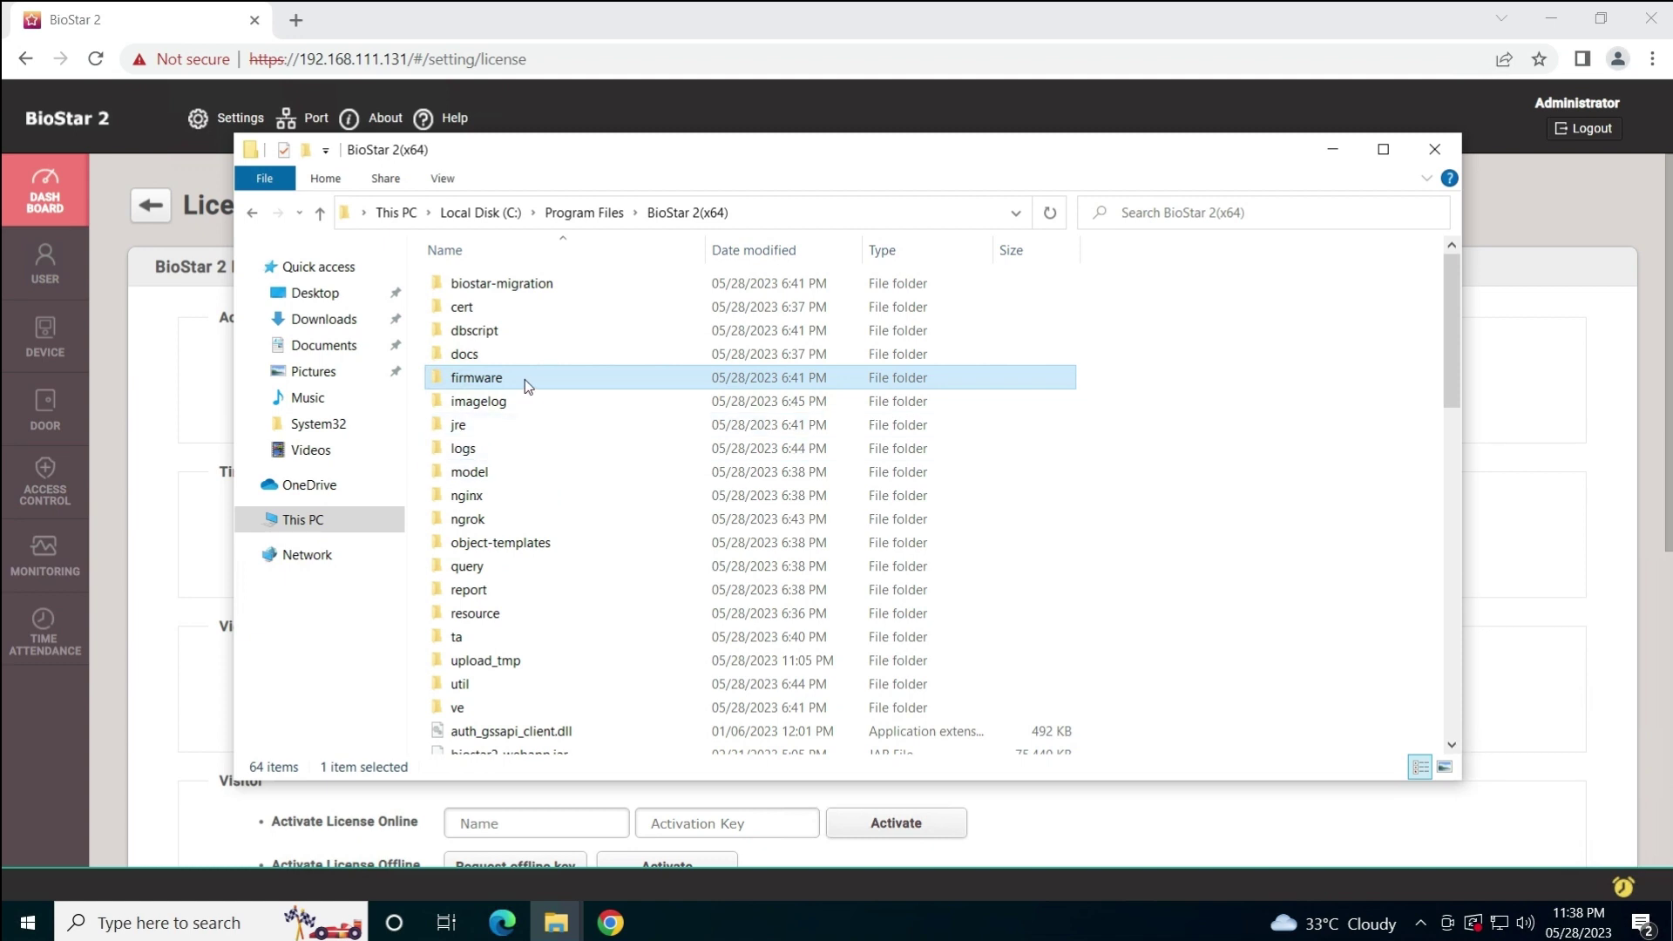
click(484, 449)
click(475, 472)
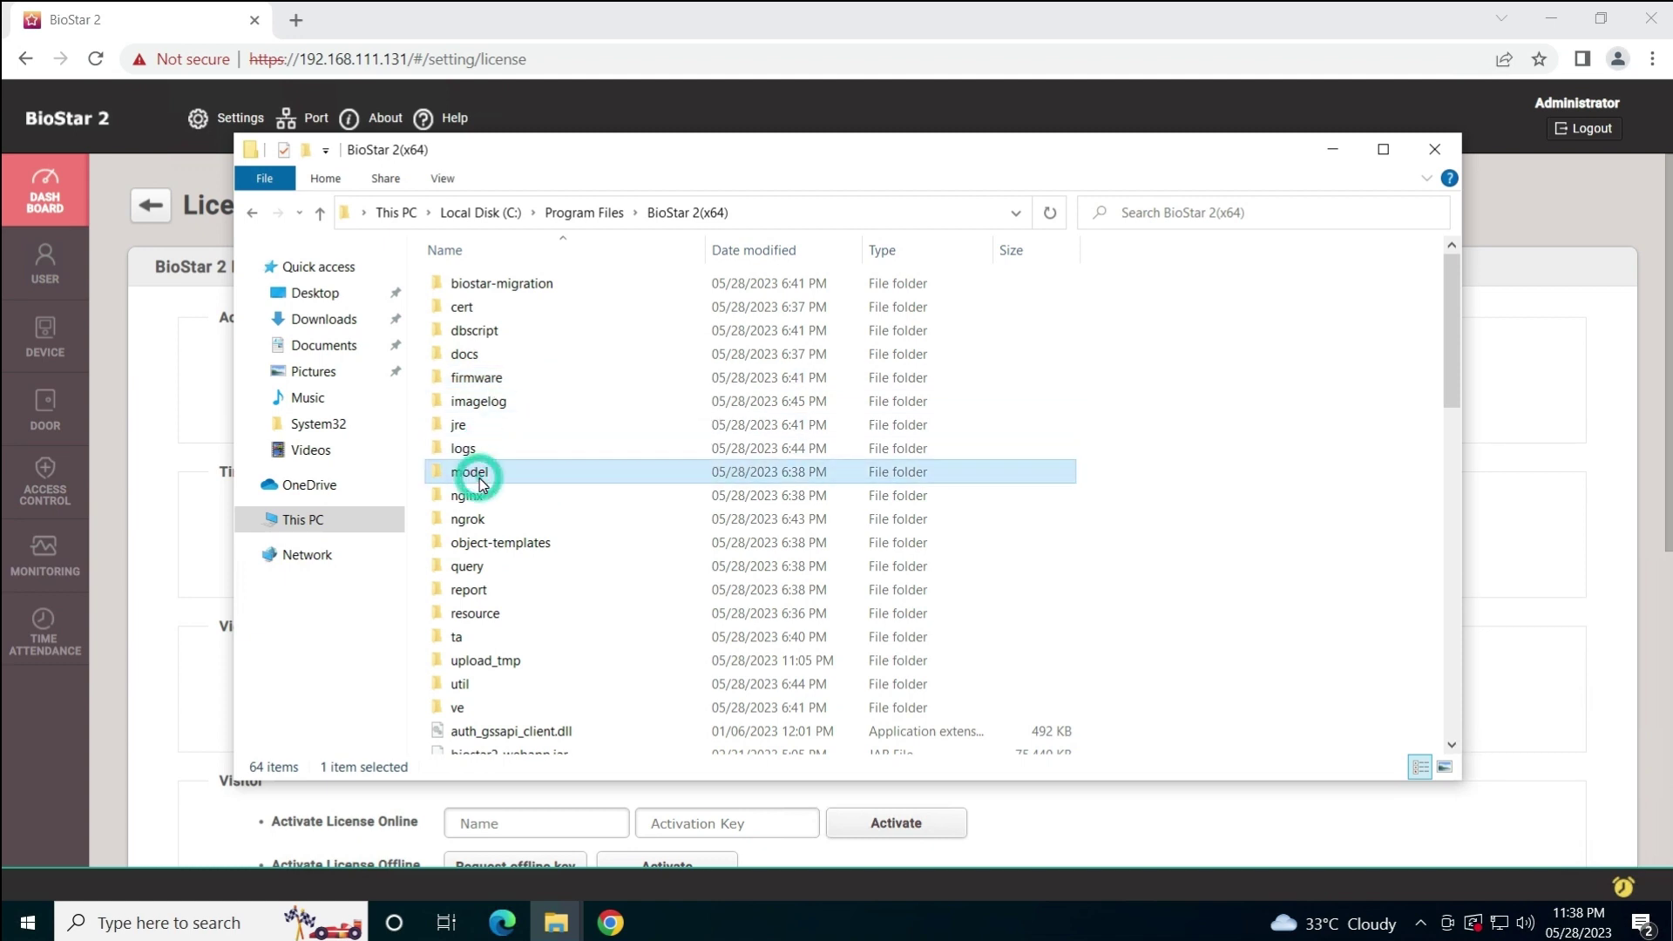
double_click(494, 404)
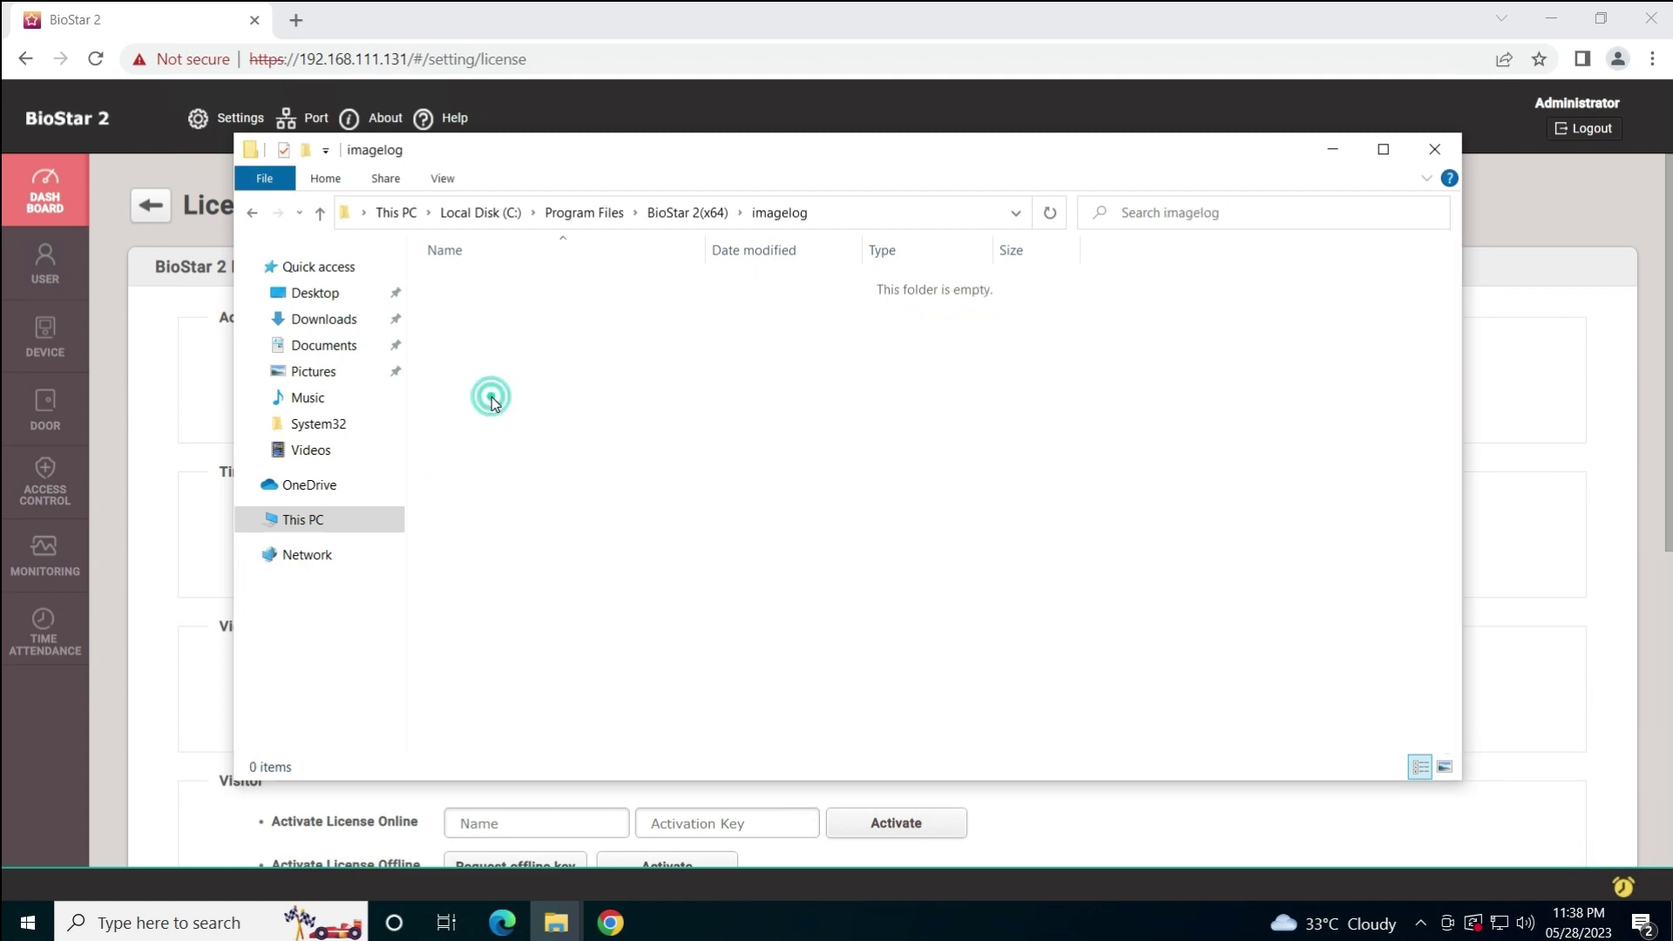
click(680, 213)
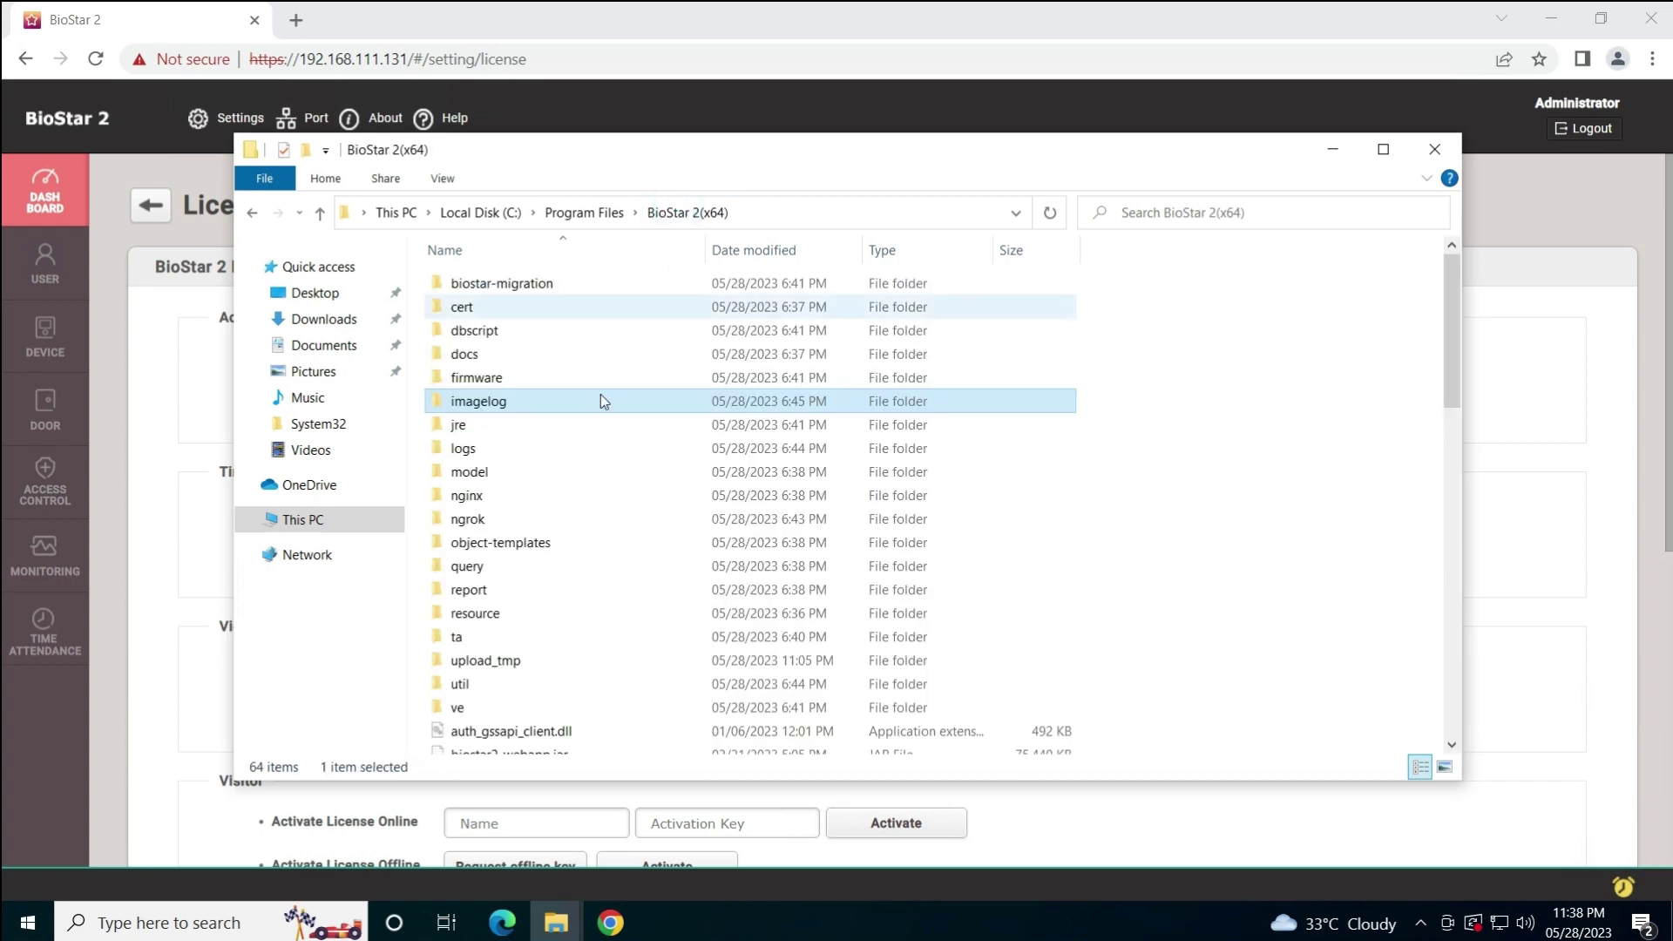
click(494, 403)
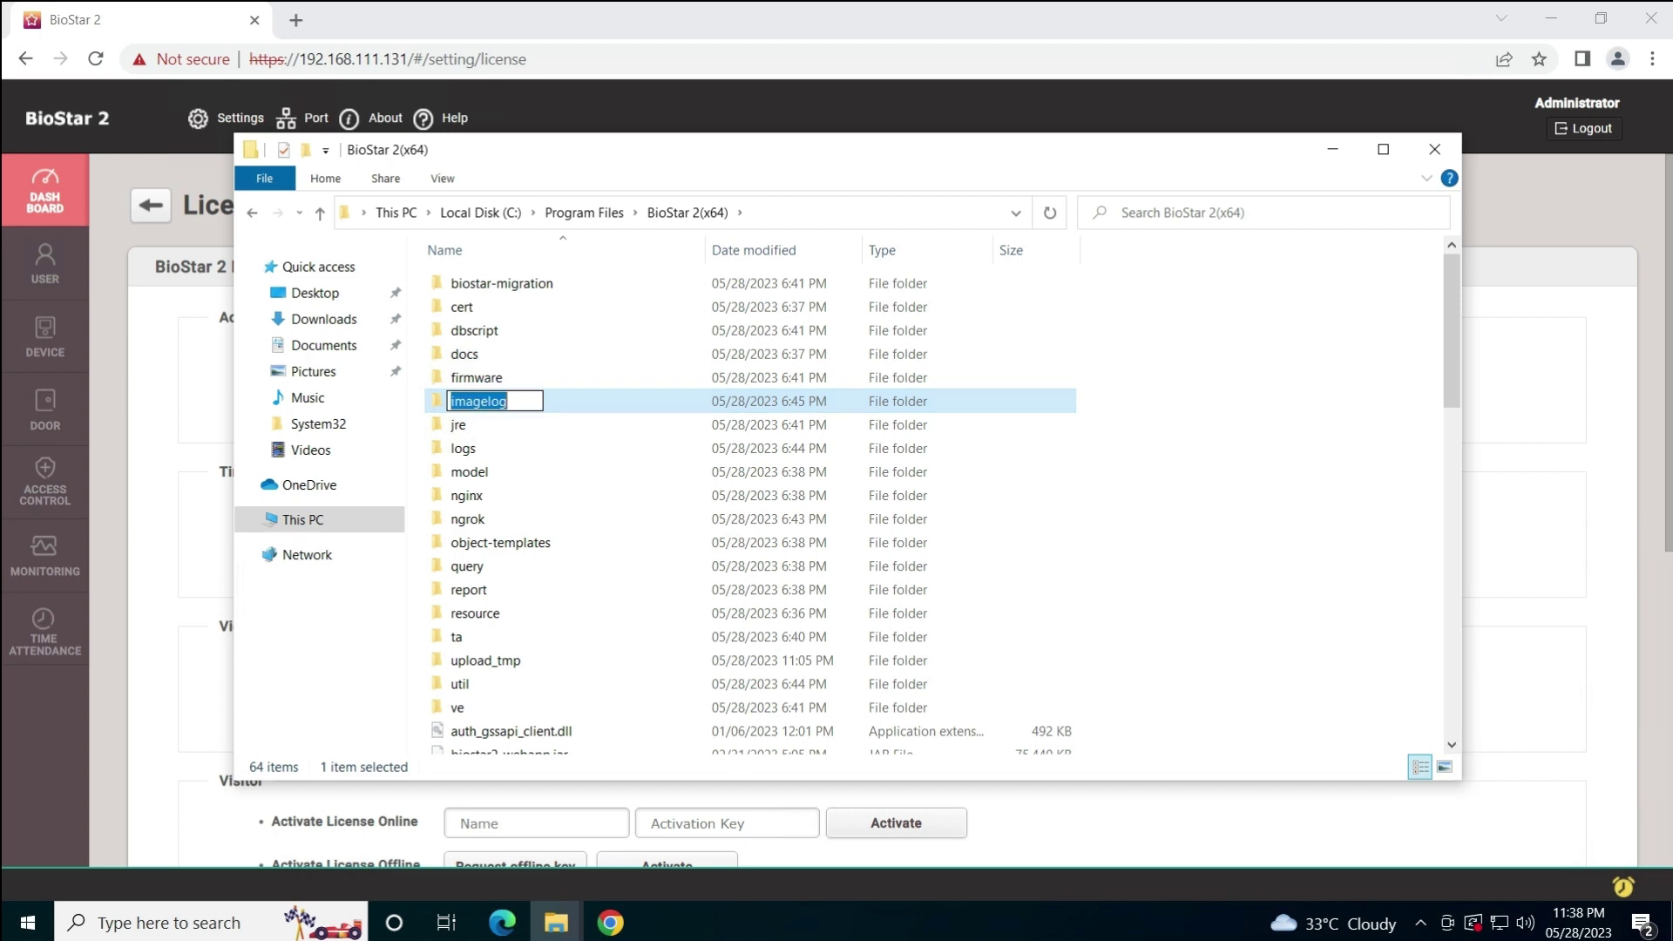
key(Escape)
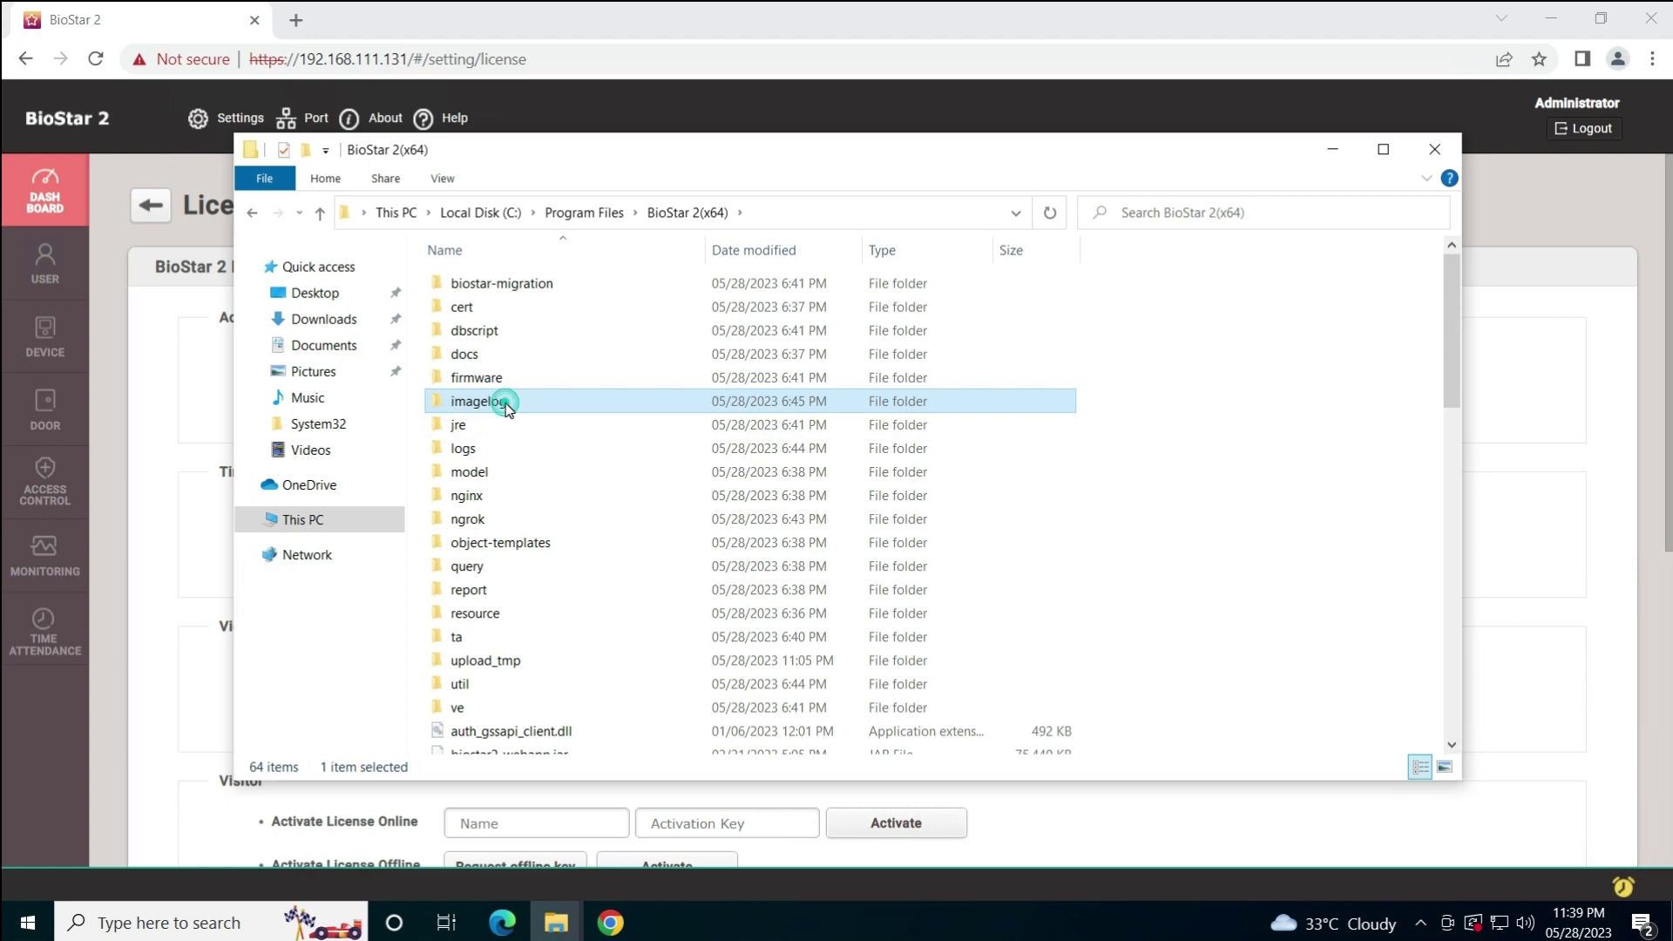
double_click(507, 401)
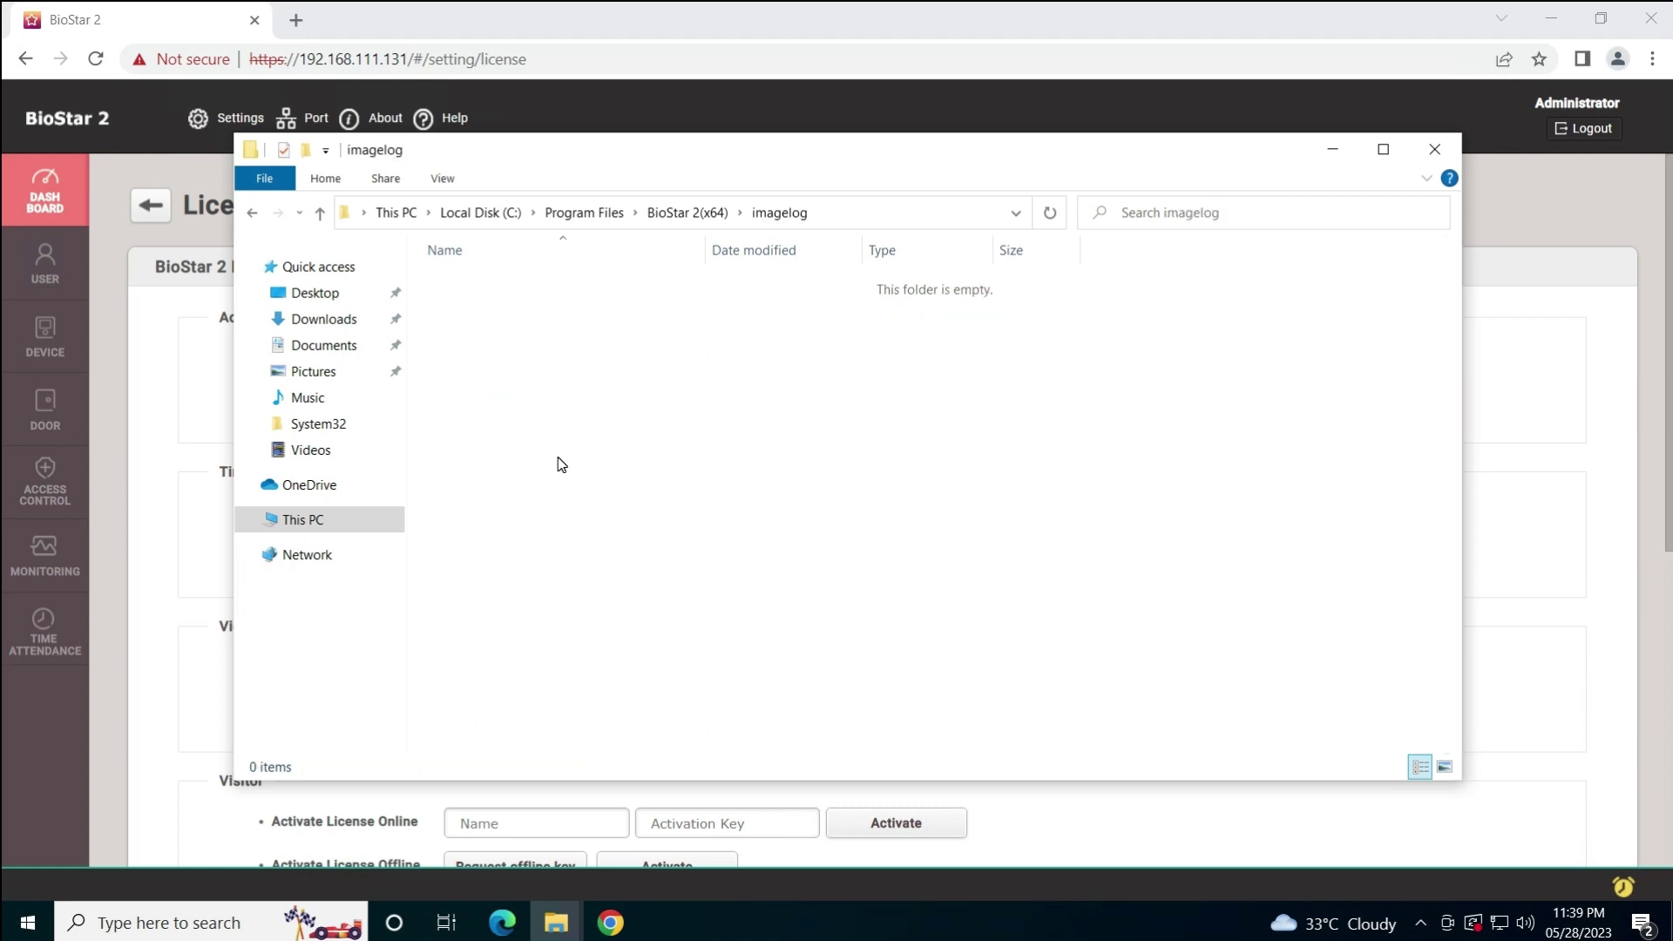
key(alt+Left)
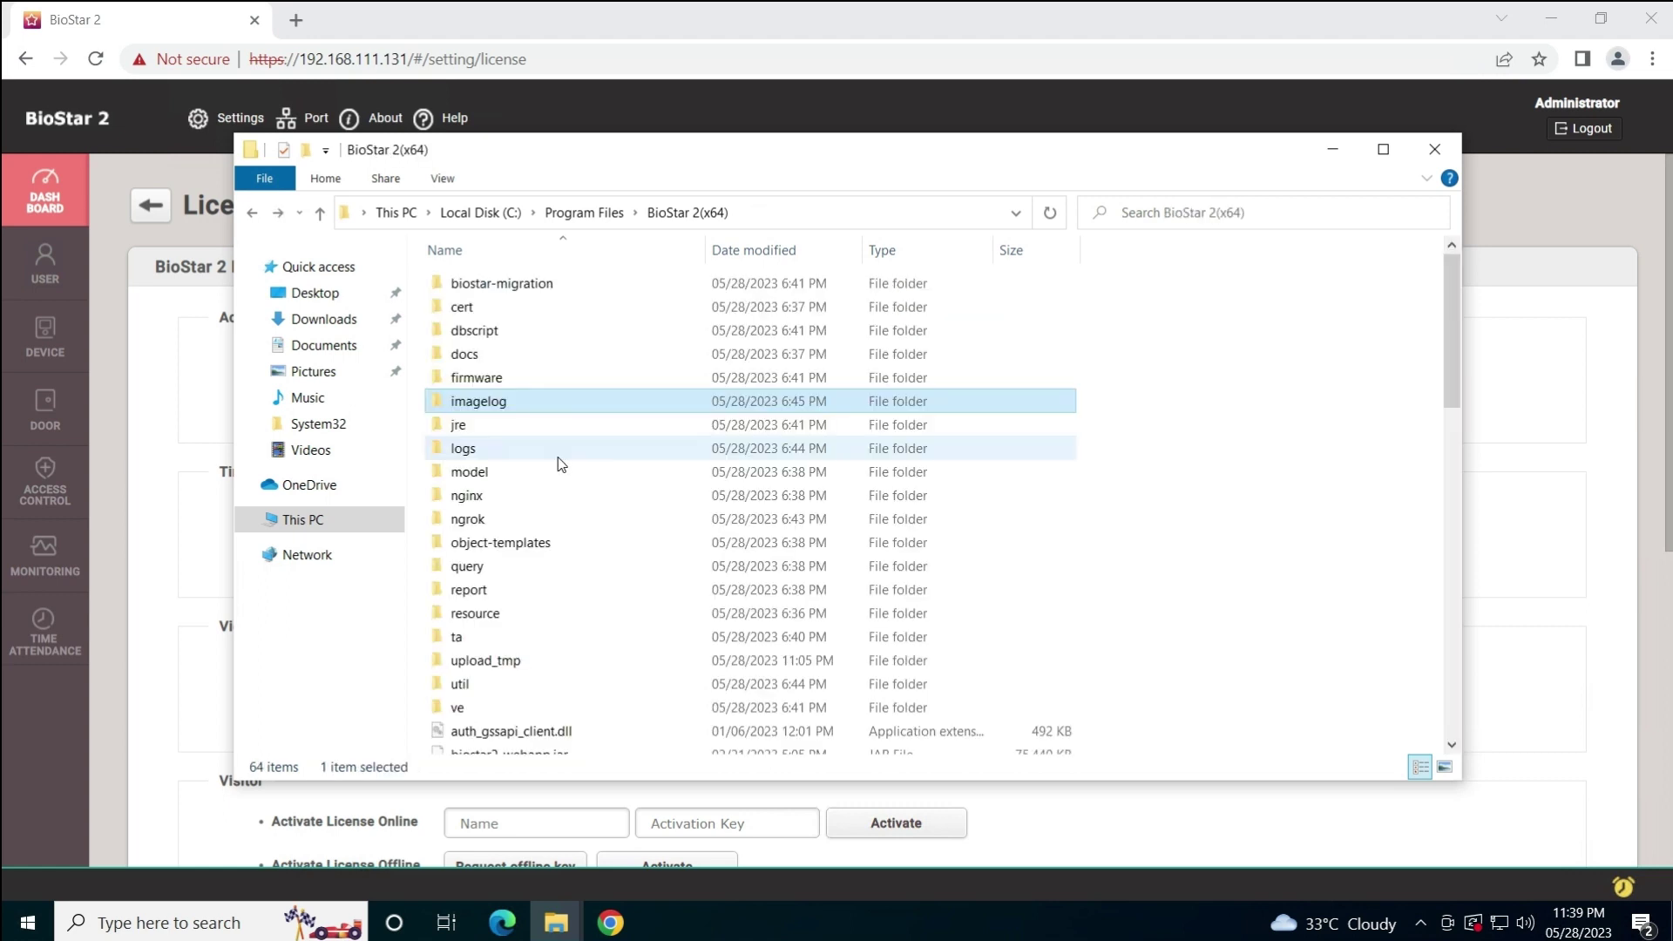
Bring up the Backup Biostar2 folder and select the copied items in it for review
mouse_move(556, 923)
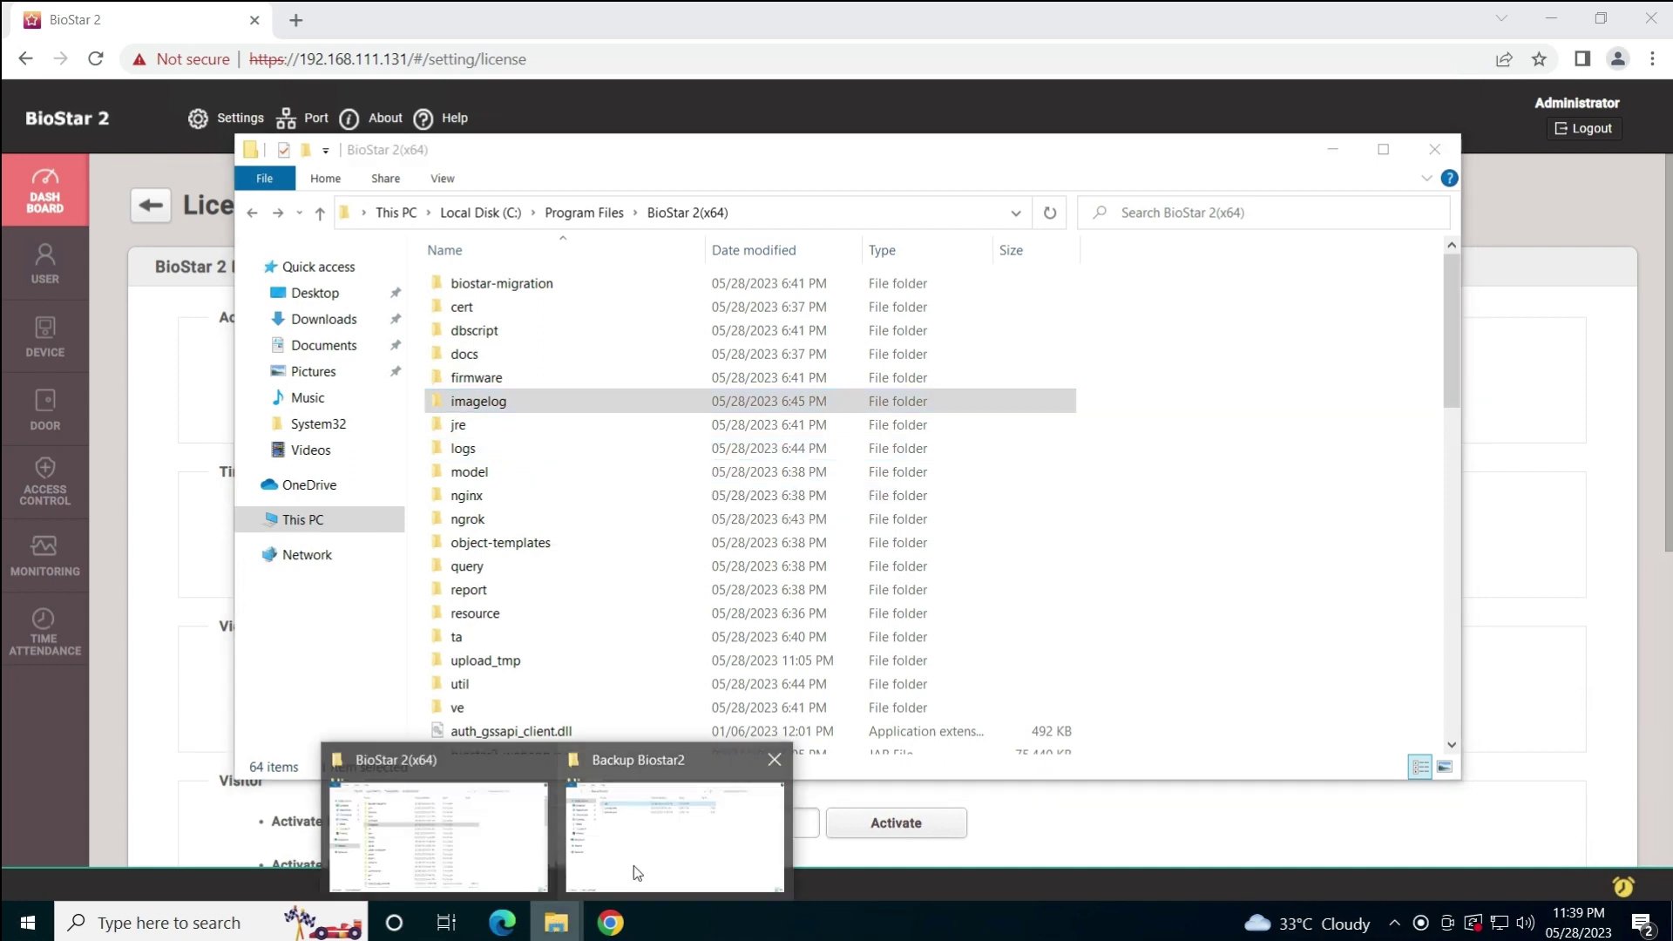
click(667, 846)
drag(548, 381, 552, 288)
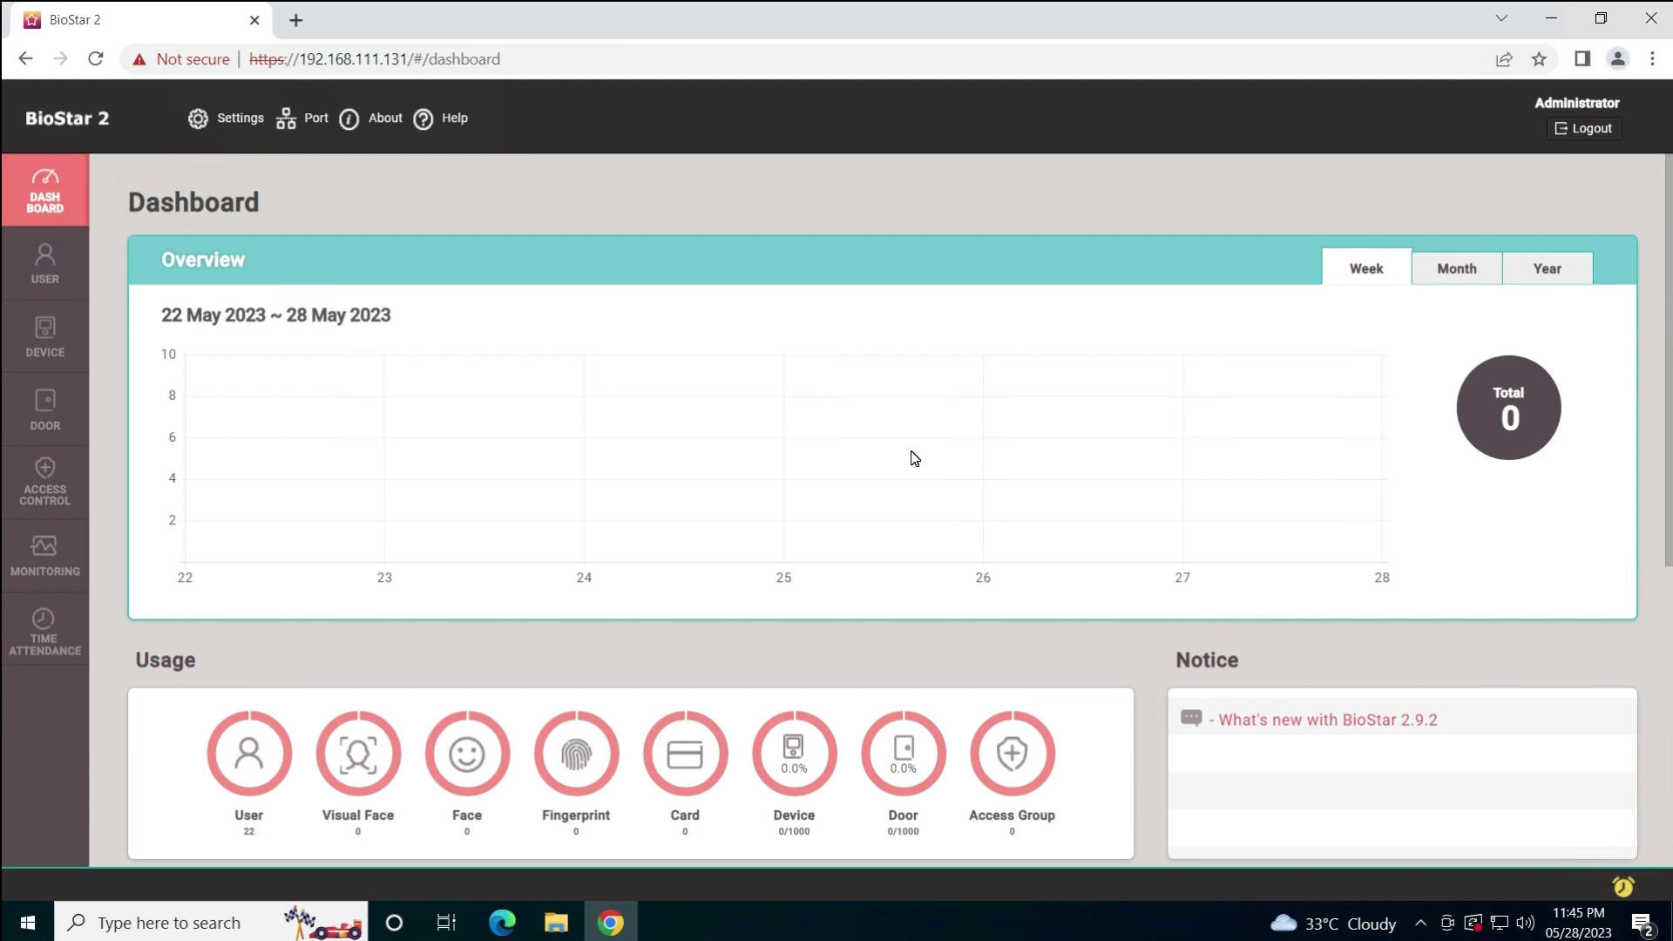
Search the web for "mysql workbench download" in a new Chrome tab and open the Download MySQL Workbench page
mouse_move(98, 51)
click(296, 19)
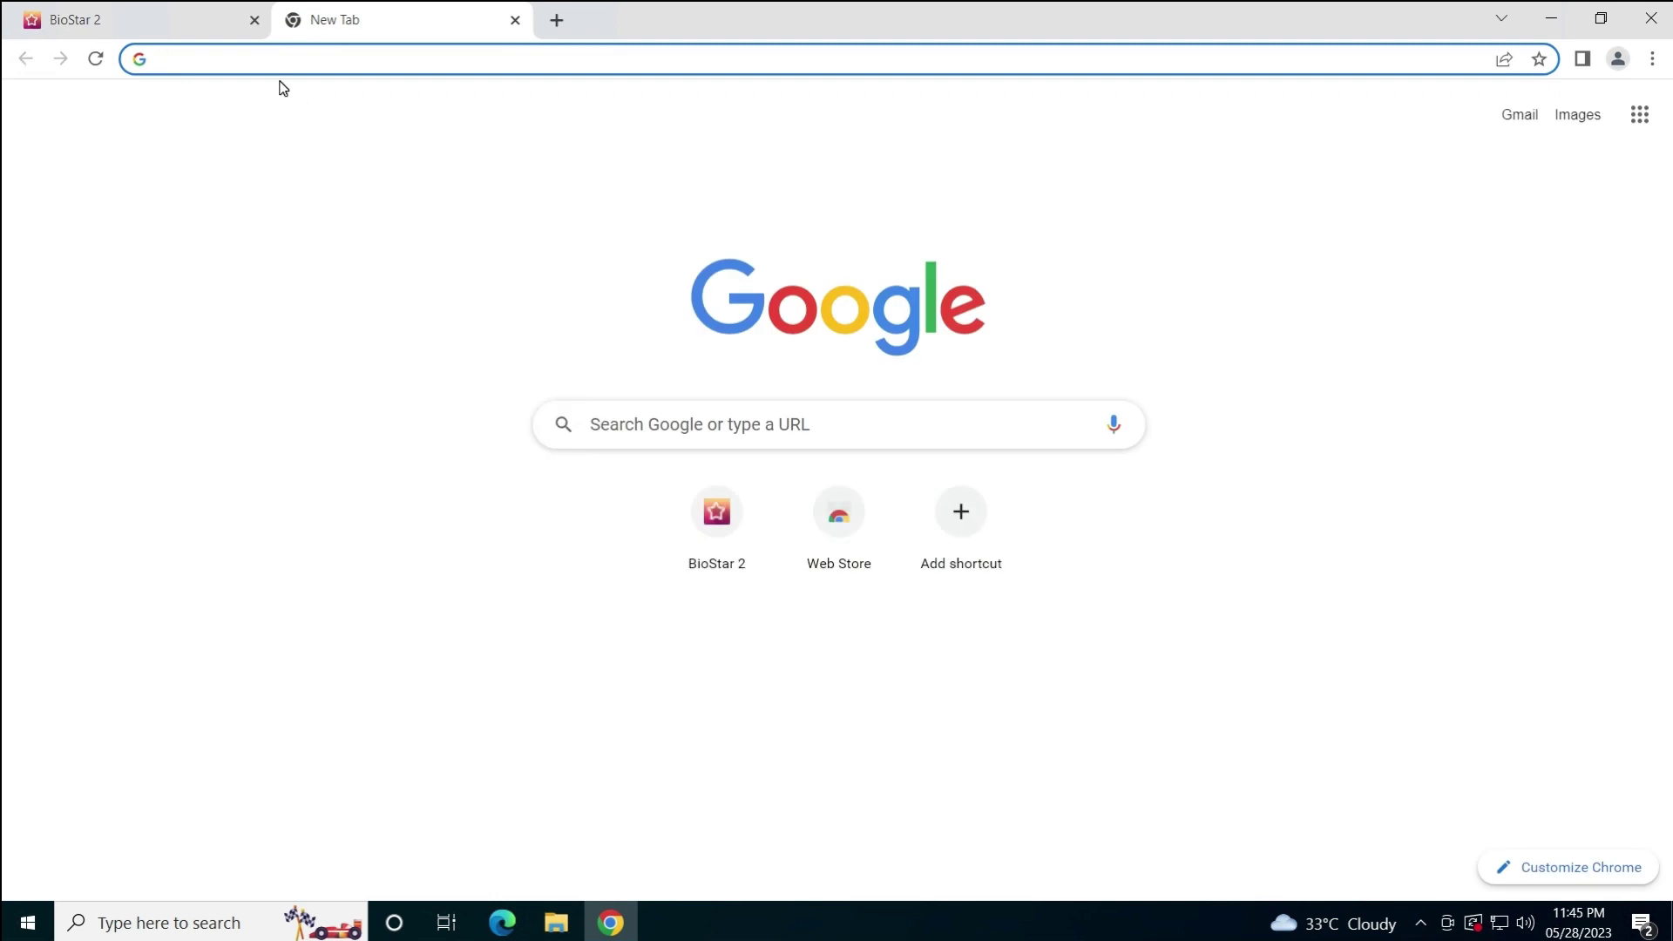
text(mysql wokr)
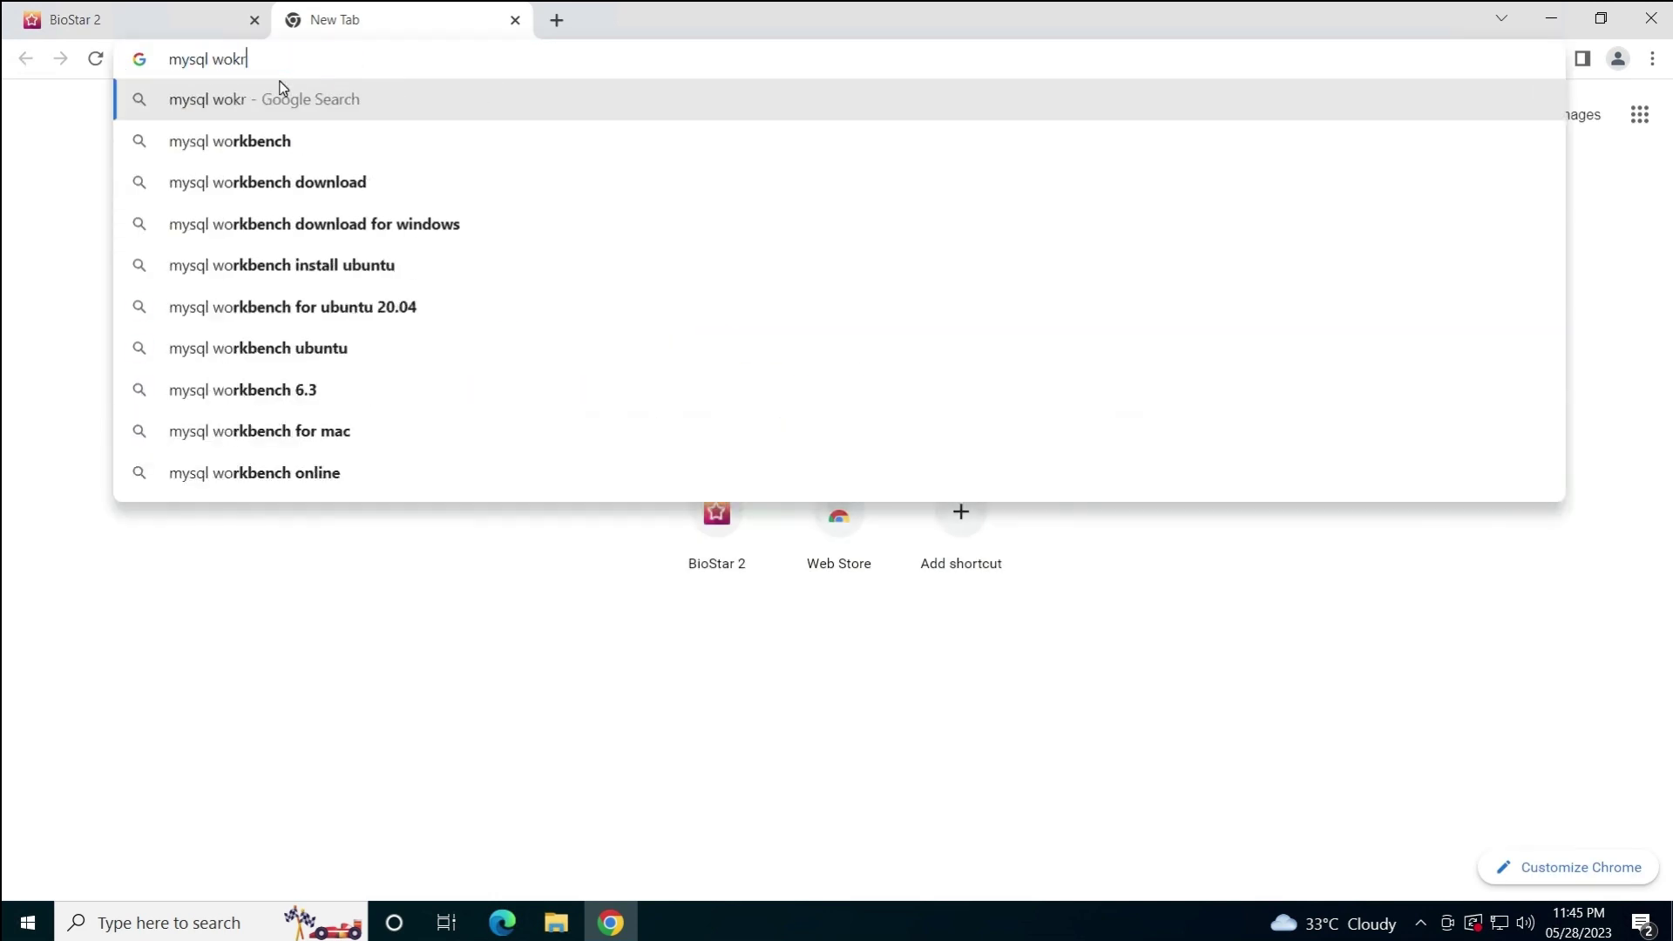
text(bech download)
key(Return)
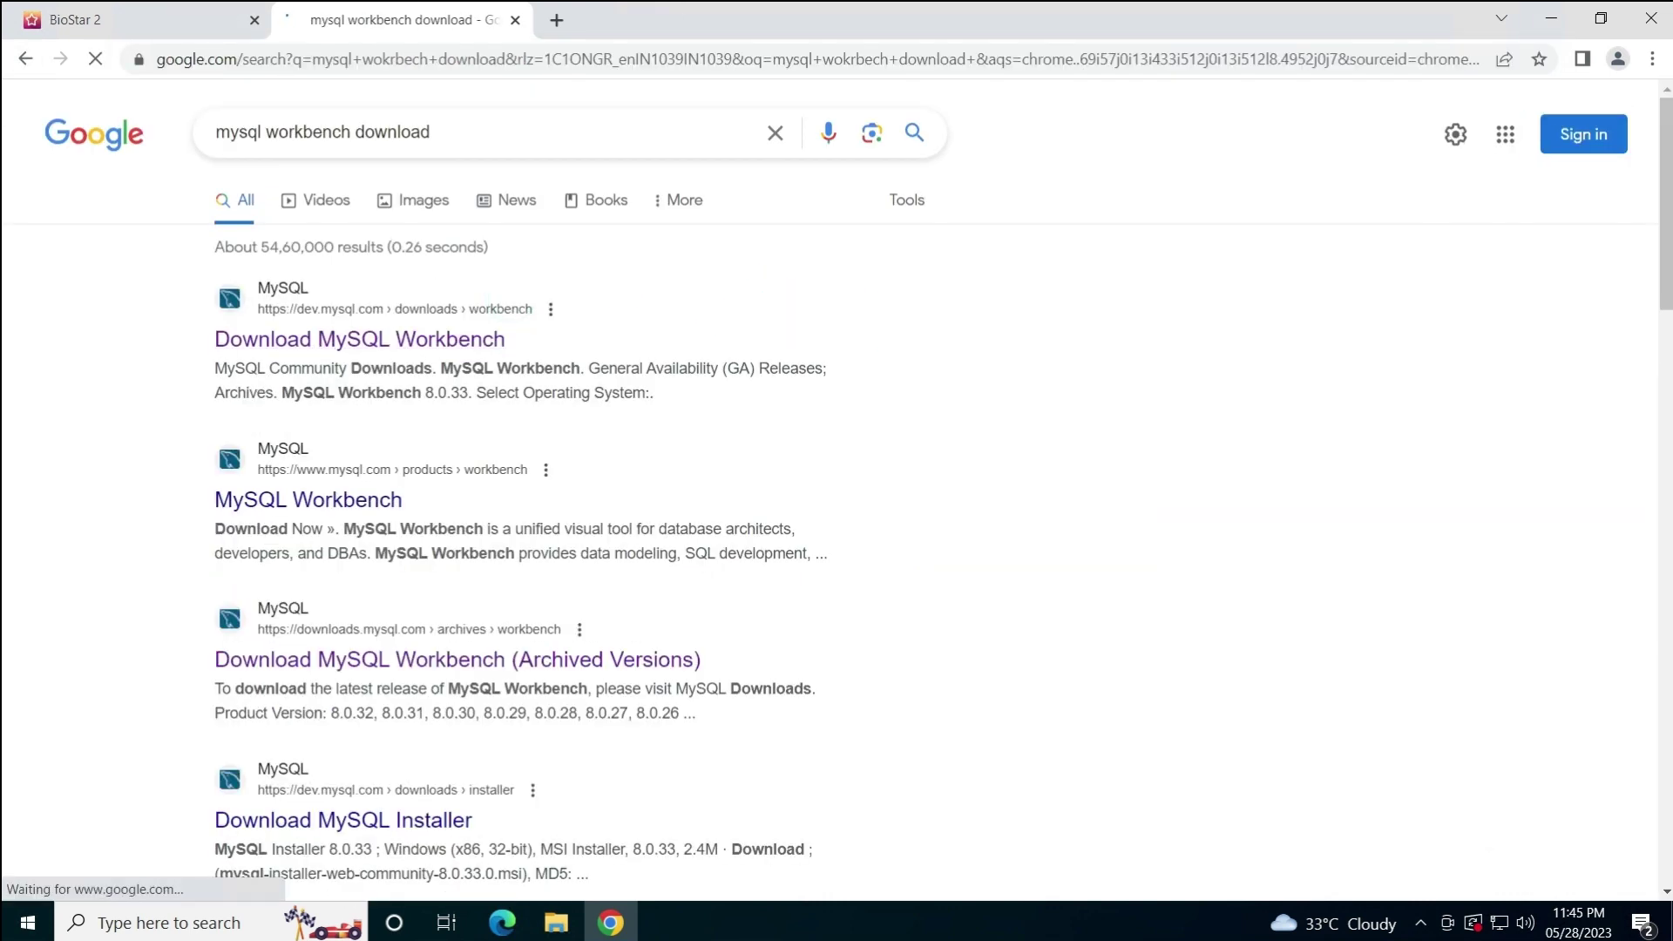
click(306, 340)
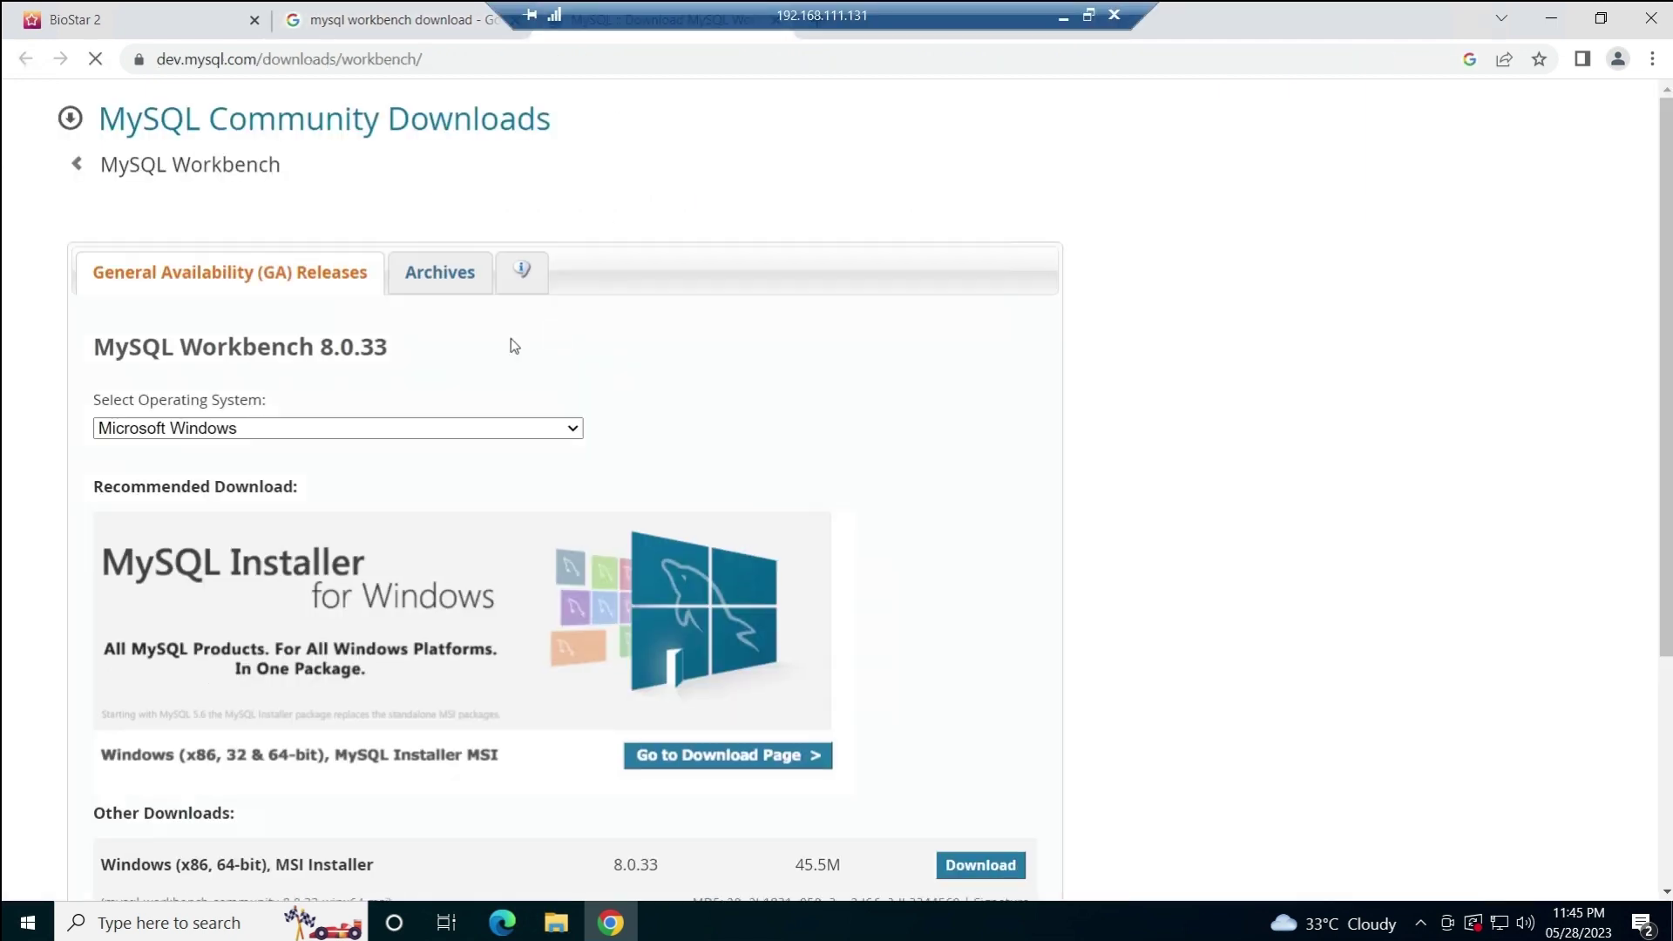
Highlight the MySQL Workbench 8.0.33 heading and its version number on the download page
triple_click(131, 345)
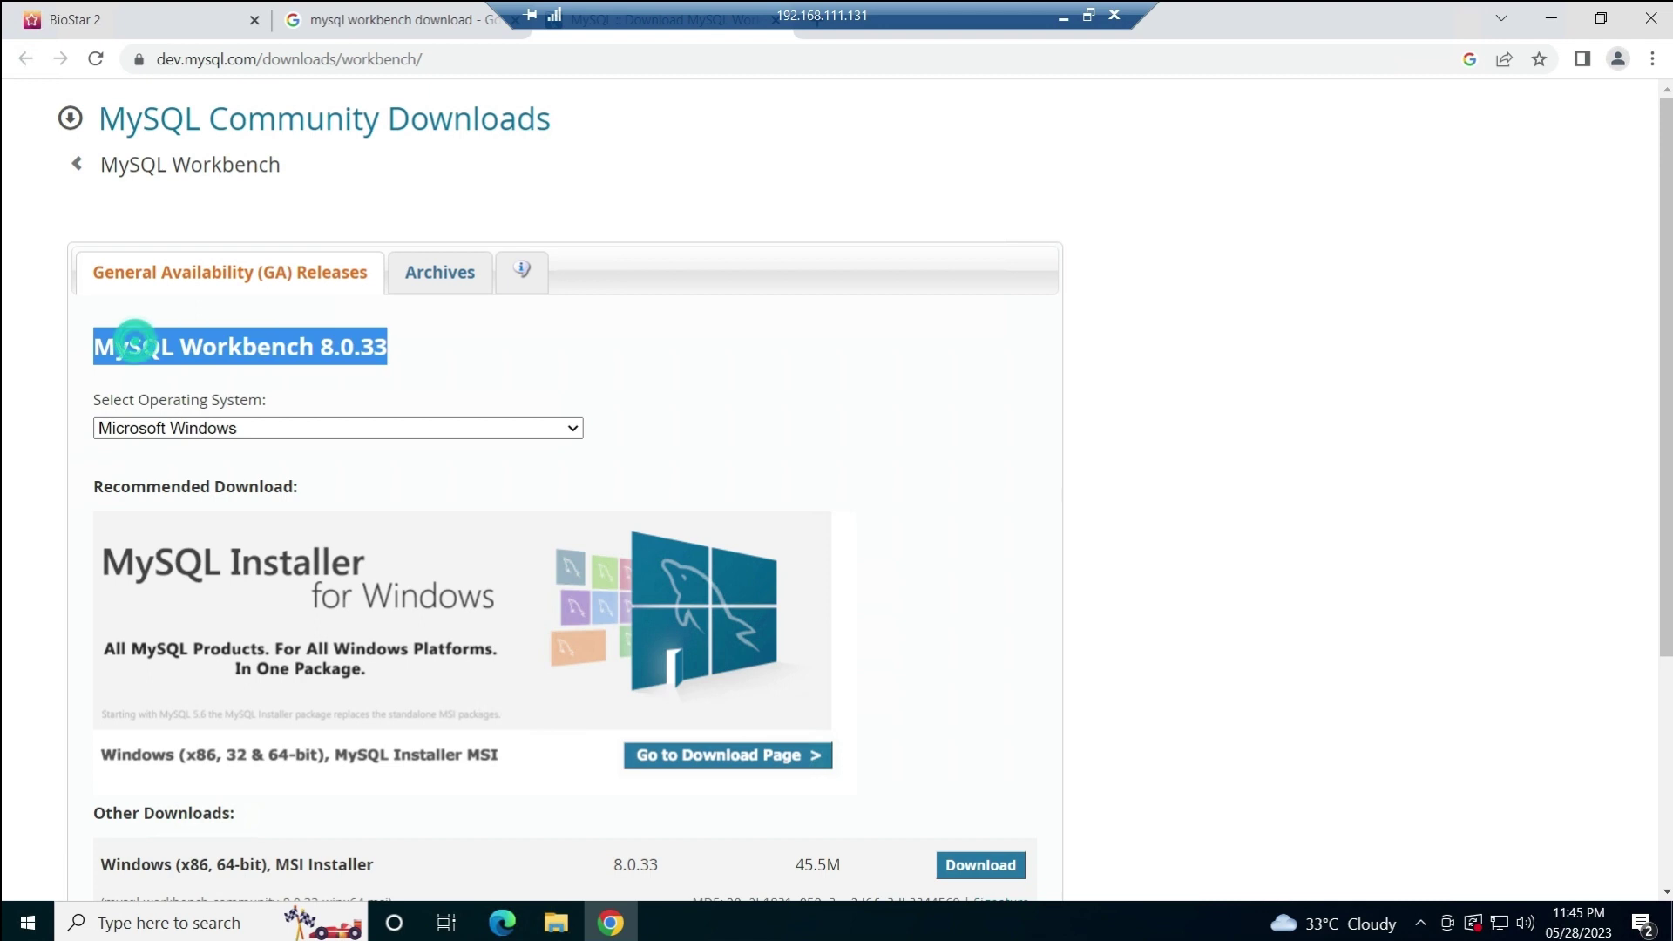
double_click(135, 347)
triple_click(148, 345)
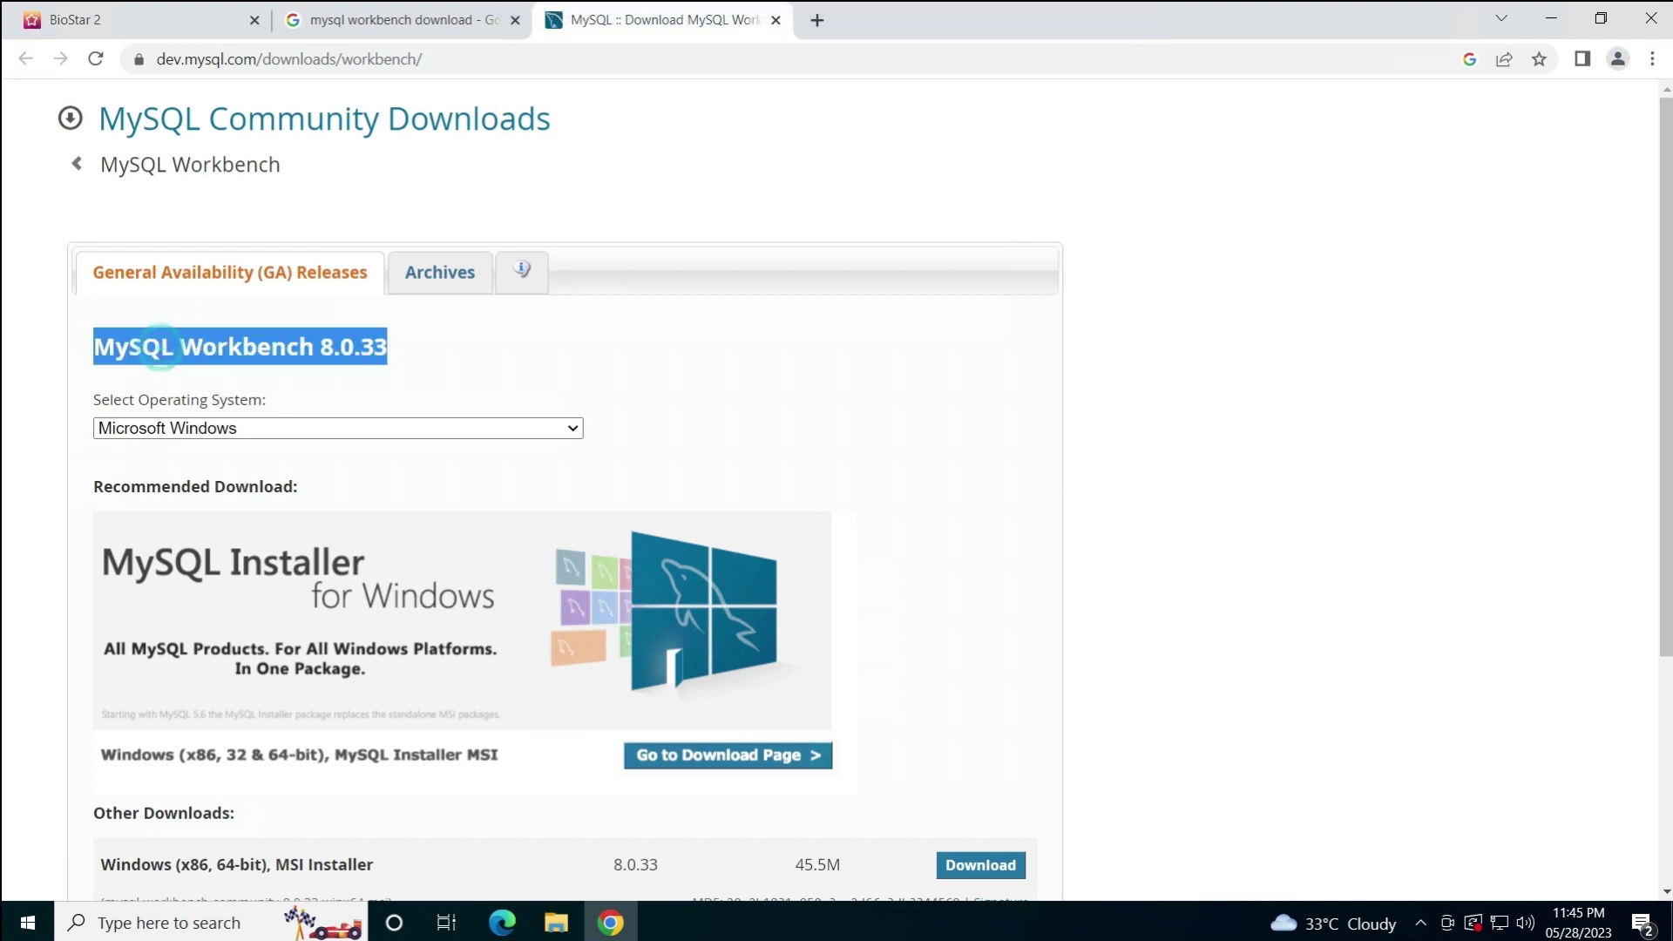
click(317, 345)
triple_click(78, 345)
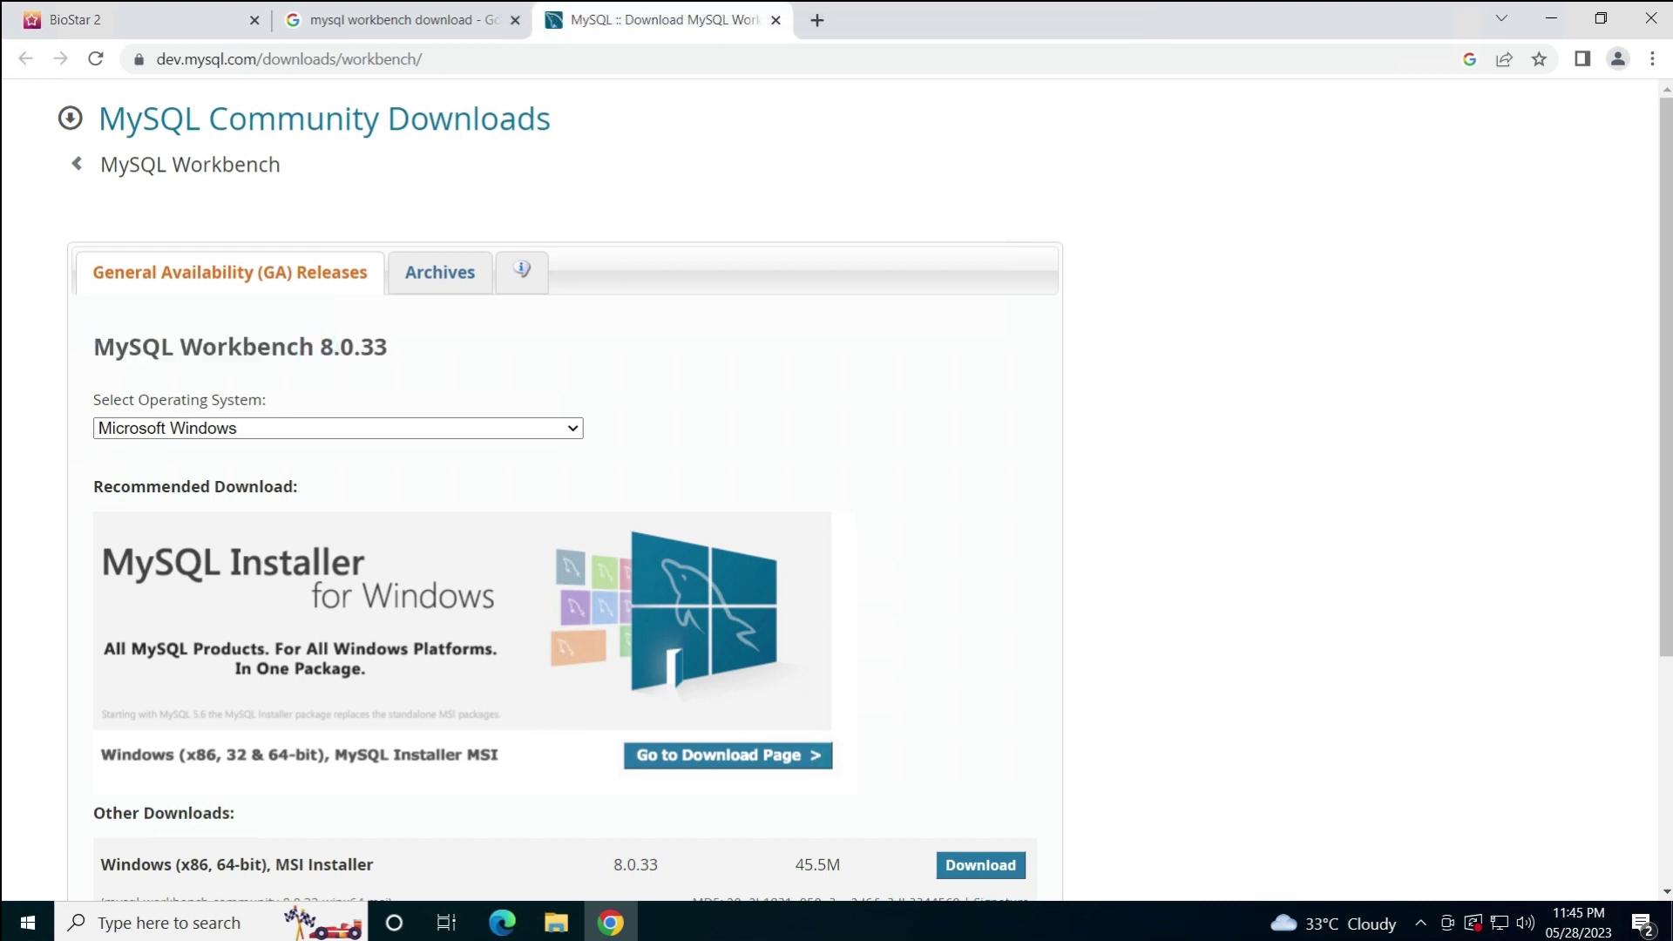
double_click(353, 347)
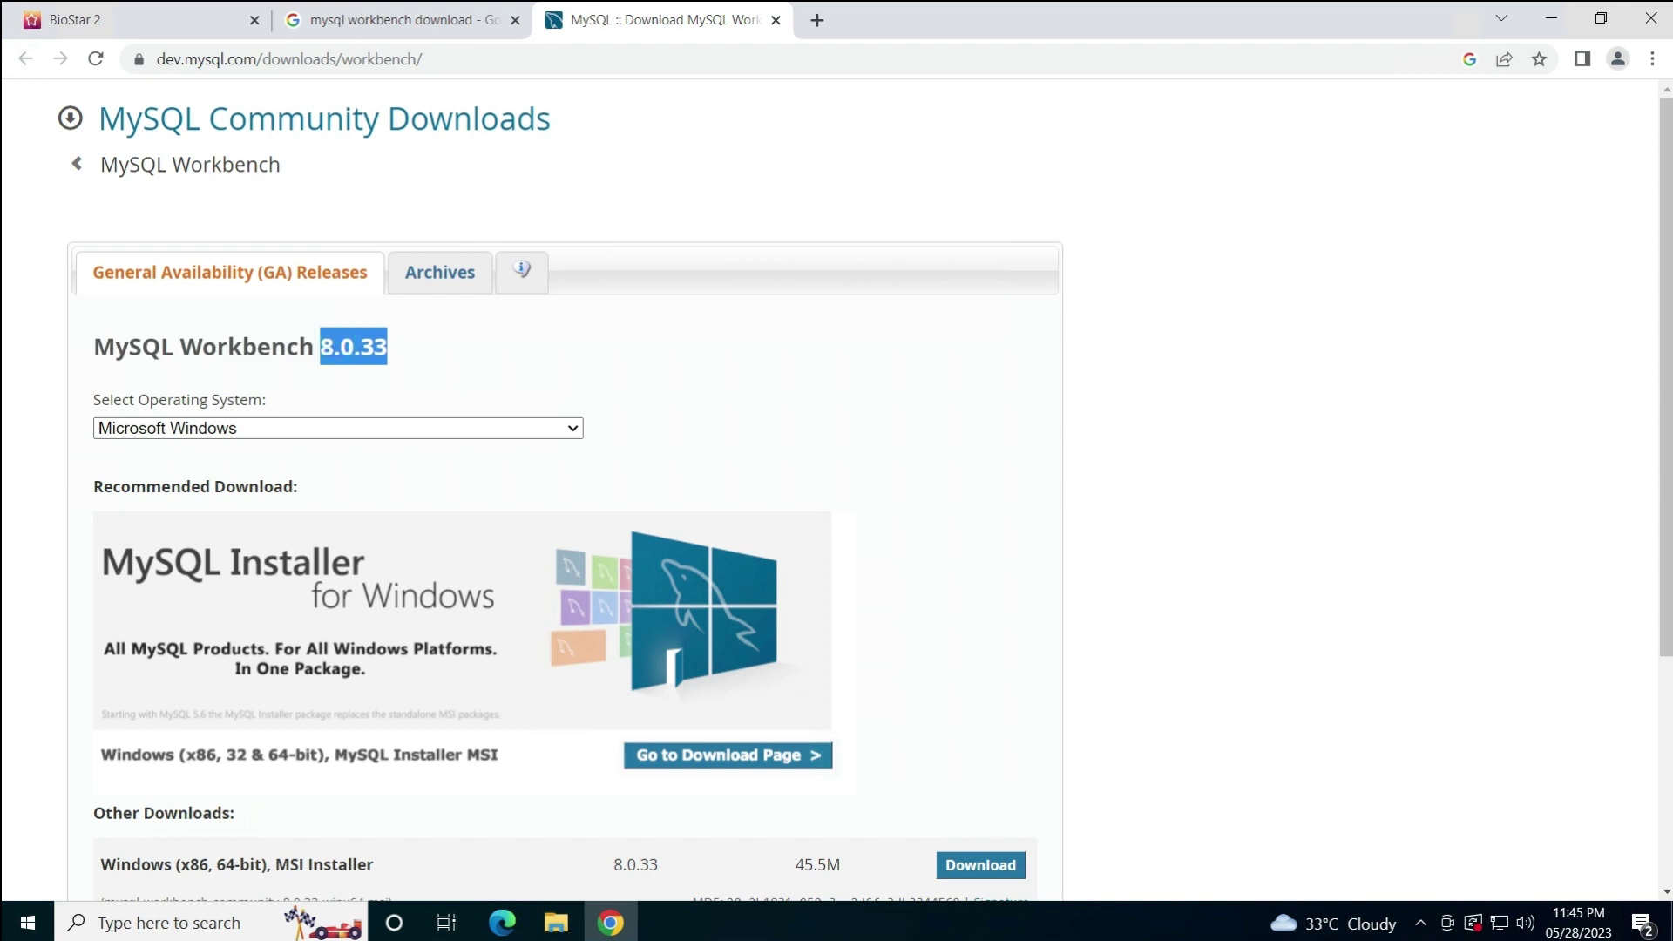
click(394, 353)
drag(319, 346, 394, 361)
Look through the product versions in the MySQL Workbench archives, and return to the General Availability download page
click(439, 273)
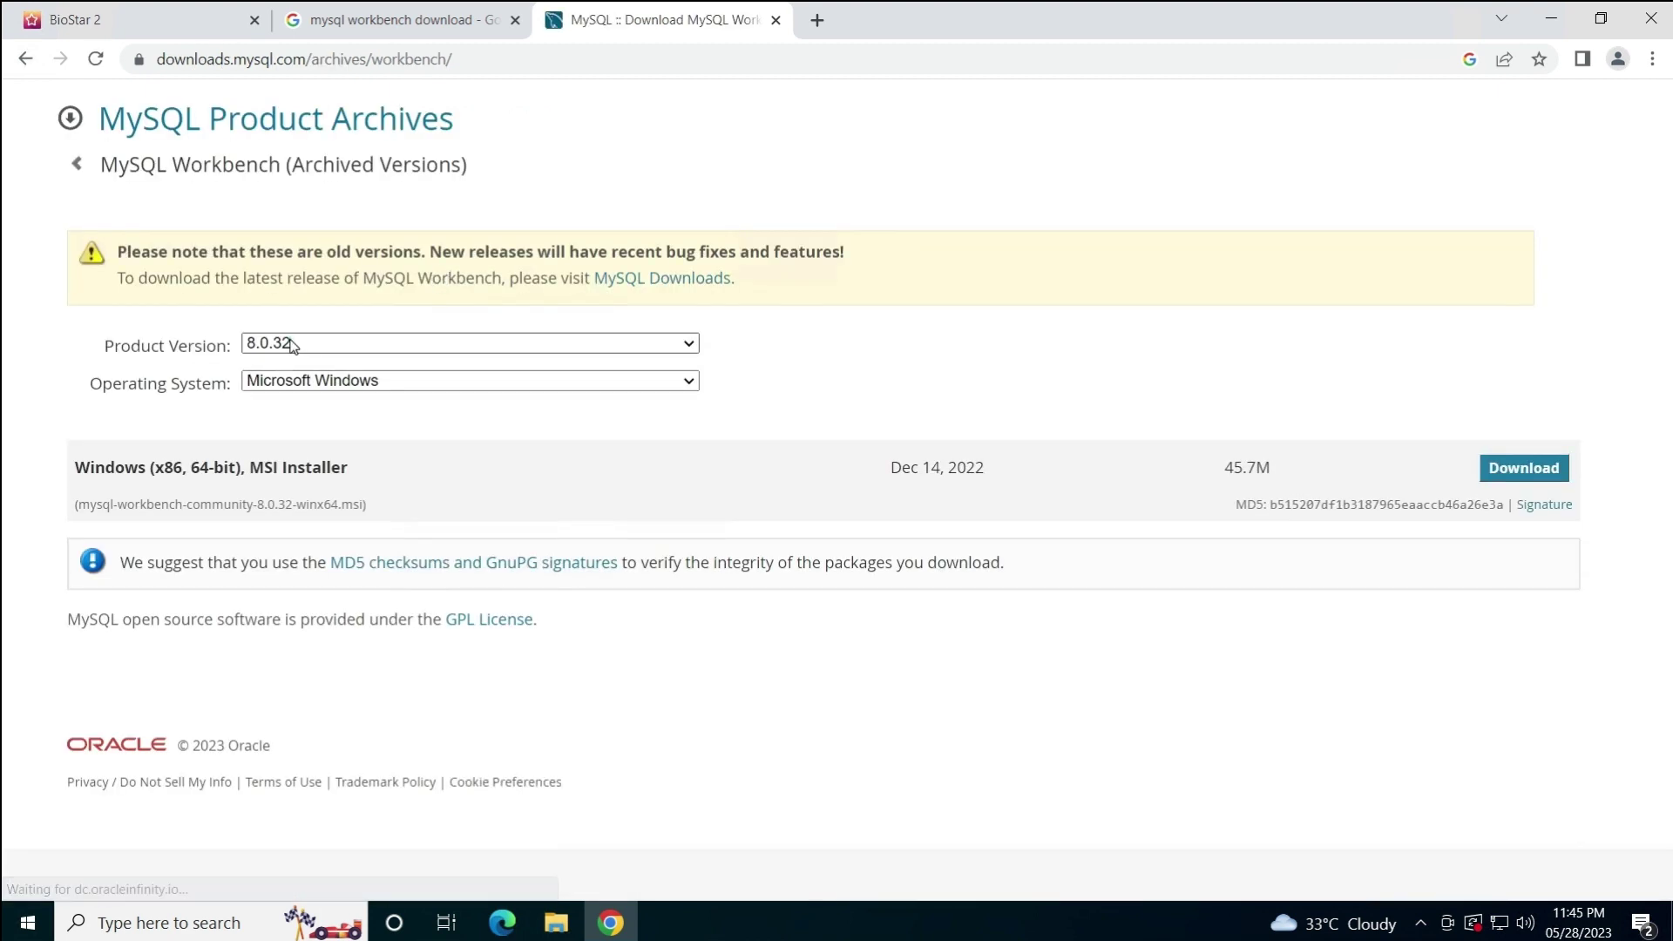
click(295, 344)
scroll(301, 411, down, 5)
scroll(301, 412, down, 3)
scroll(301, 411, up, 5)
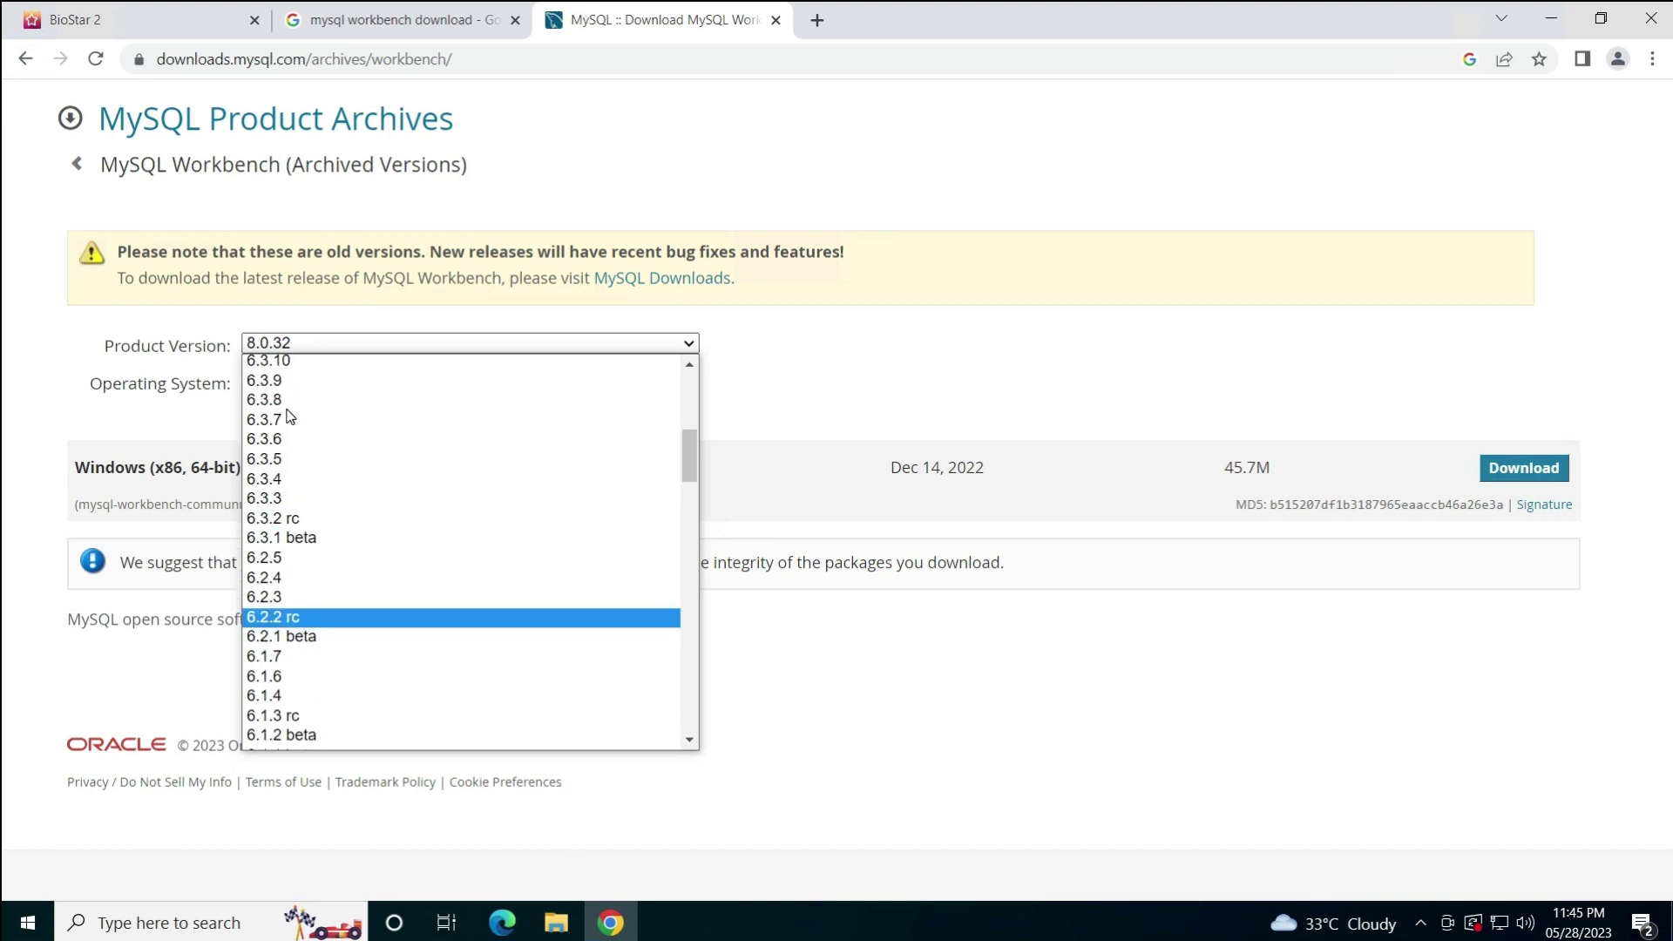
scroll(292, 475, down, 4)
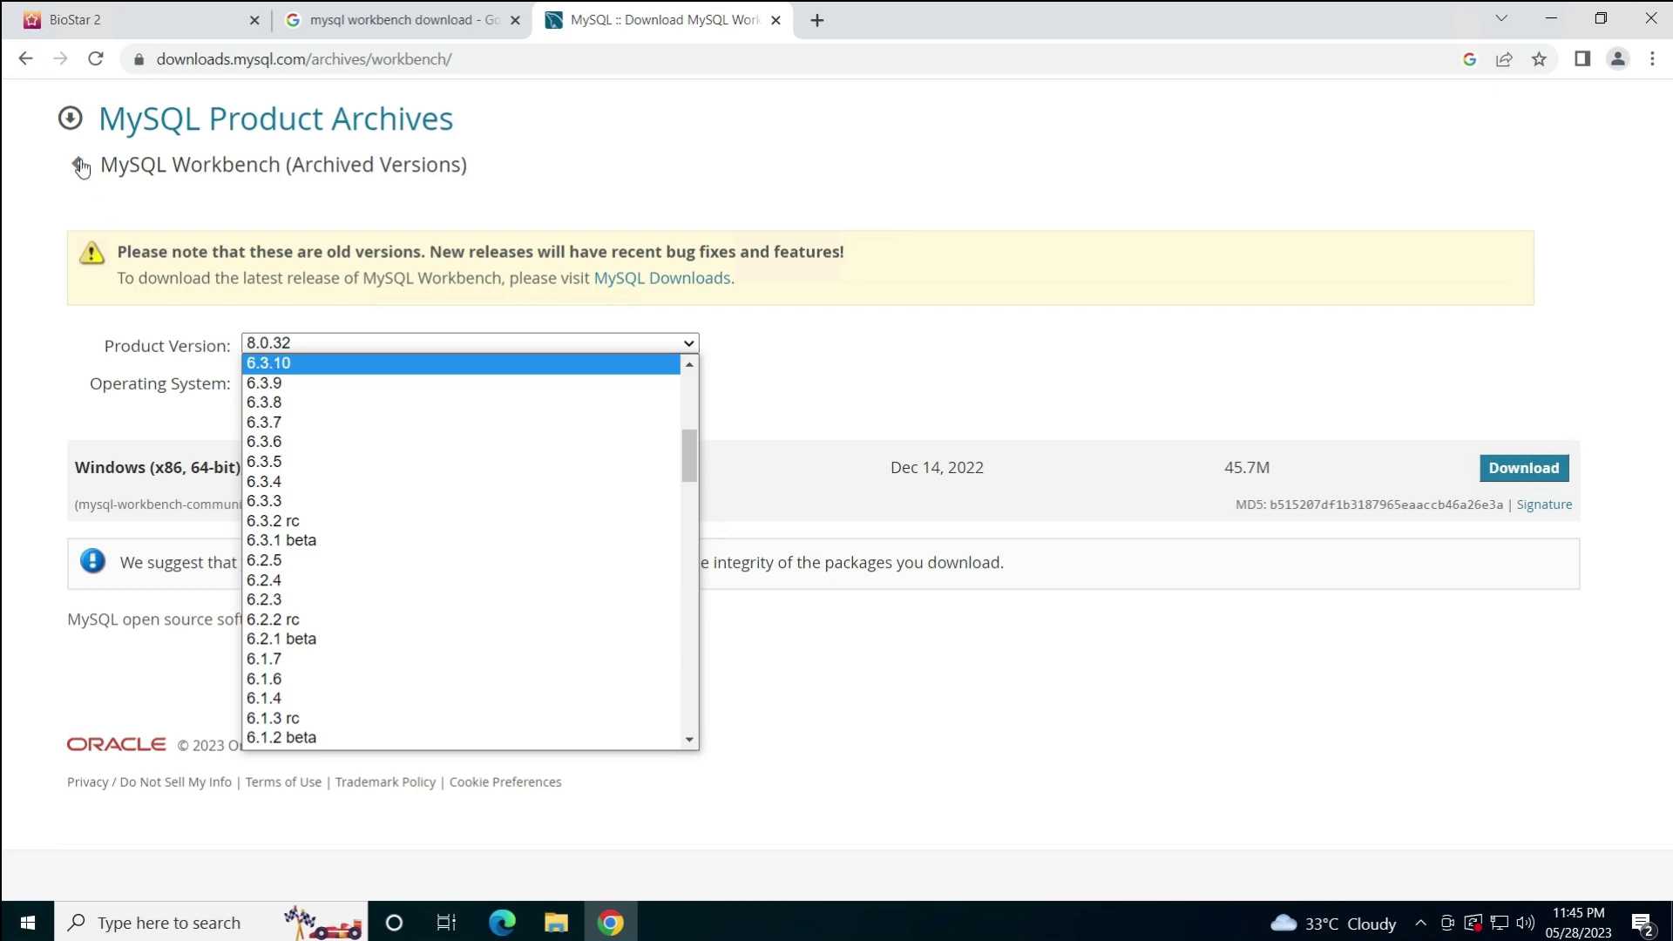
click(28, 65)
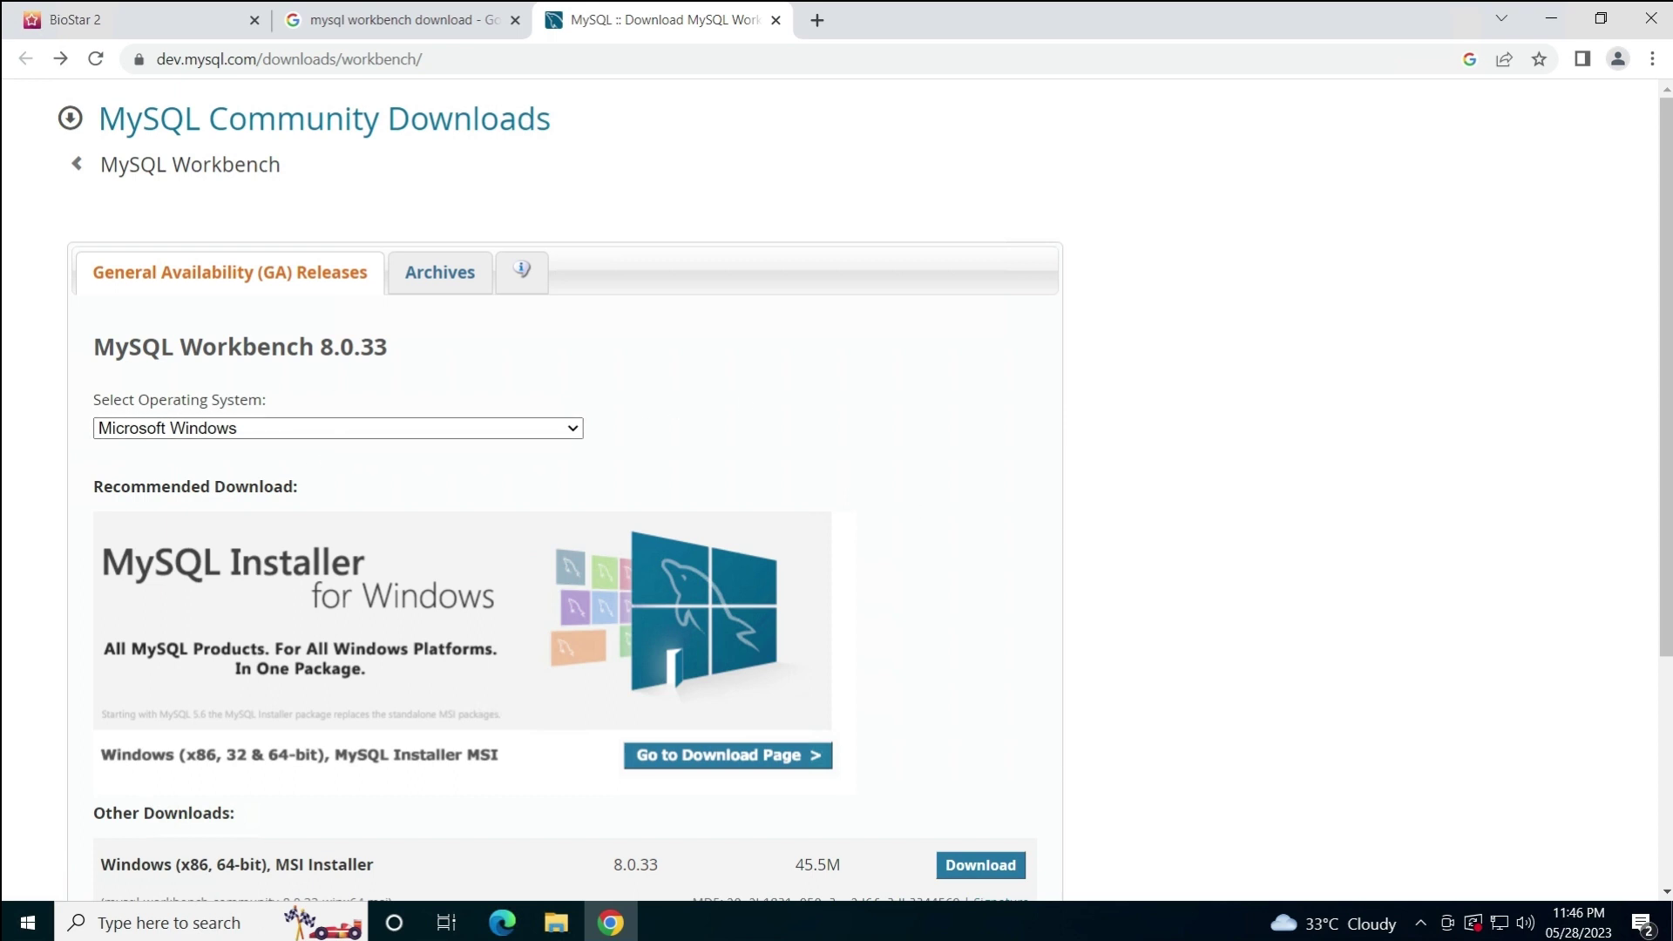
Download the Windows (x86, 64-bit) MSI Installer of MySQL Workbench 8.0.33 without logging in to an Oracle account
drag(318, 347, 441, 358)
click(446, 359)
scroll(192, 281, down, 1)
drag(92, 237, 393, 245)
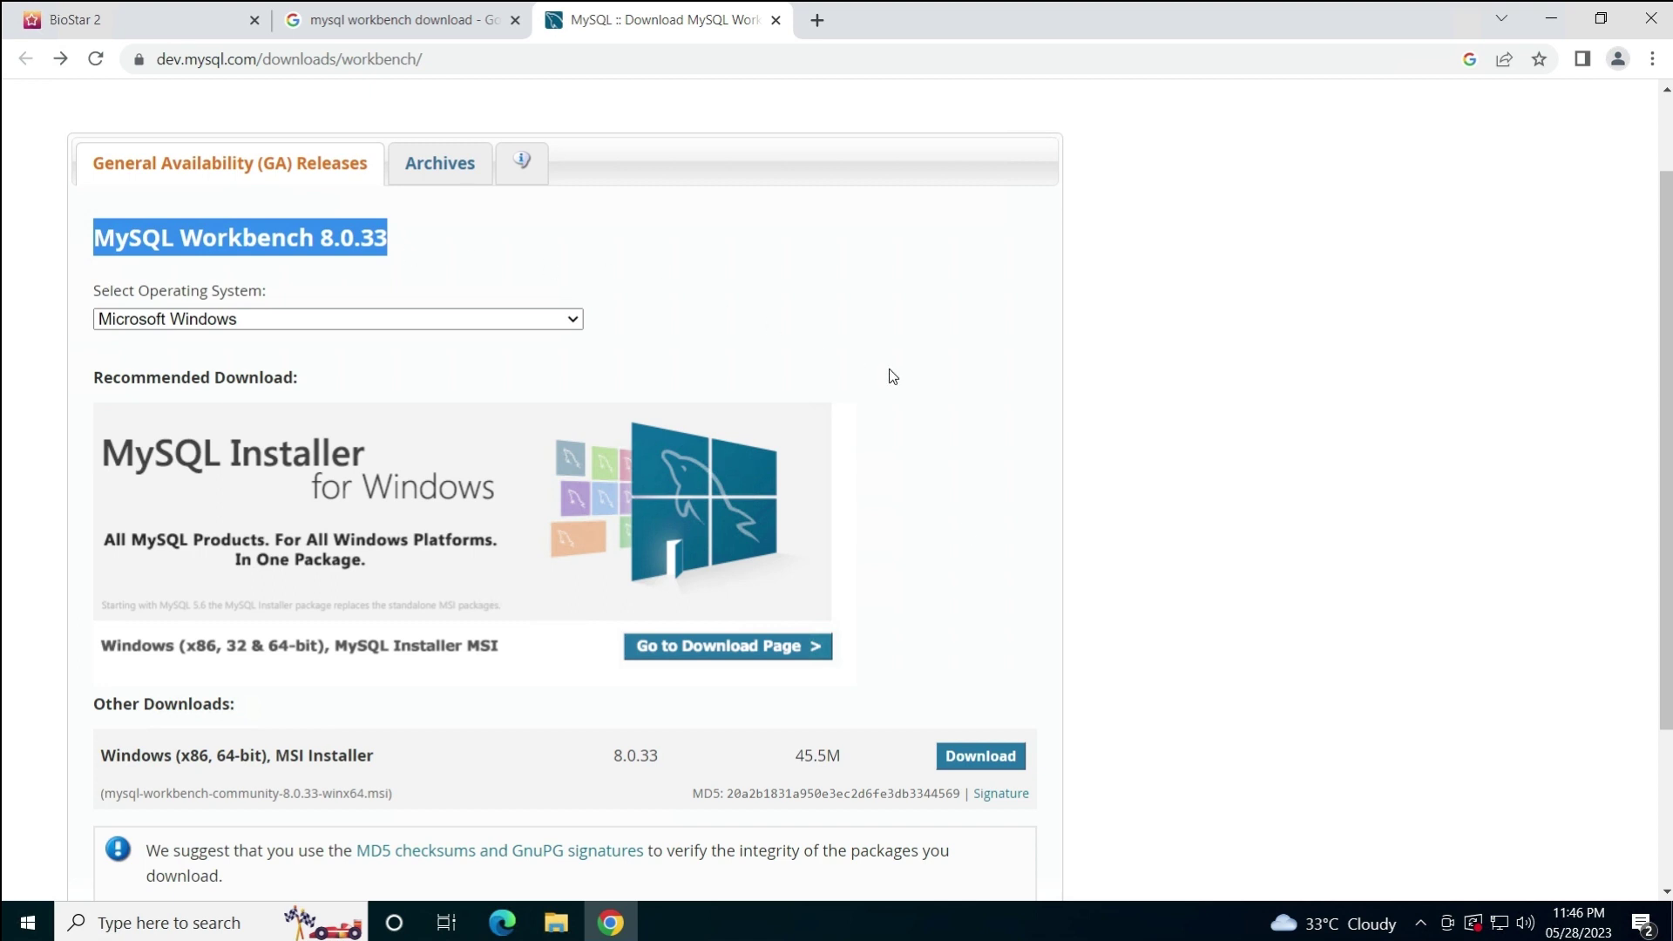
scroll(760, 697, down, 2)
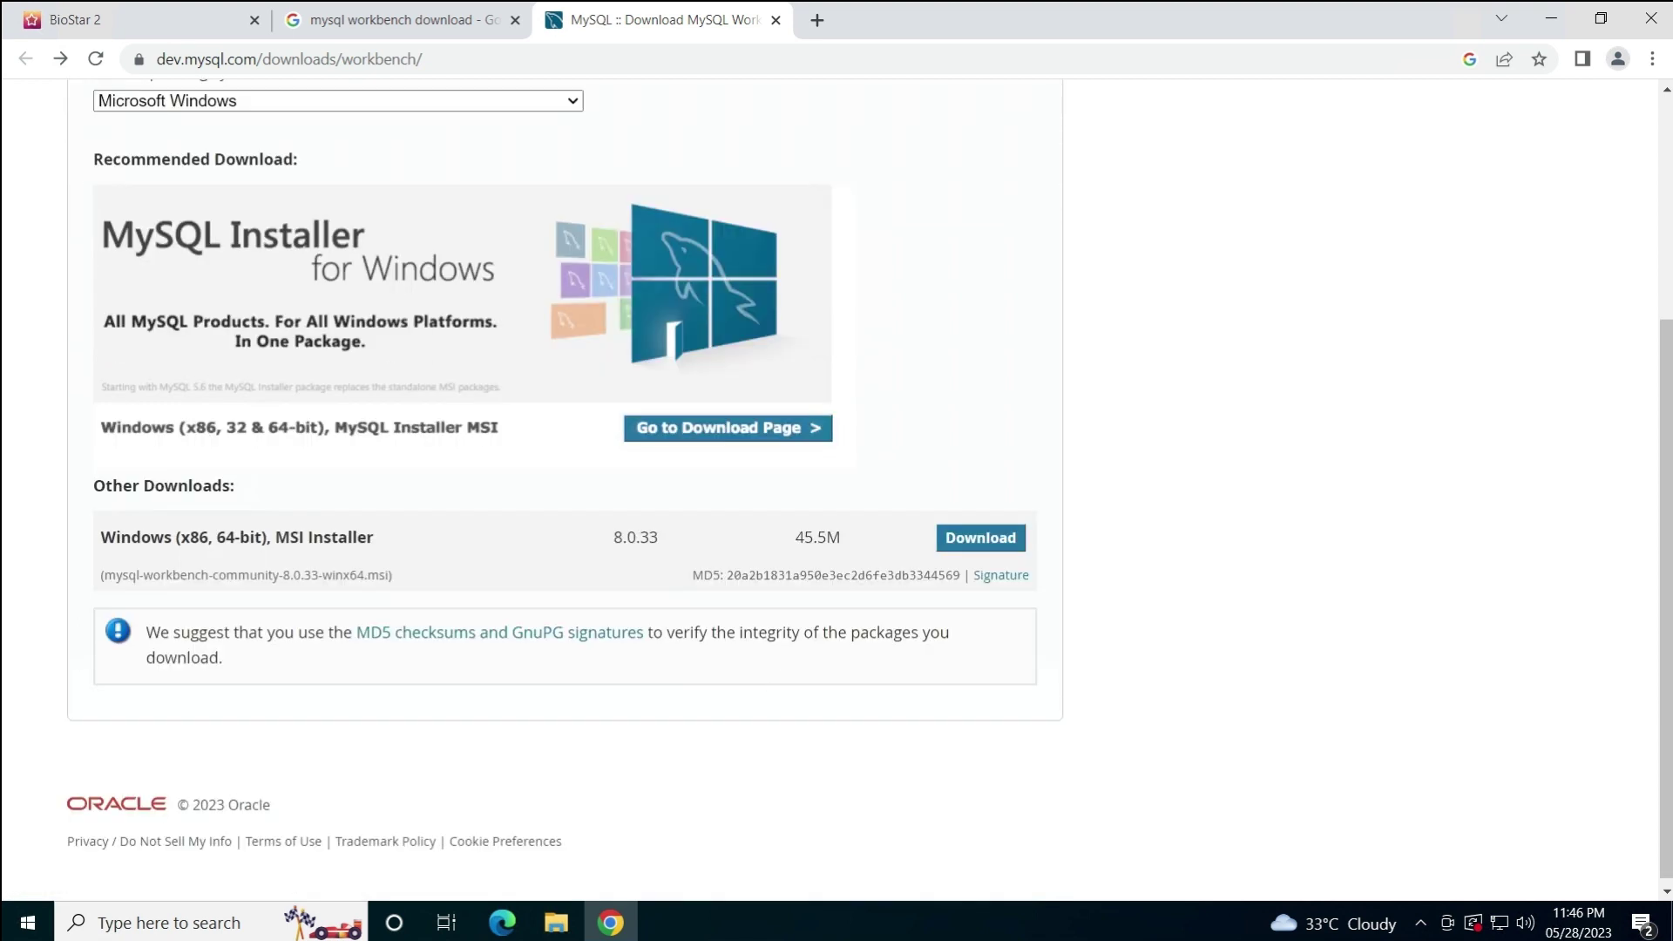
click(983, 539)
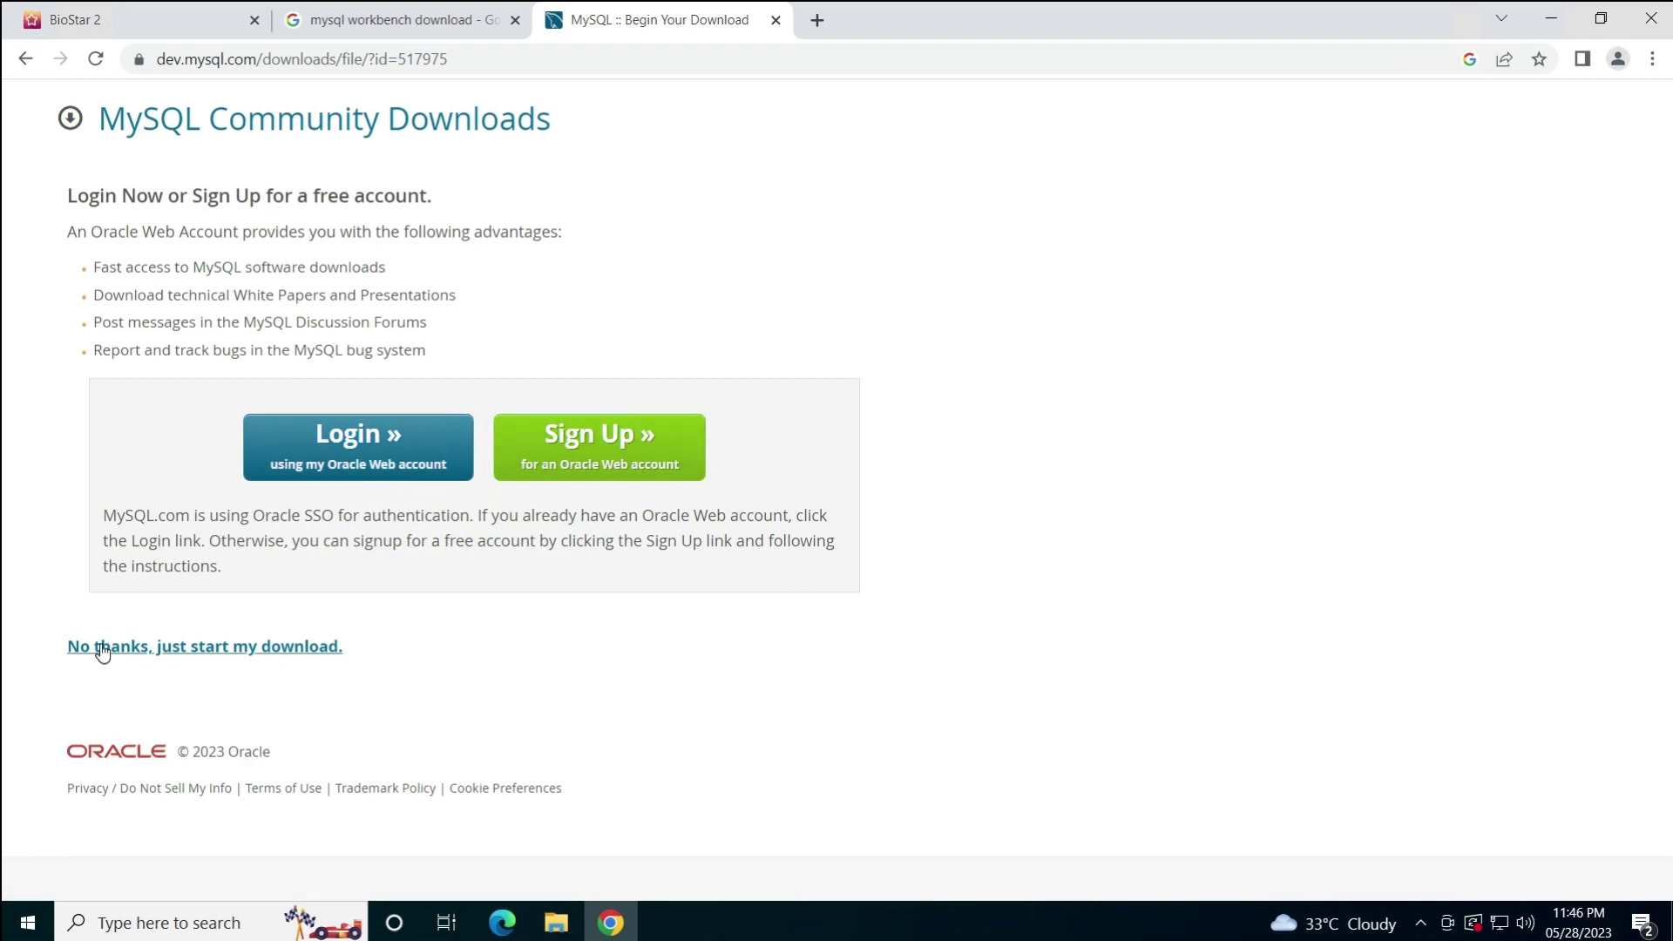
click(183, 649)
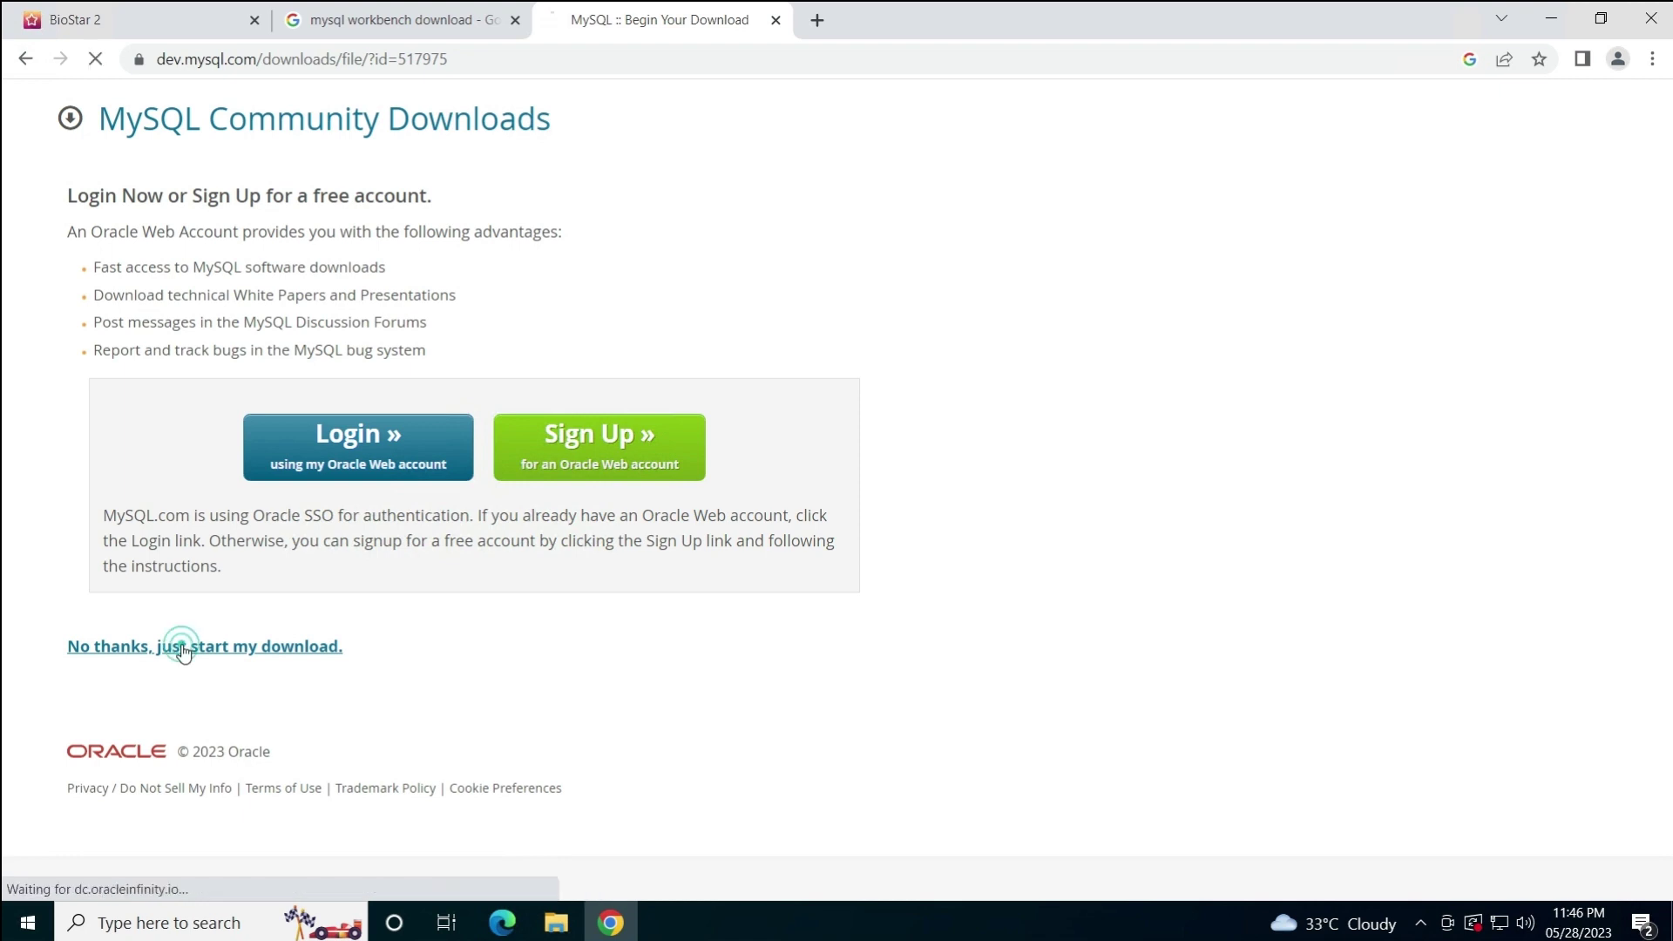
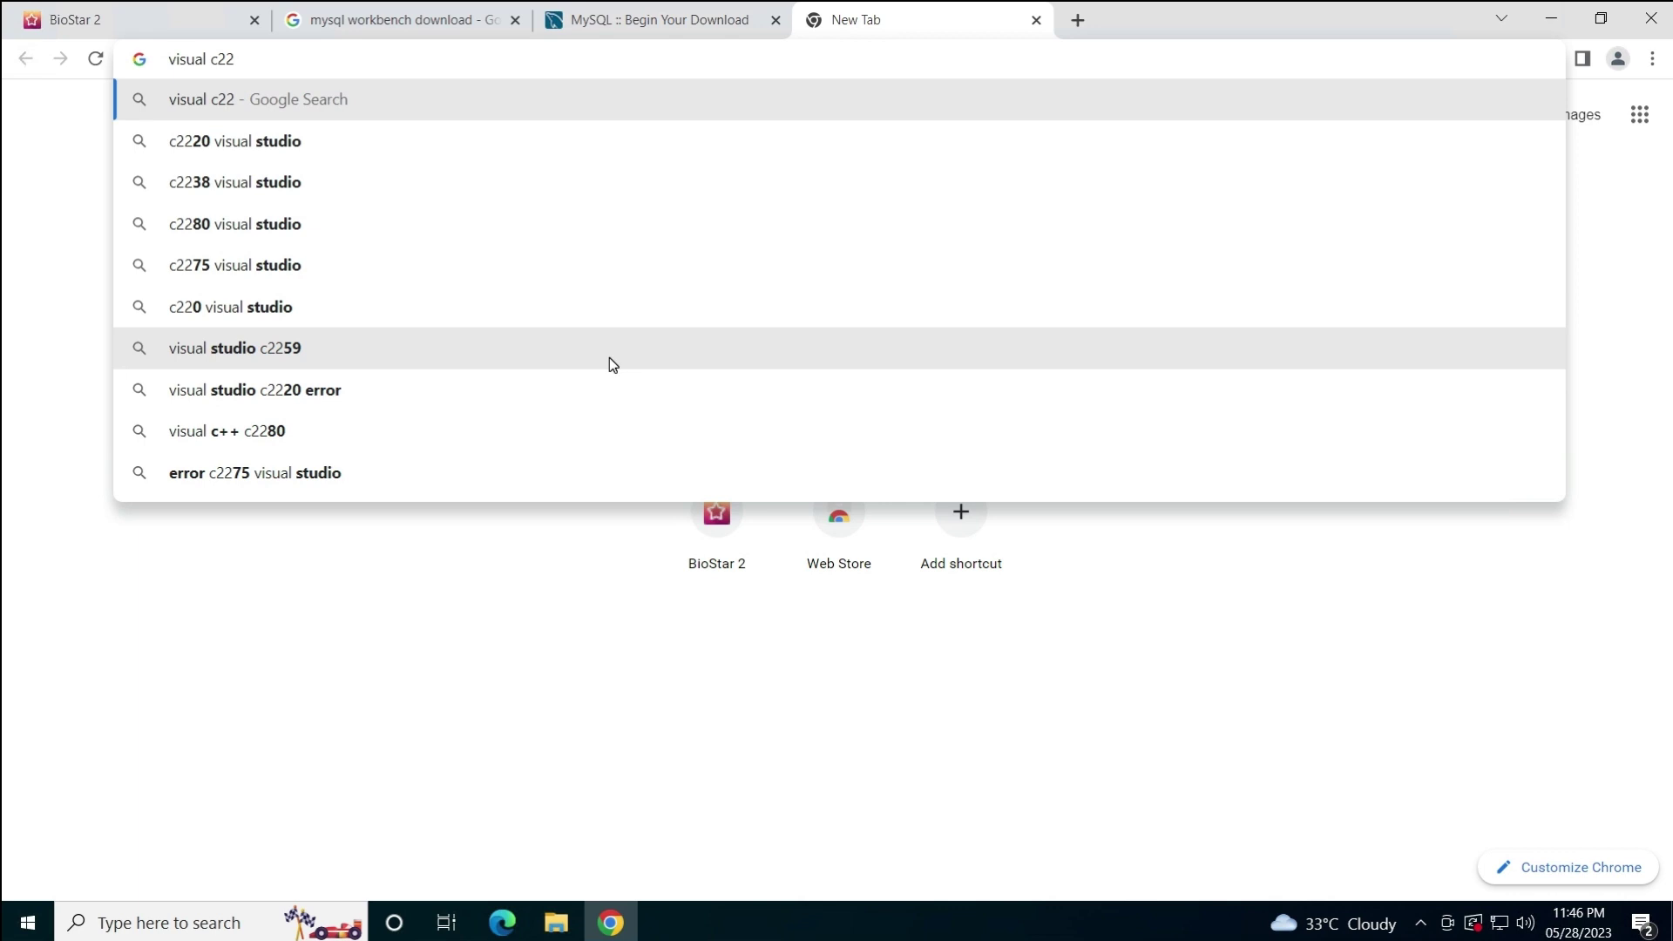
Search the web for "visual c++ 2019 redistributable" in the new tab
text(++ 2)
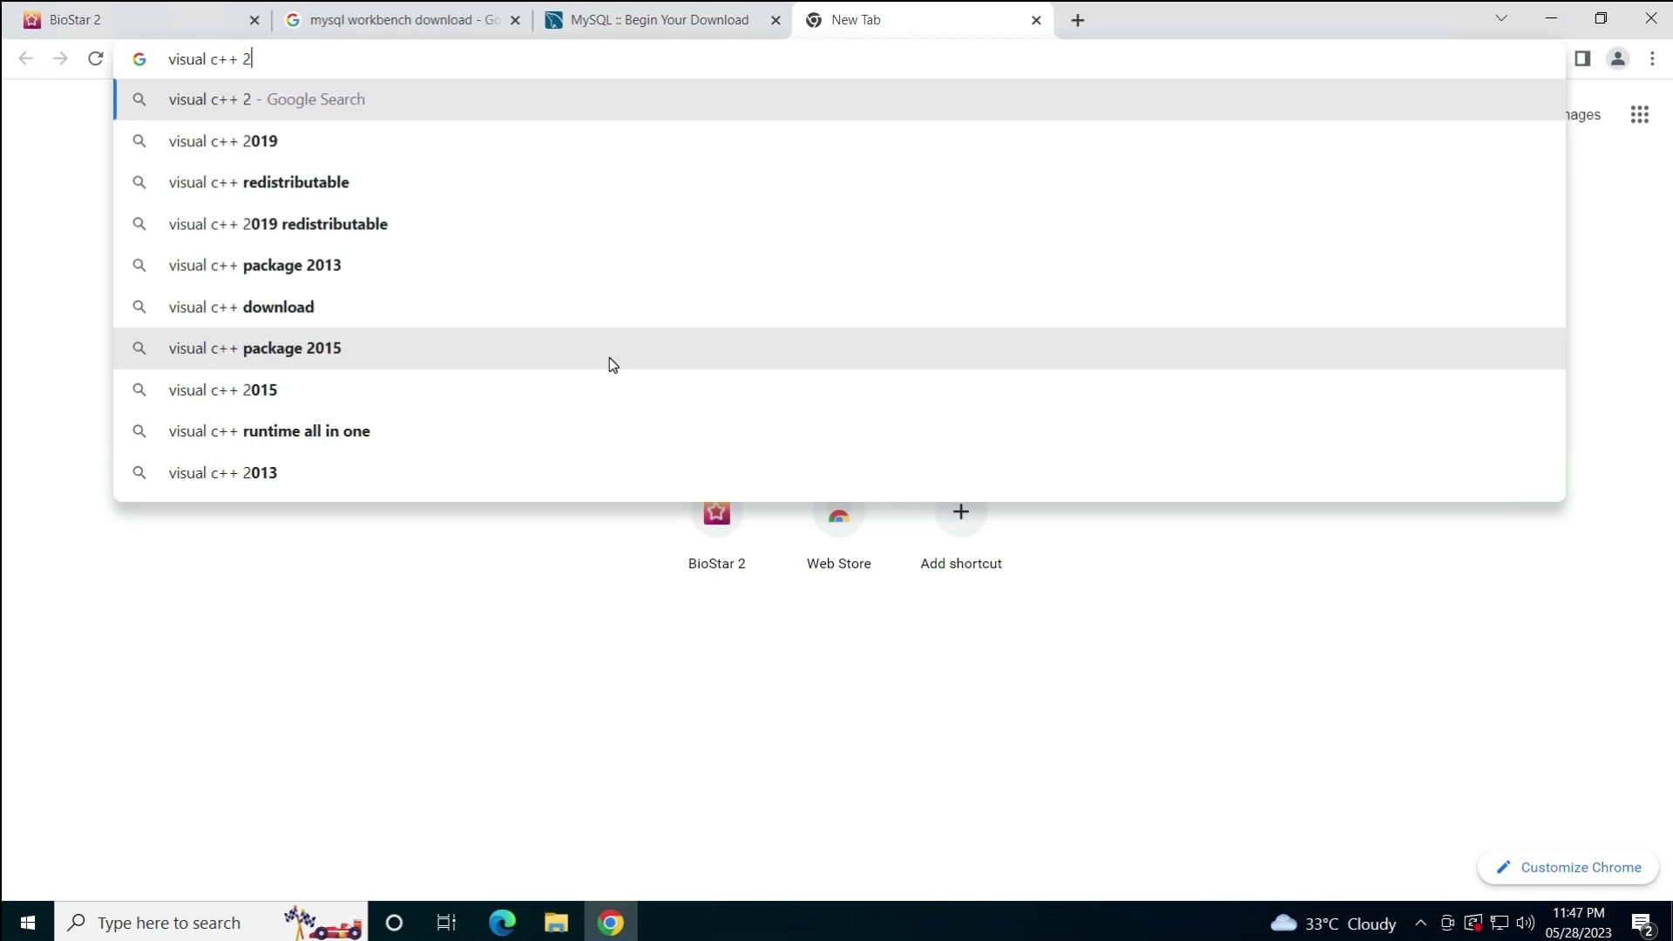
text(019)
key(Down)
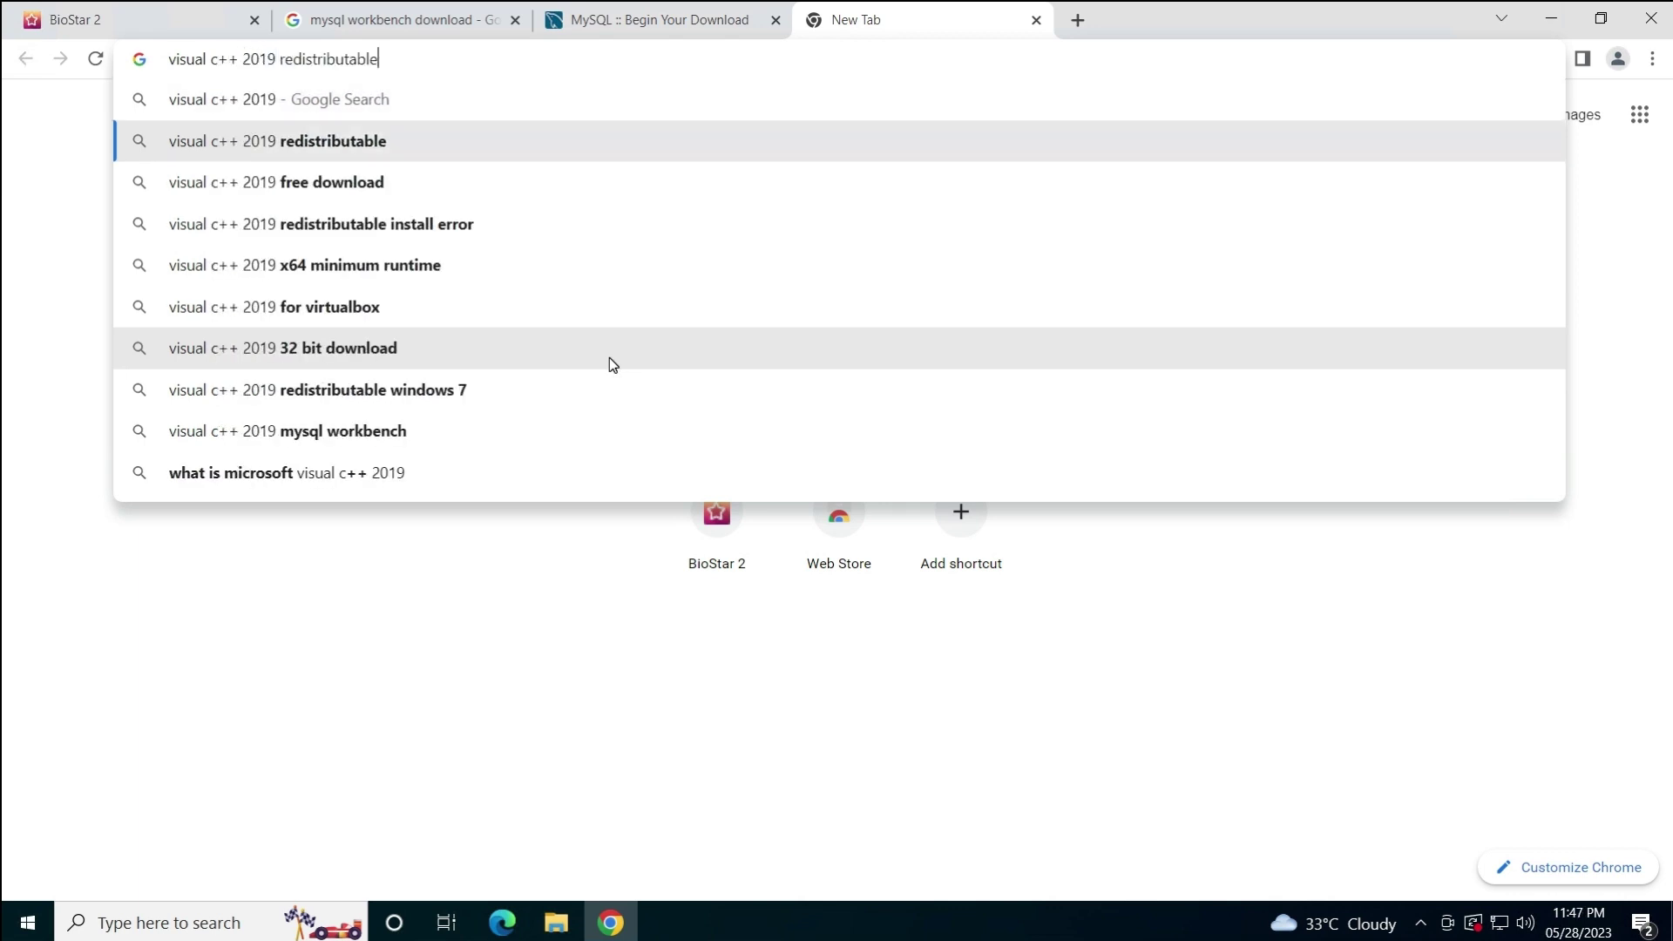
key(Return)
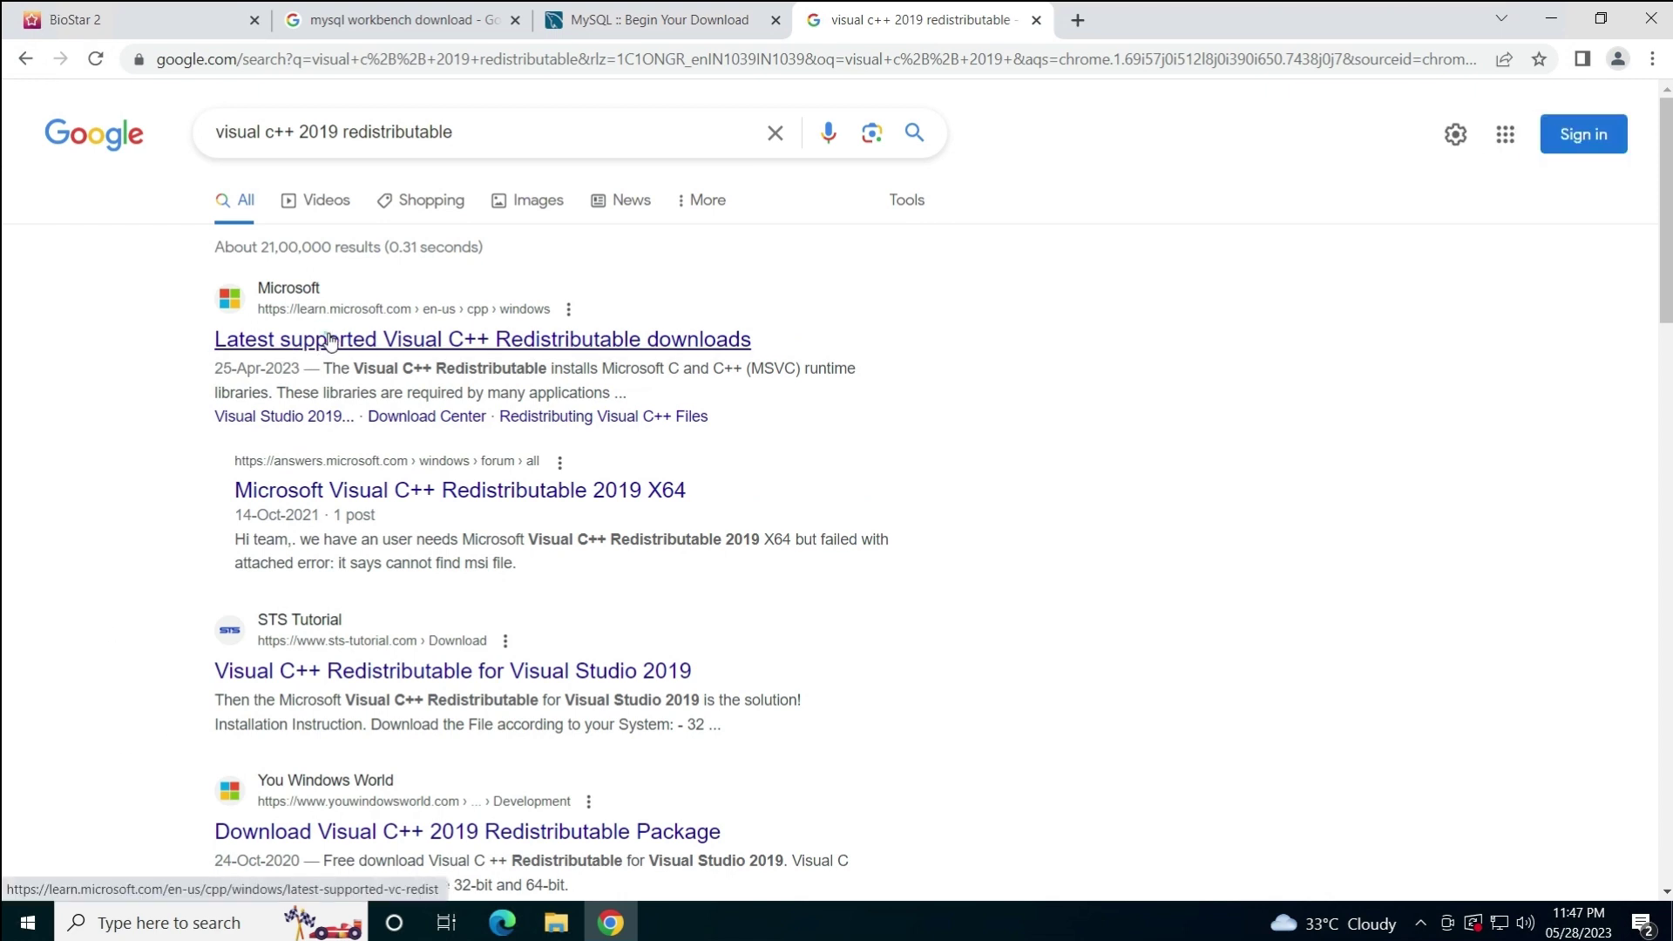
Check the Microsoft Learn result and the Microsoft Visual C++ Redistributable 2019 X64 forum thread, and return to the search results
click(329, 345)
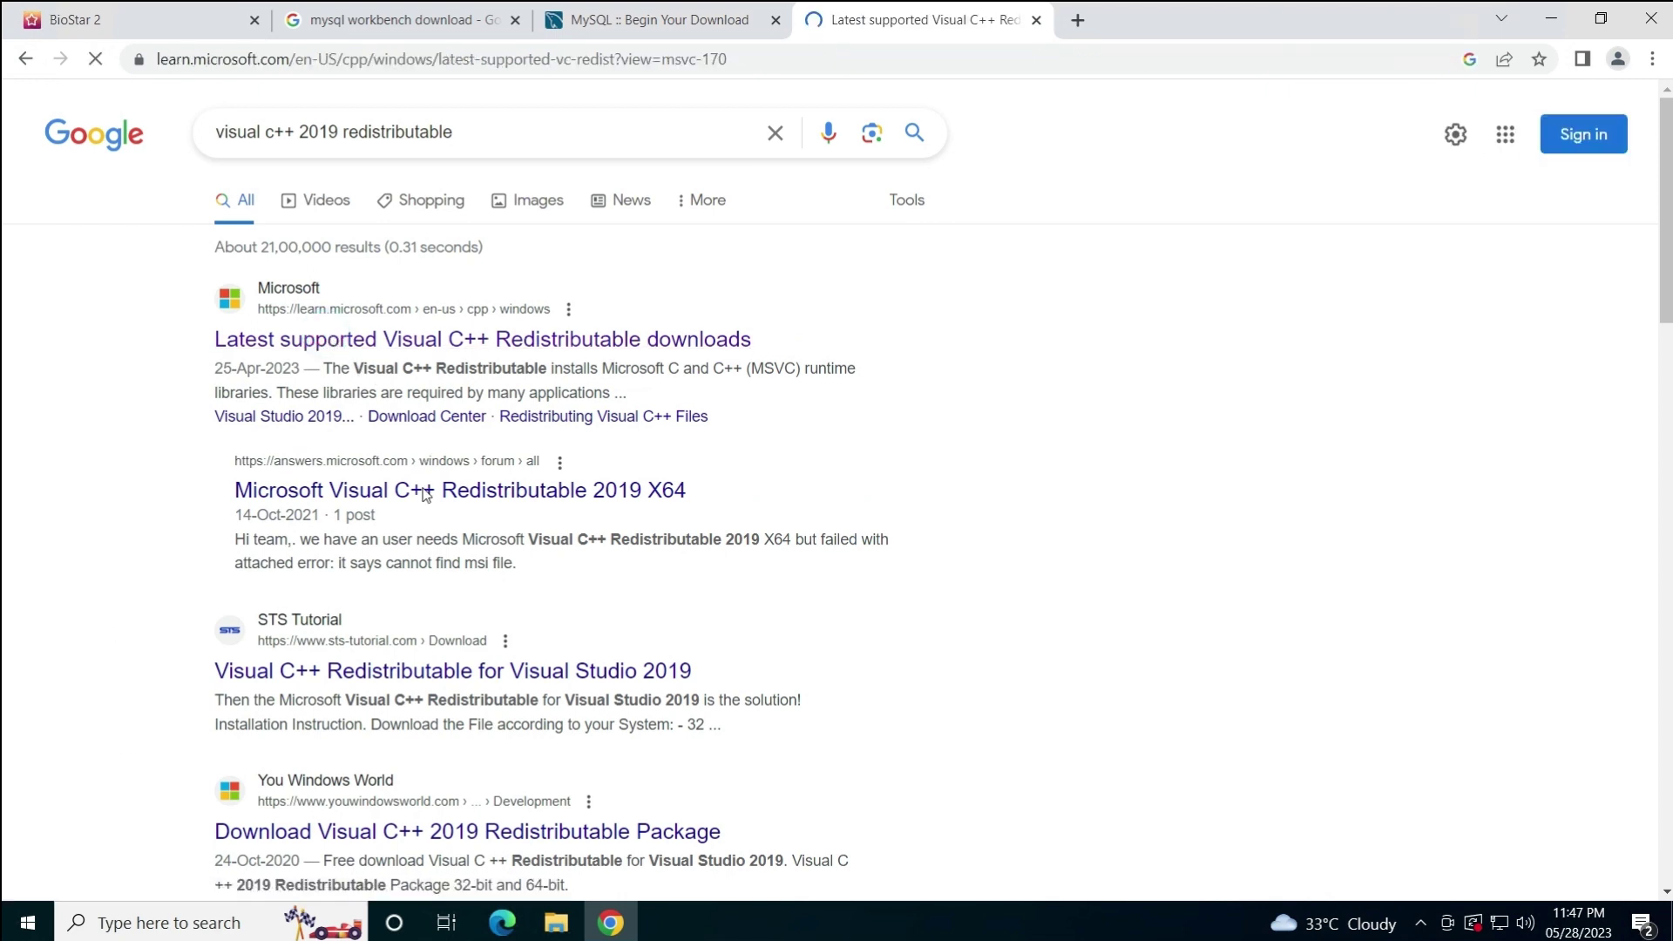
click(25, 59)
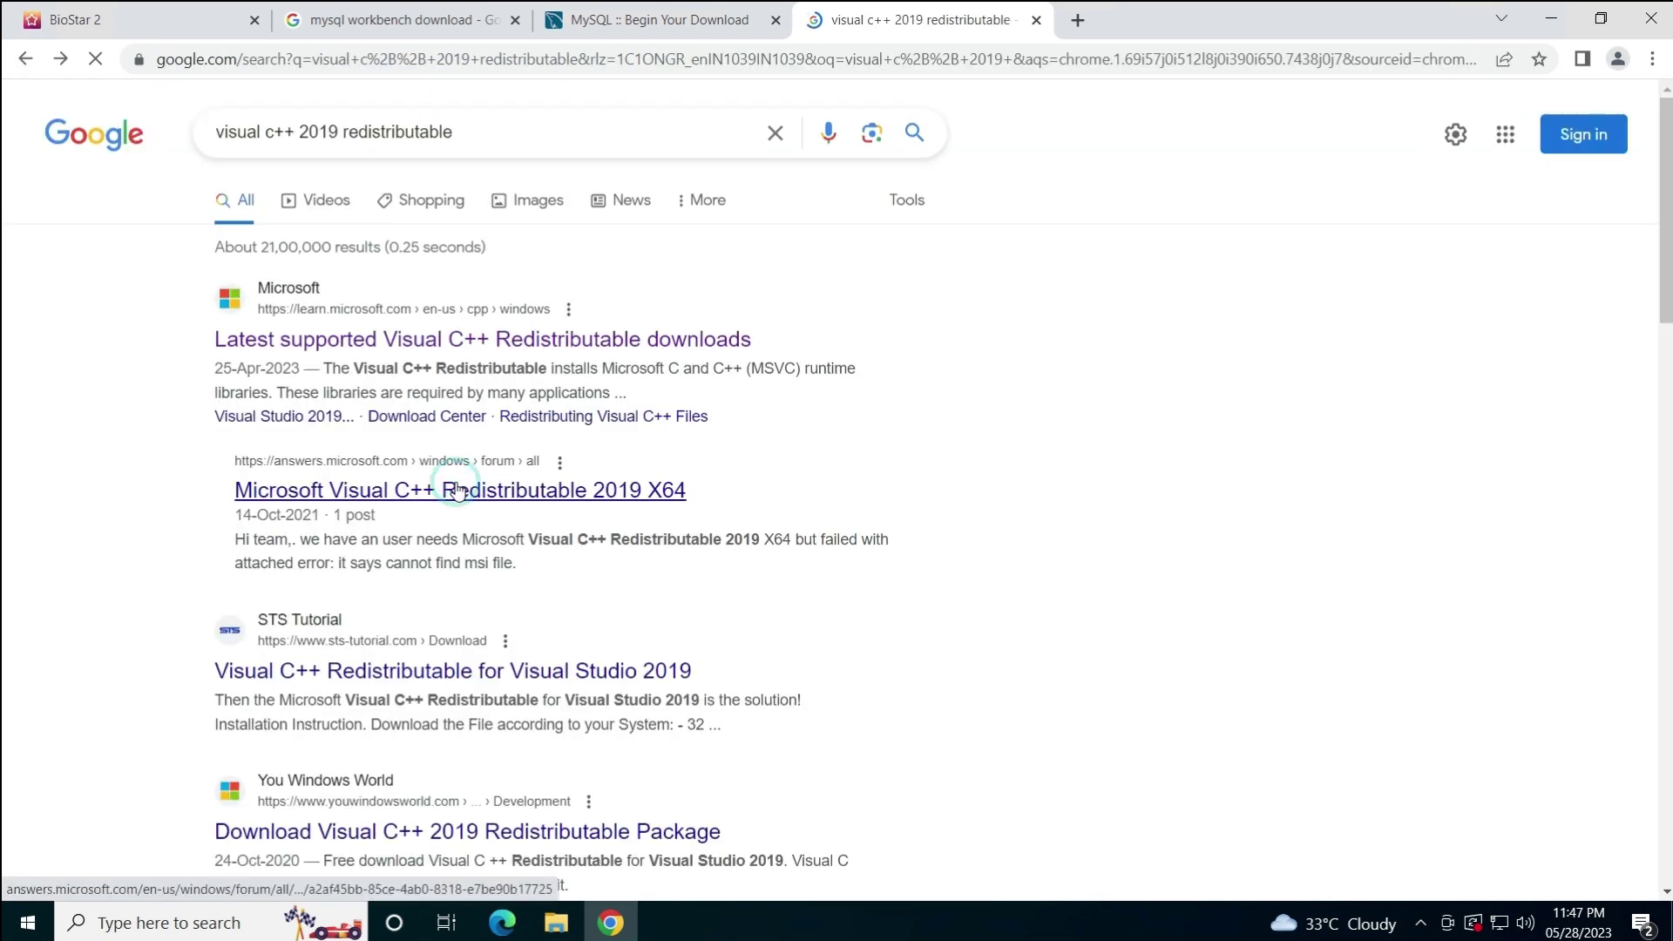
click(674, 502)
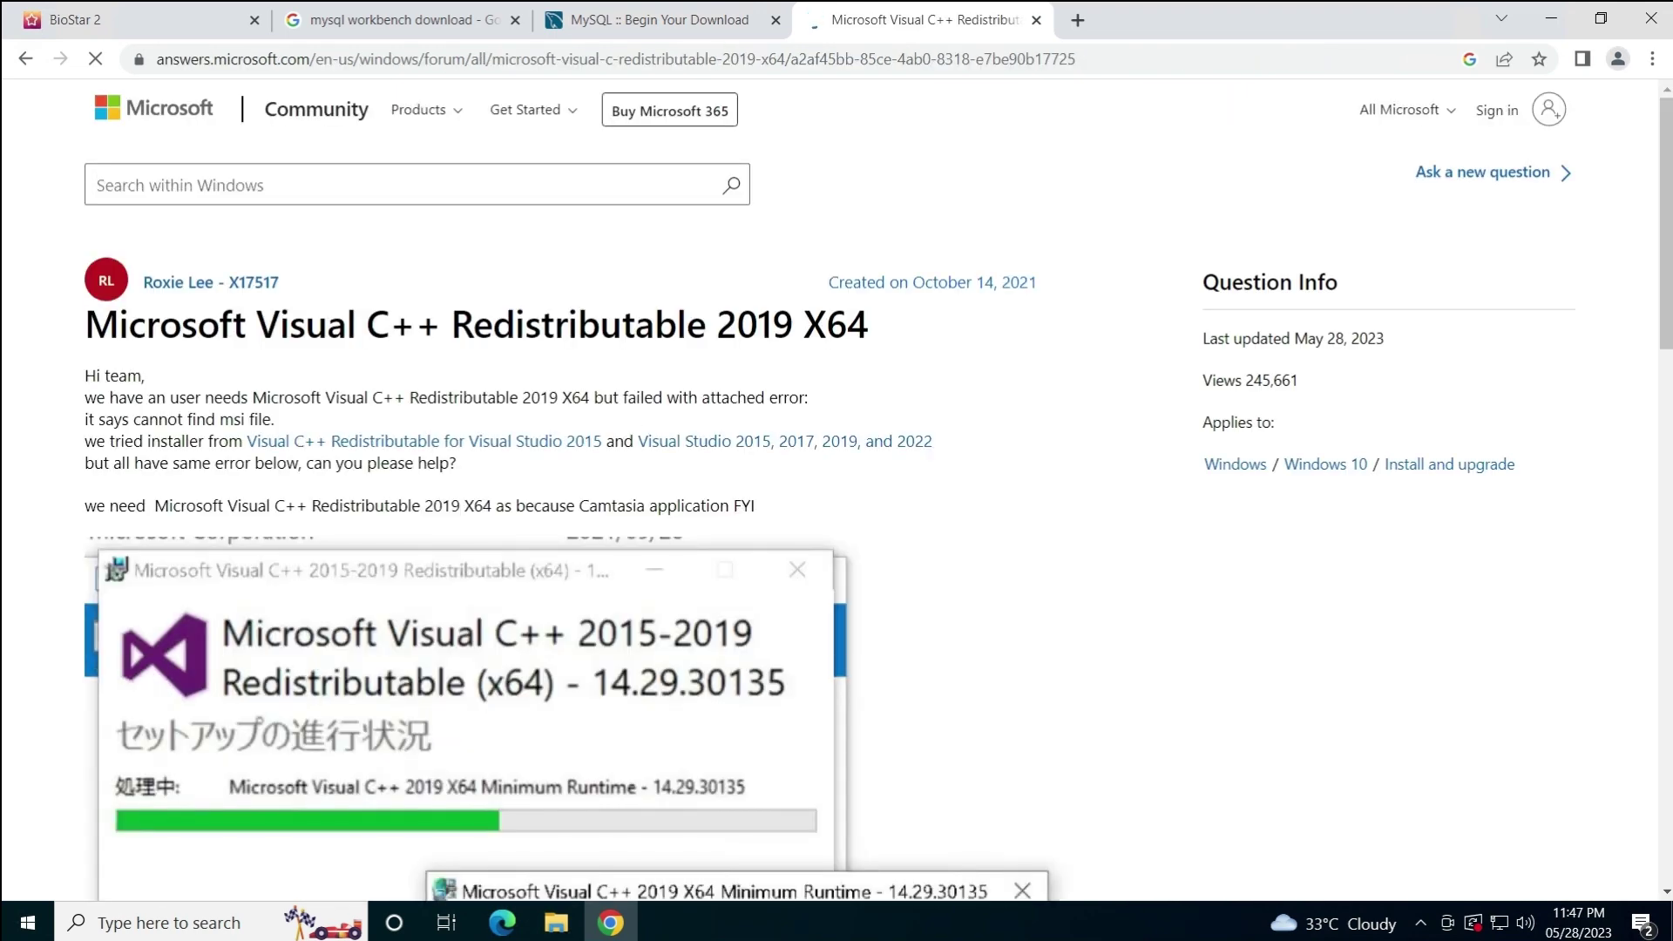
scroll(575, 419, down, 4)
scroll(546, 434, down, 3)
scroll(547, 433, up, 10)
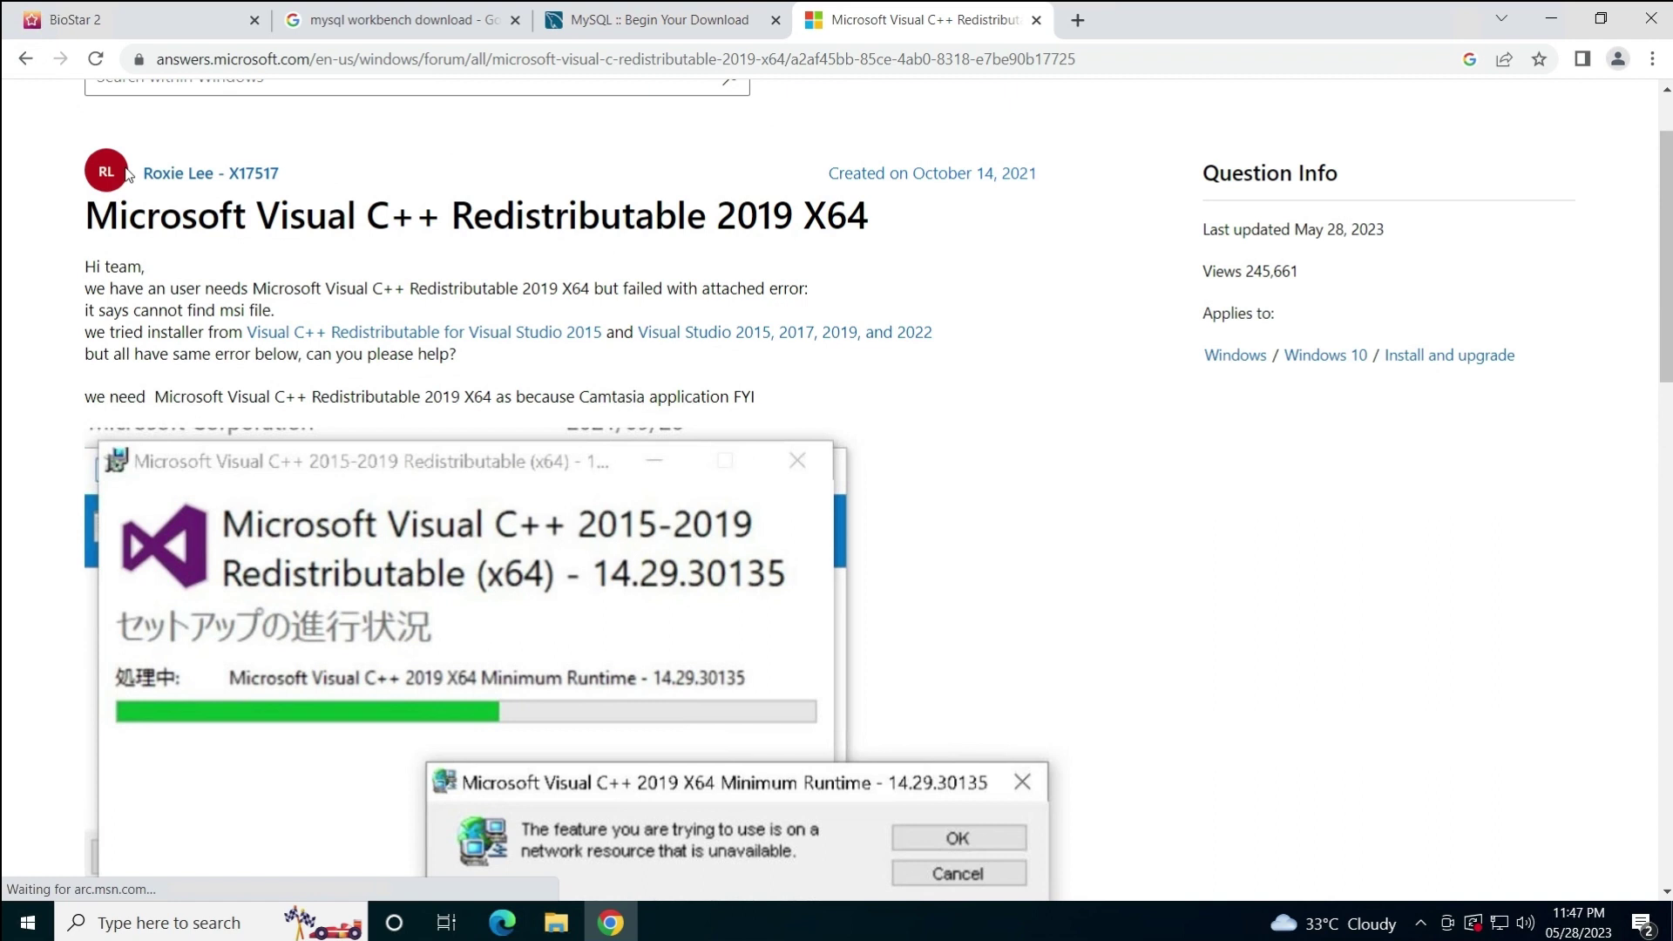
click(25, 58)
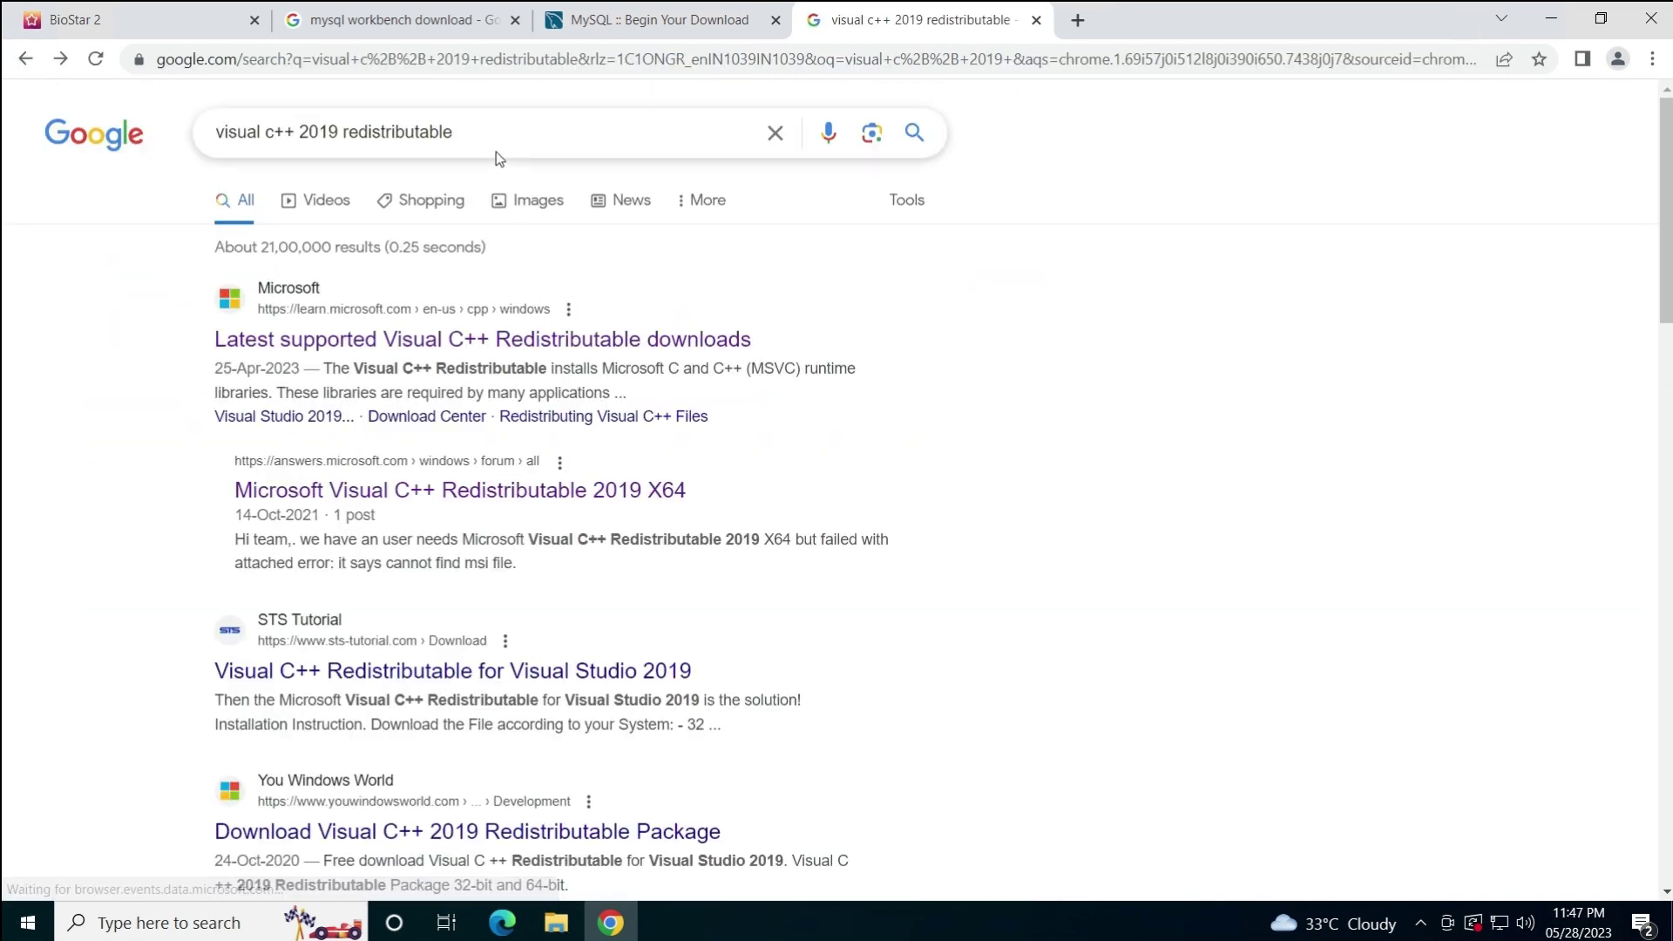
Refine the search to "visual c++ 2019 redistributable download mysql" and open Microsoft's Latest supported Visual C++ Redistributable downloads page
click(503, 137)
key(Down)
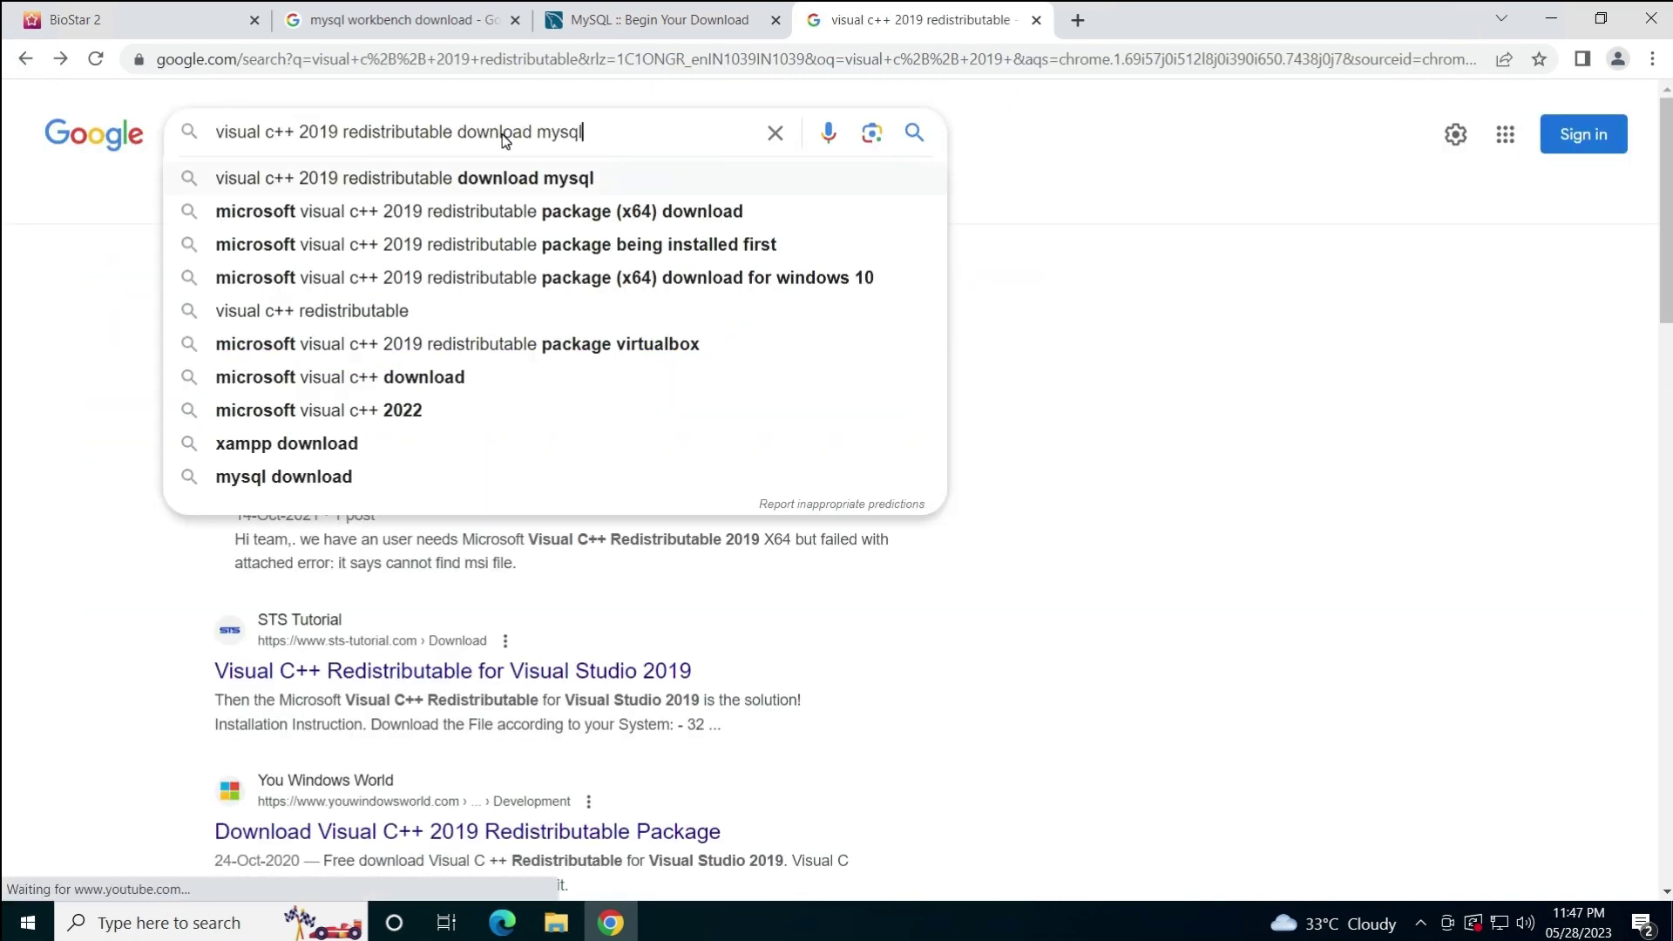
key(Return)
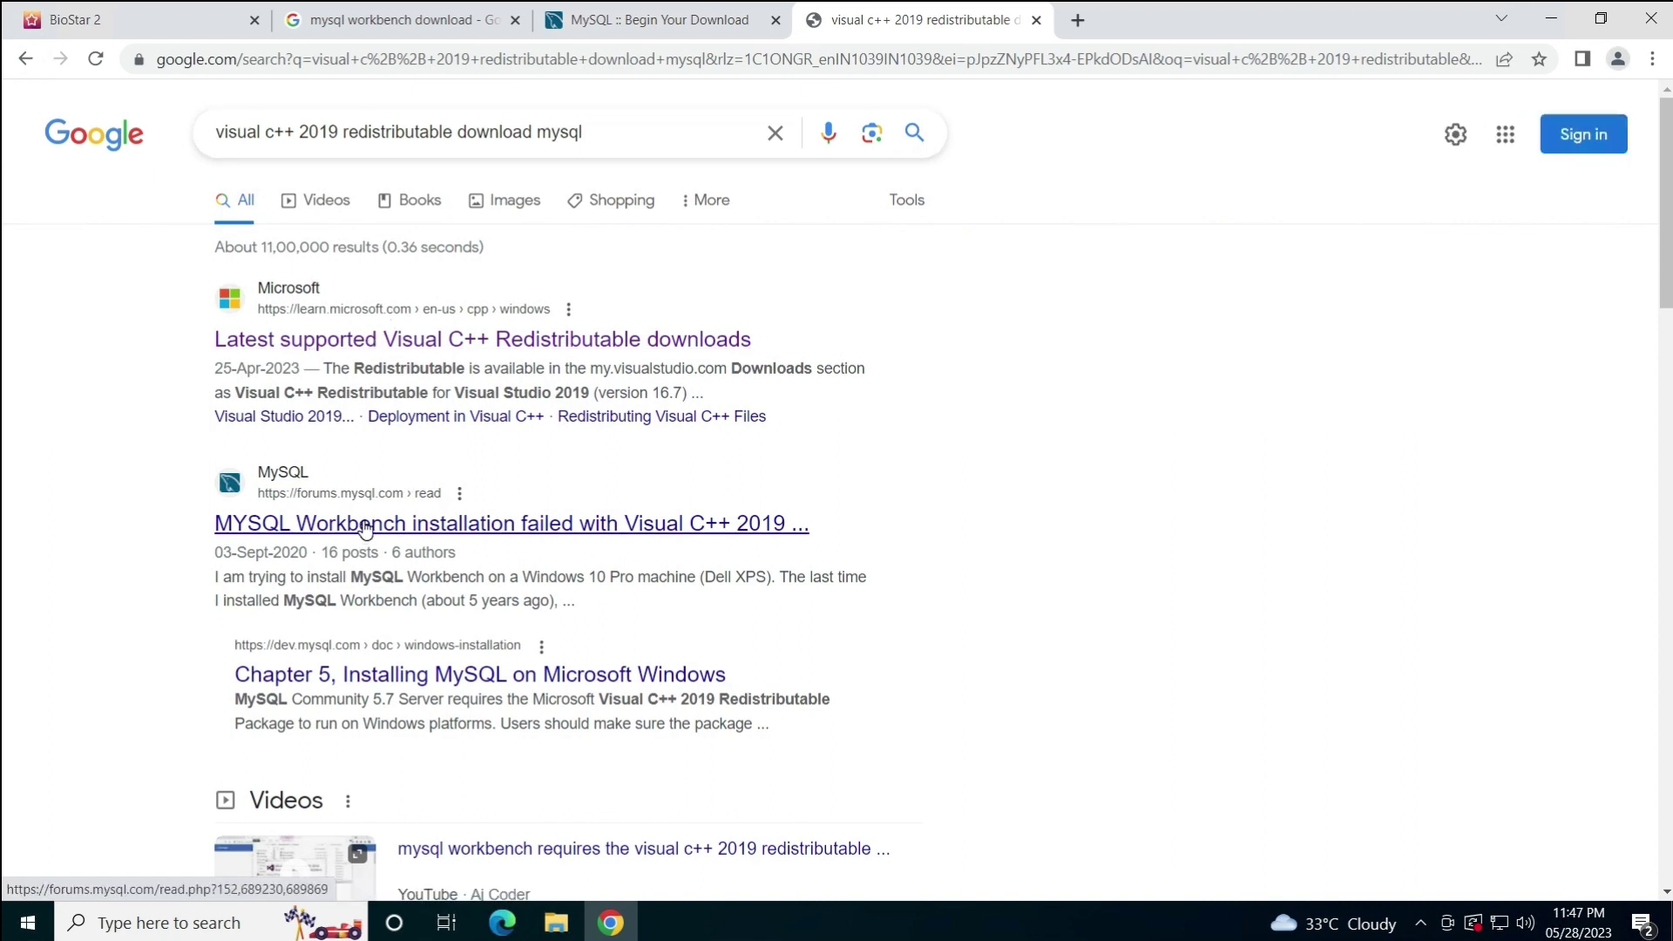
click(416, 341)
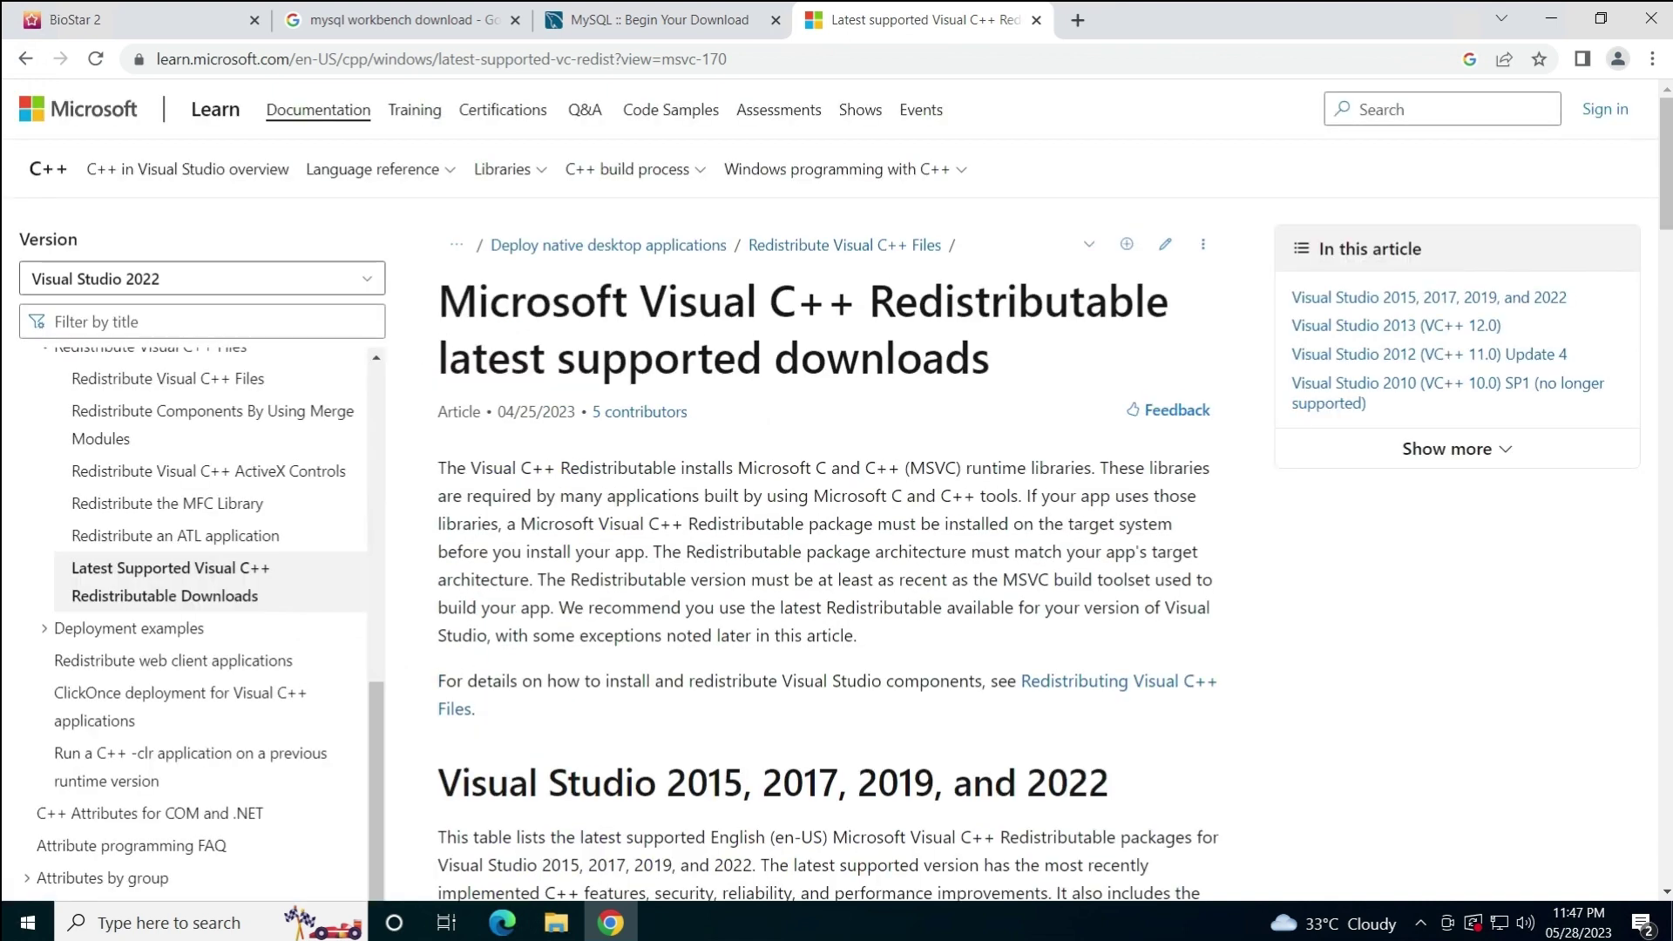
Download the X64 redistributable, vc_redist.x64.exe, from the Visual Studio 2015, 2017, 2019, and 2022 section
scroll(785, 488, down, 3)
drag(688, 455, 1108, 455)
scroll(1109, 455, down, 2)
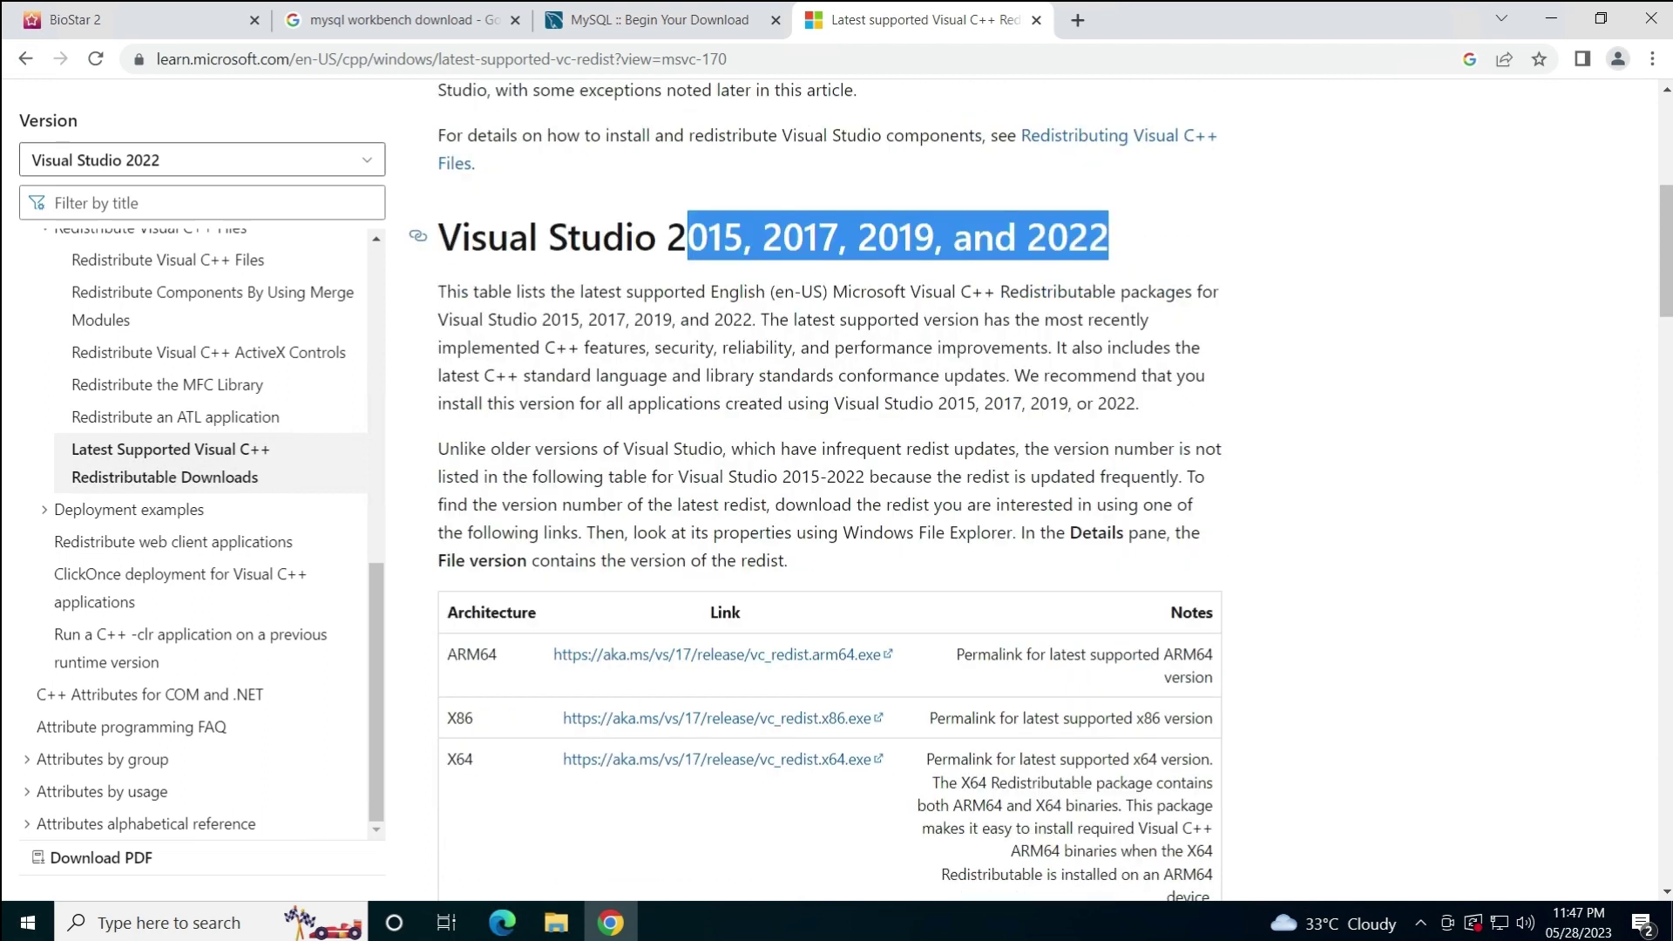
scroll(672, 523, down, 1)
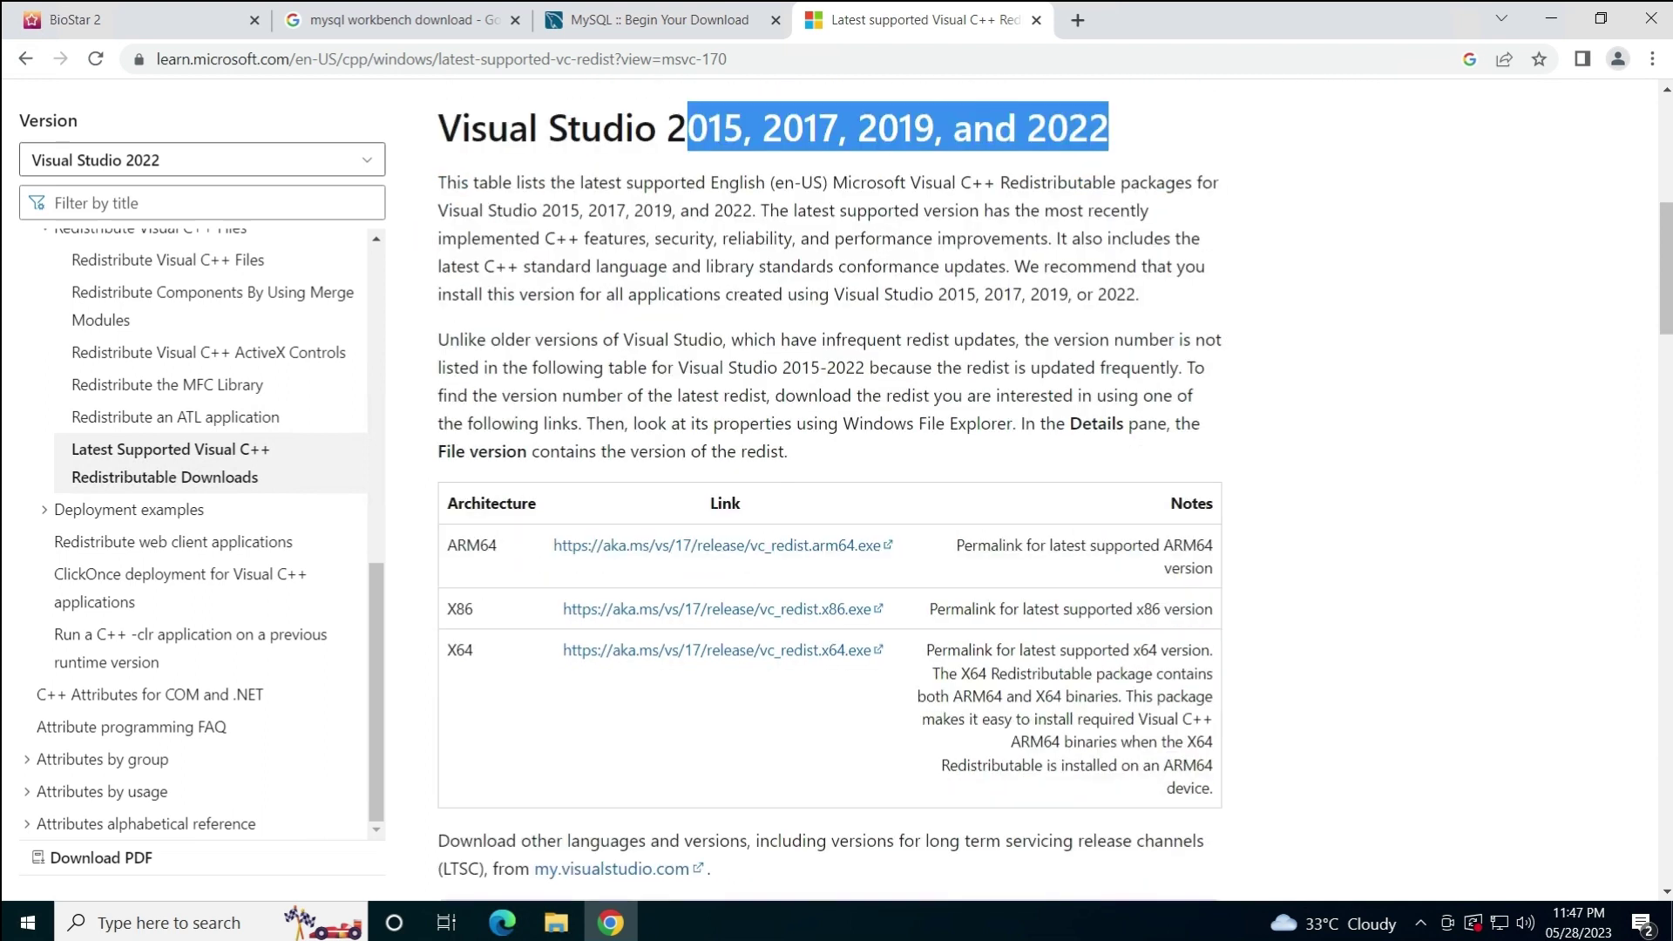
click(671, 659)
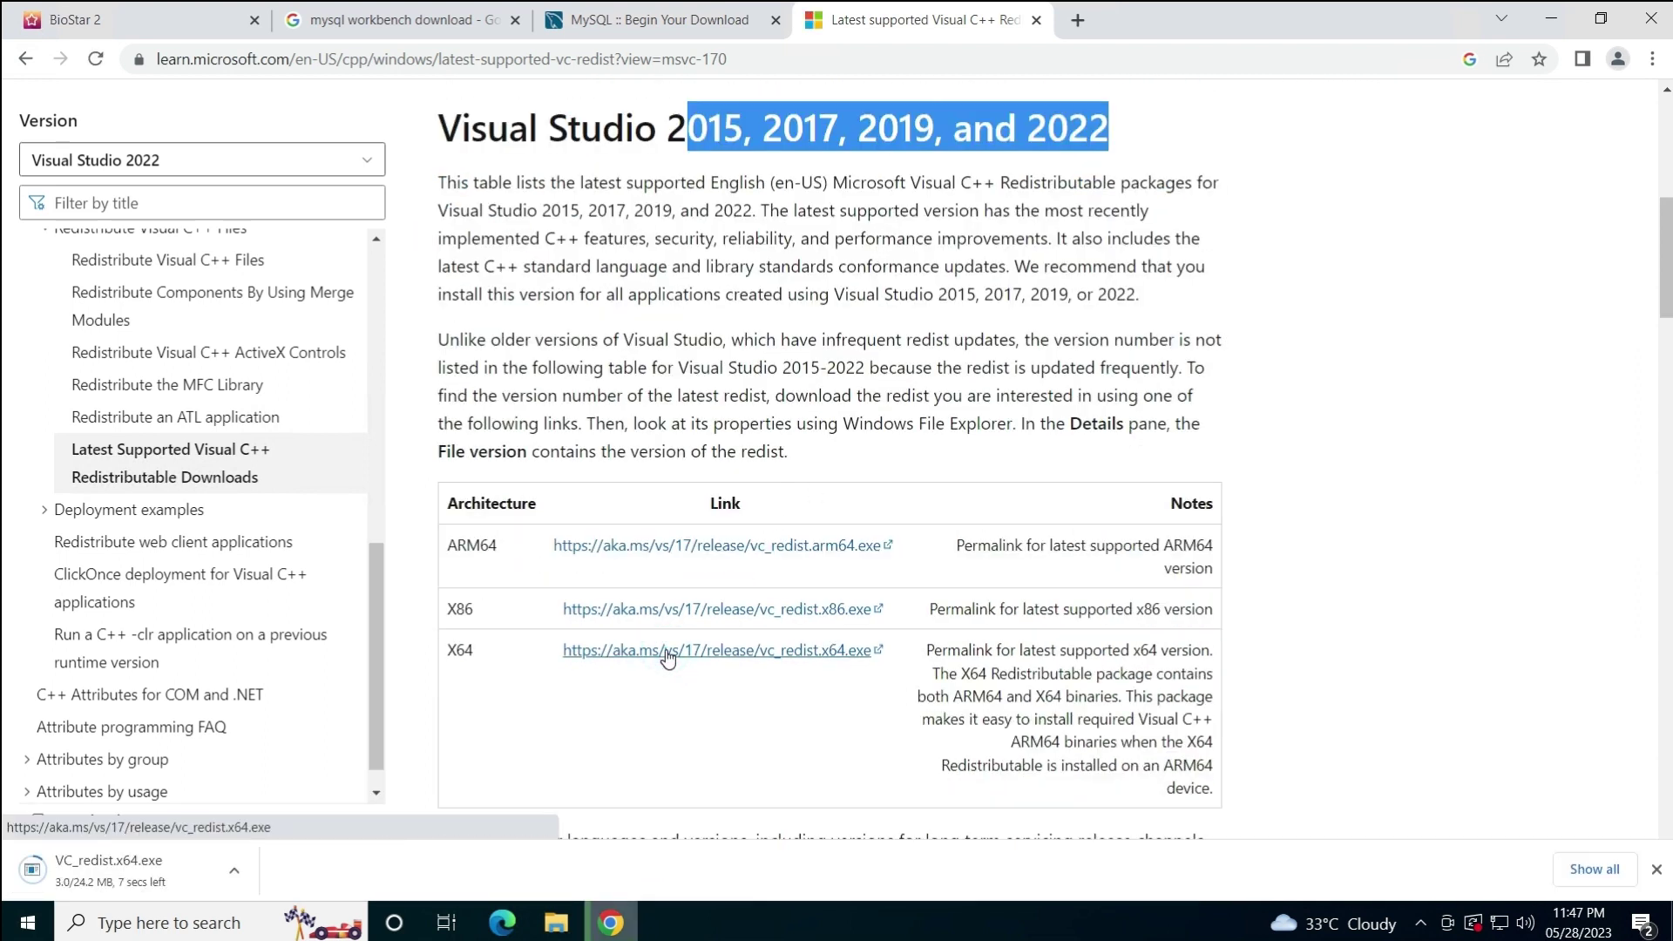
scroll(669, 658, down, 3)
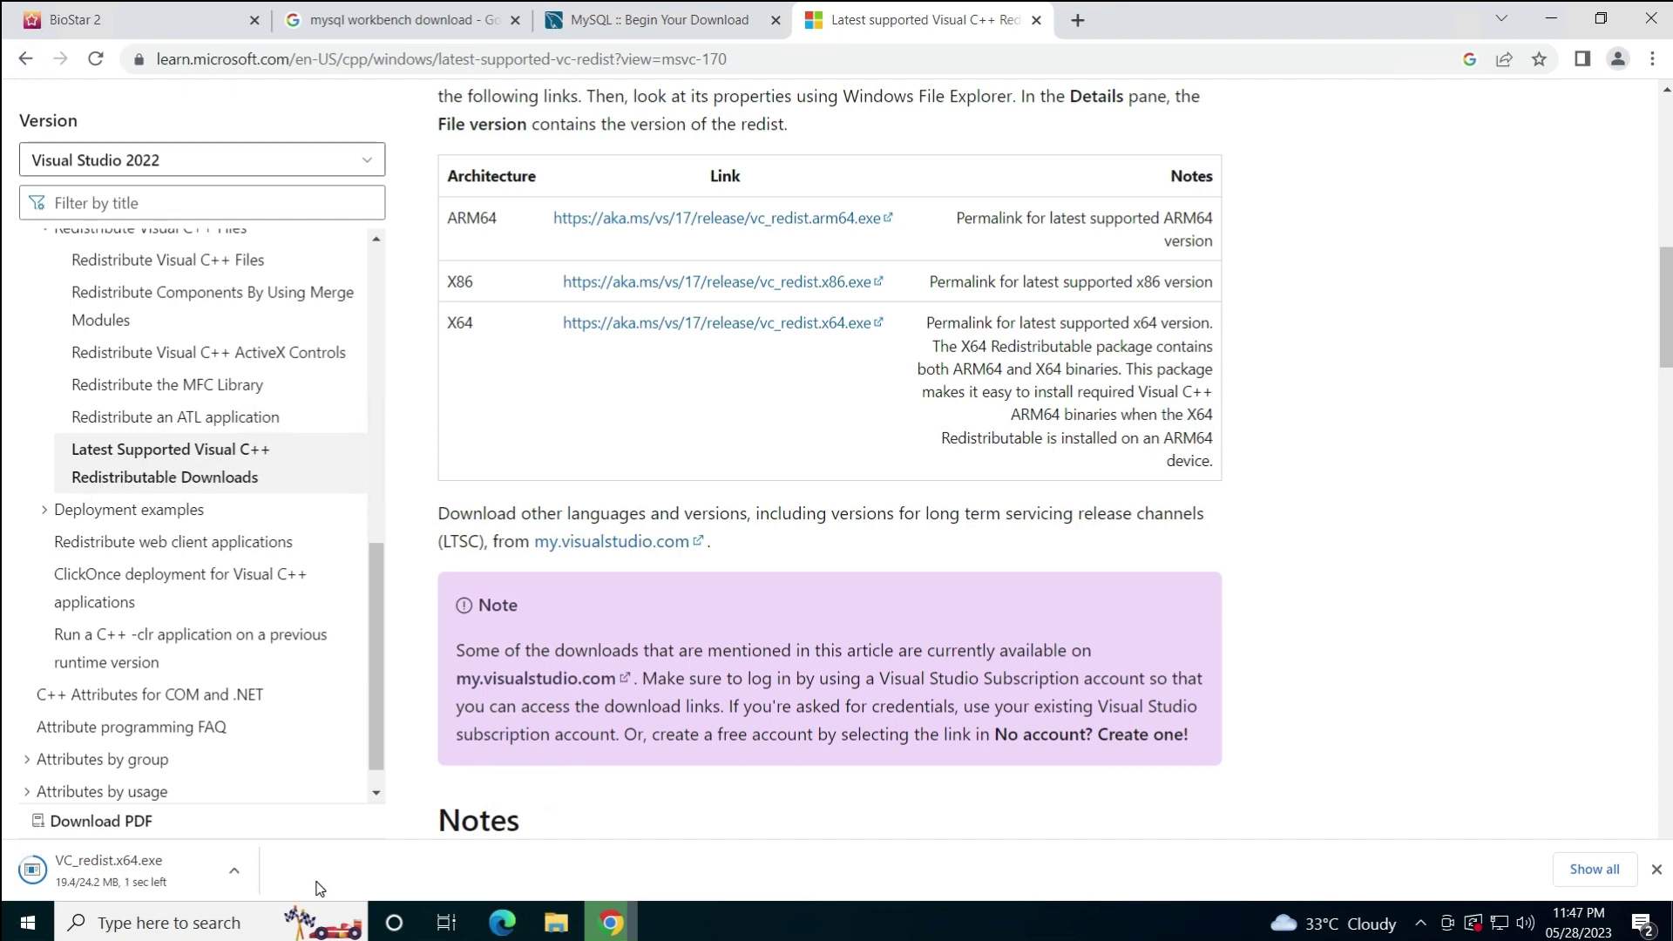
Run VC_redist.x64.exe to install the Microsoft Visual C++ 2015-2022 Redistributable (x64), allowing changes to the device, and restart the computer
click(116, 876)
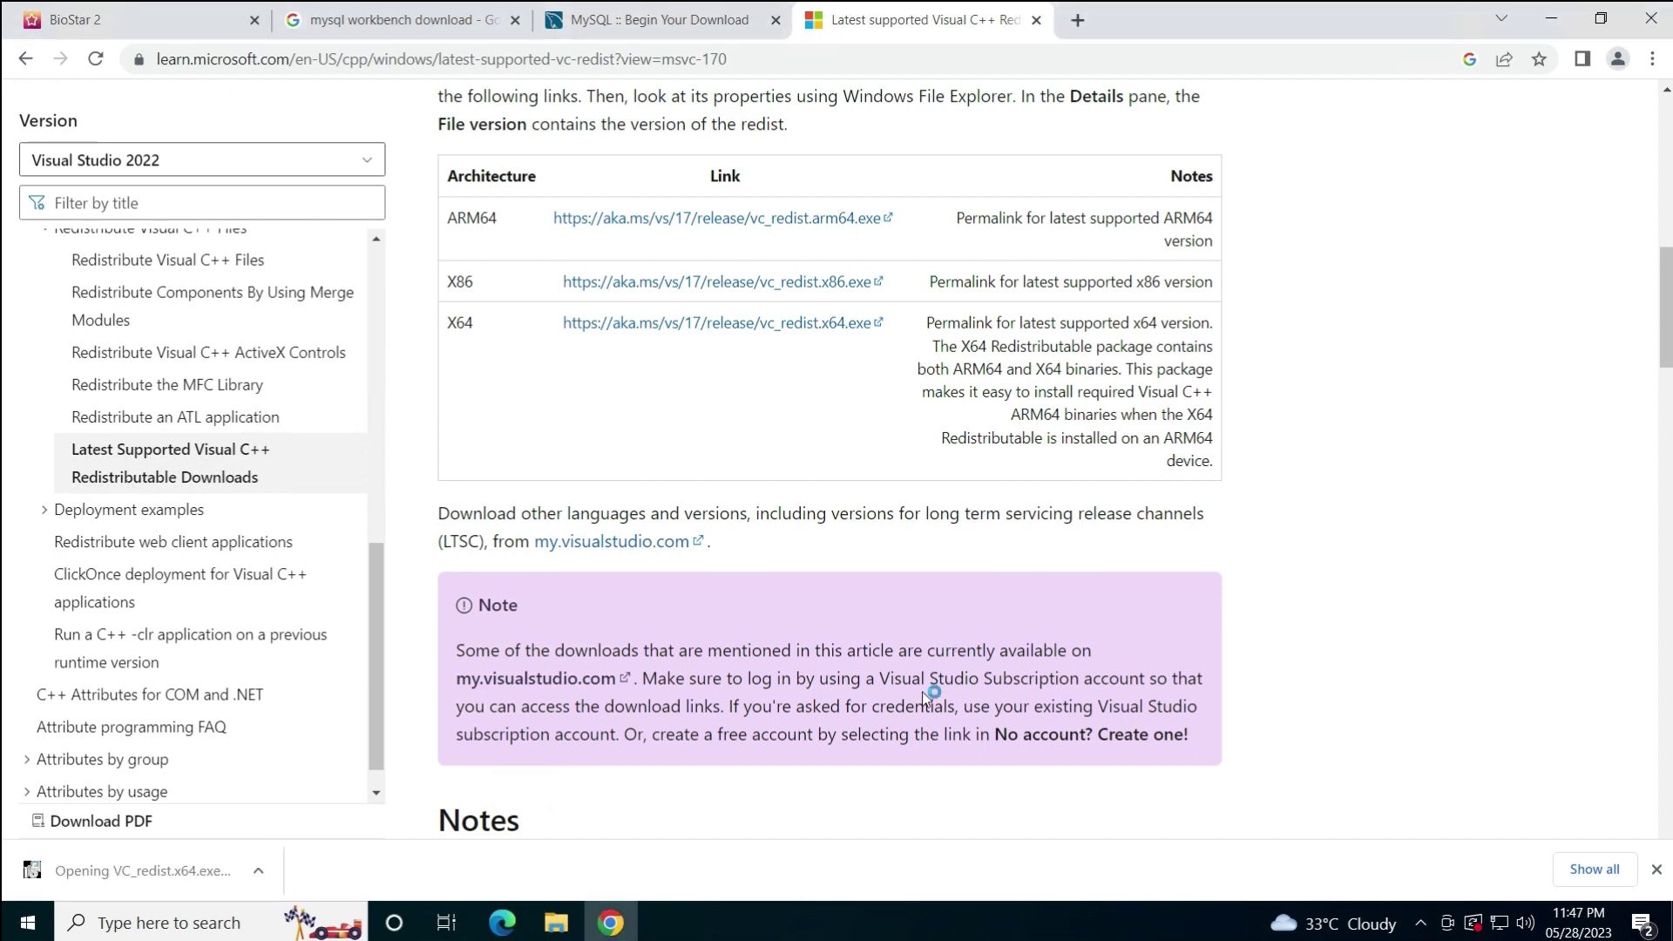
click(1551, 19)
click(605, 552)
click(960, 589)
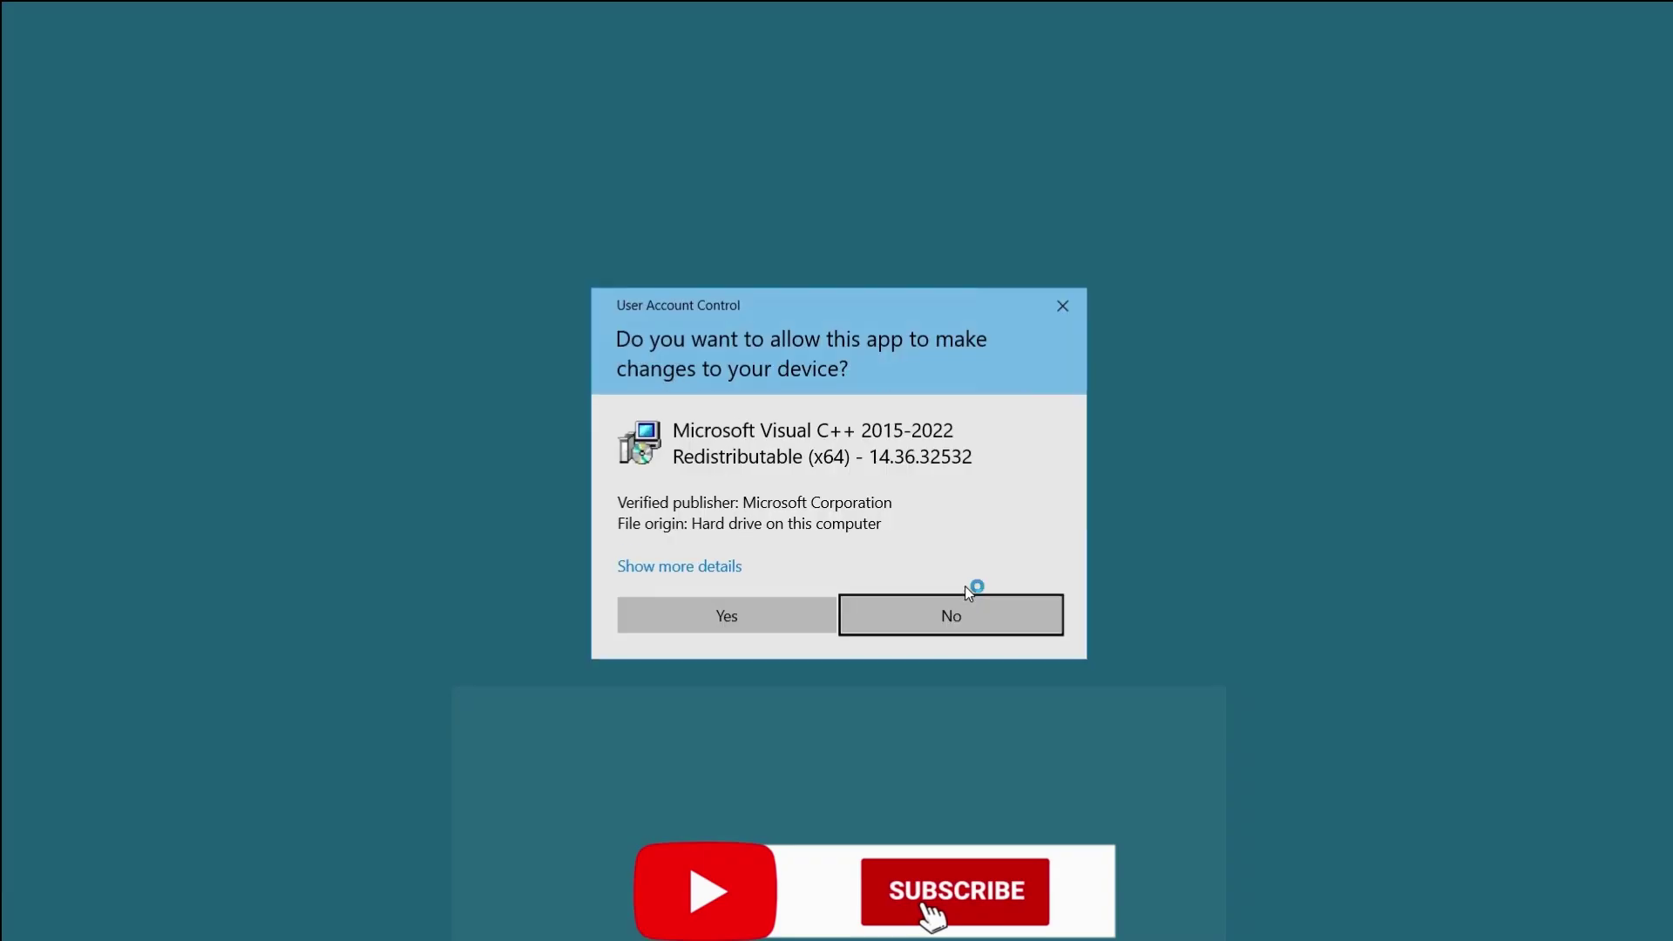
click(736, 610)
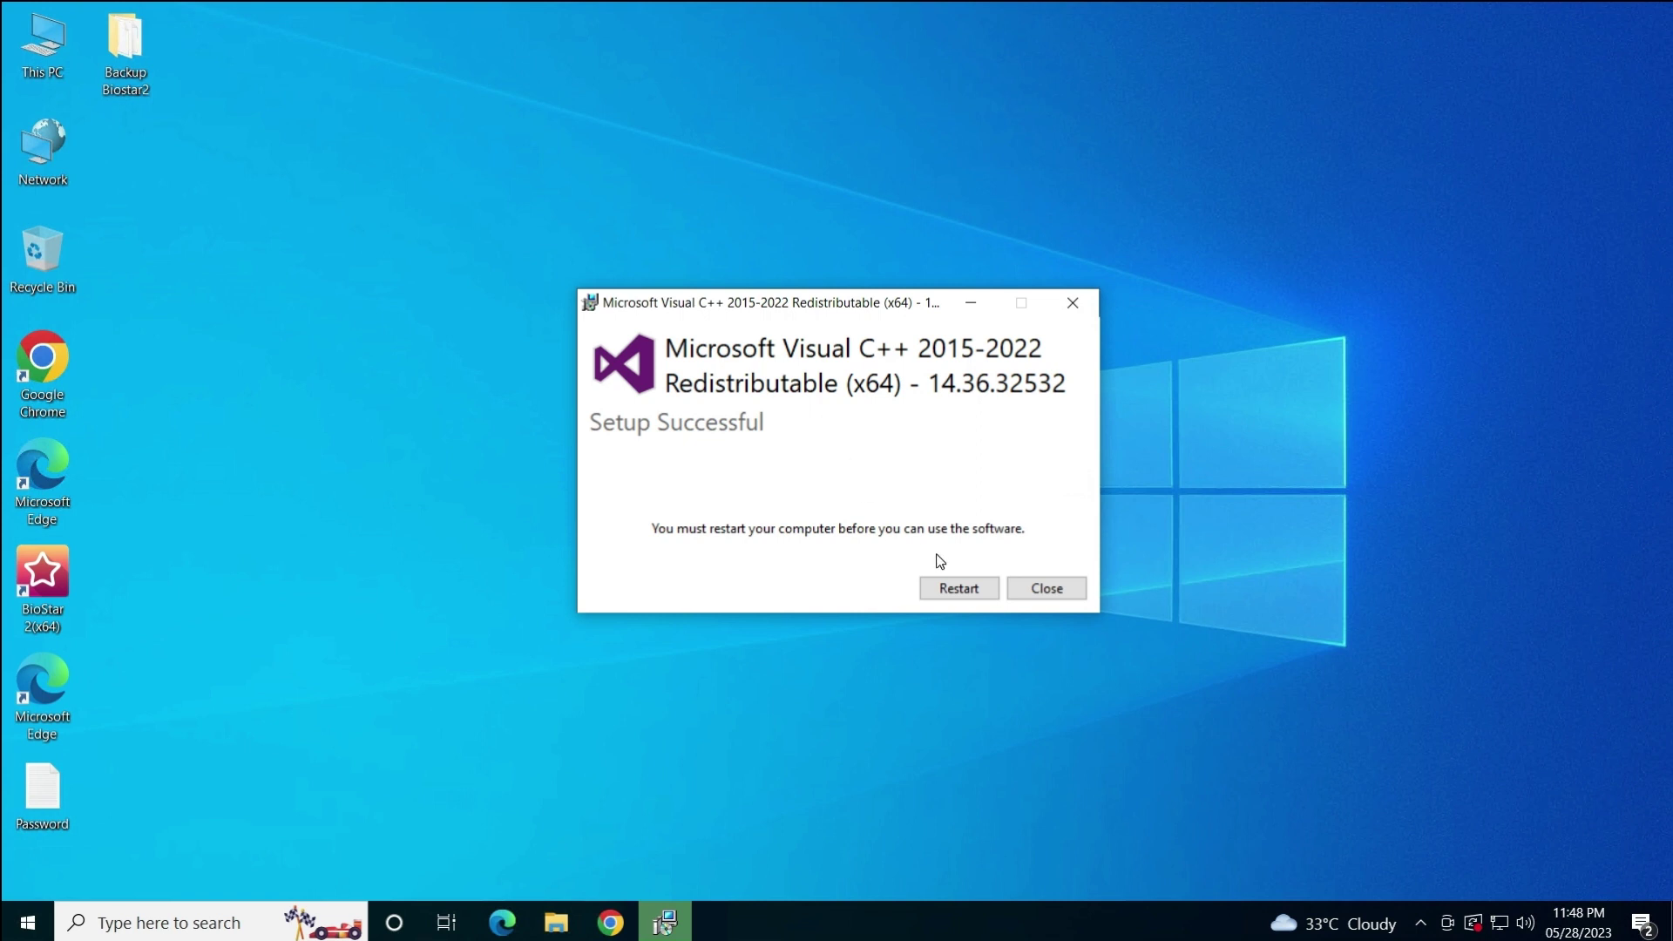
click(959, 589)
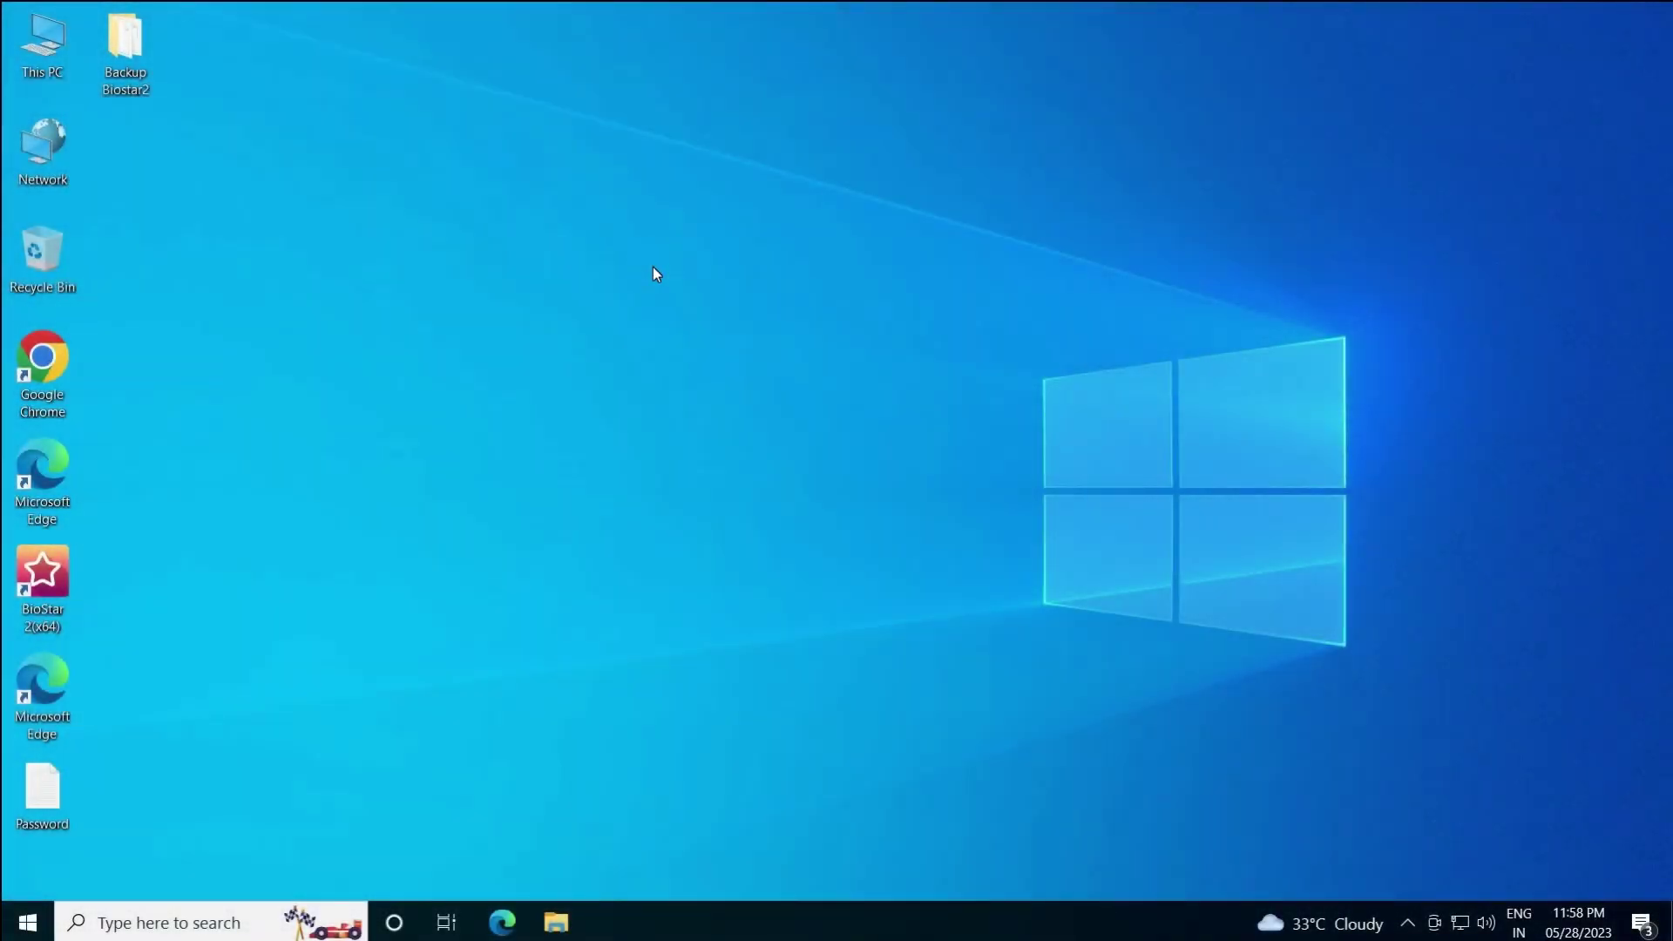
Start the mysql-workbench-community-8.0.33 installer from the Downloads folder and close the File Explorer window
key(super+e)
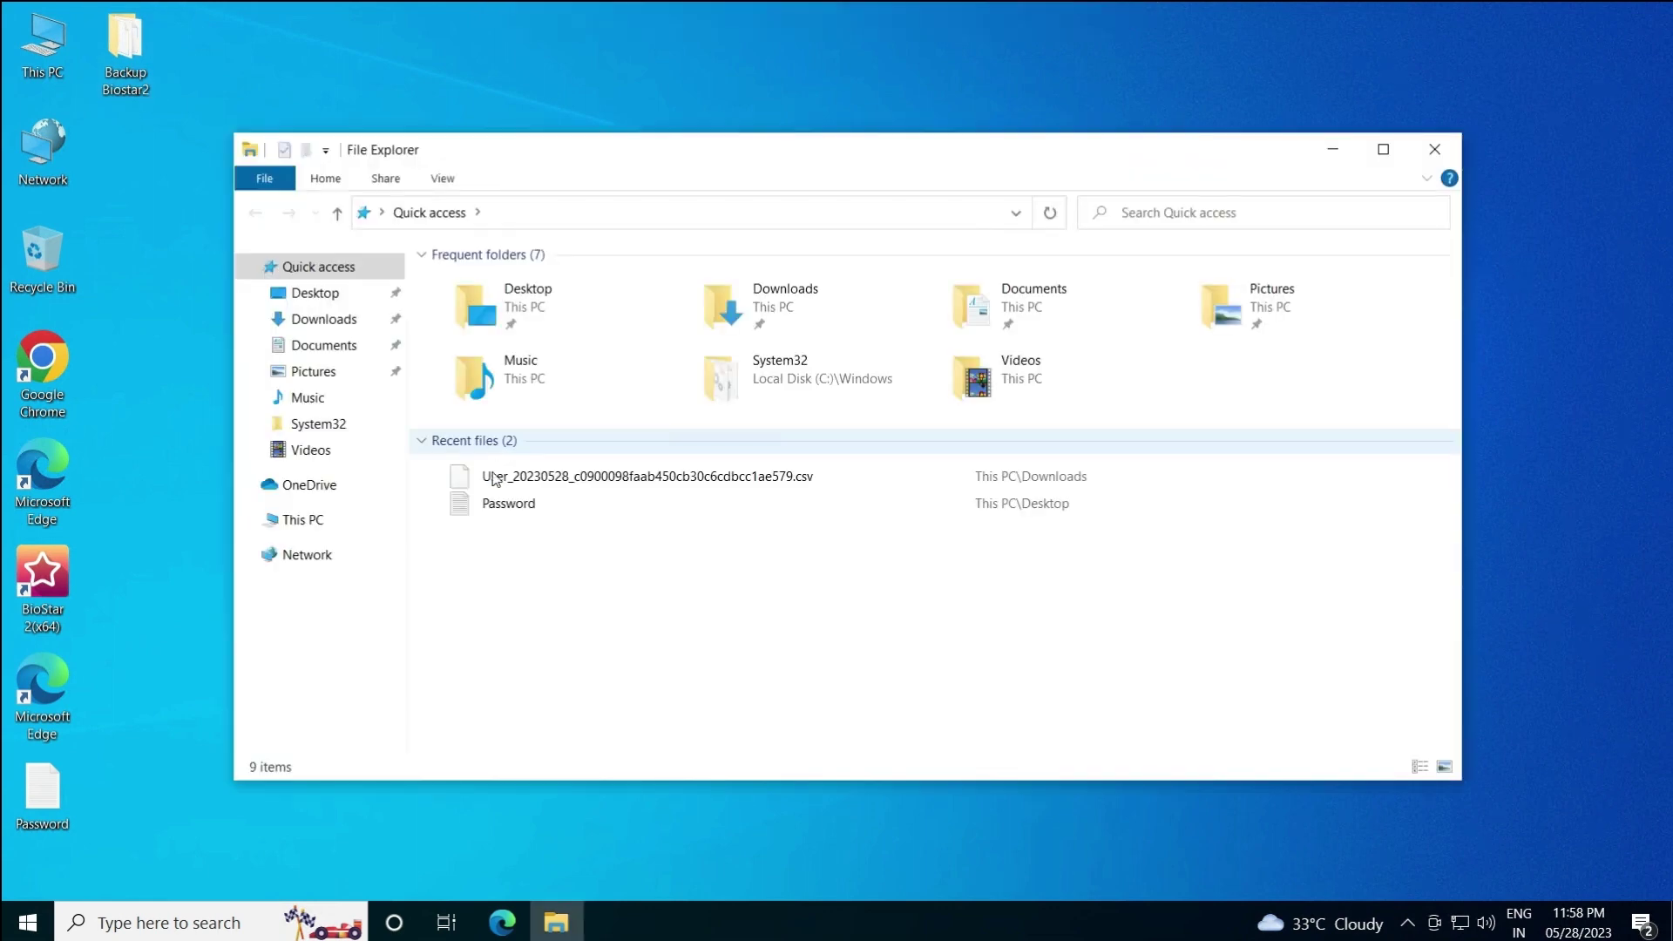
click(340, 322)
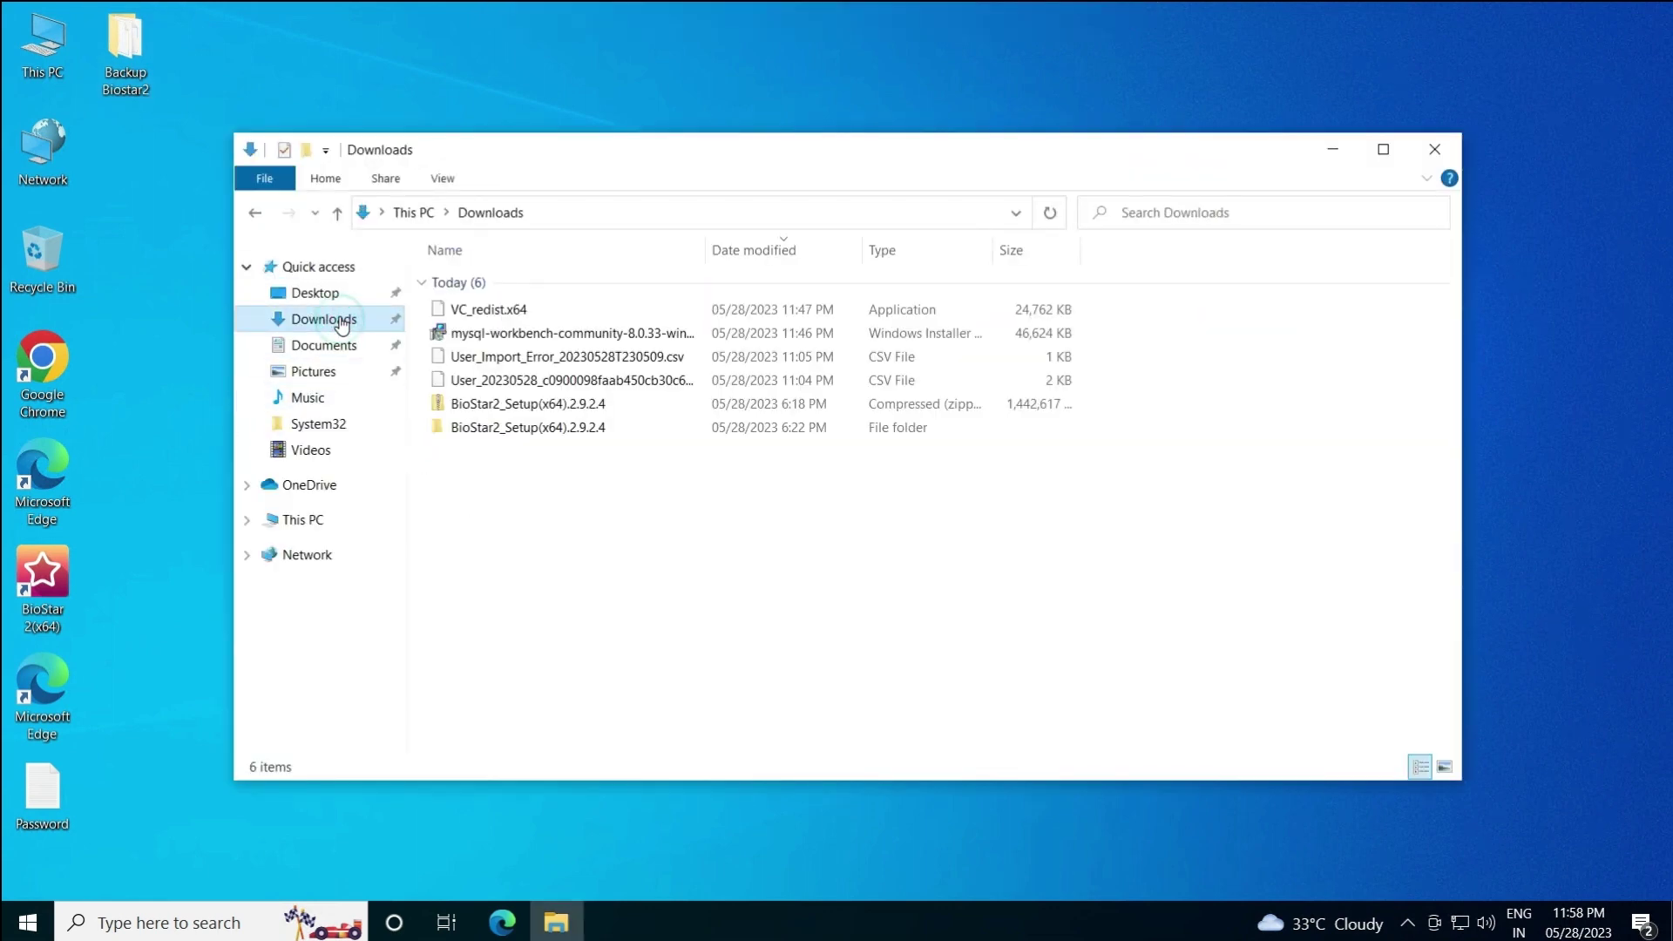
double_click(485, 333)
right_click(484, 332)
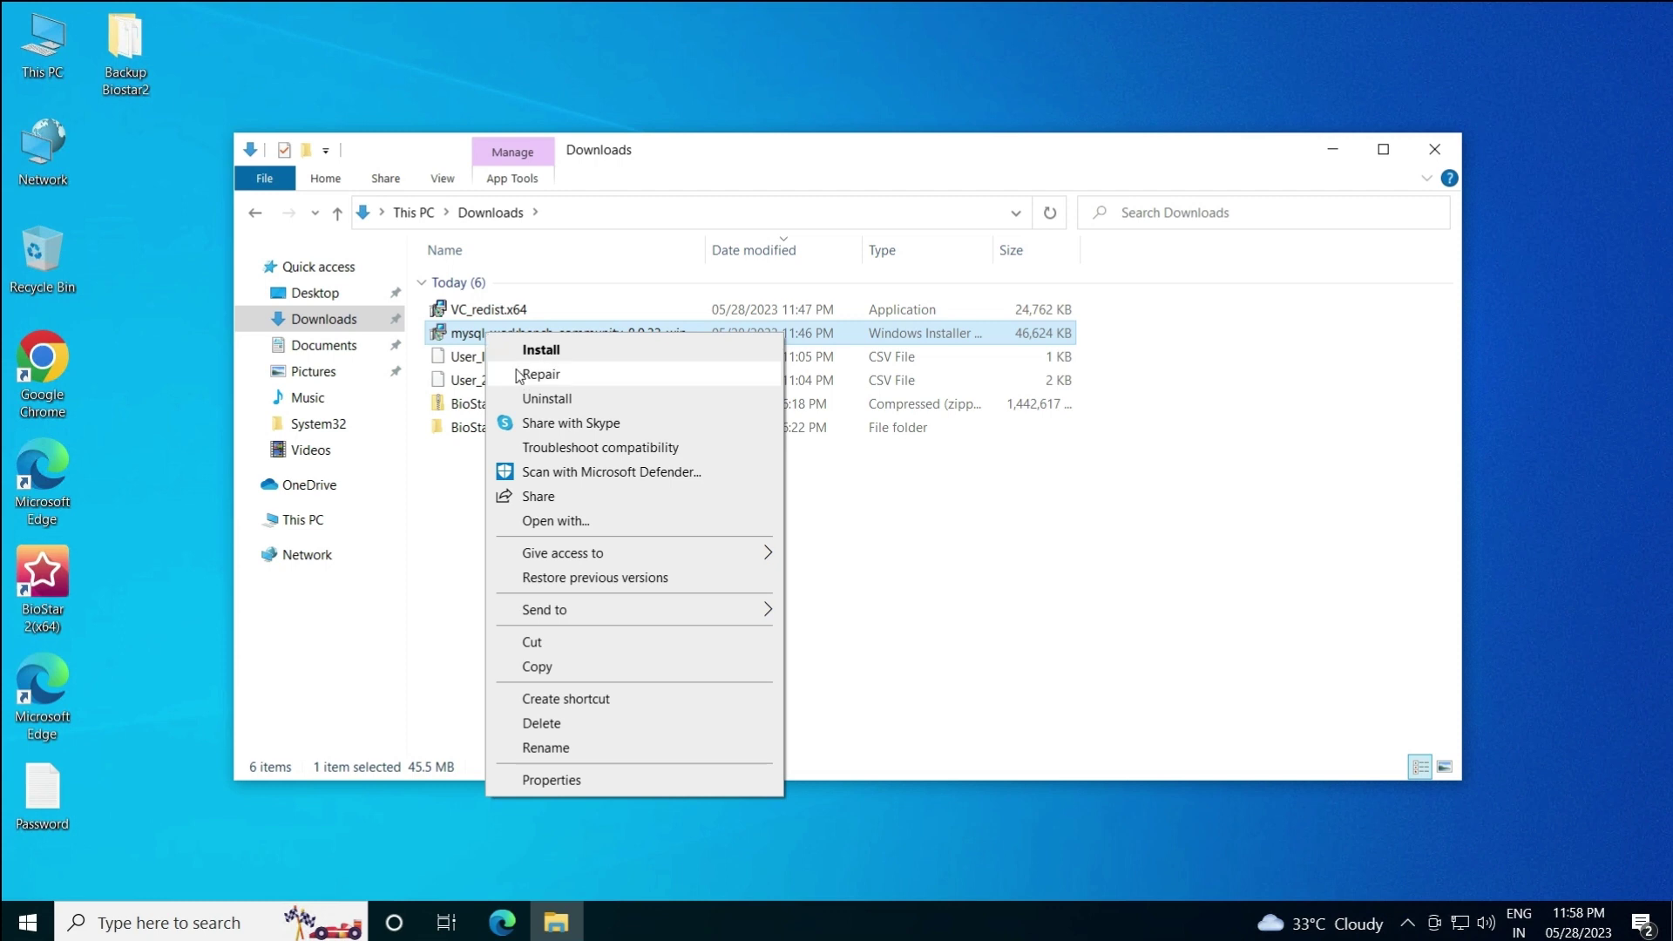
click(634, 348)
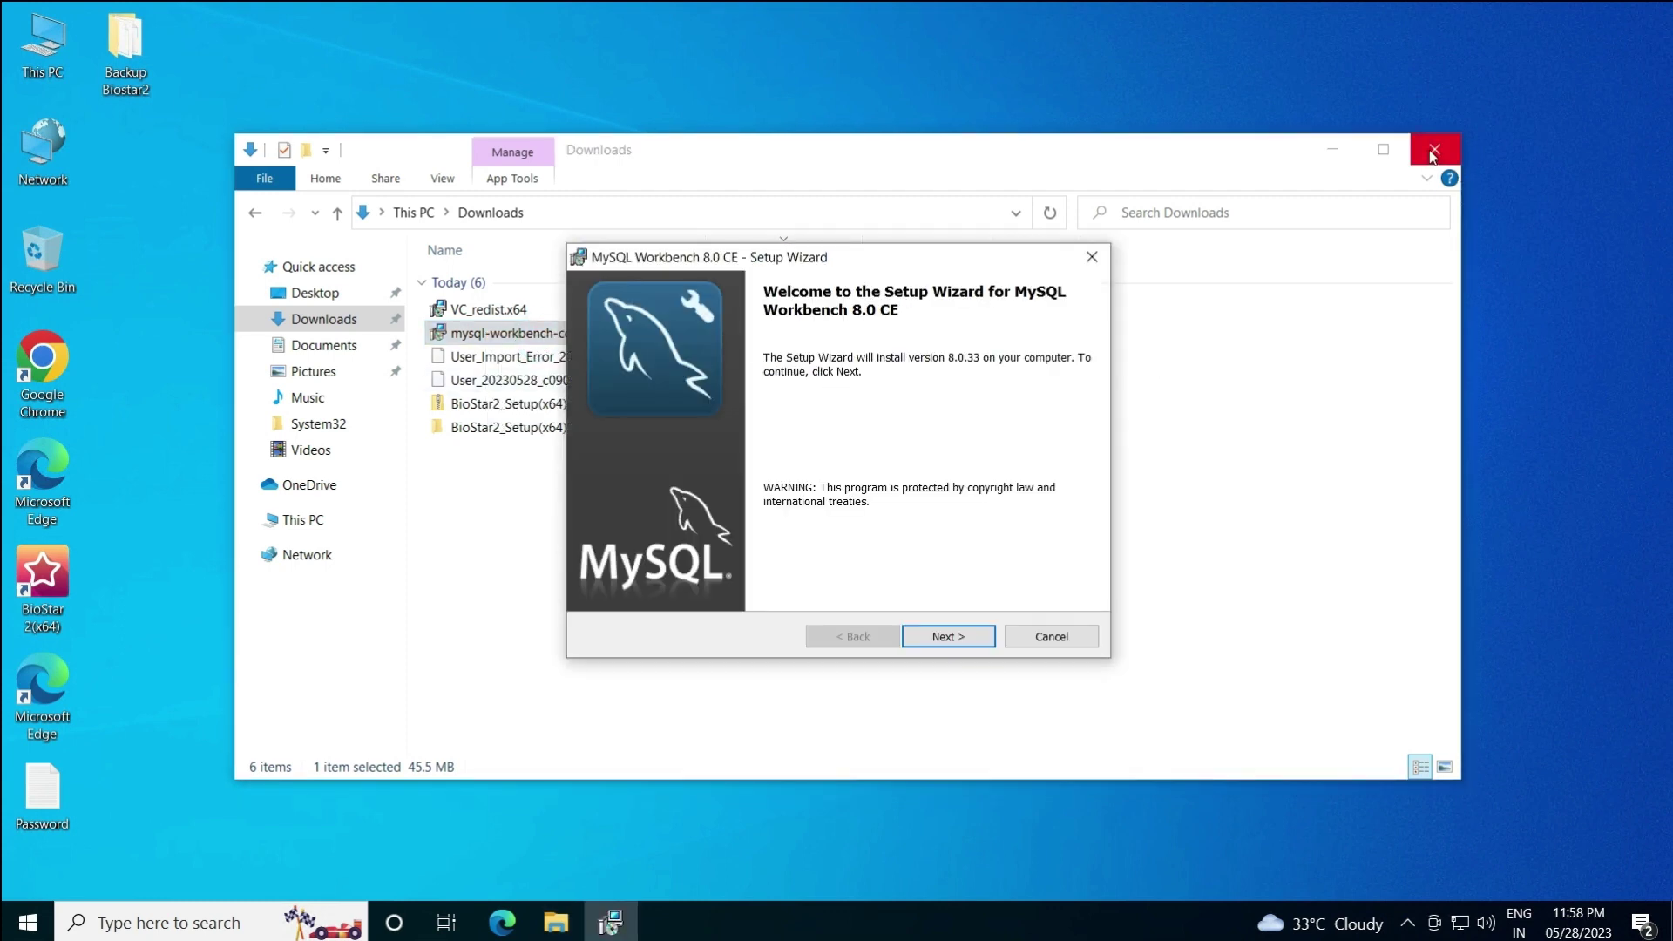
click(1434, 149)
Install MySQL Workbench 8.0 CE in the default destination folder with the Complete setup type, allowing changes to the device
click(951, 639)
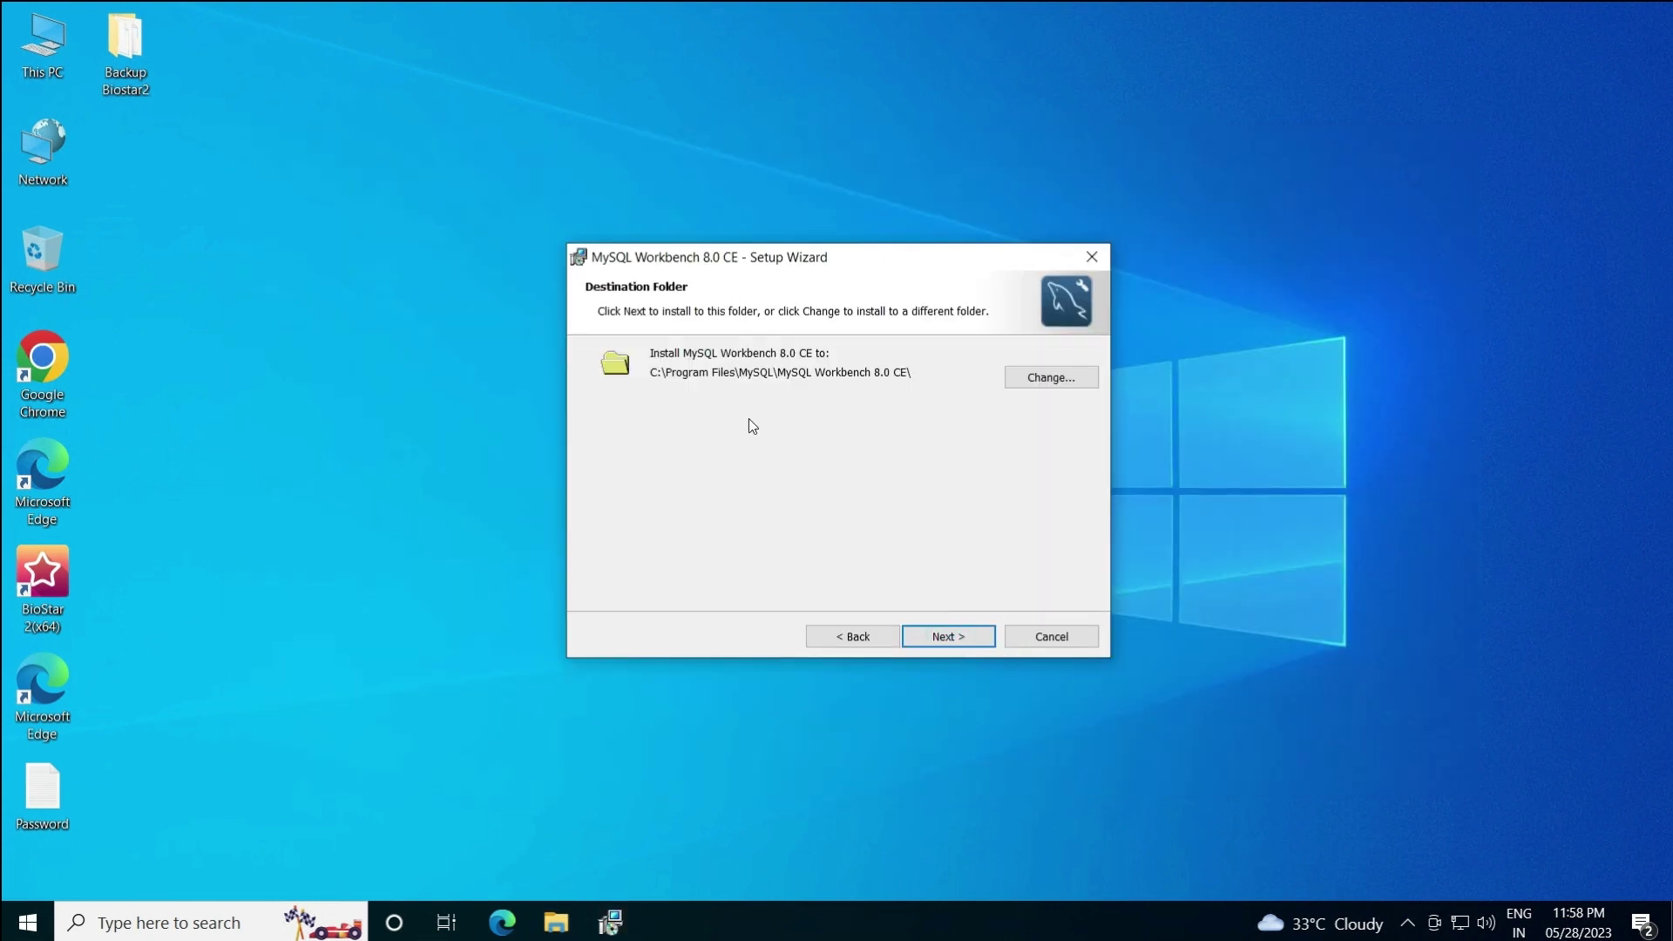
click(951, 638)
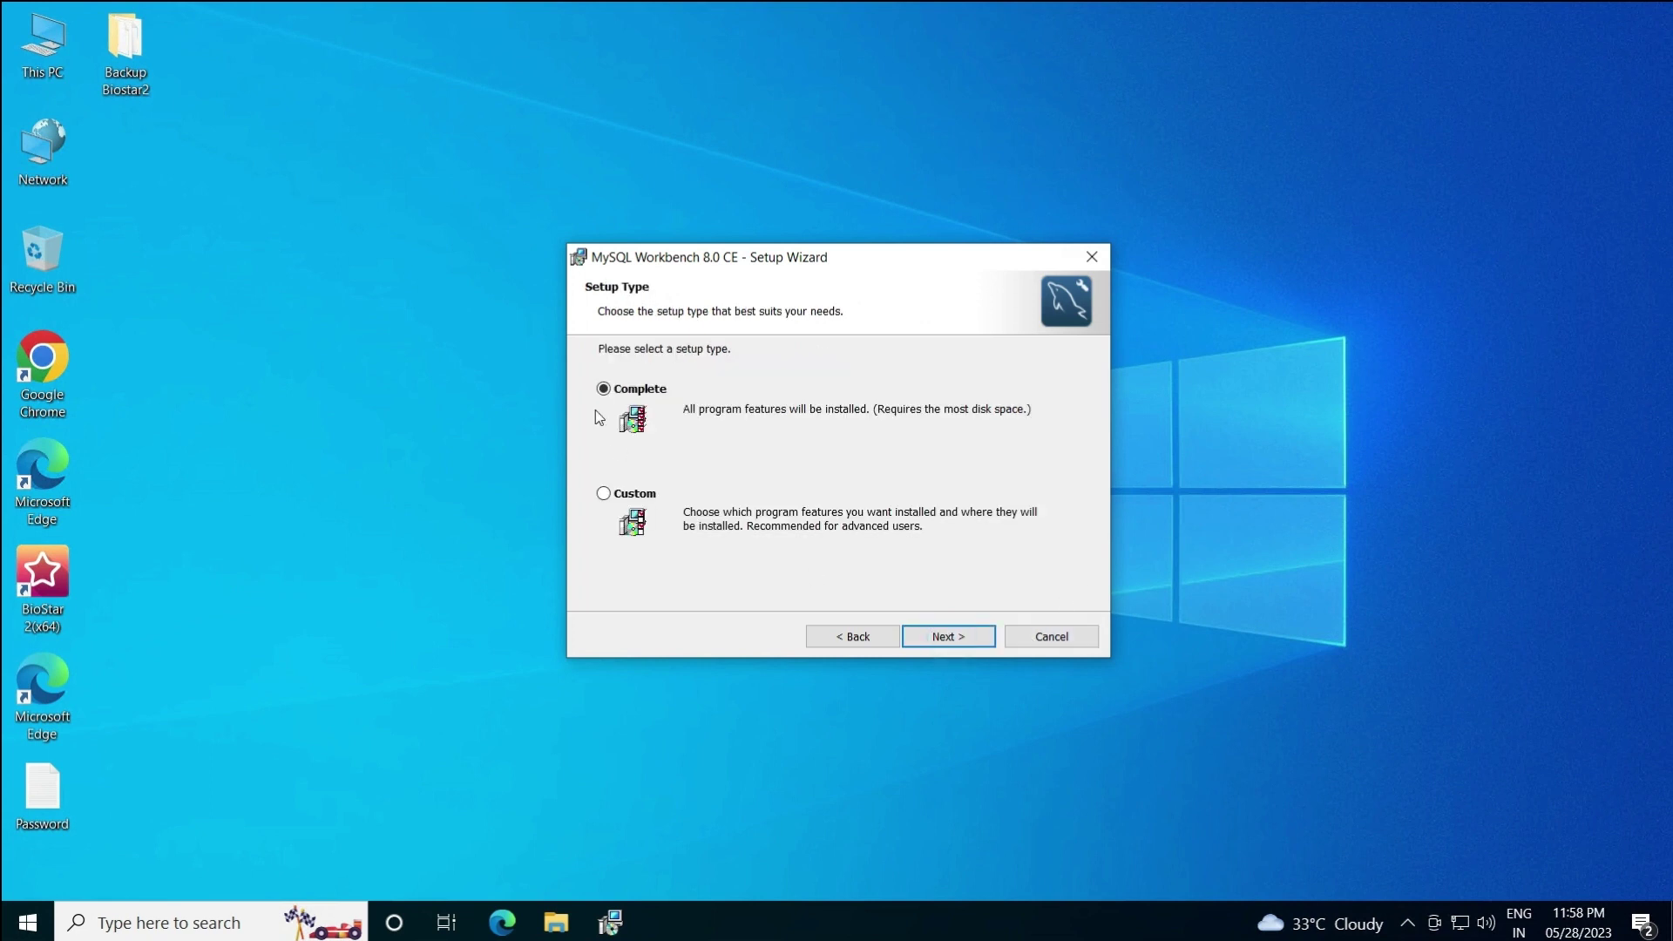
click(935, 631)
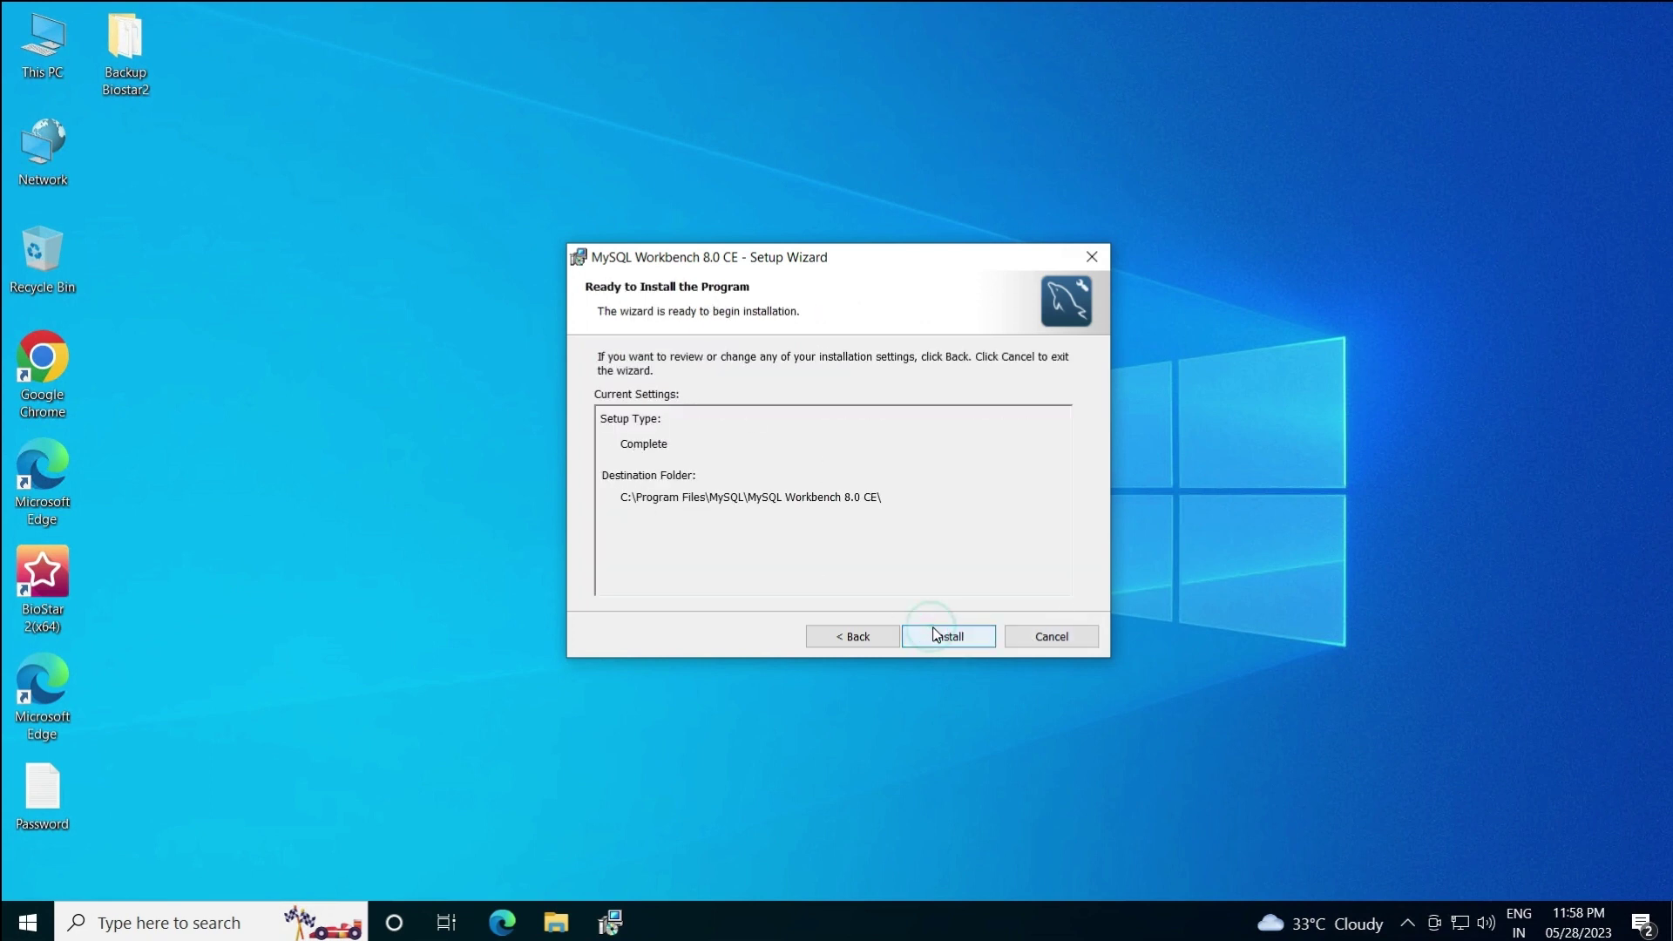
click(934, 634)
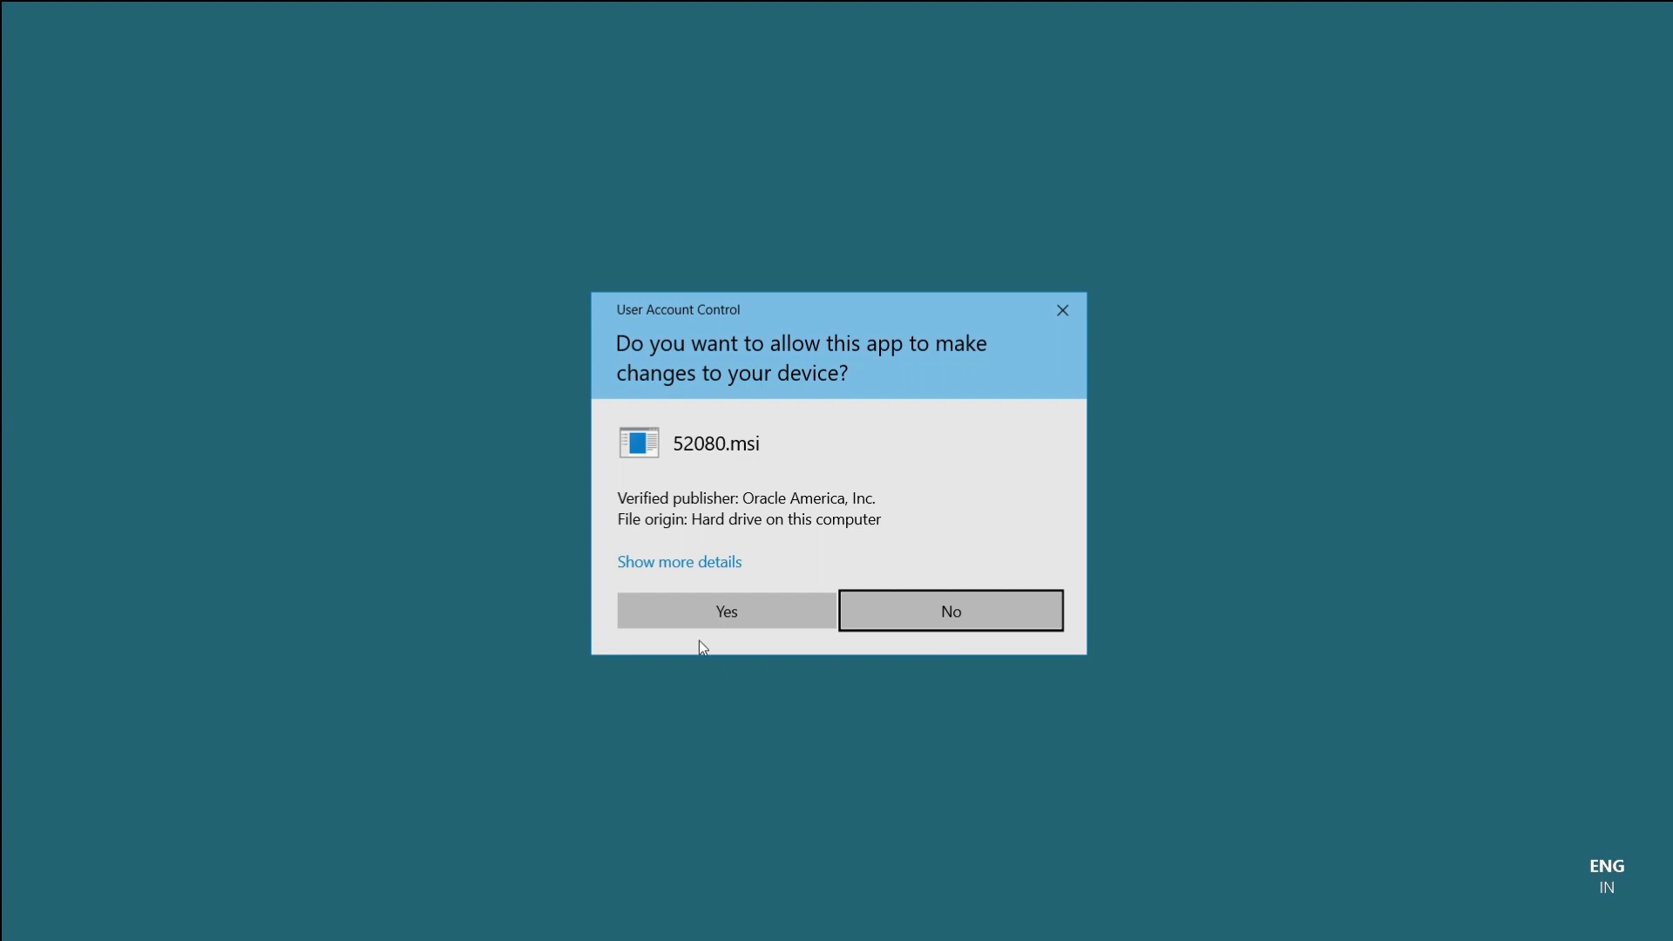
click(724, 614)
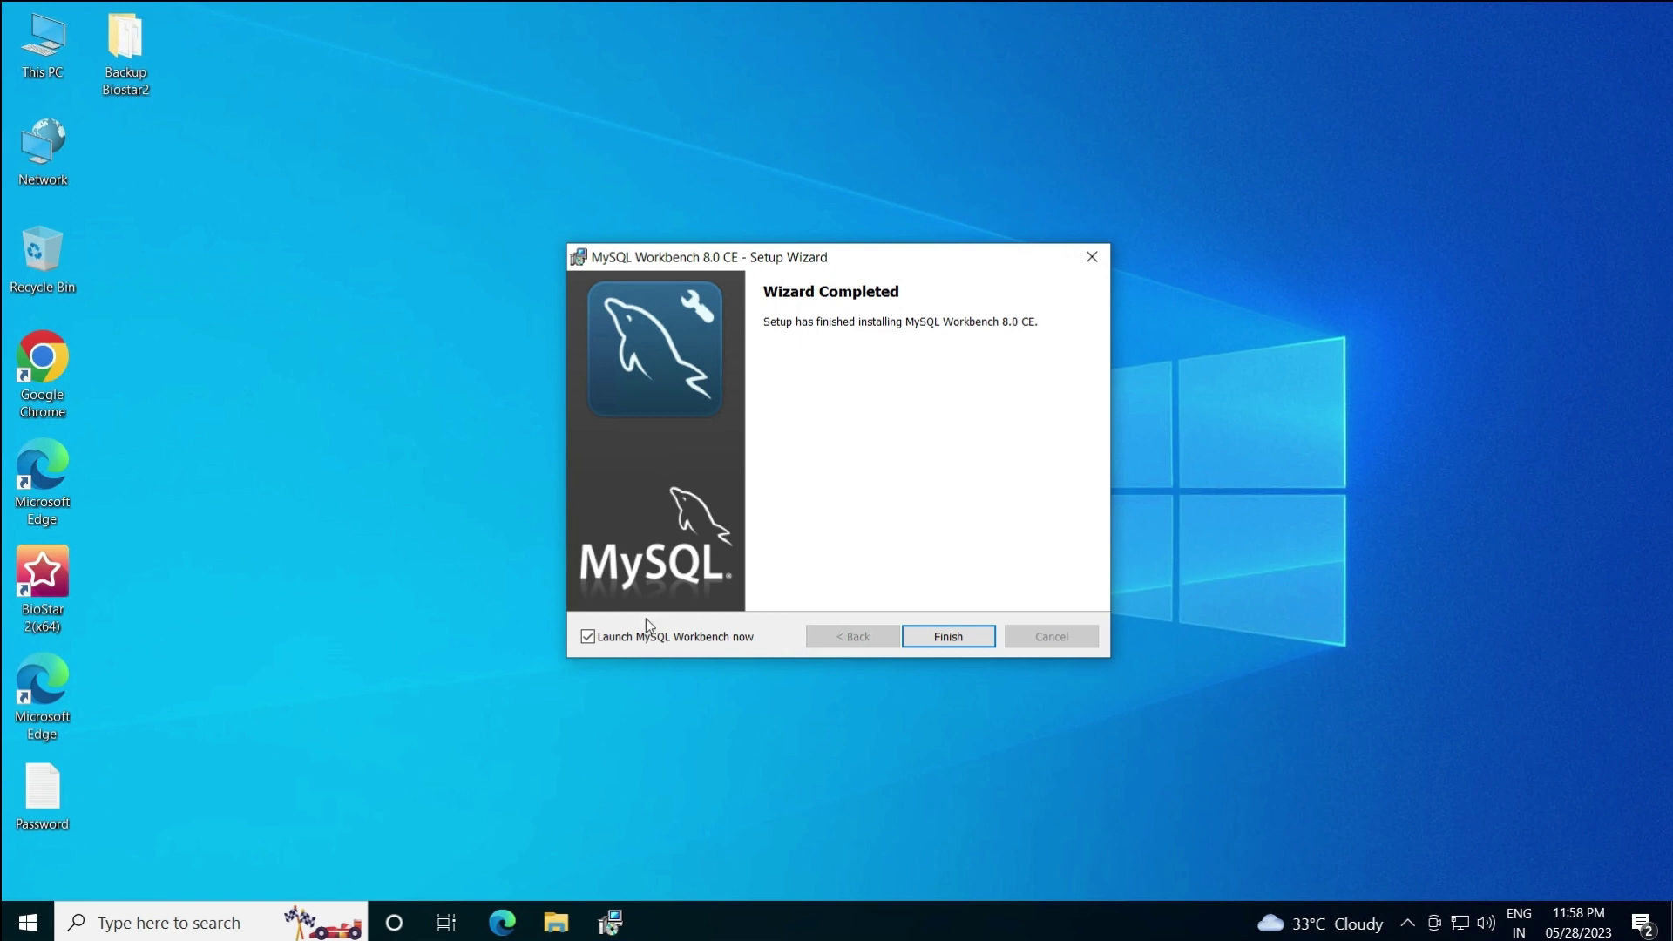
Finish the setup wizard with the option to launch MySQL Workbench now enabled
click(602, 635)
click(603, 635)
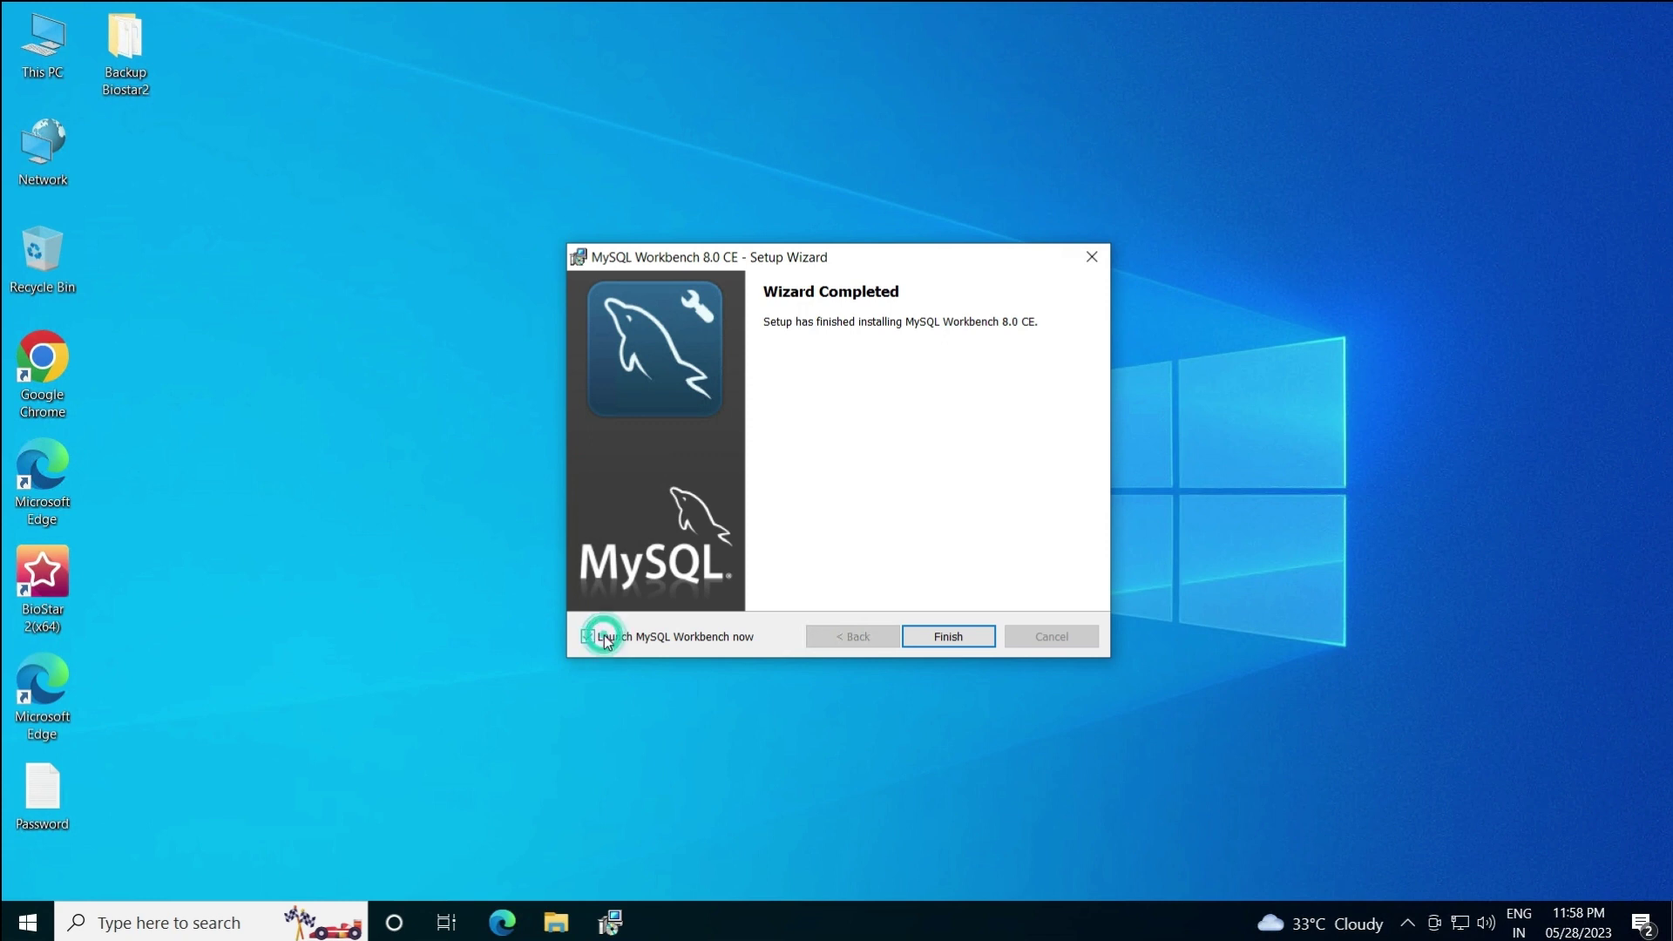
click(950, 638)
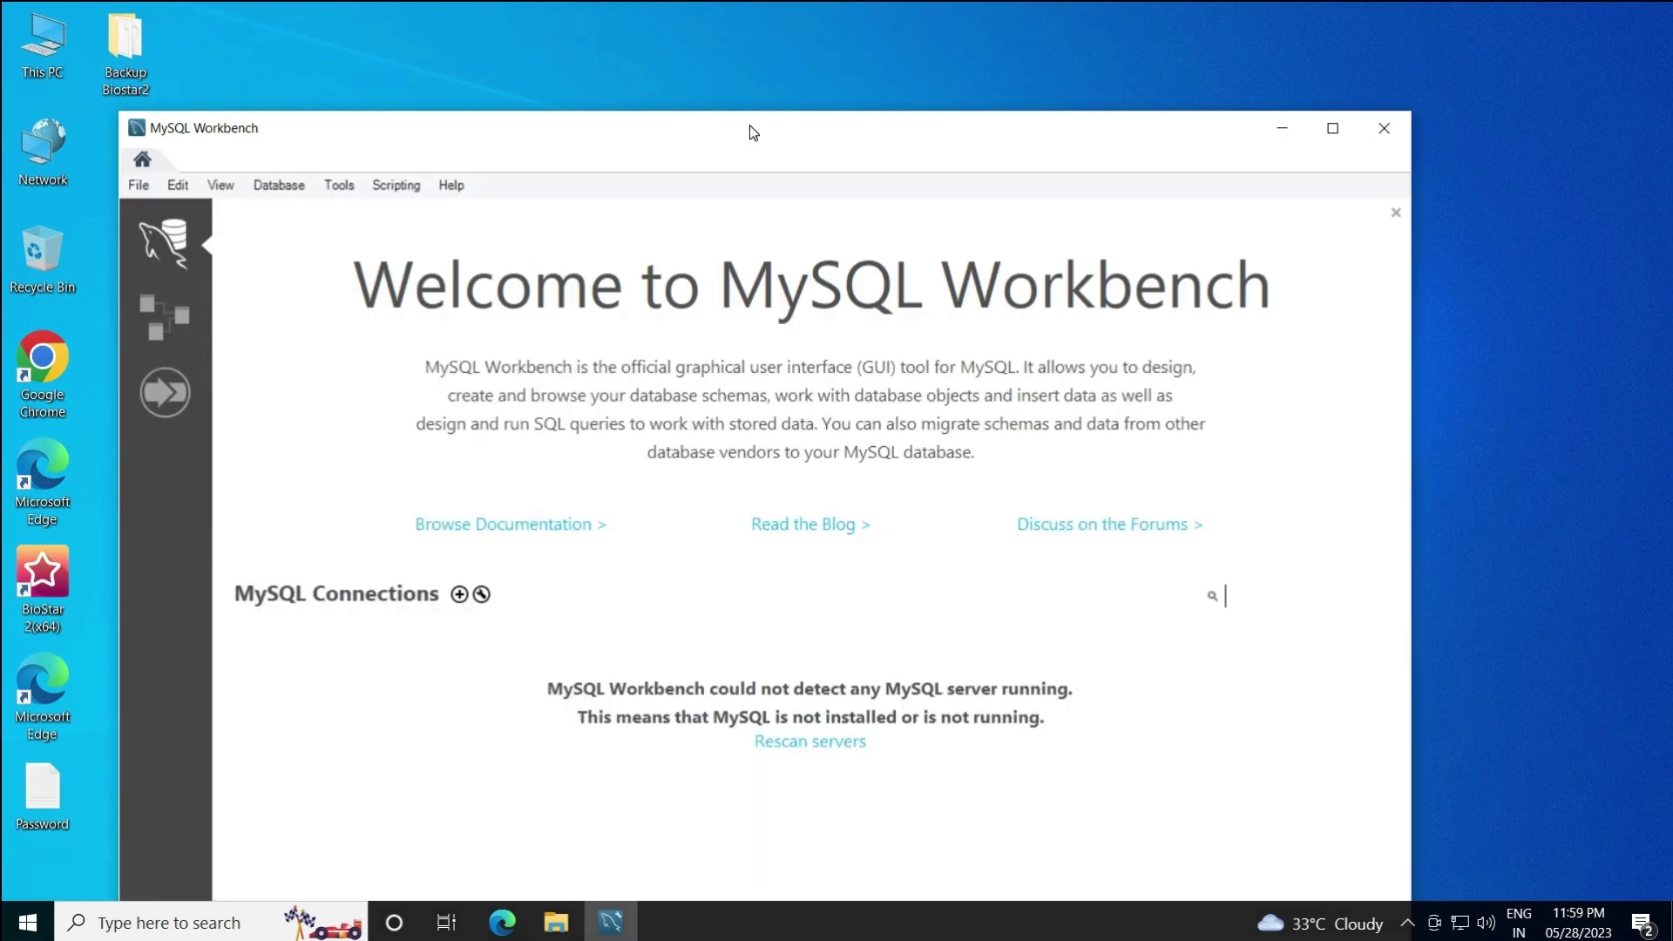
Maximize the MySQL Workbench window and open BioStar Setting to check the database server's host and port
double_click(753, 132)
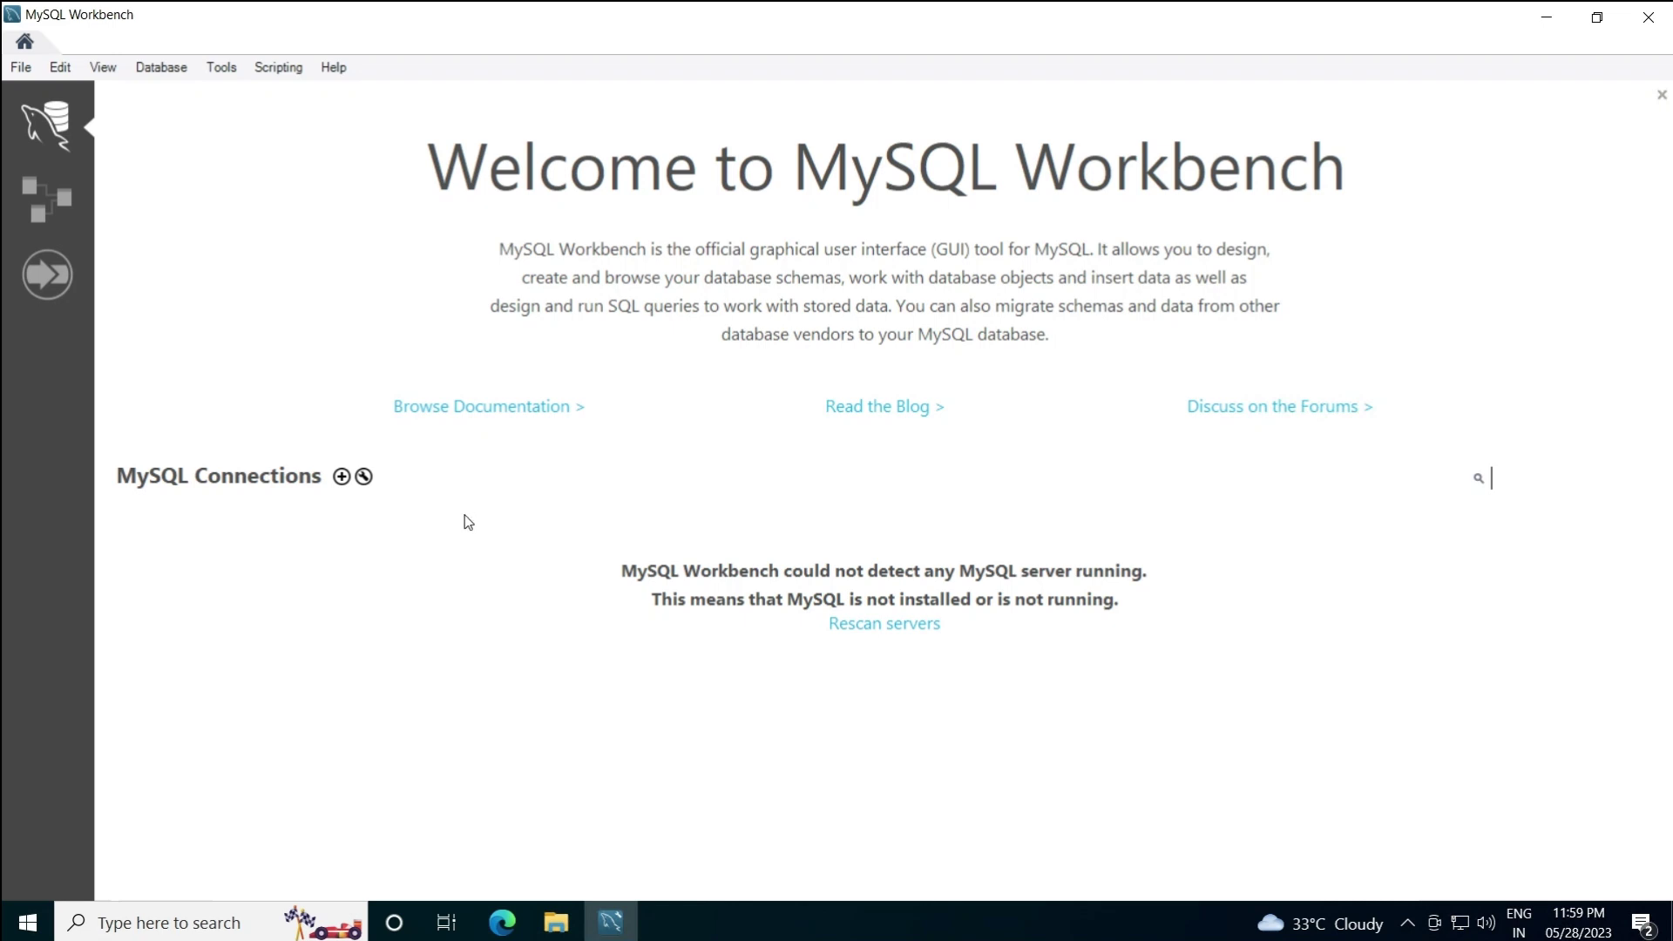
click(26, 928)
text(b io)
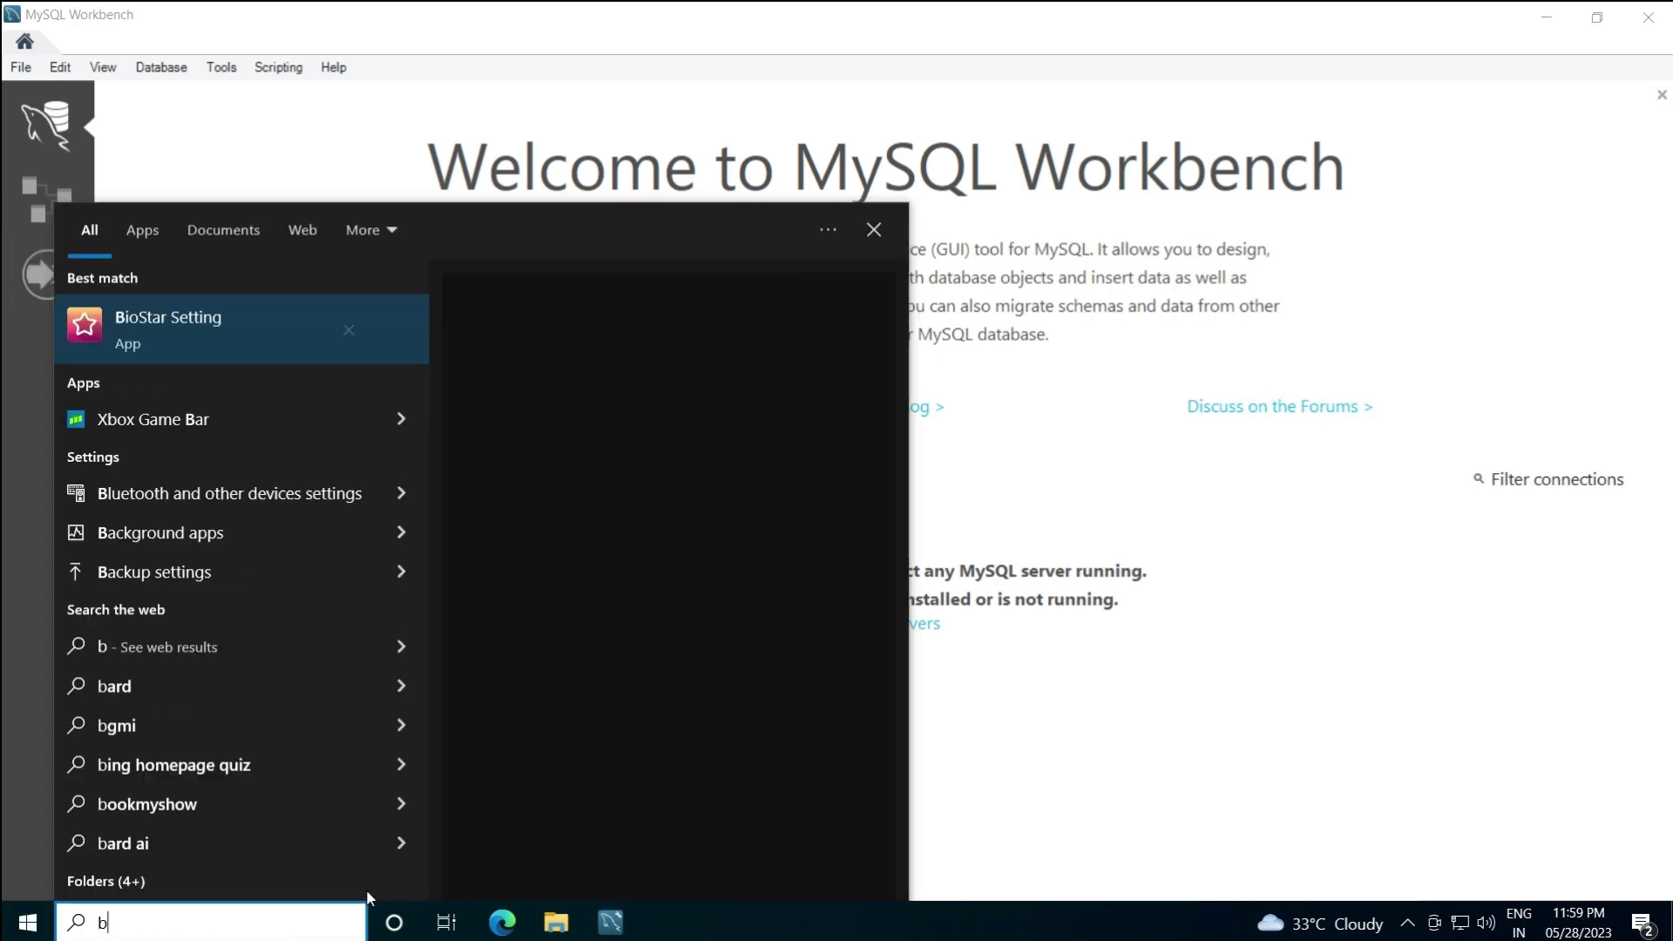
key(BackSpace)
key(BackSpace)
key(BackSpace)
text(io)
key(Return)
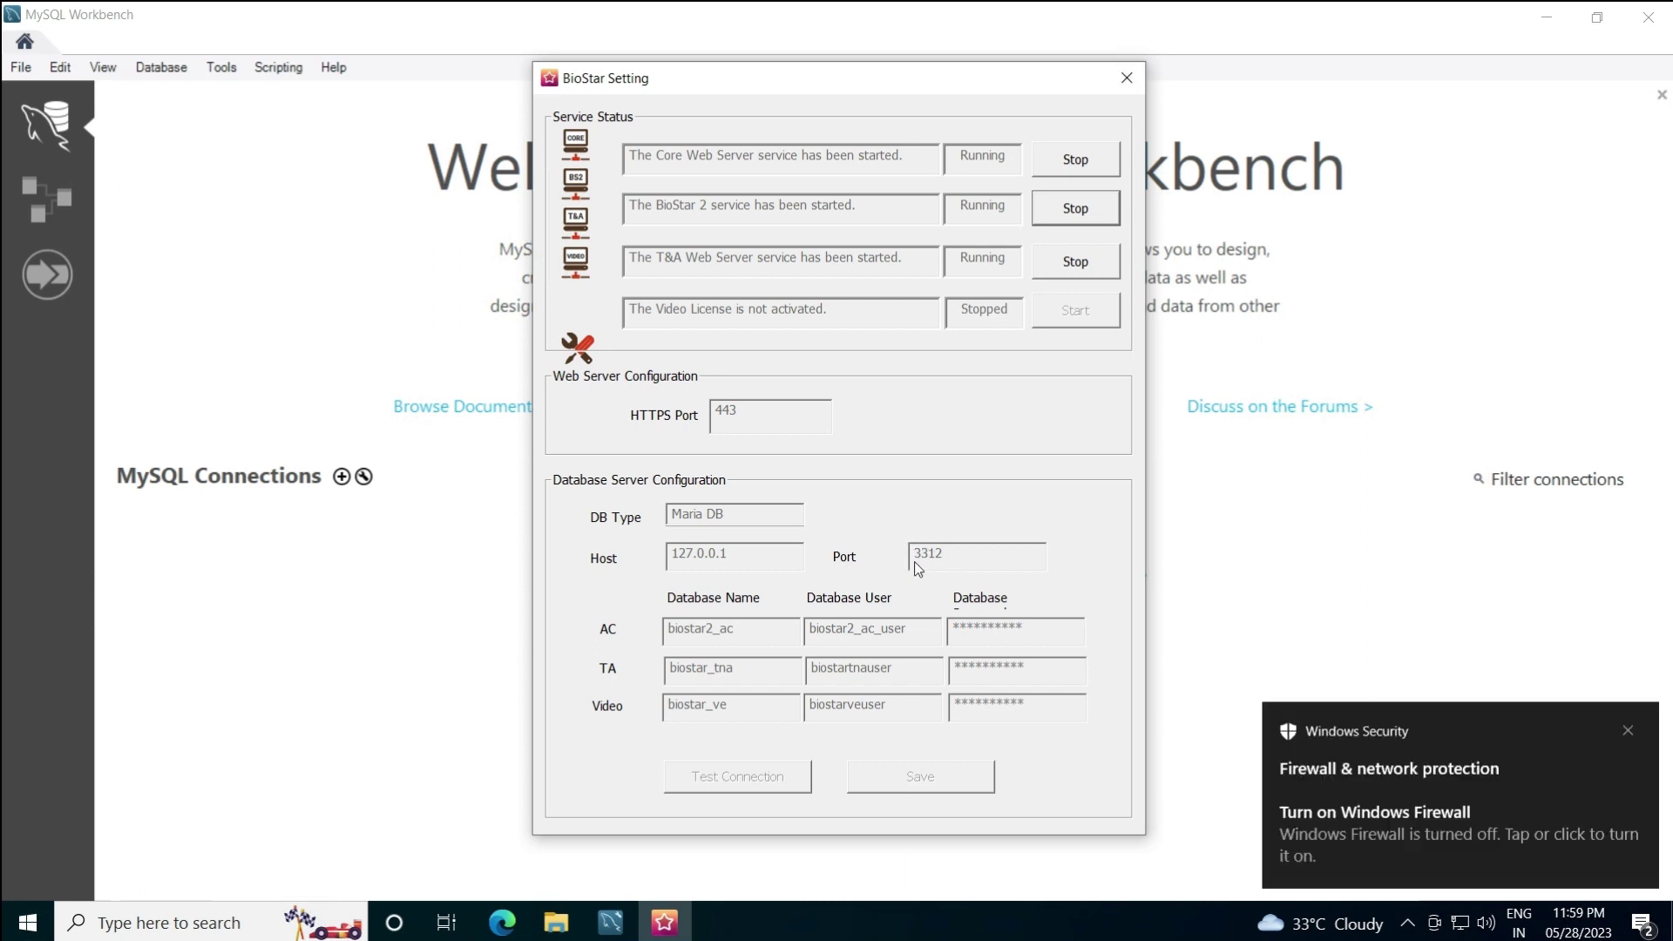
click(1630, 733)
Start a new MySQL connection in MySQL Workbench, name it Niostar2 and set its port to 3312
click(415, 619)
click(341, 477)
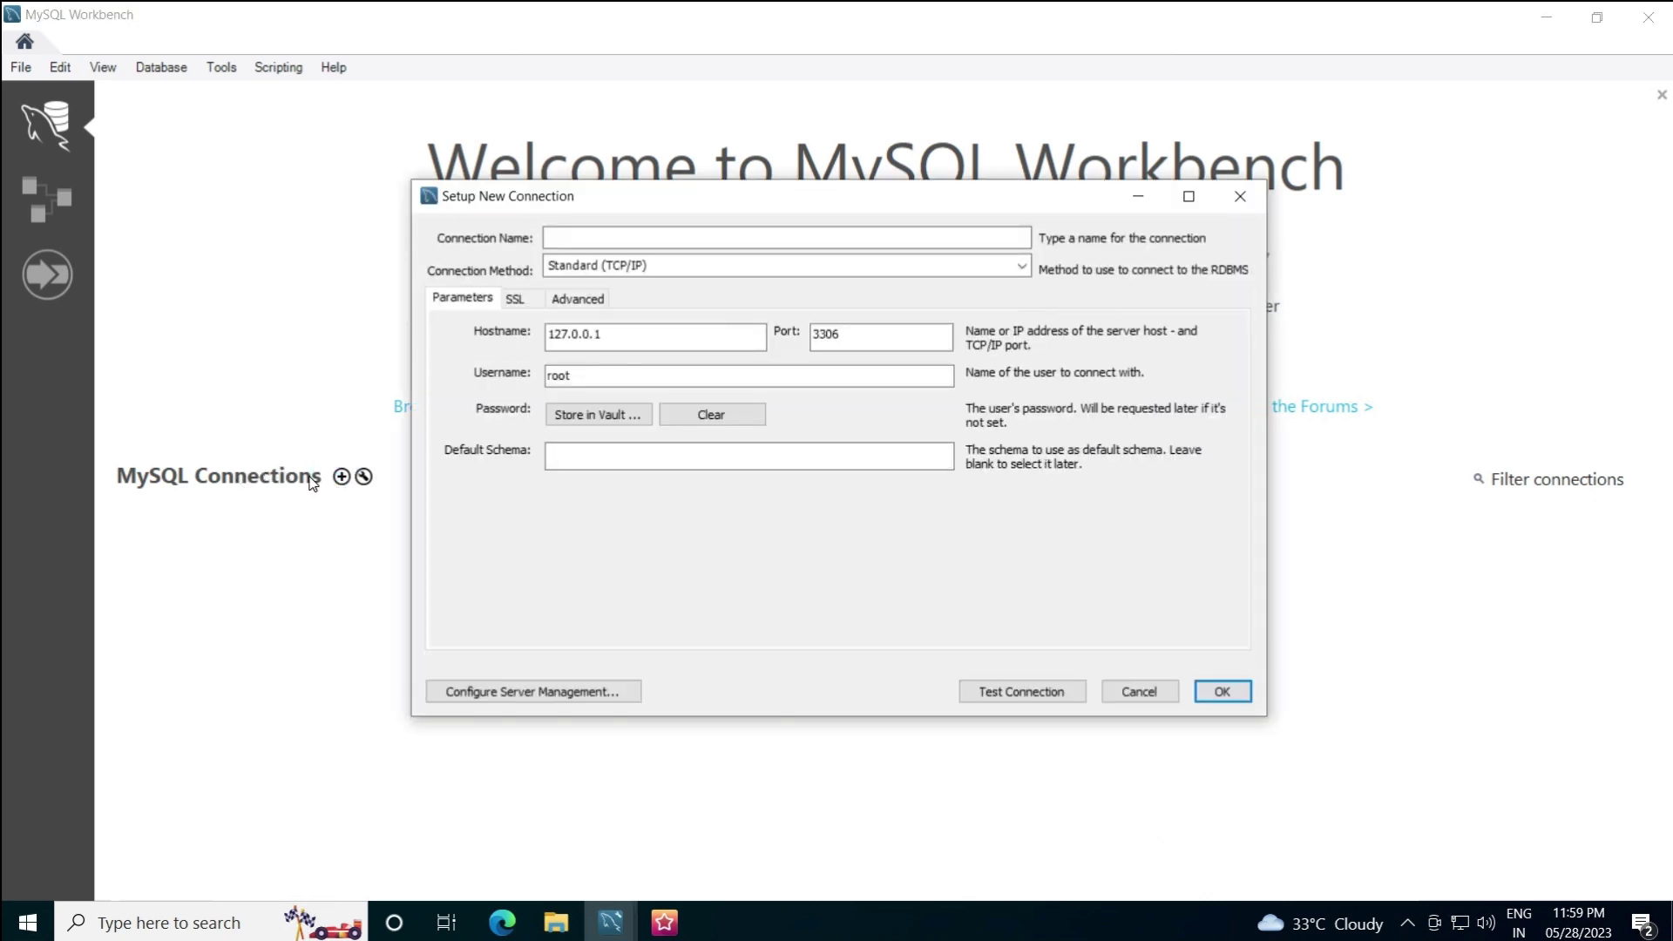
click(558, 237)
text(Niostar2)
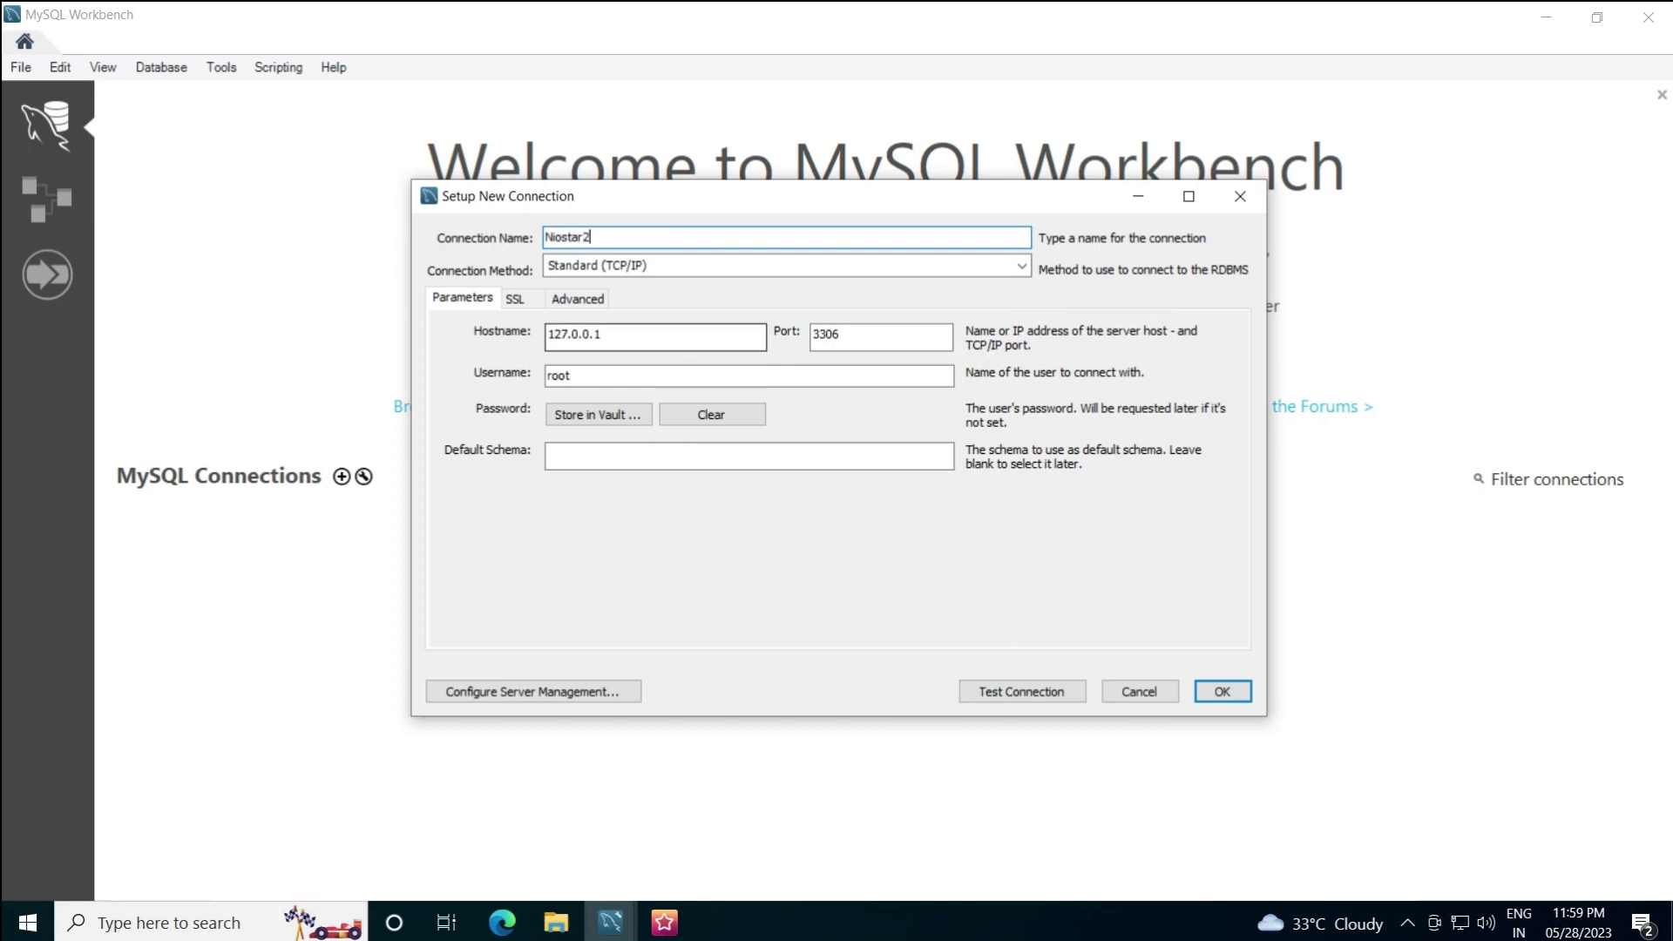
double_click(616, 334)
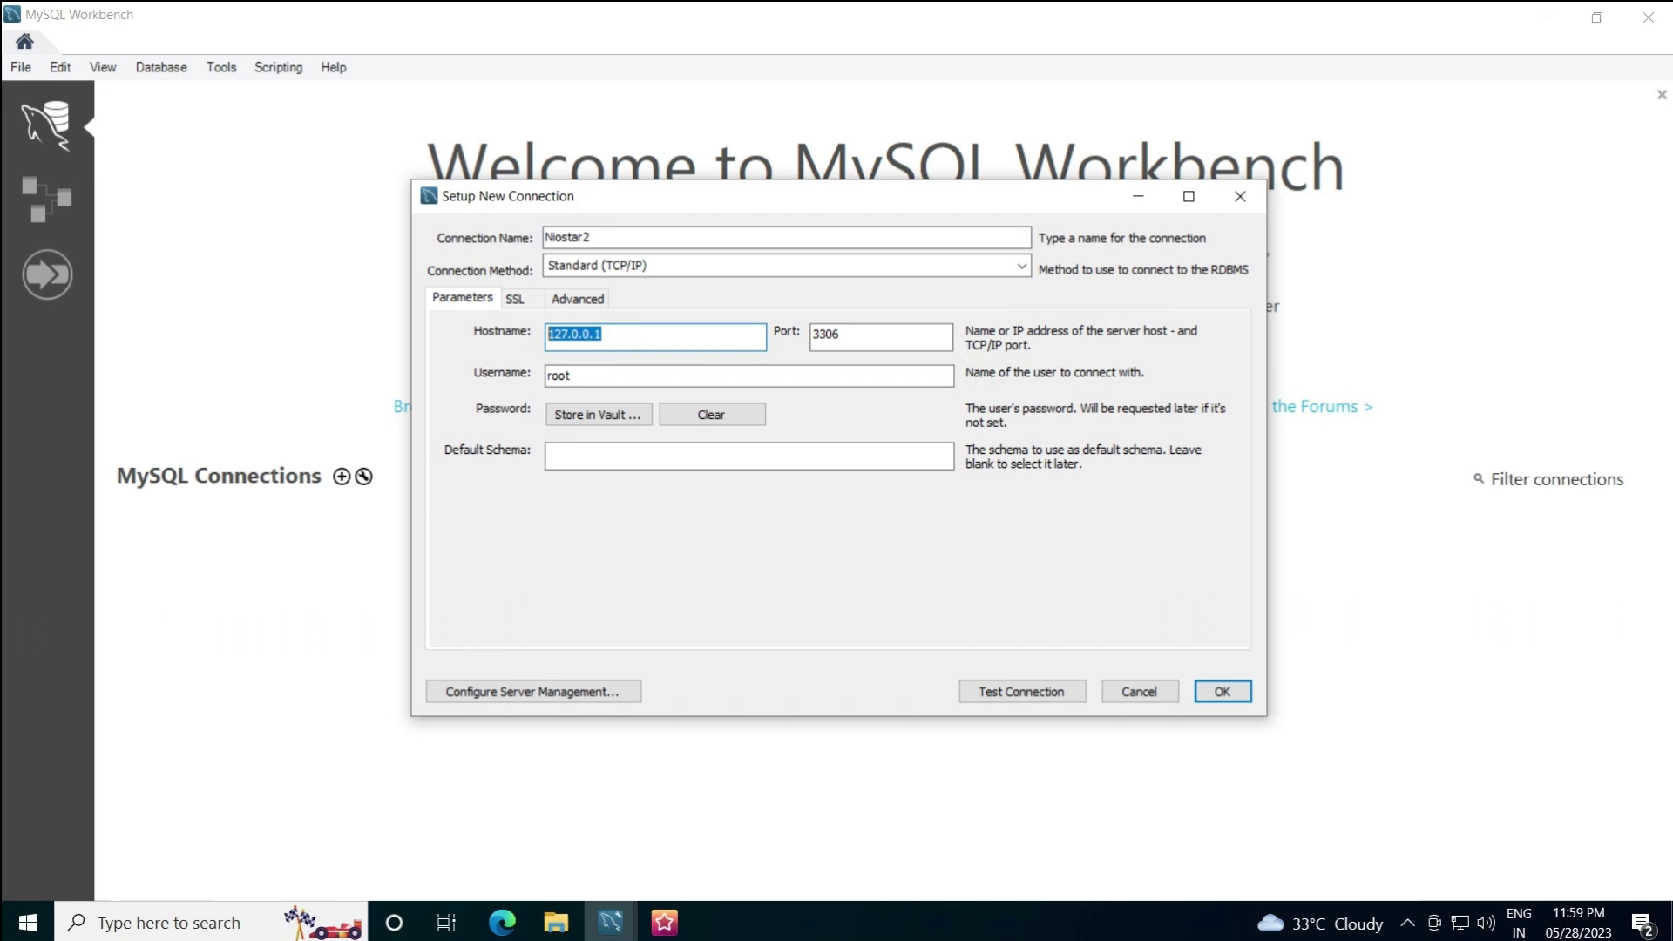
double_click(824, 334)
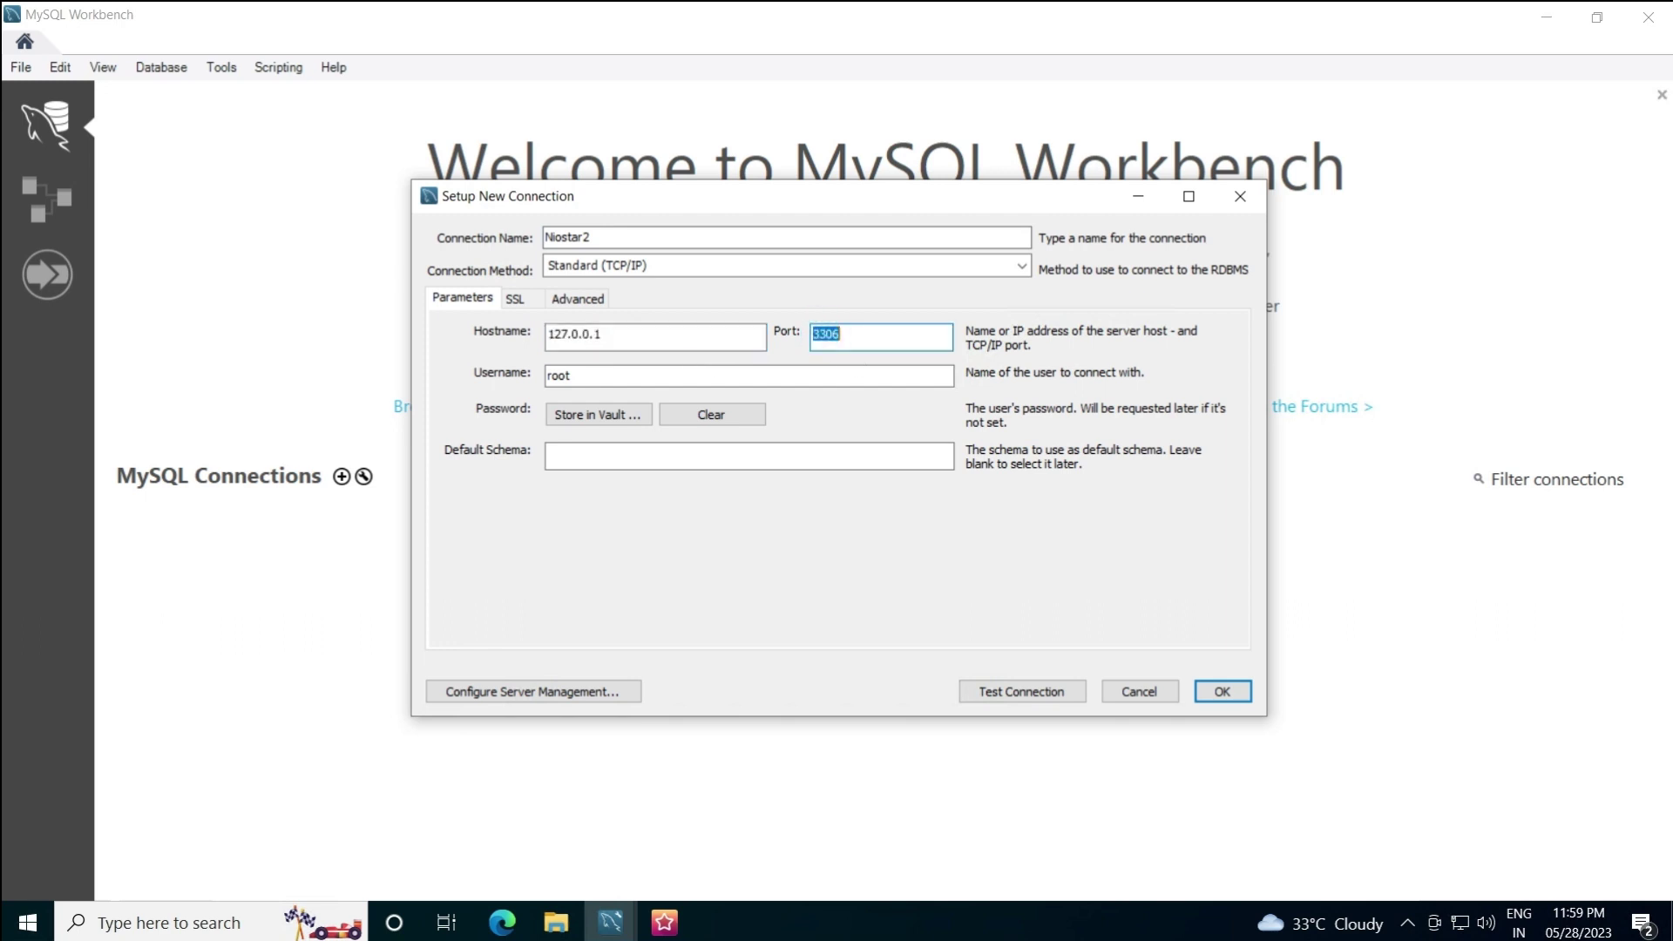
text(3312)
Copy the Maria db password from the Password file on the desktop and store it in the vault for the connection's root user
click(593, 417)
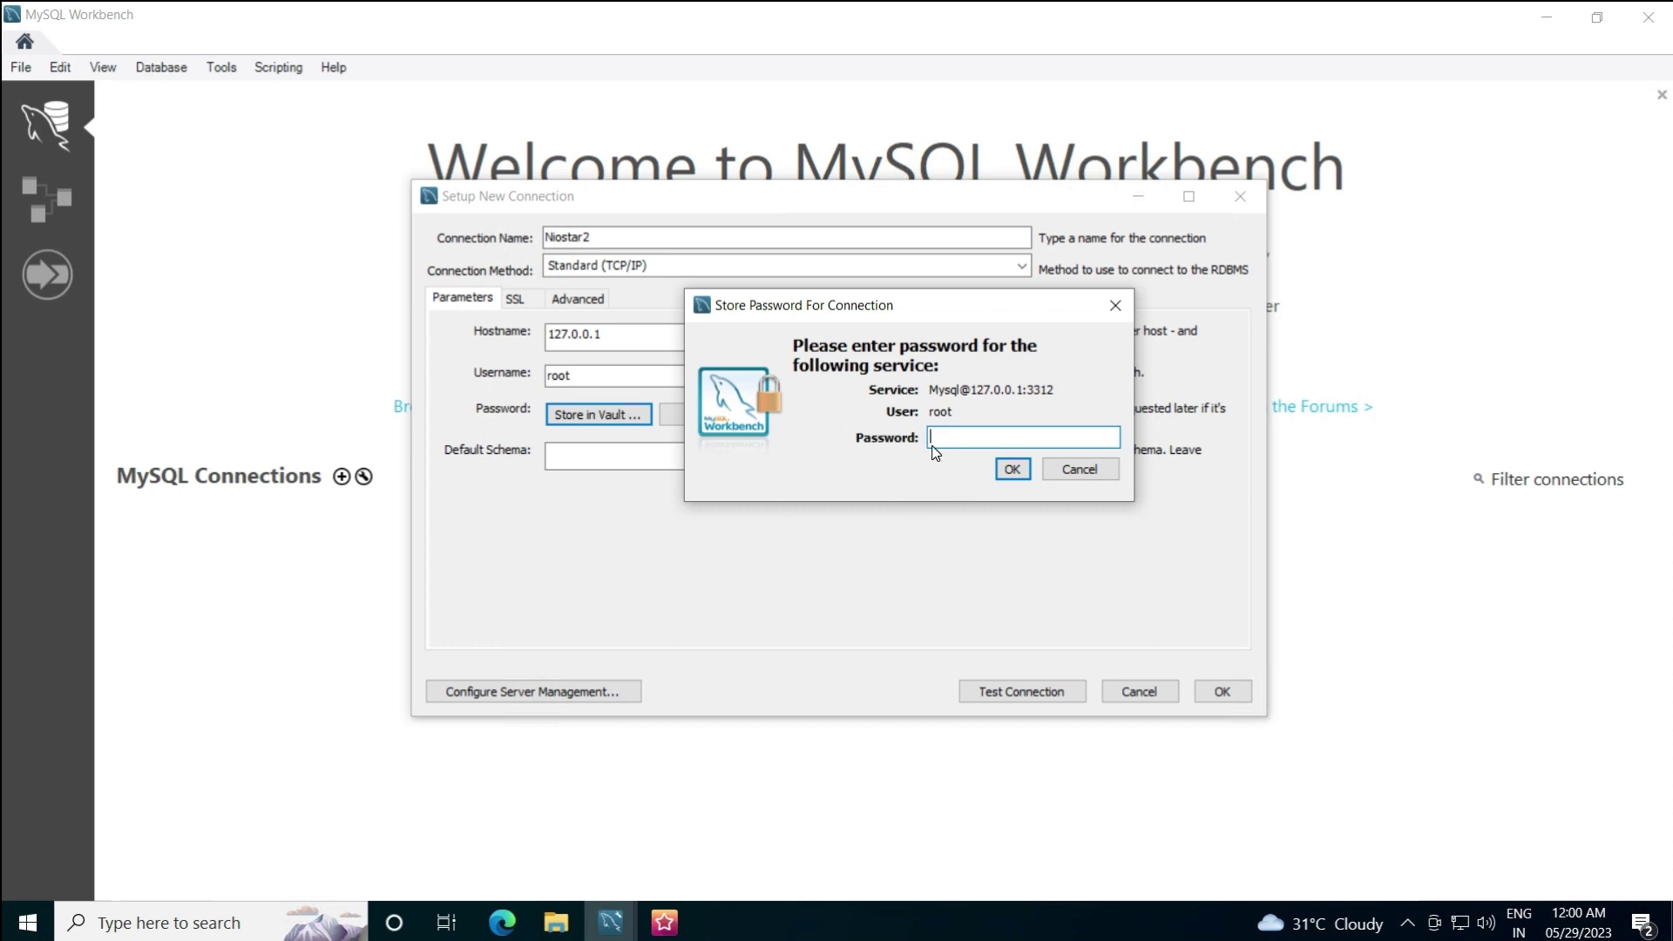
key(super+d)
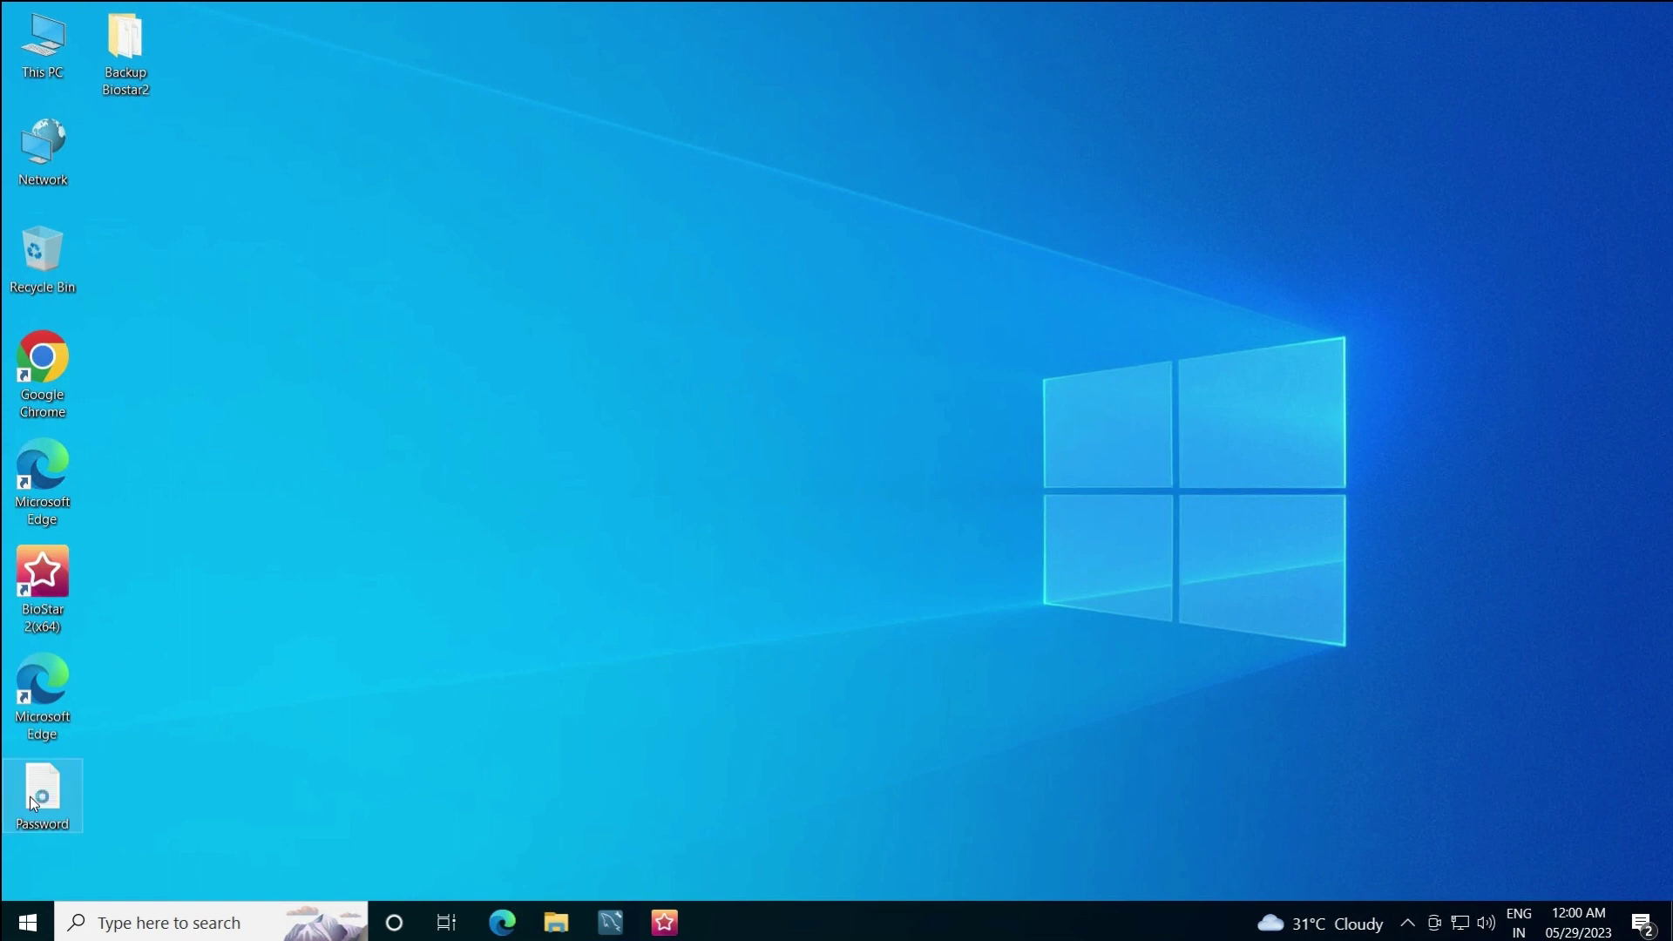
double_click(35, 793)
double_click(202, 199)
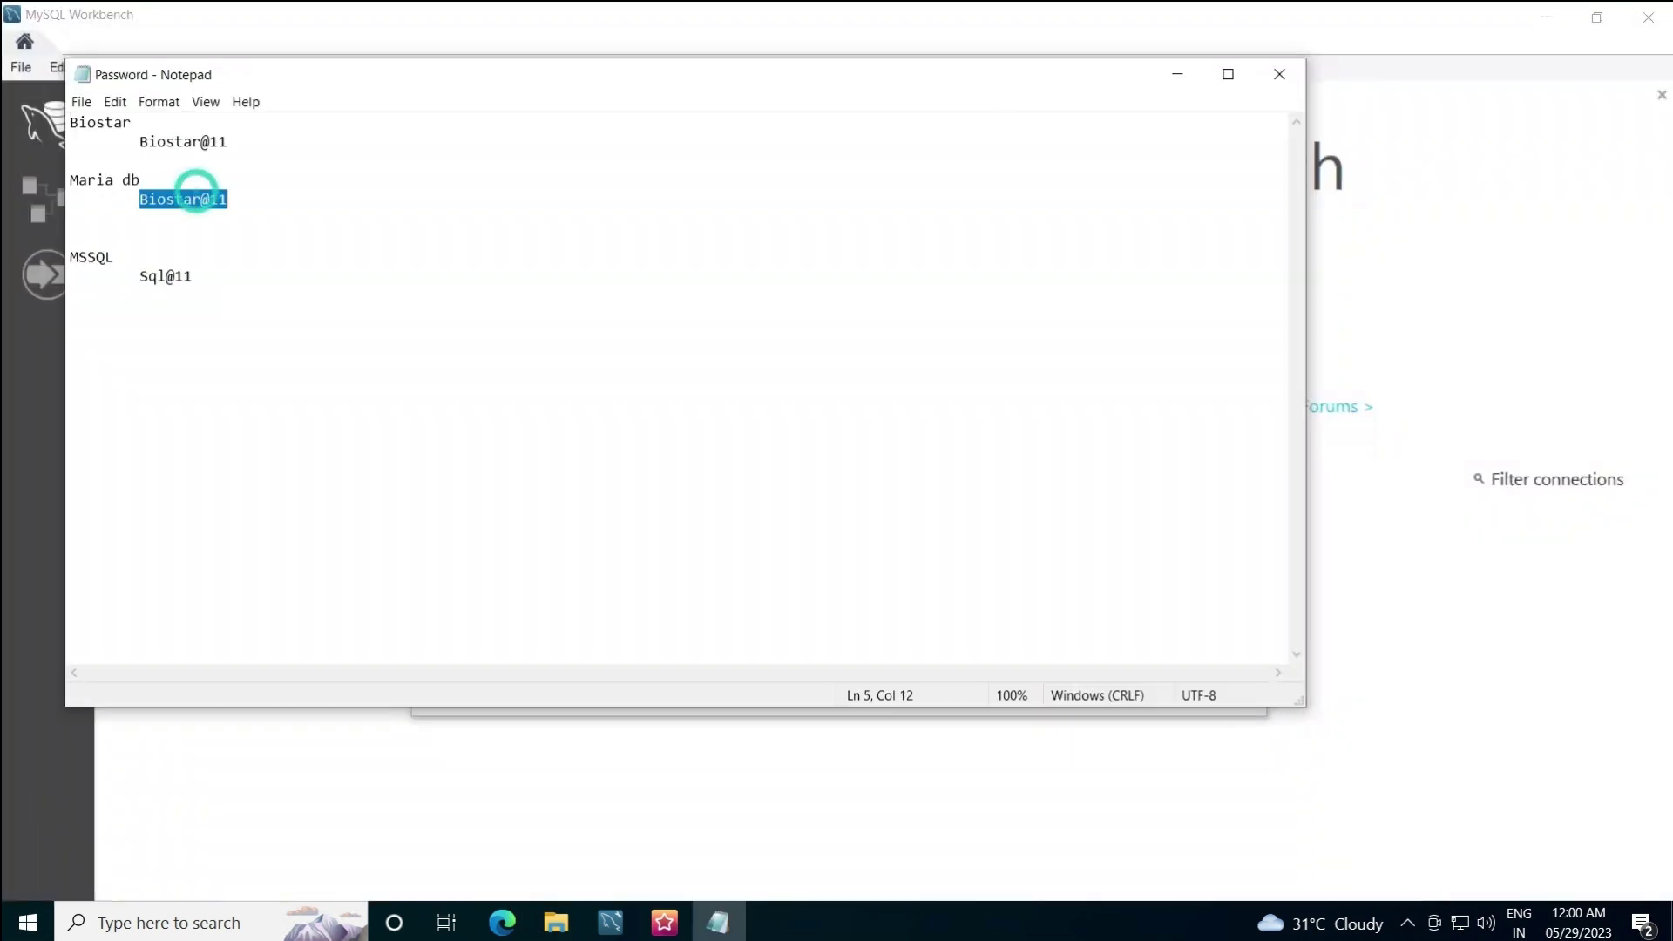
click(1278, 75)
click(947, 442)
key(ctrl+v)
click(1010, 470)
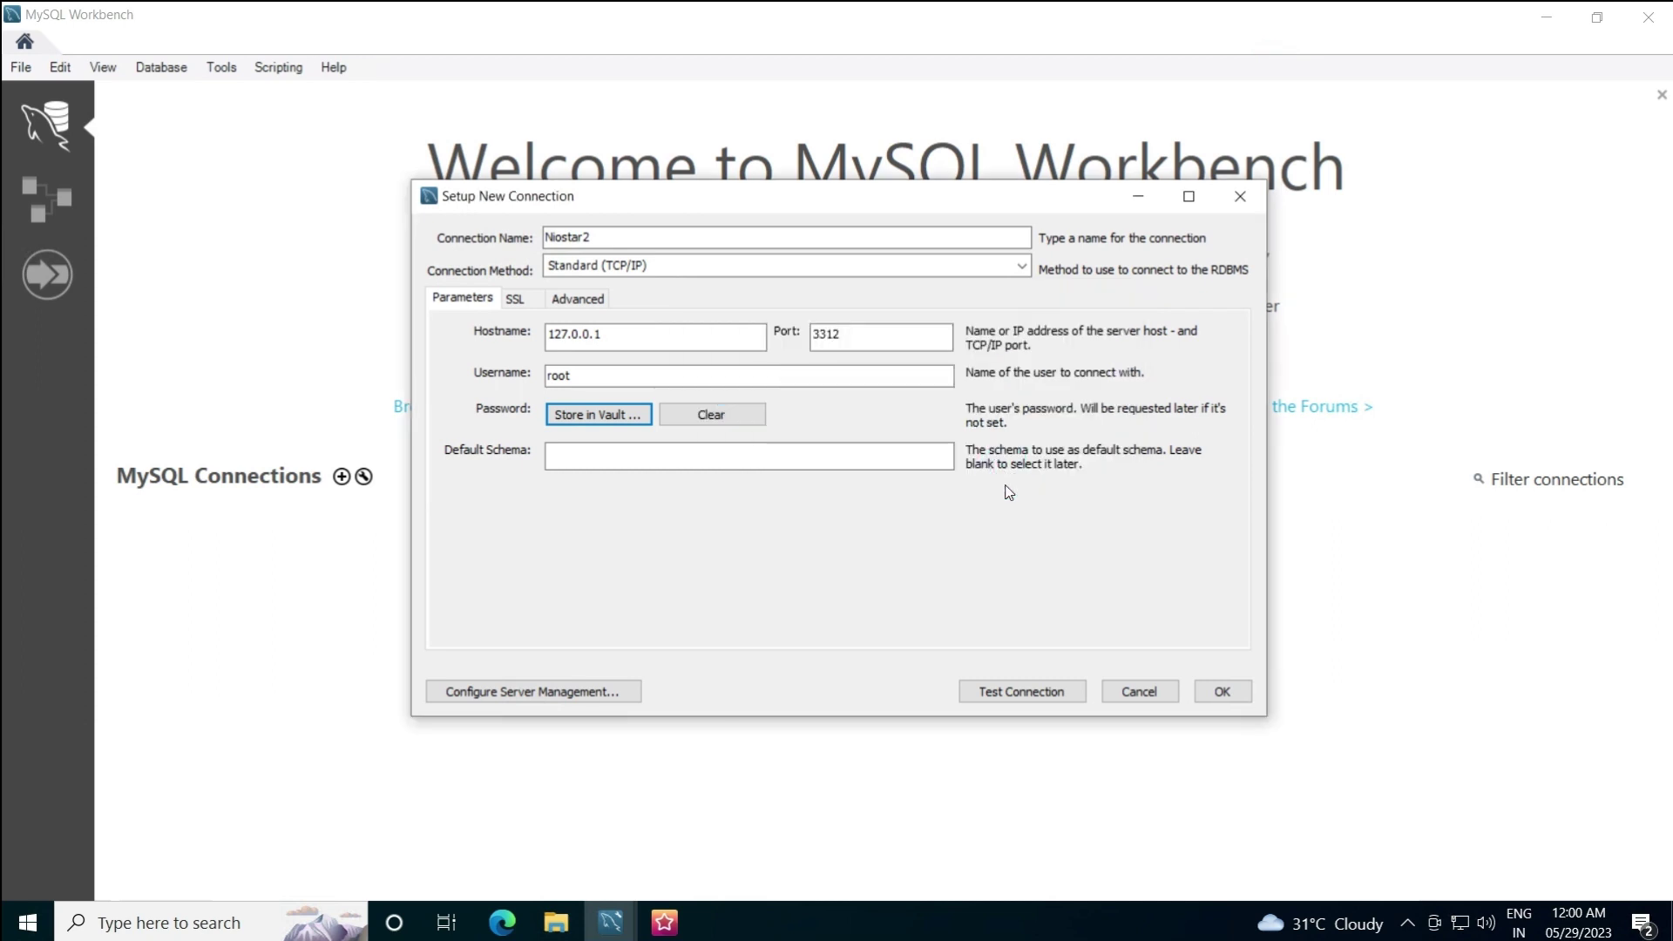
Test the Niostar2 connection, continuing despite the server version incompatibility, and save the connection
click(1008, 696)
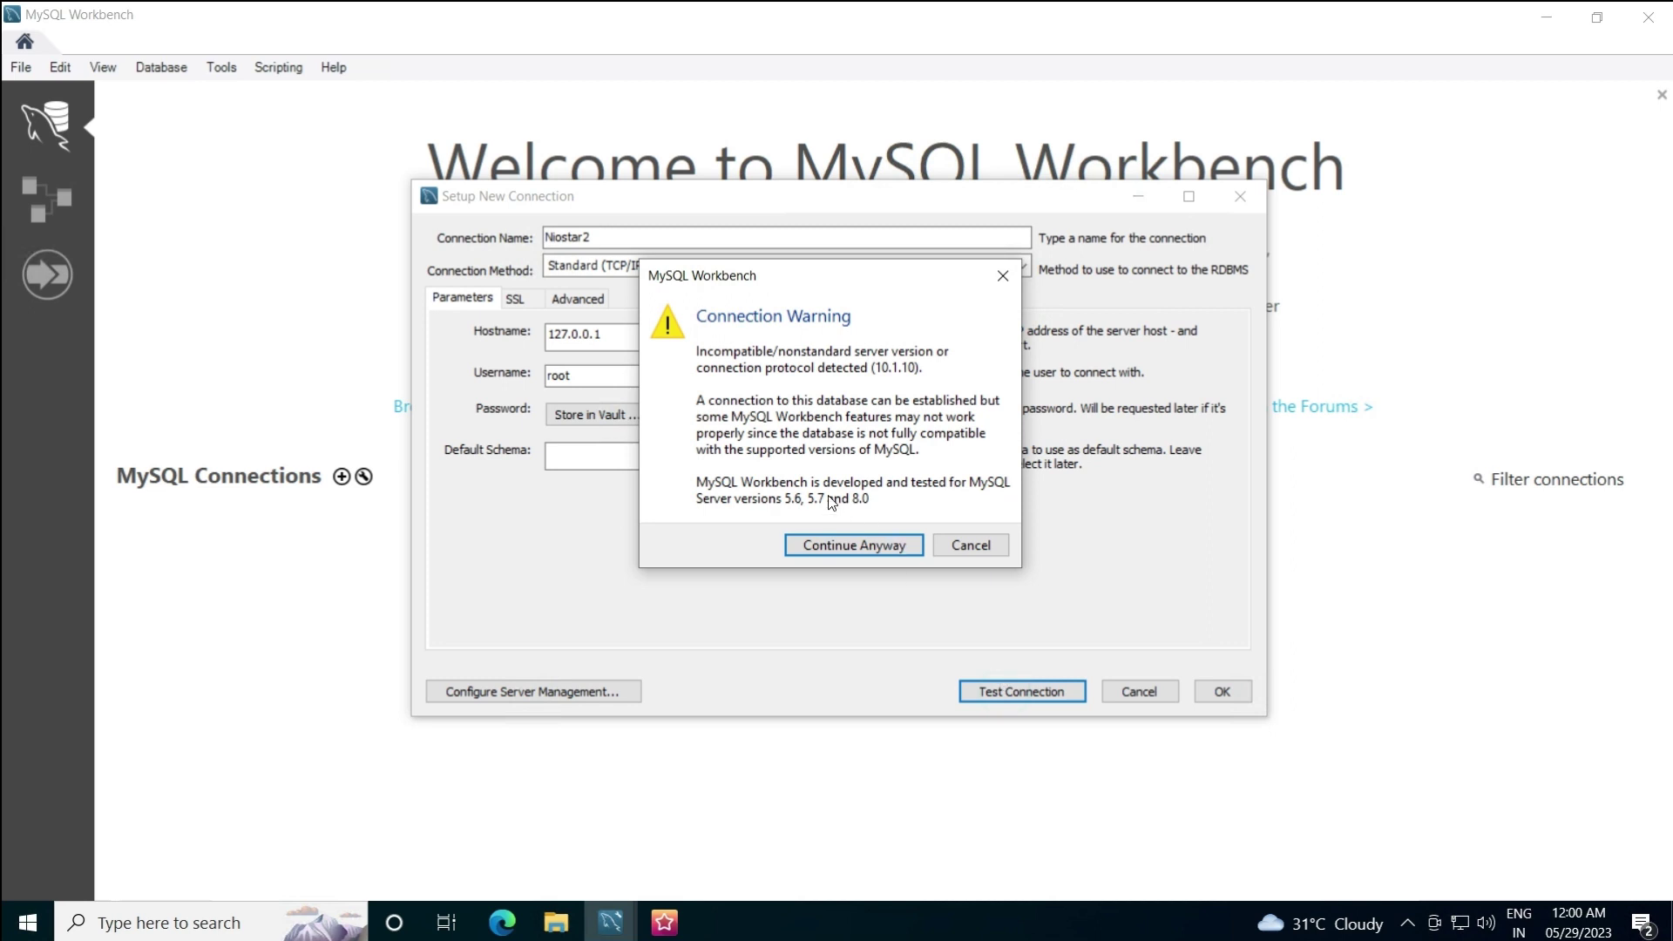
click(862, 545)
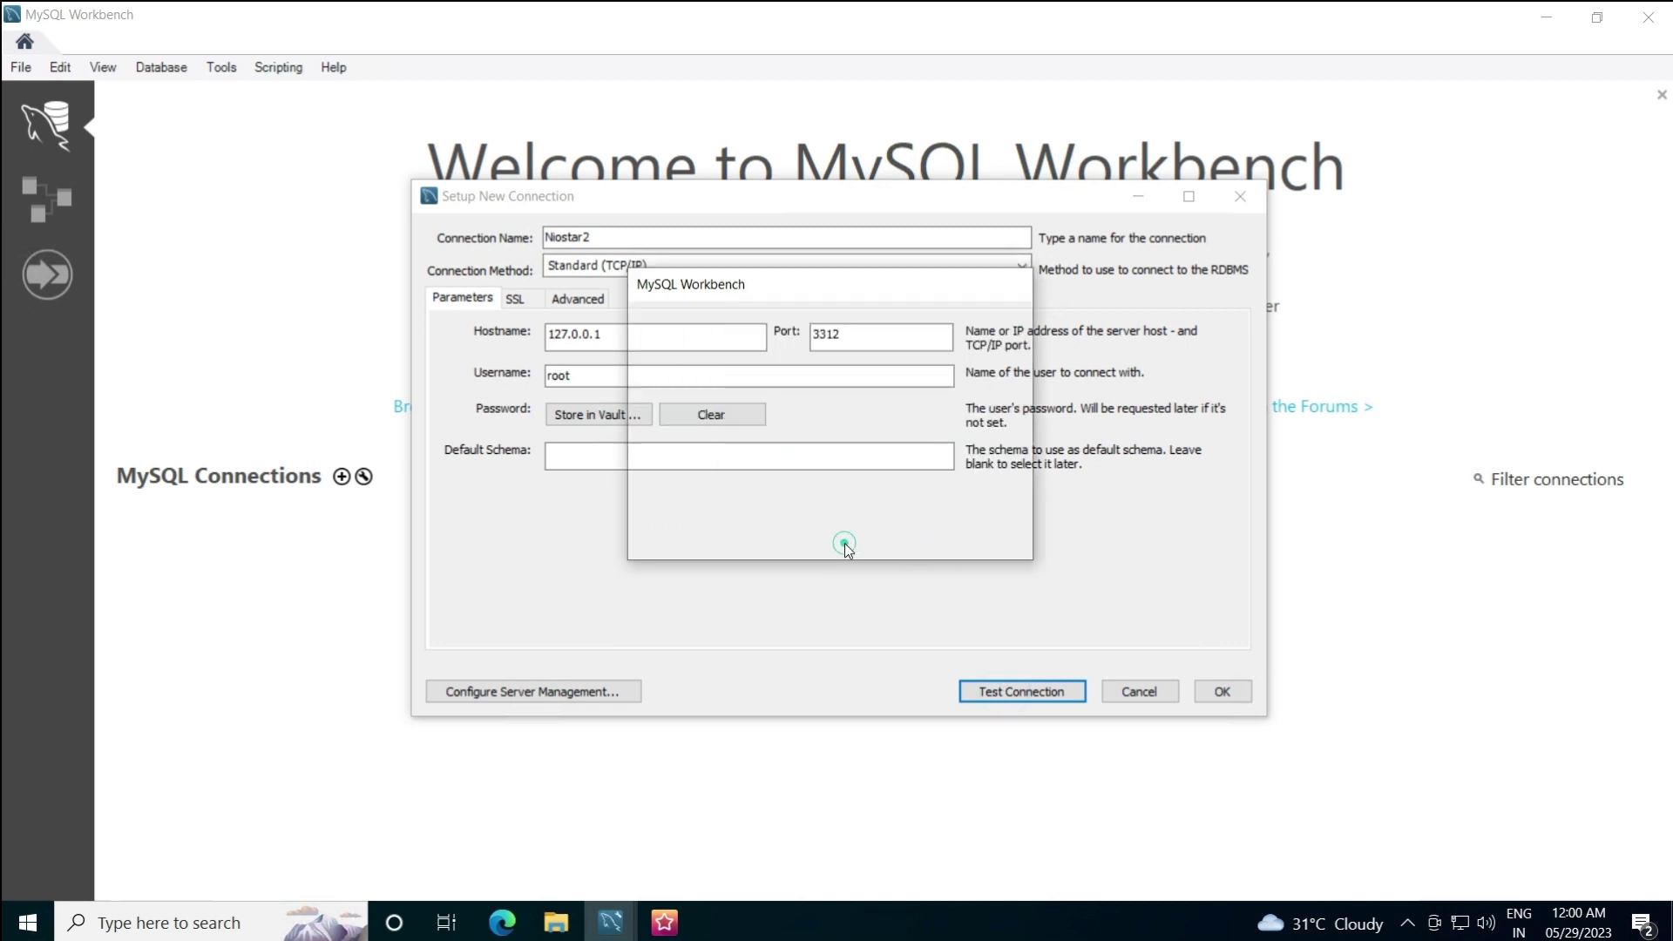
click(986, 538)
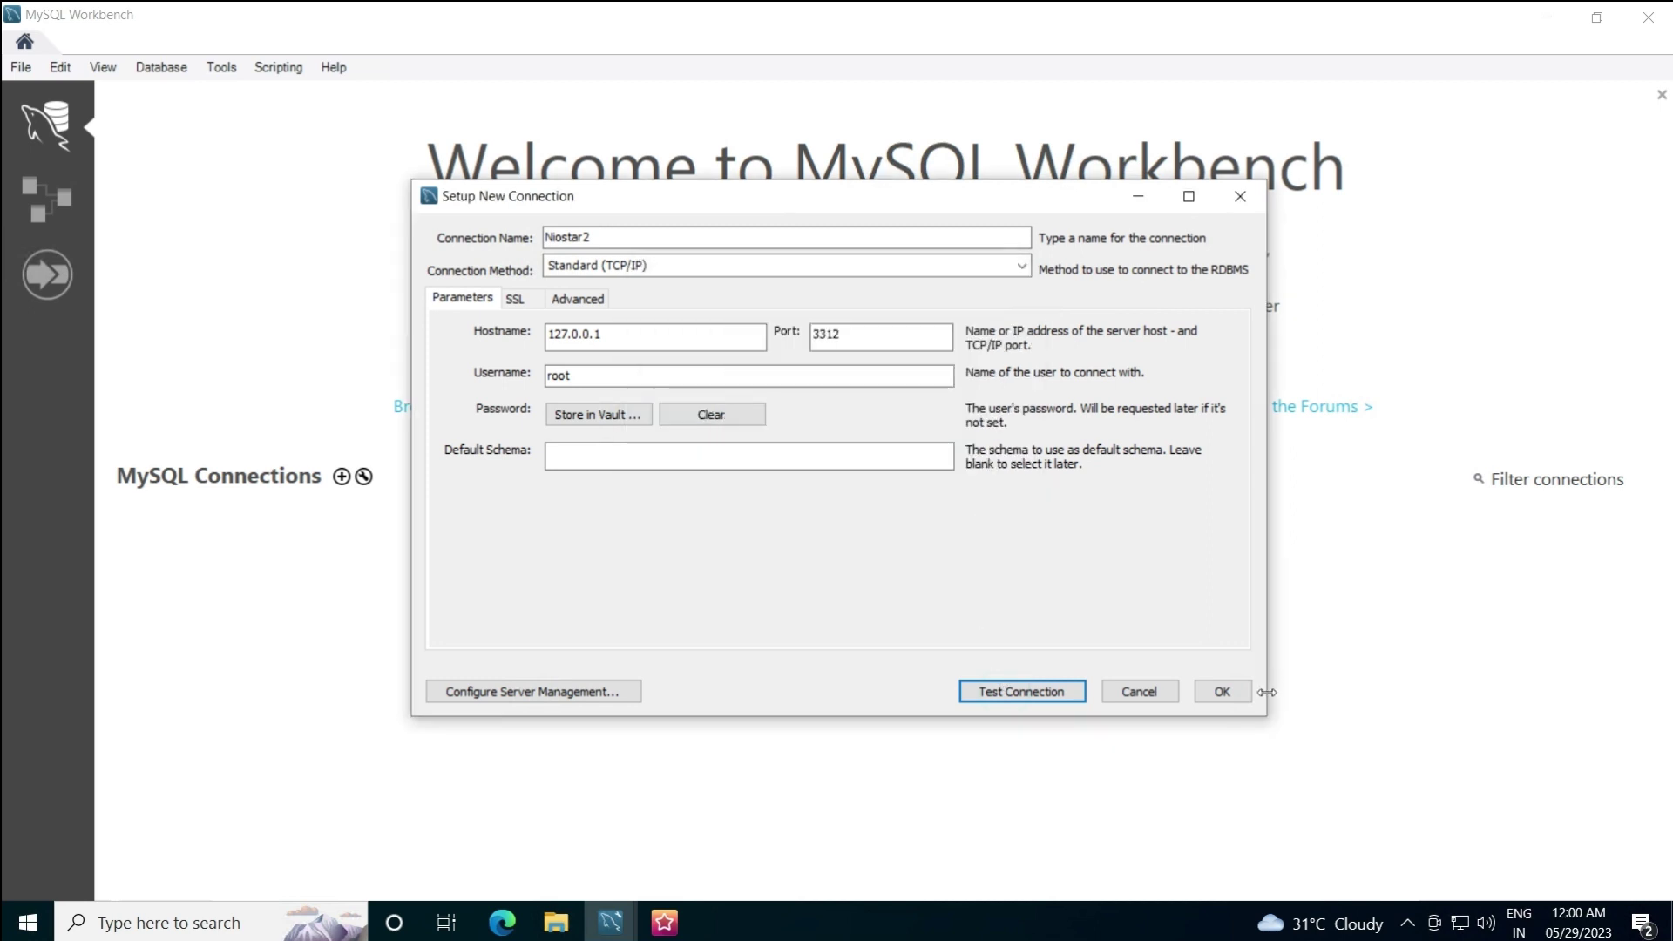
click(1223, 692)
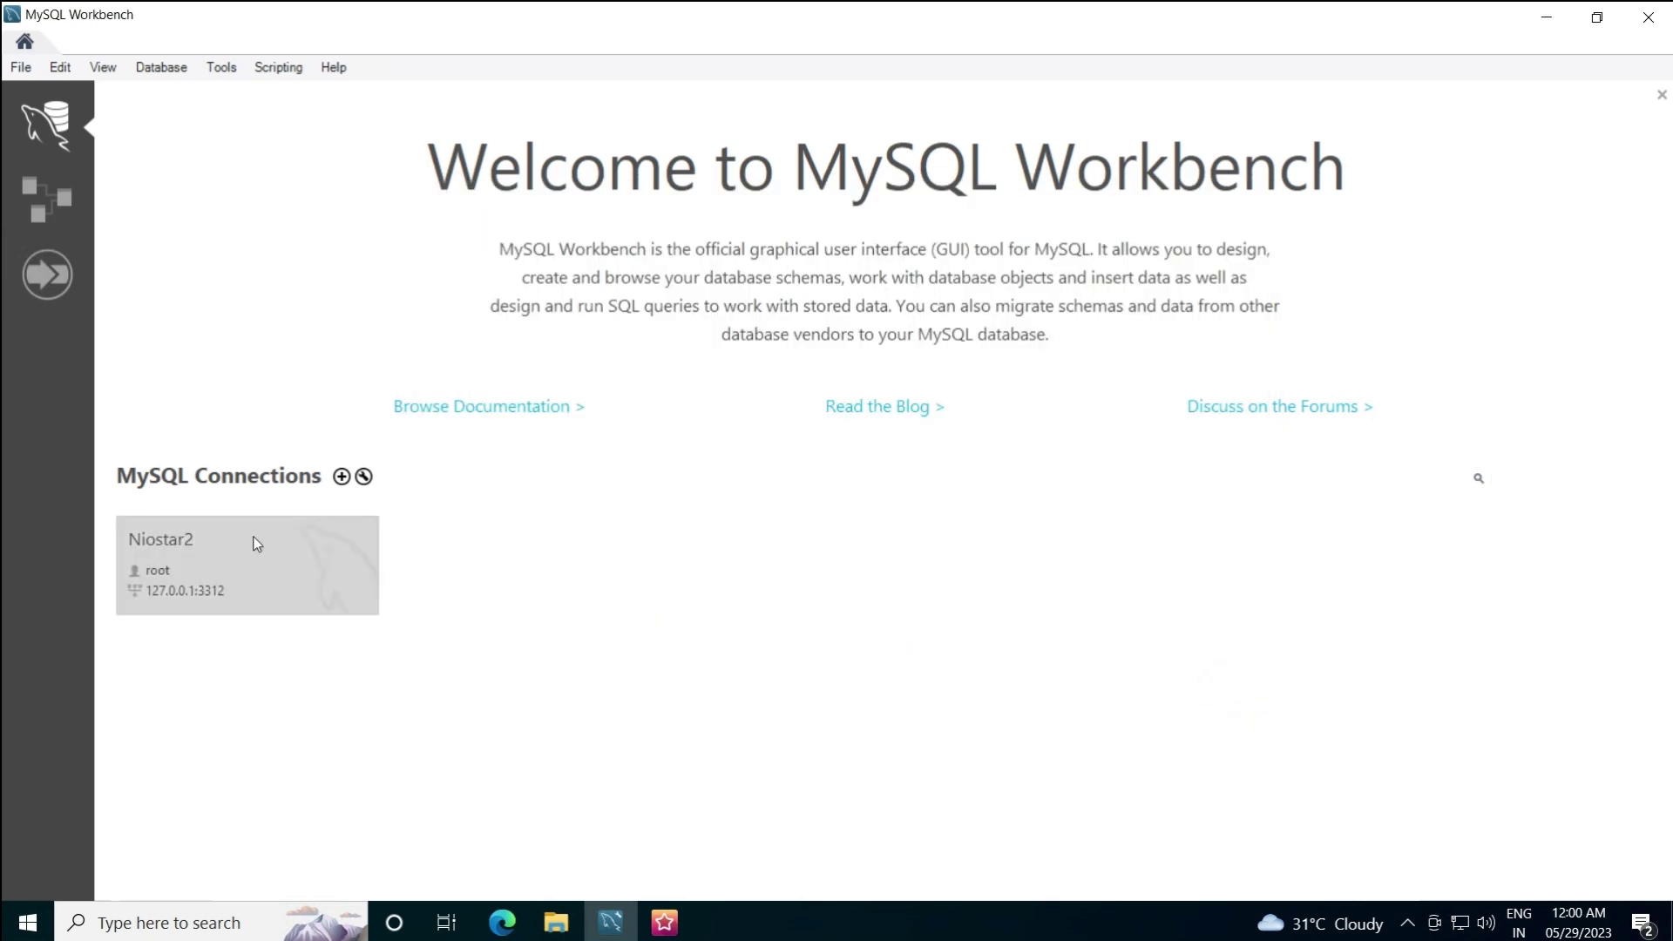
Open the Niostar2 connection, opting not to show the compatibility warning again and continuing anyway
click(234, 572)
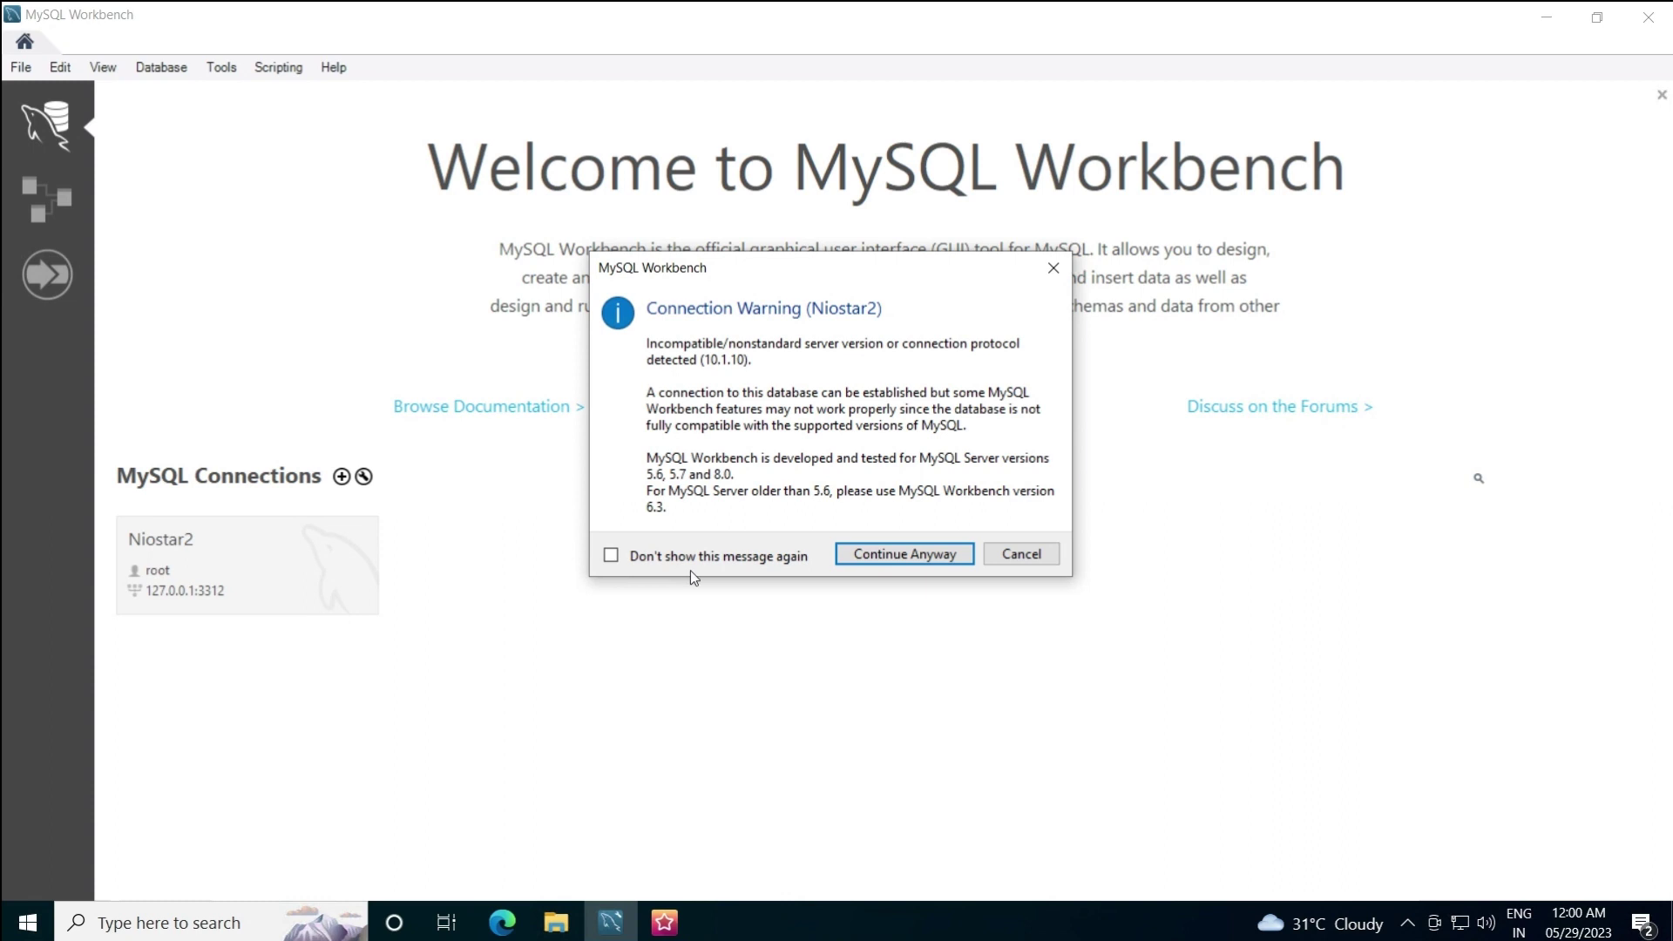
click(659, 557)
click(913, 552)
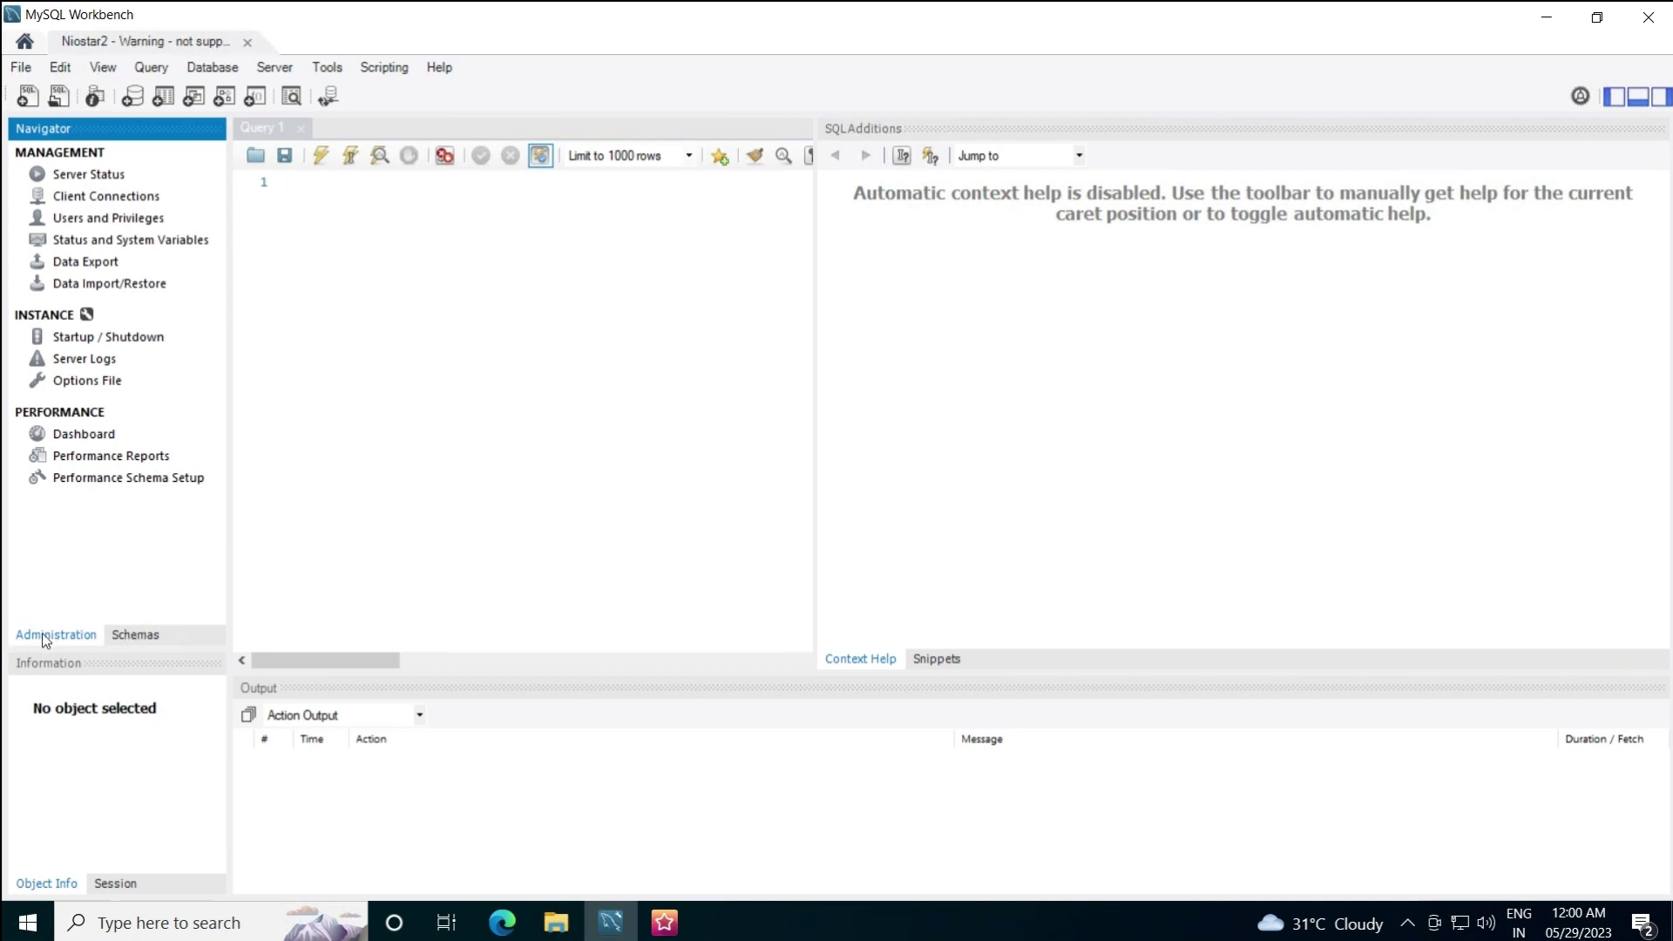
Look through the biostar2_ac, biostar_tna and biostar_ve schemas and hide the output area and SQL additions sidebar
click(129, 636)
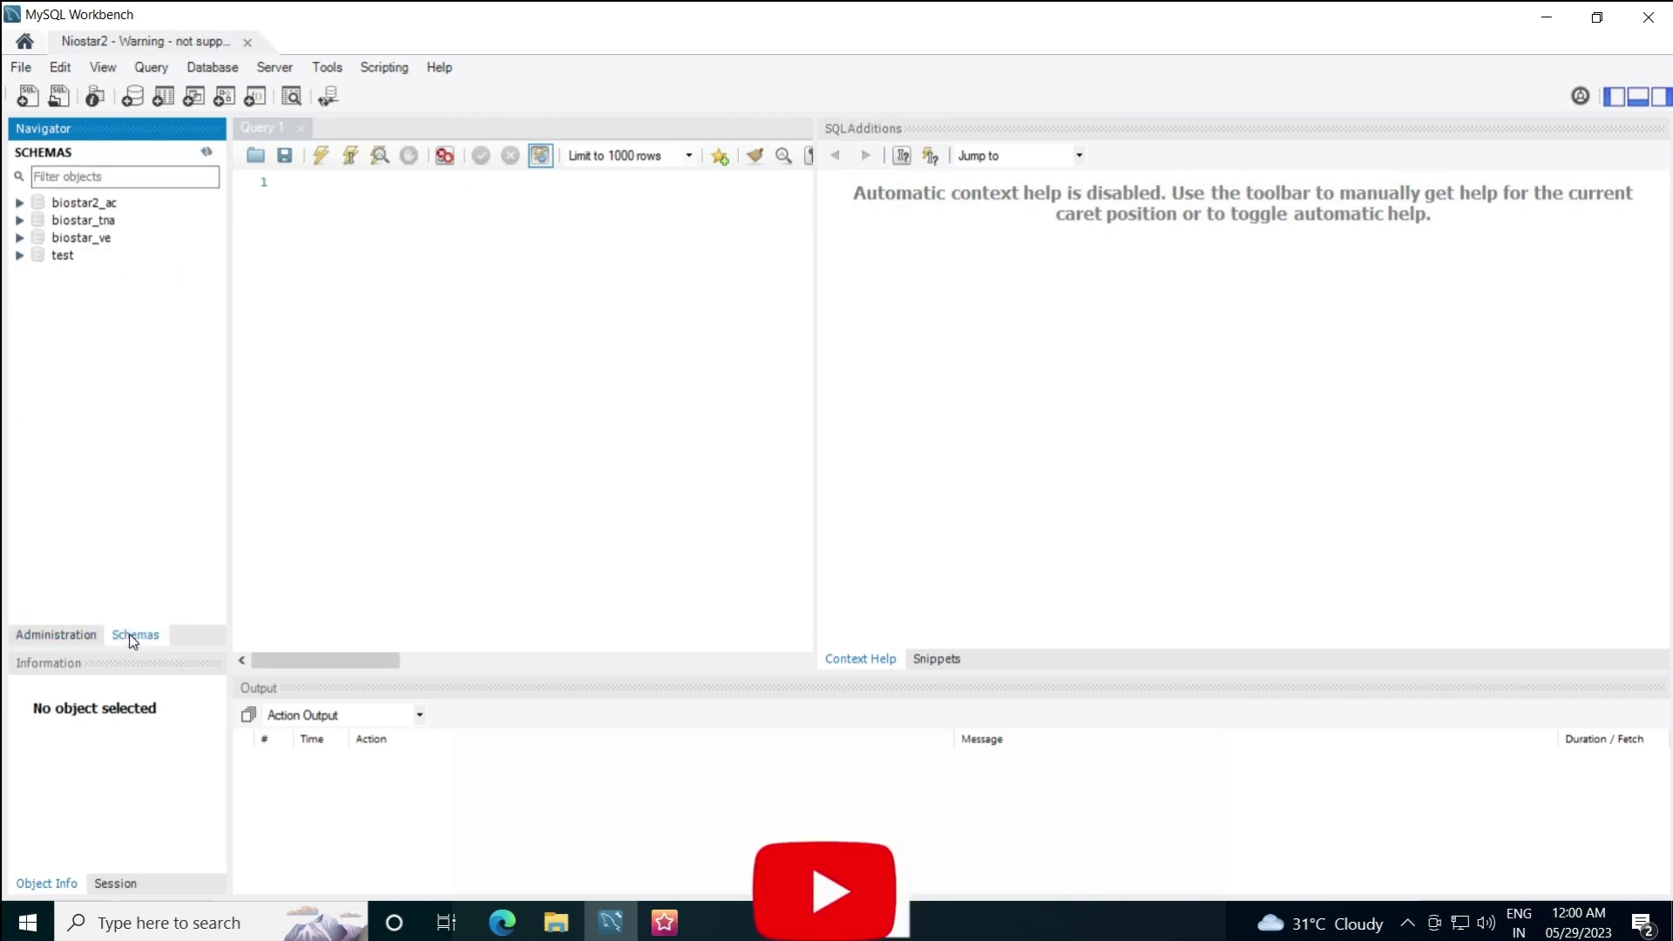
click(77, 203)
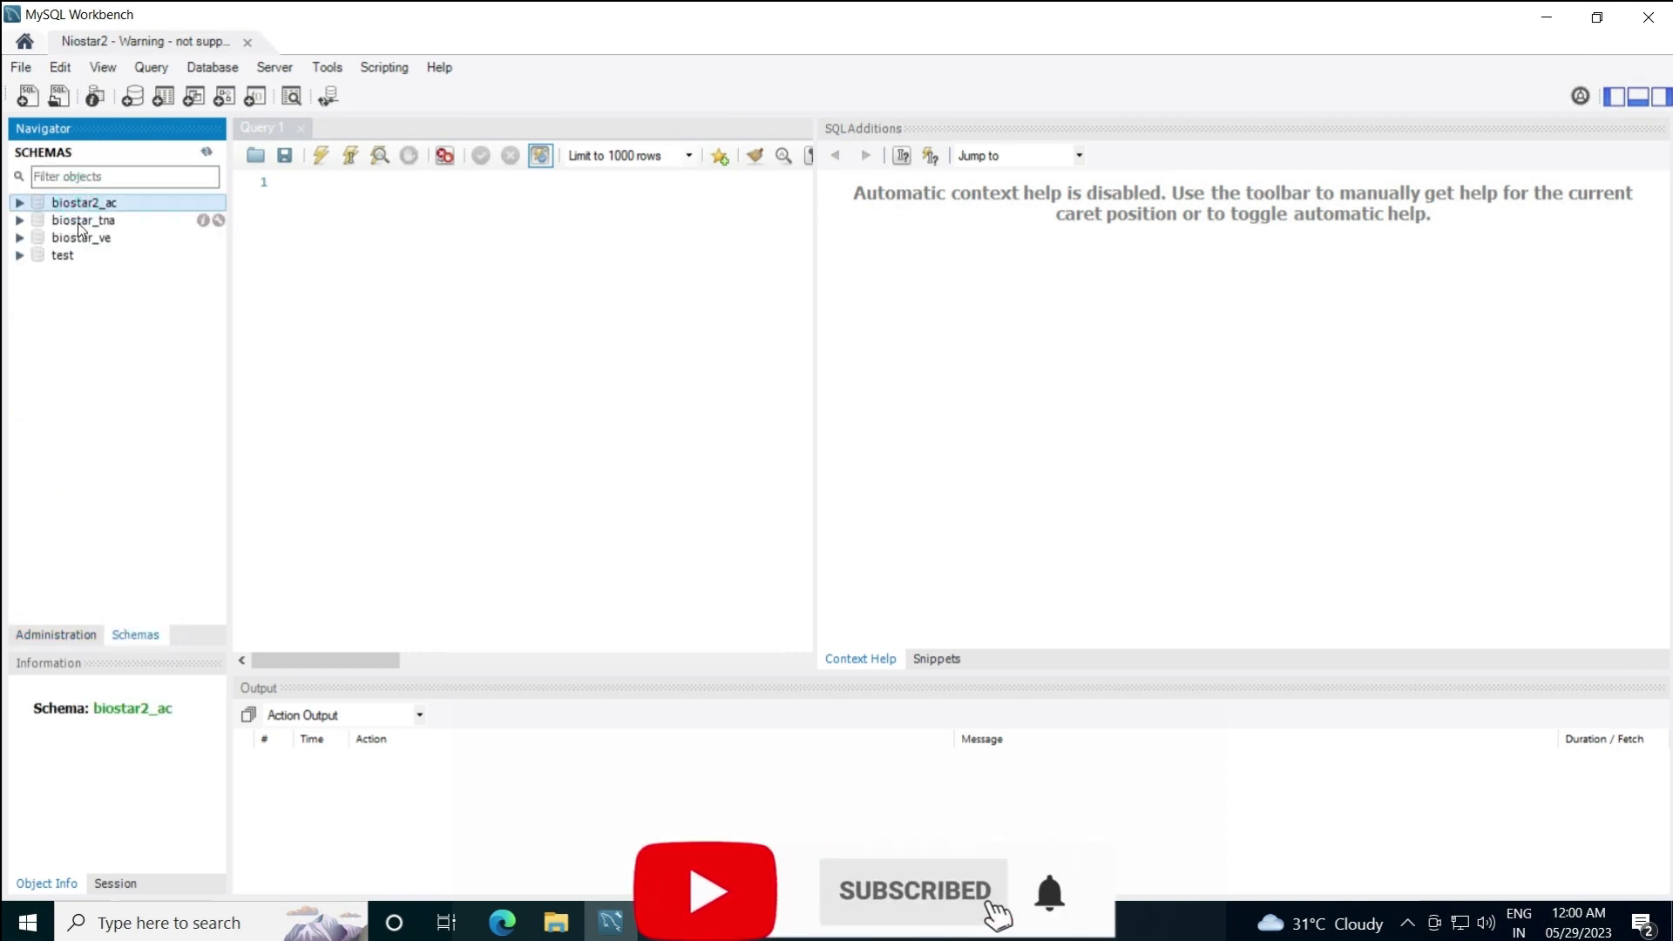
click(78, 221)
click(76, 203)
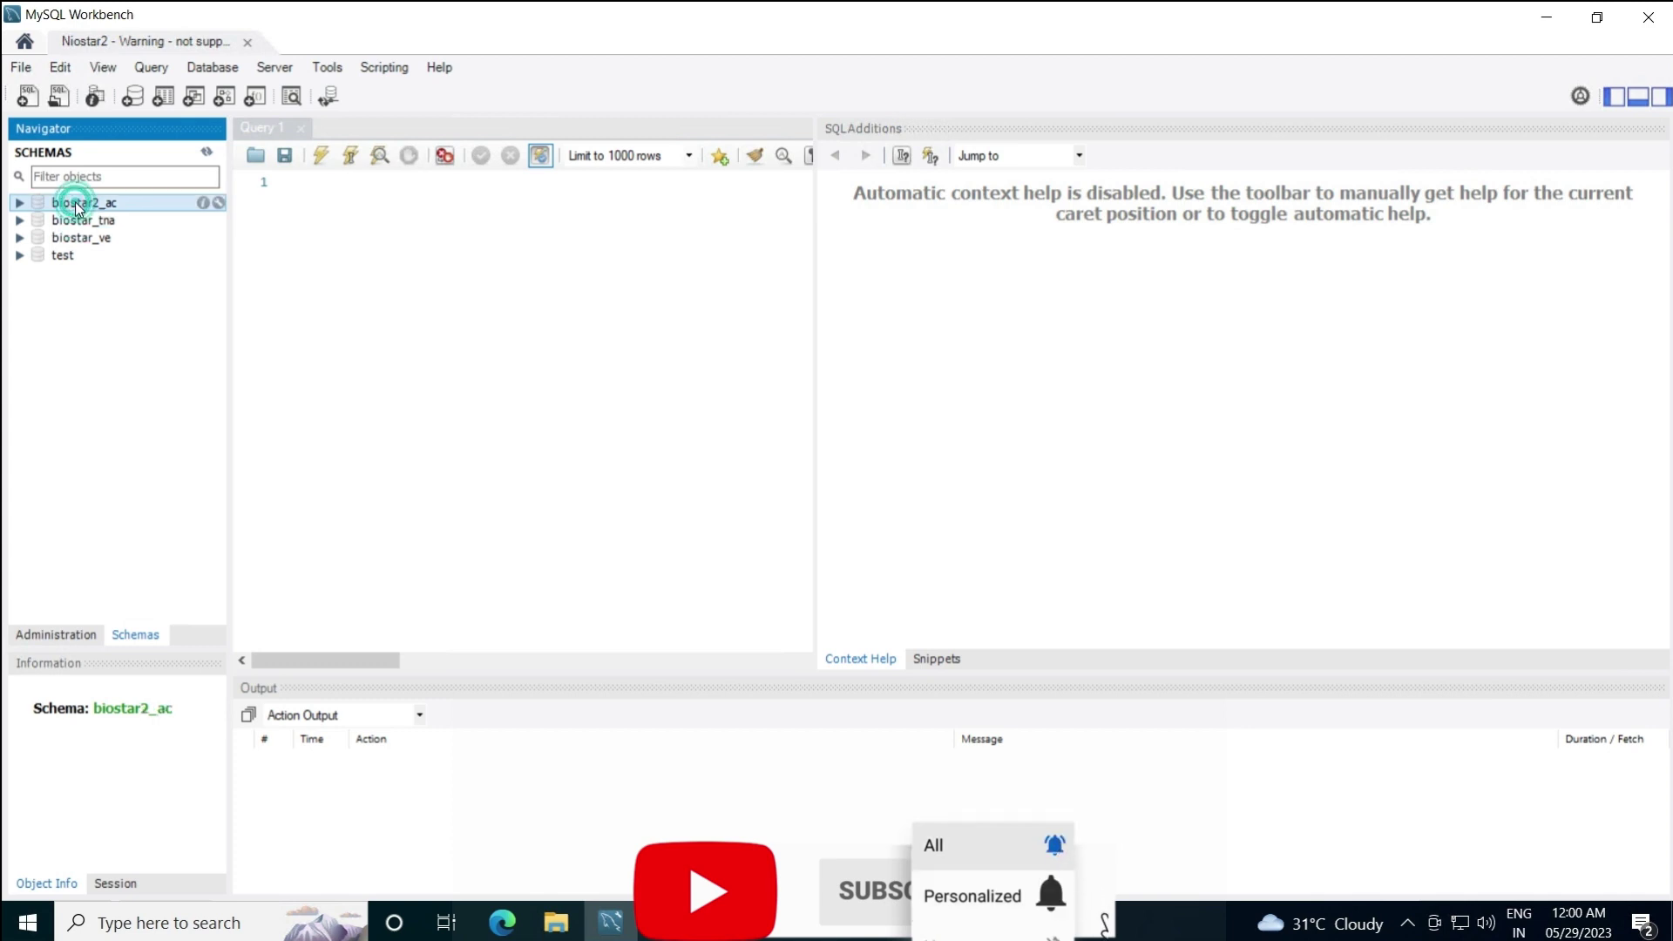
click(63, 222)
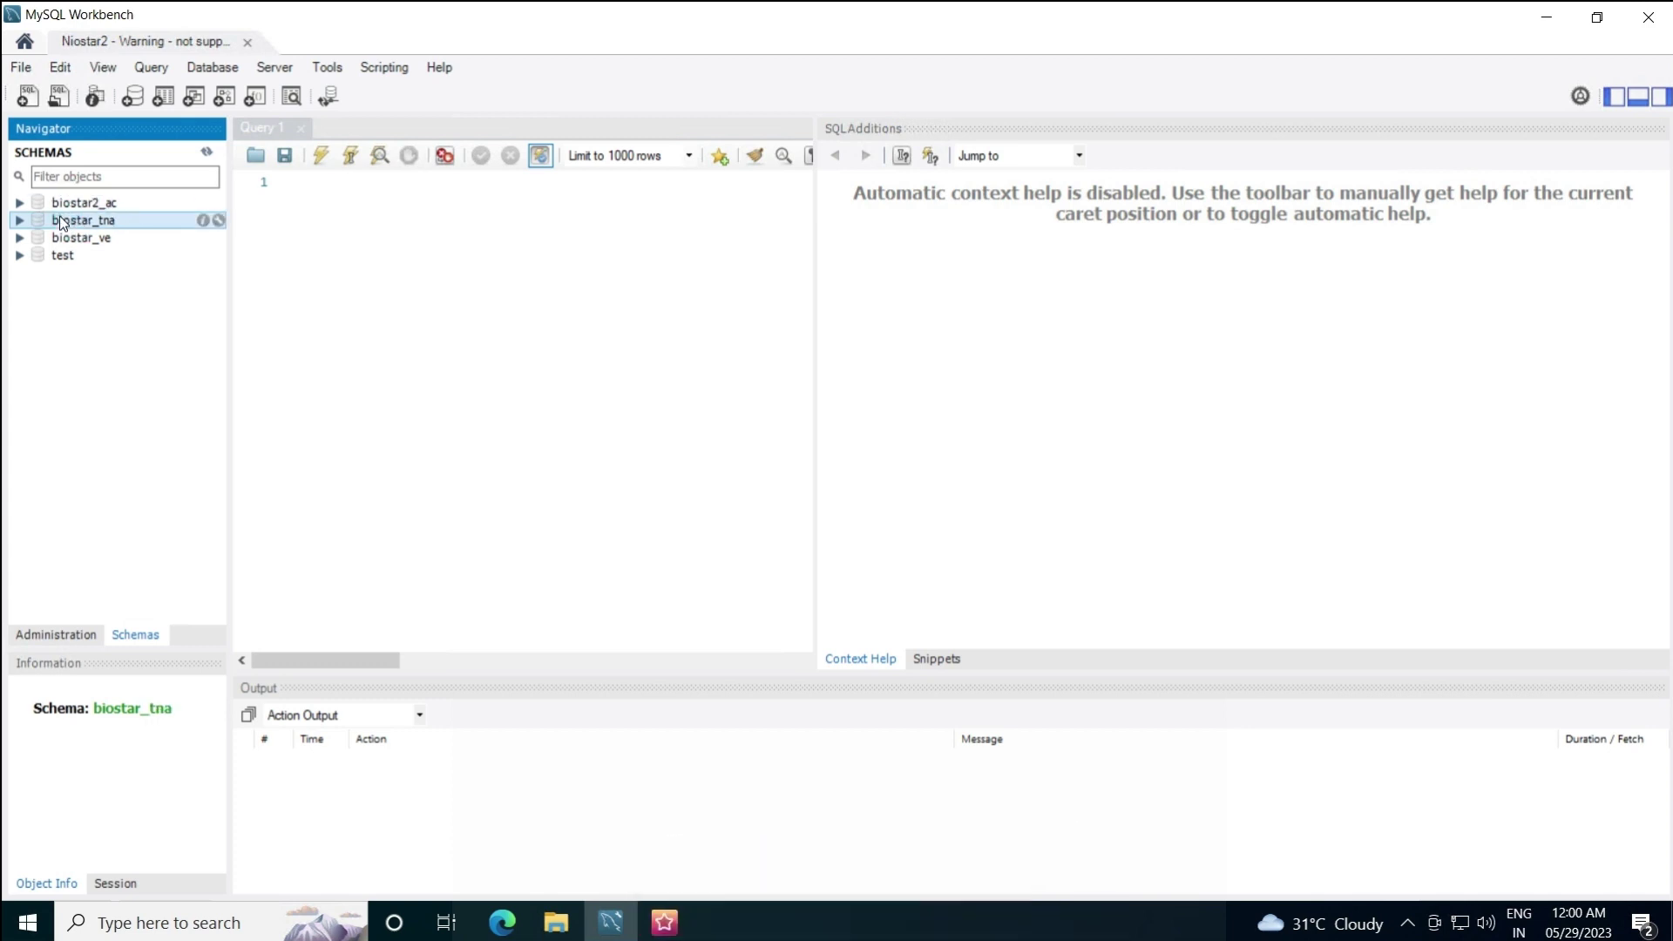
click(73, 240)
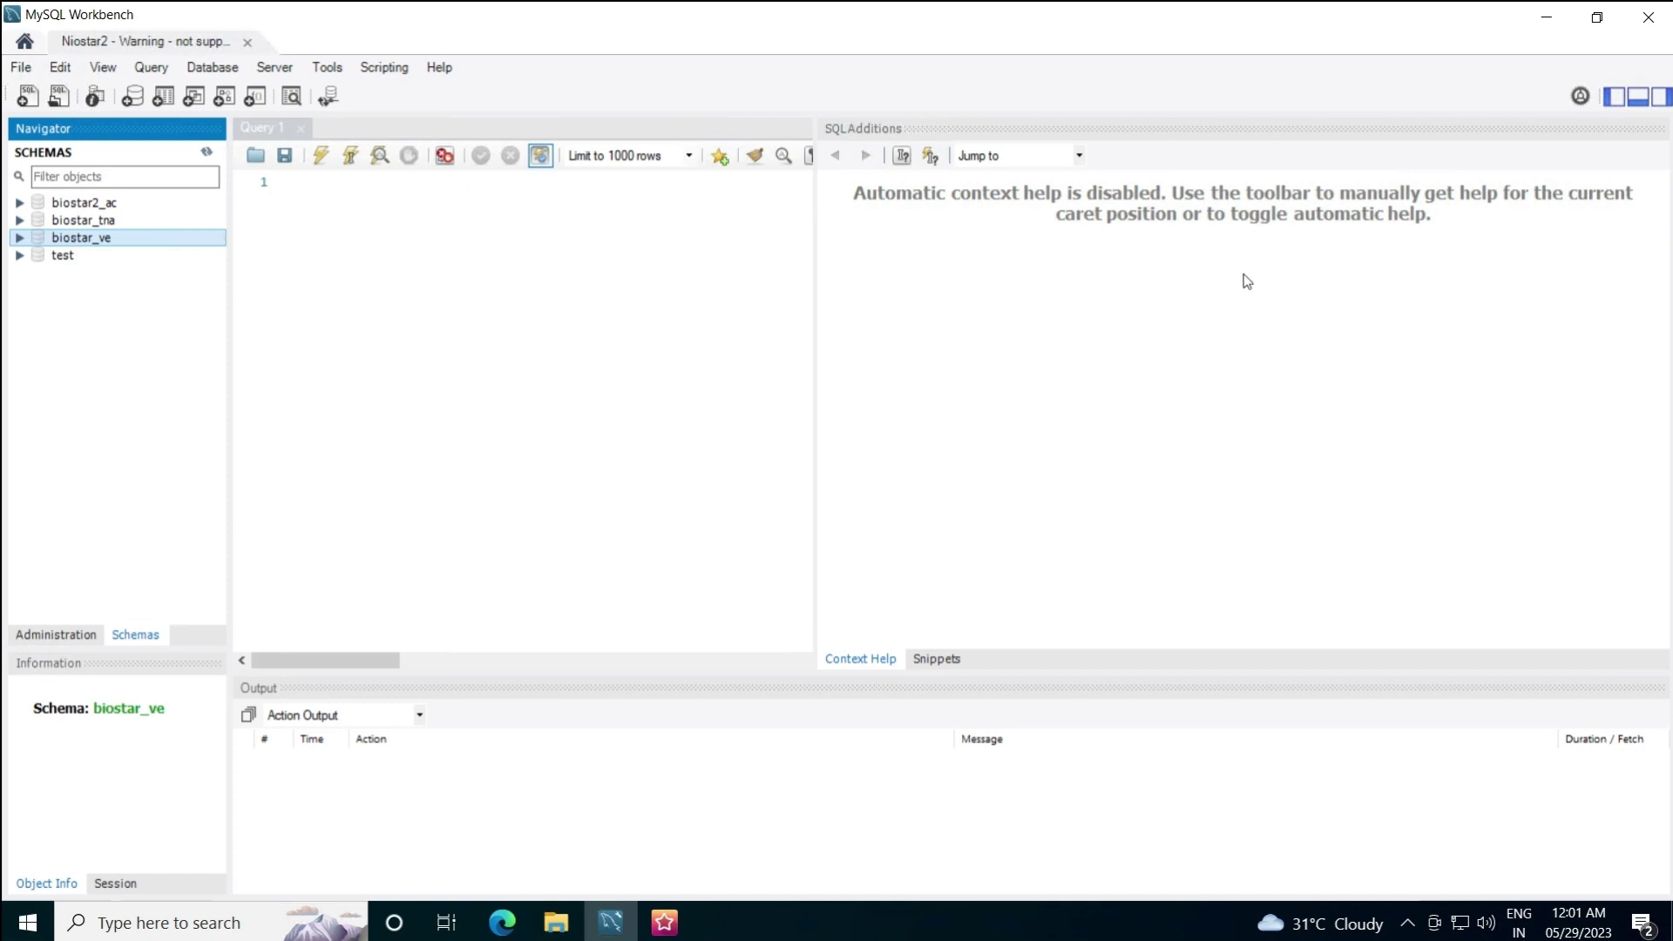
click(1638, 97)
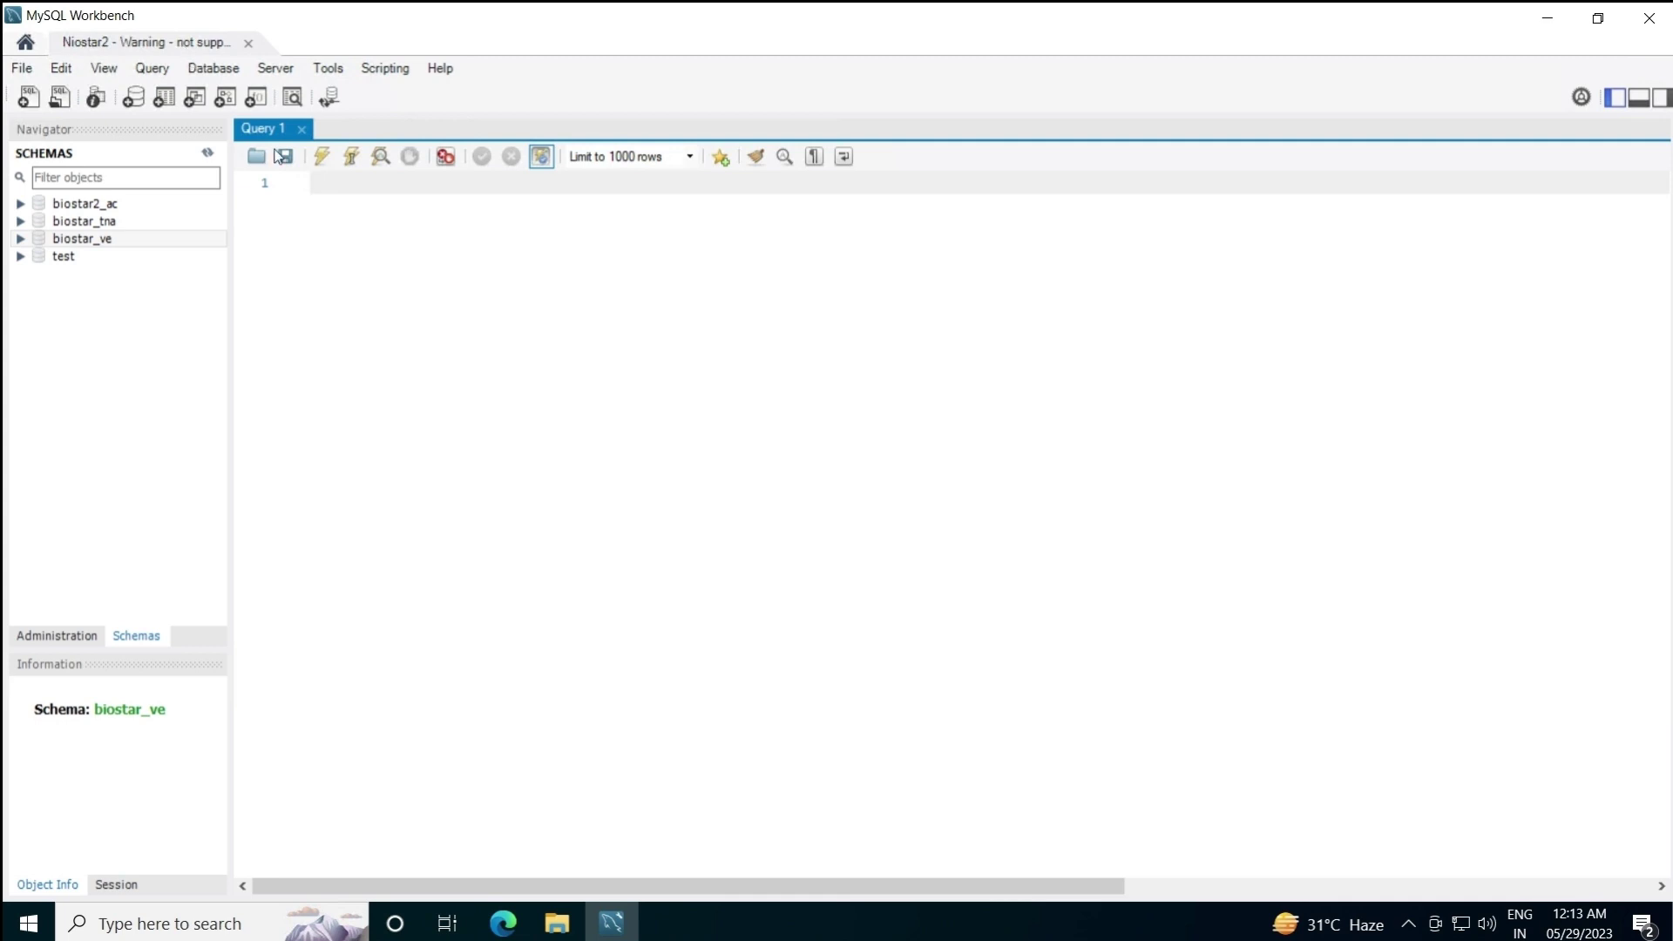
Open Data Export and select the biostar2_ac schema, including stored procedures and functions, events, and triggers
click(277, 69)
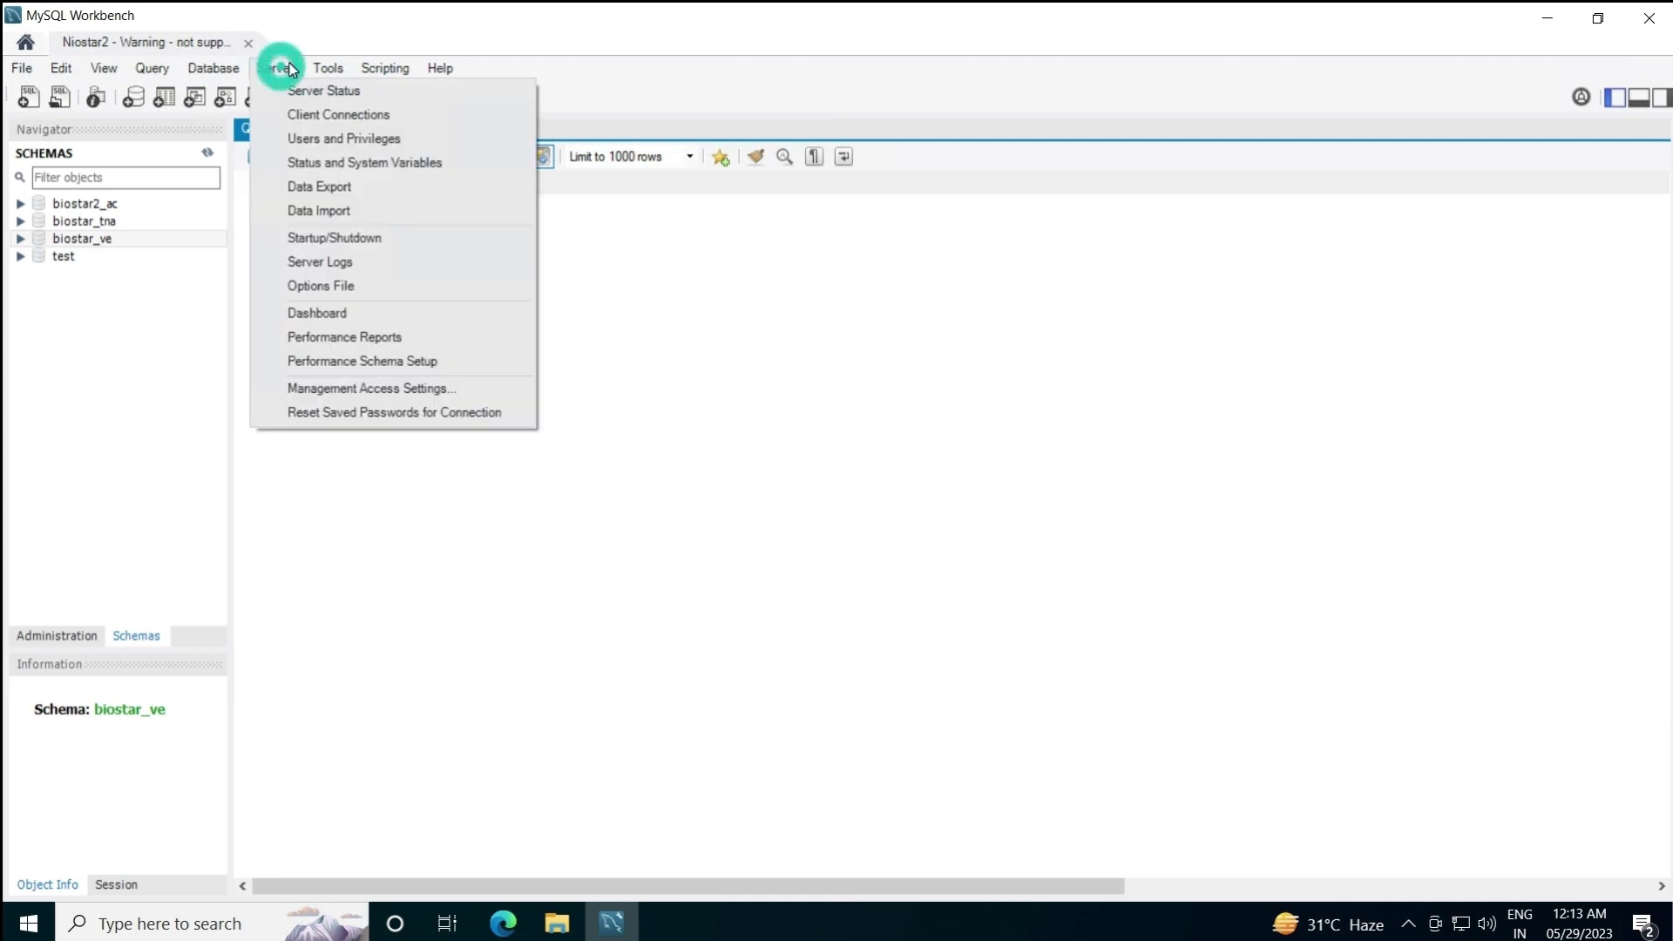
click(332, 192)
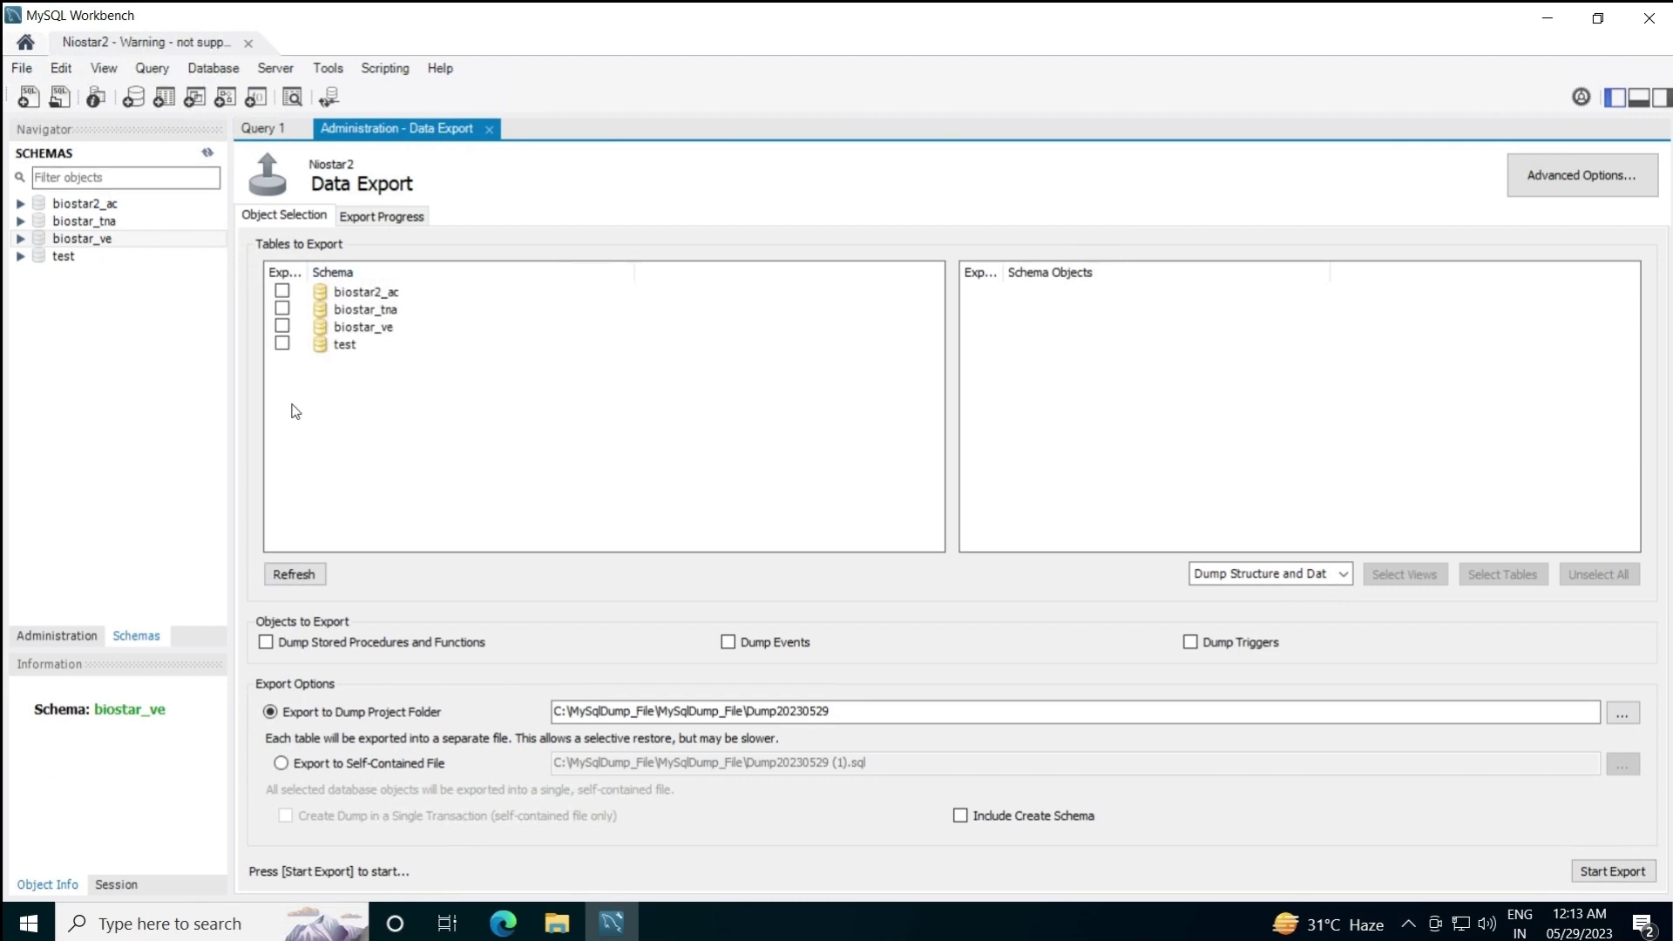
click(284, 292)
click(364, 294)
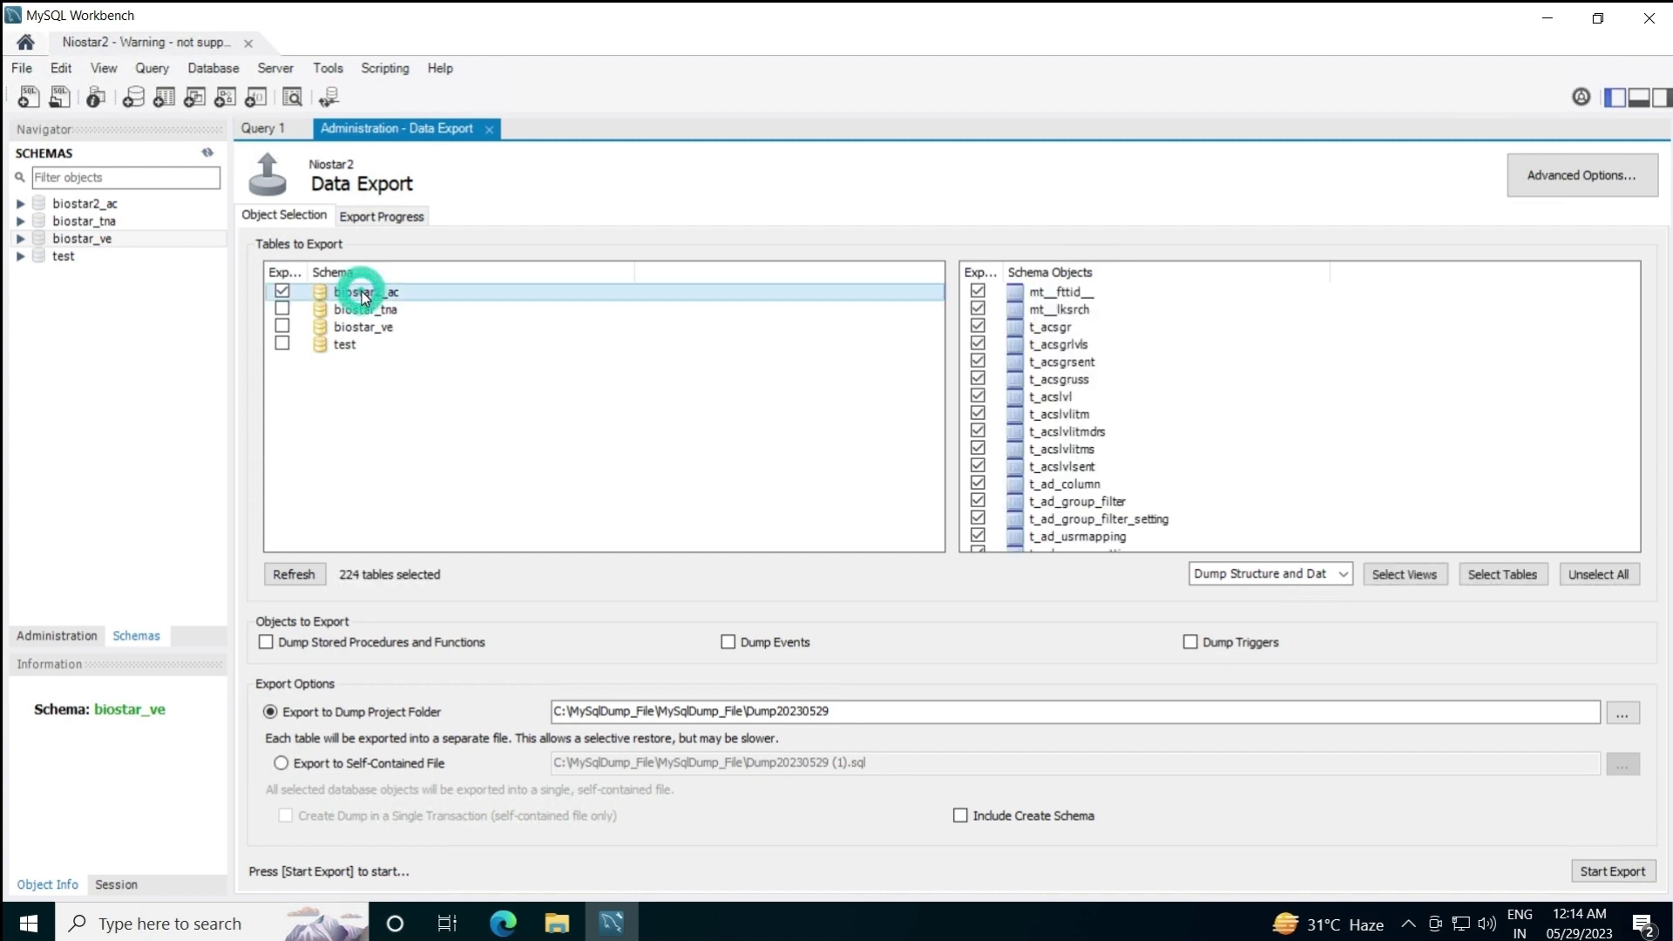
click(267, 643)
click(739, 643)
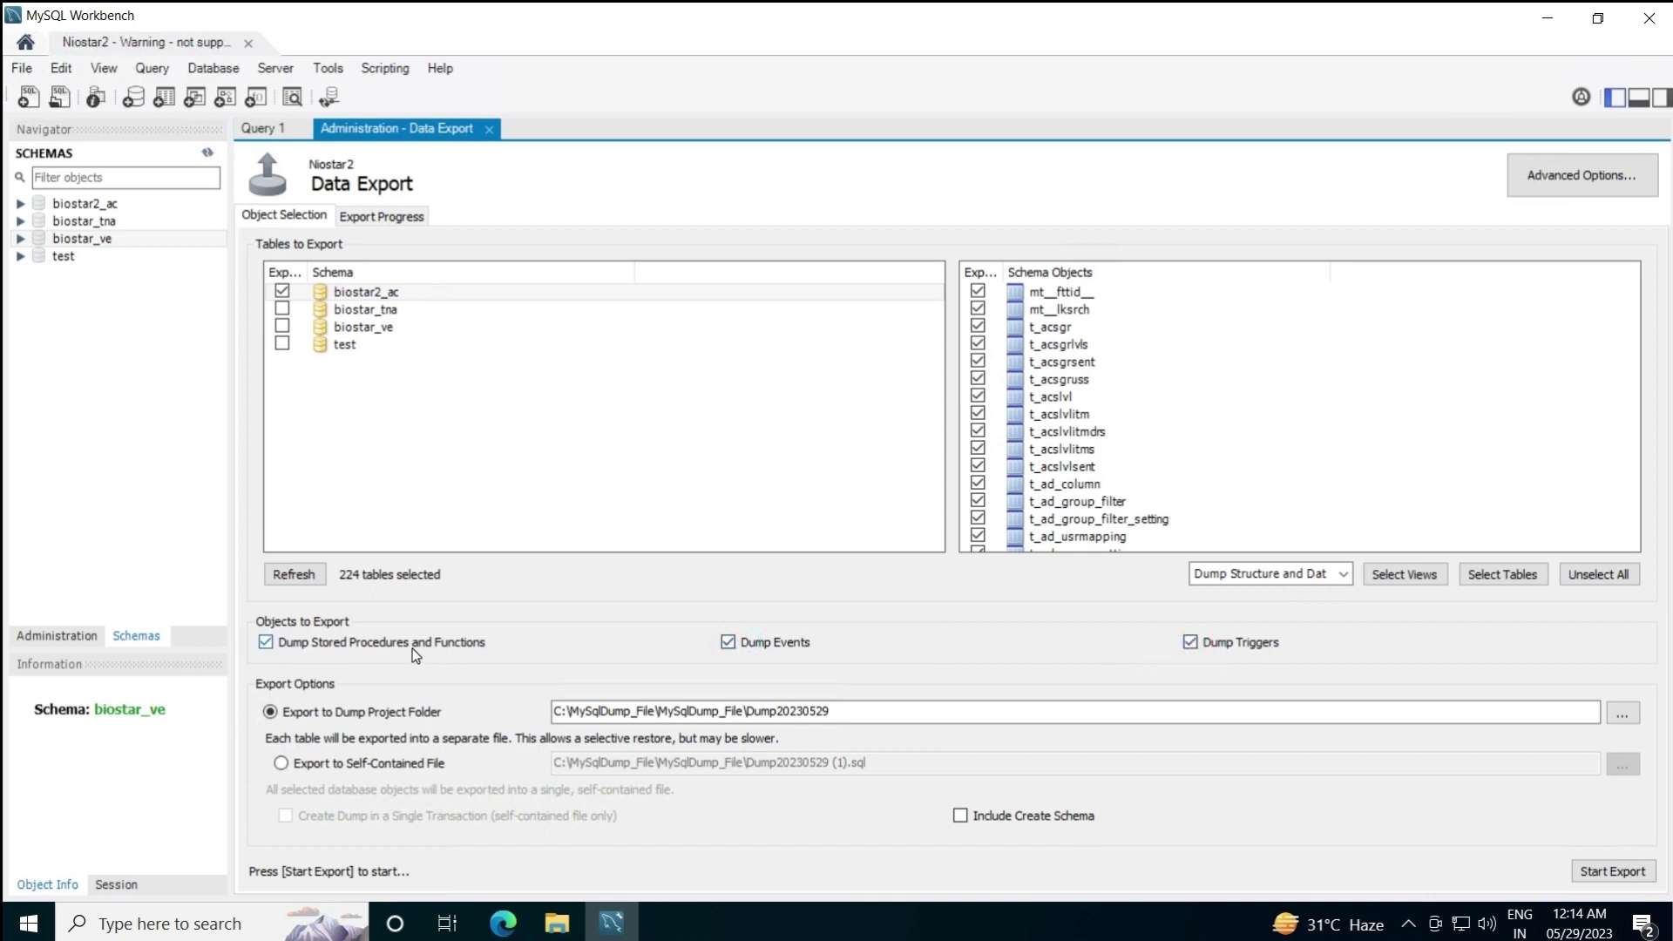
Set the export to a self-contained file named Biostar2_AC.sql in C:\MySqlDump_File\MySqlDump_File and include the create schema statement
click(282, 764)
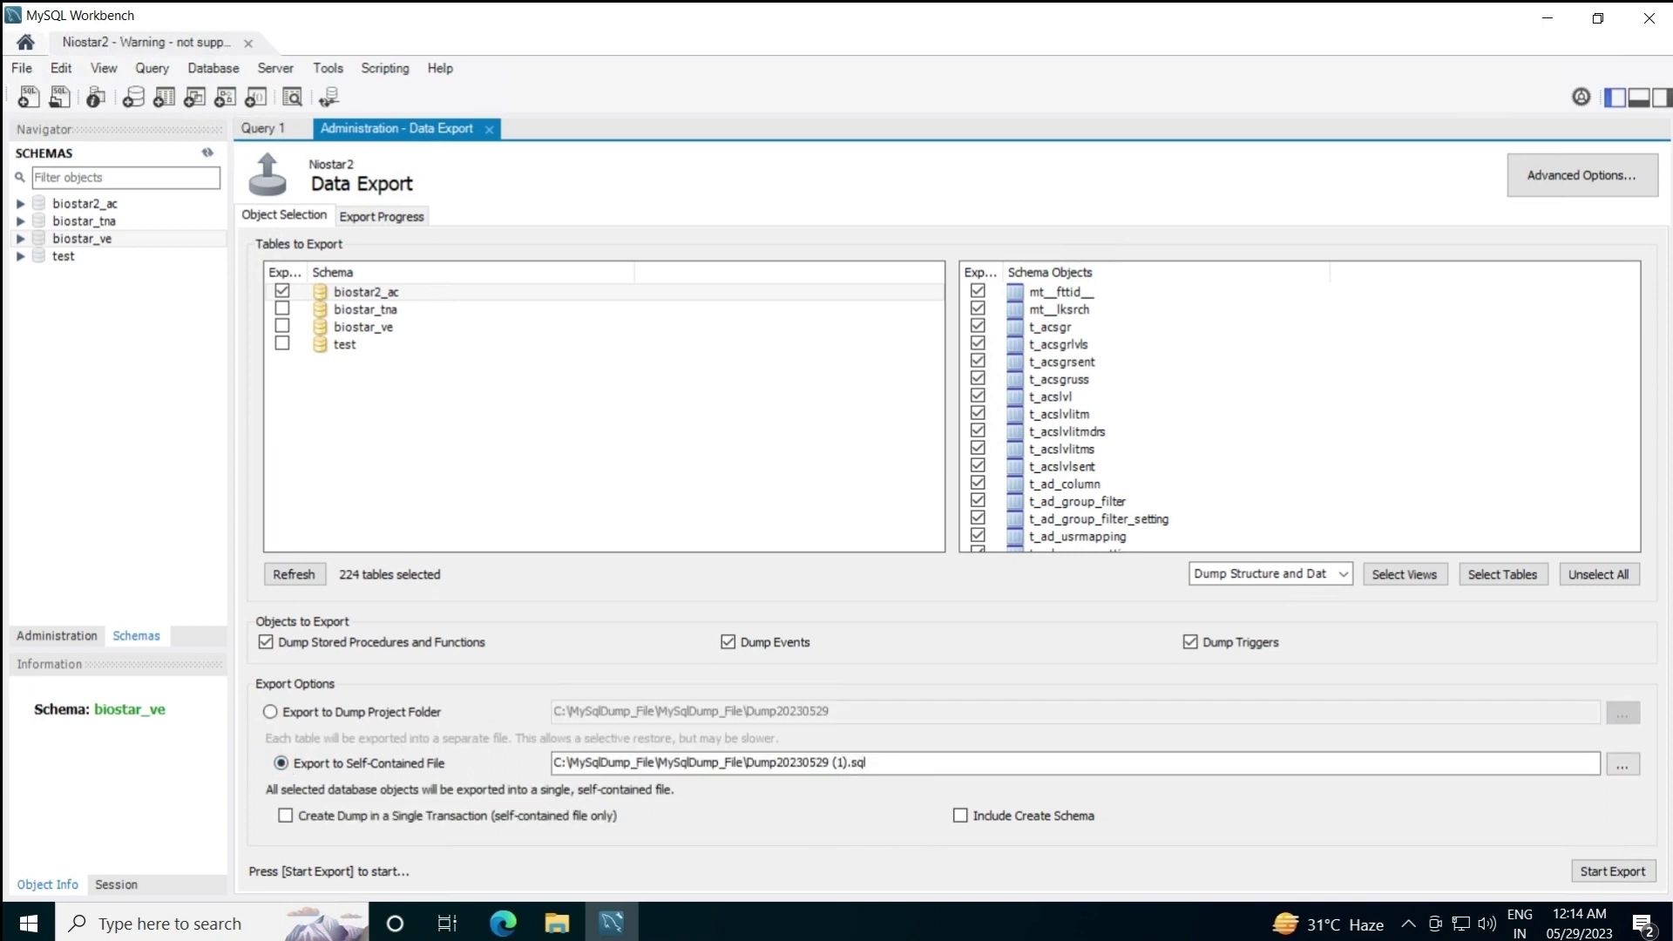
drag(850, 763, 755, 763)
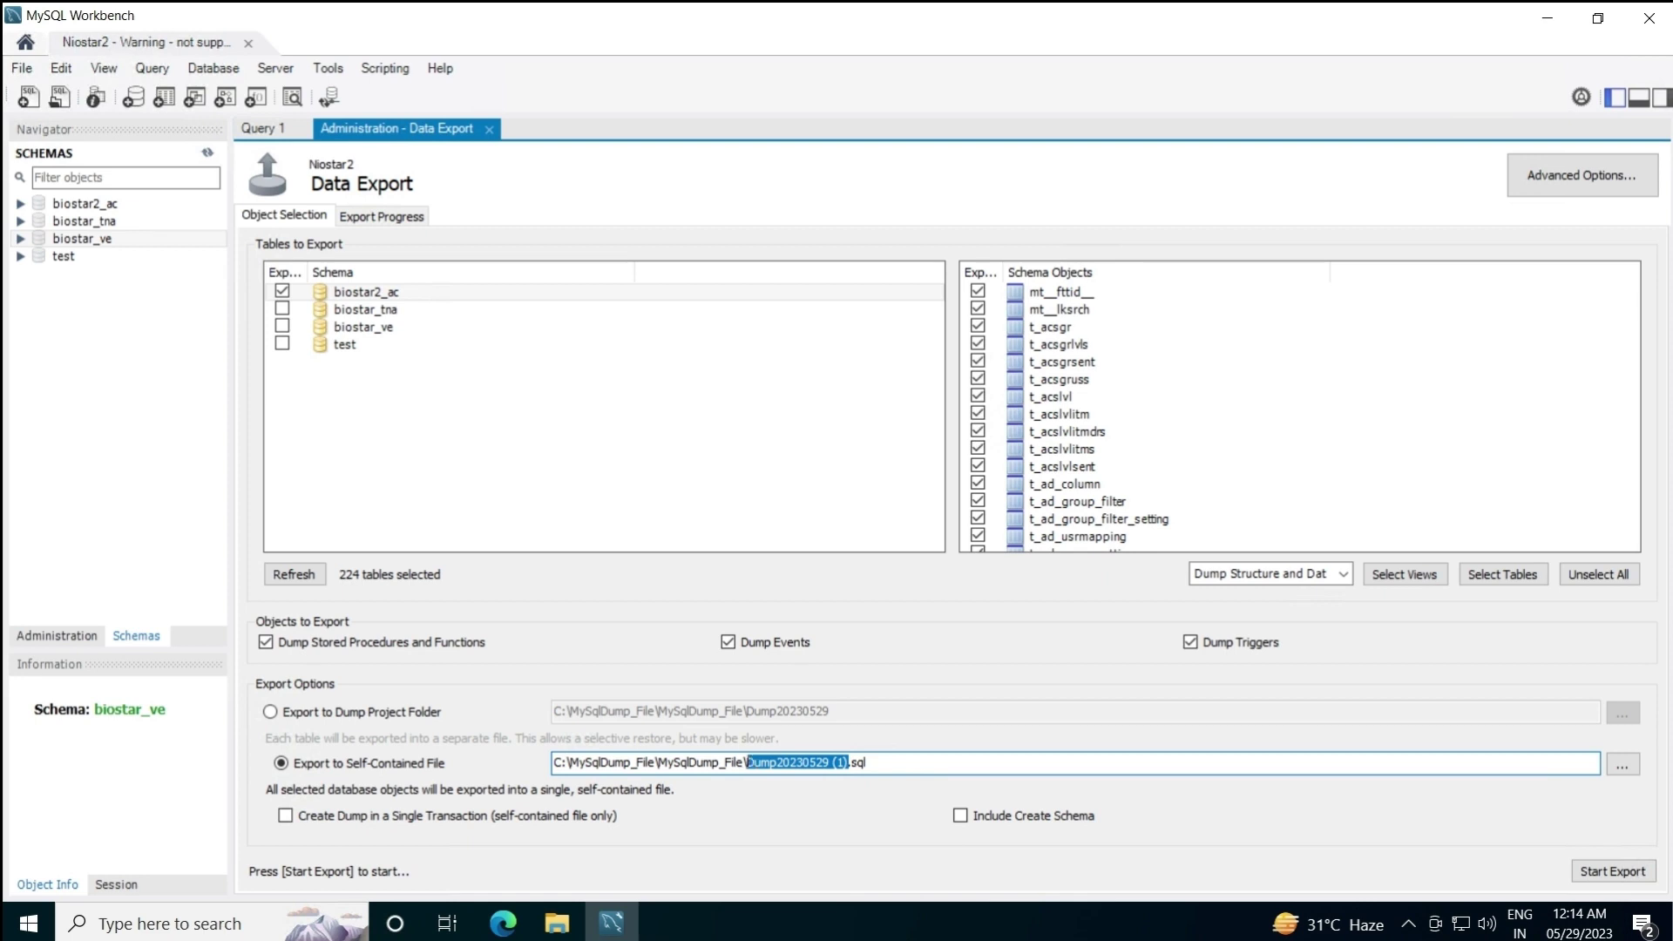
text(Biostar2)
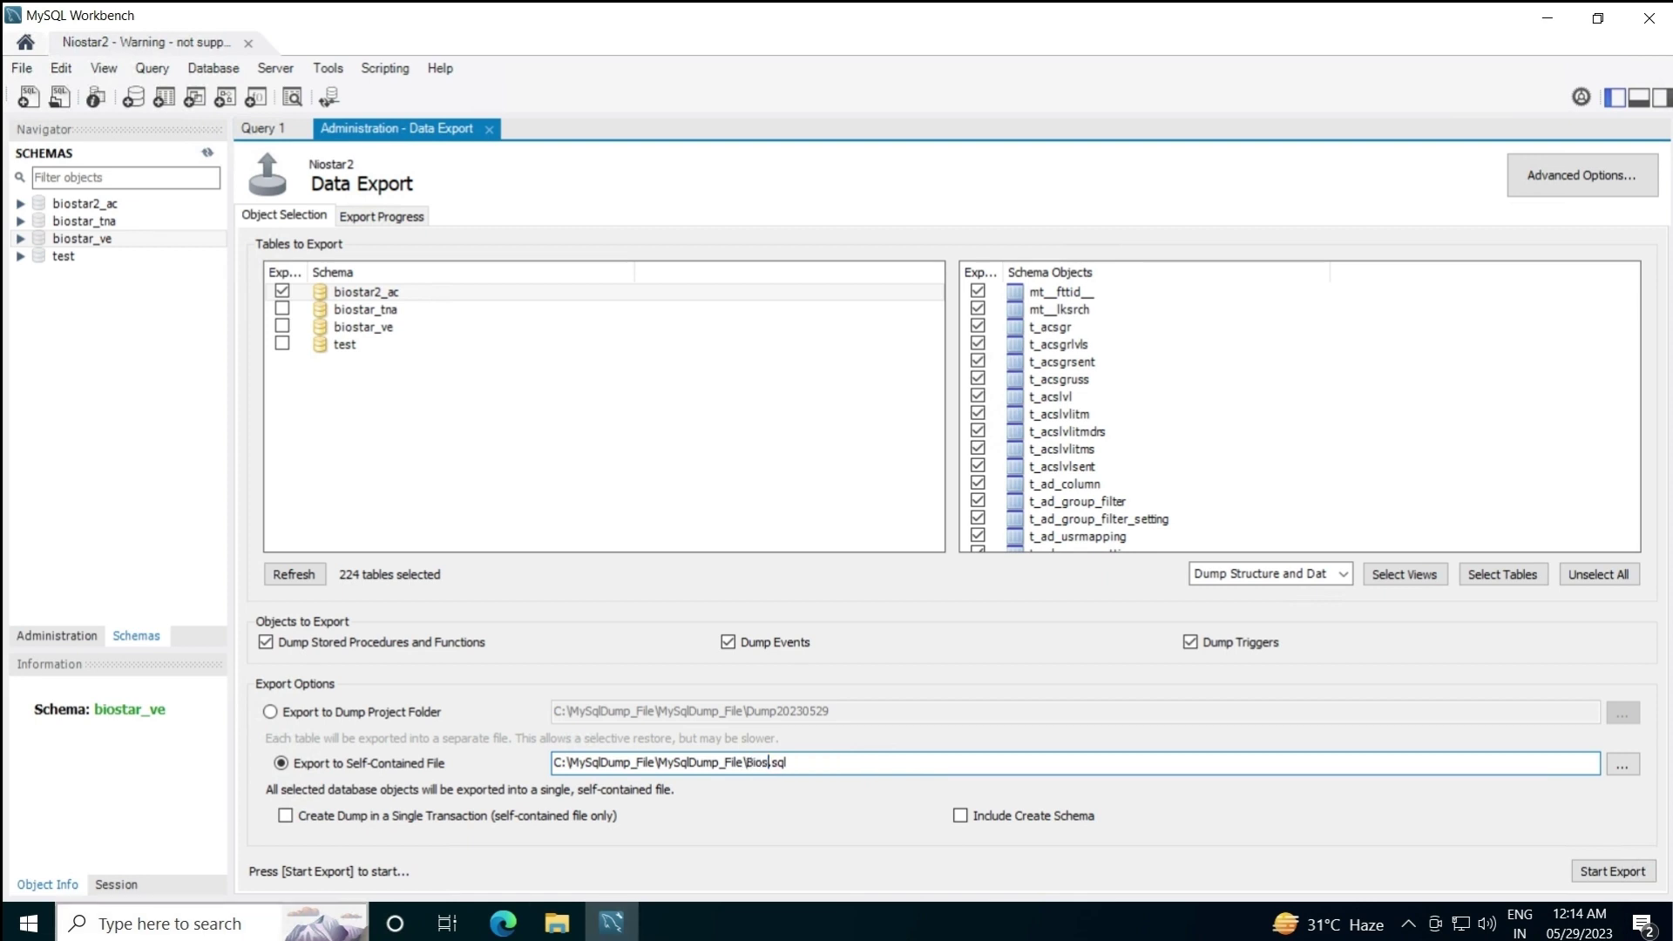
text(_AC)
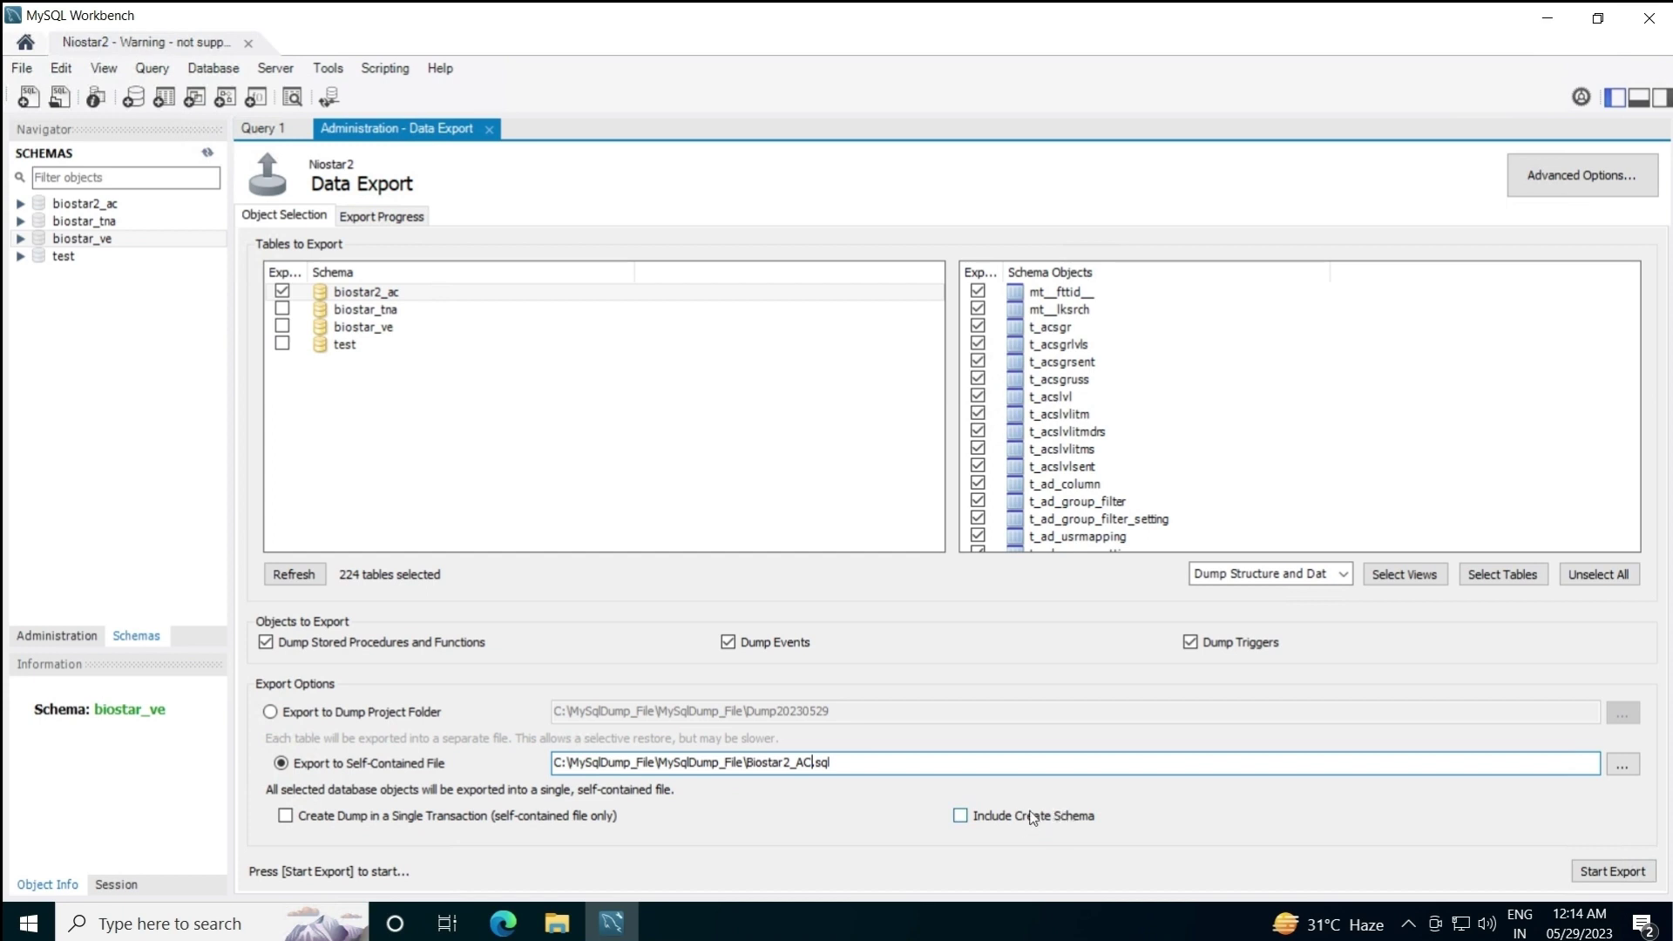
click(962, 817)
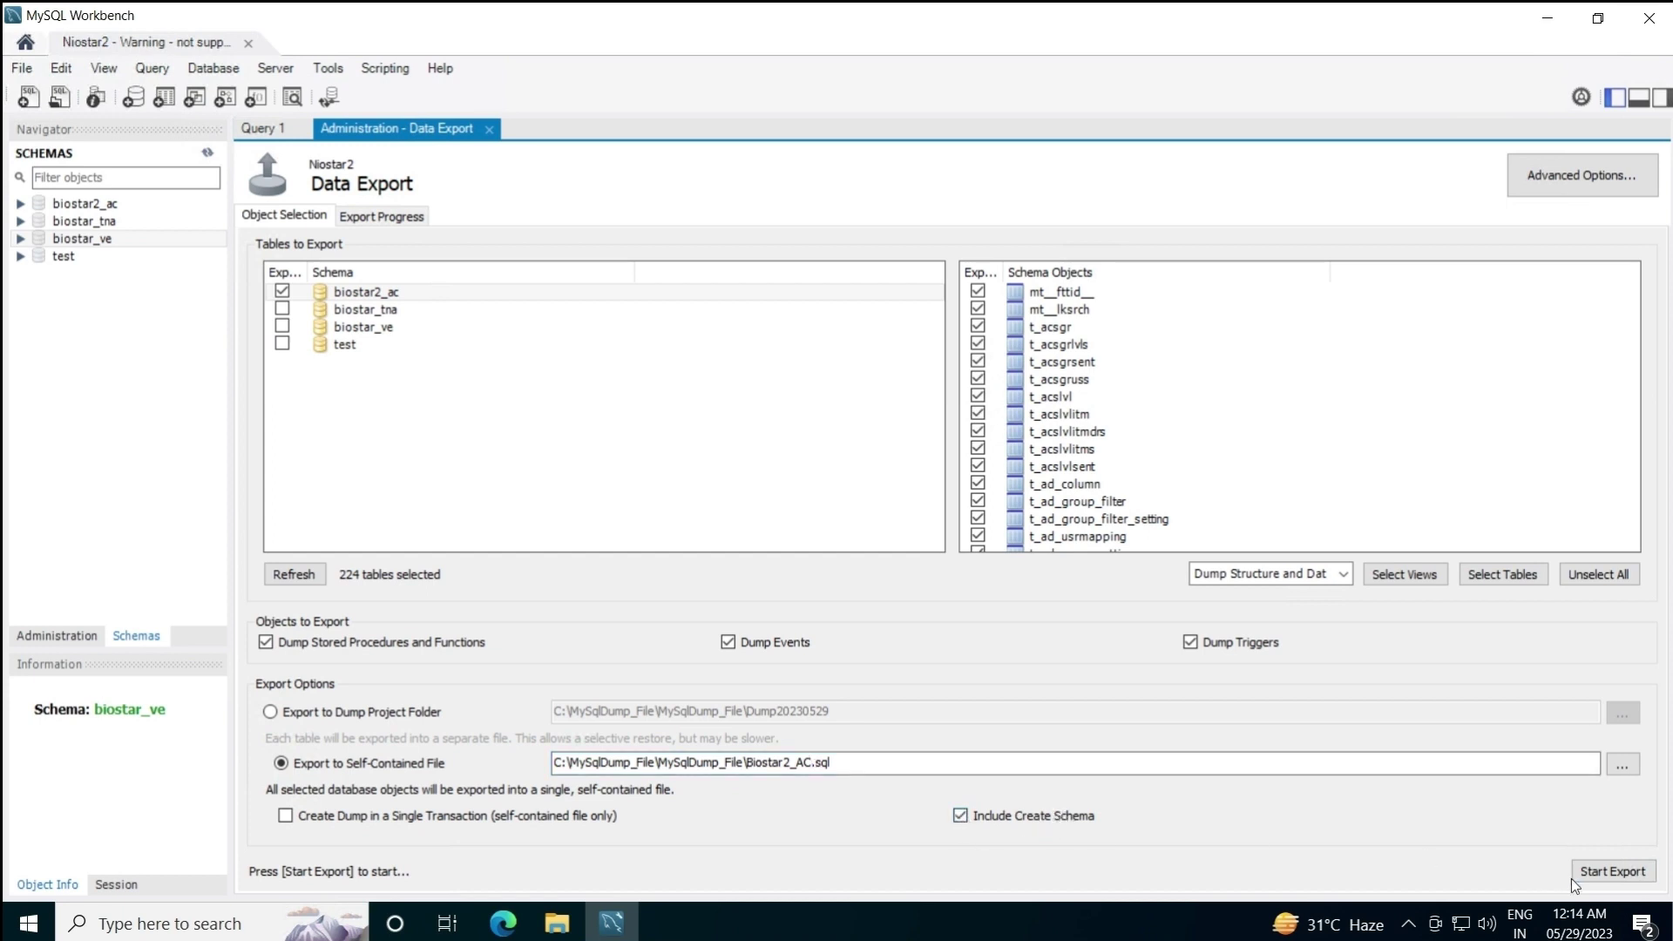
Run the biostar2_ac export and close Data Export after reviewing its log
click(1624, 871)
click(856, 570)
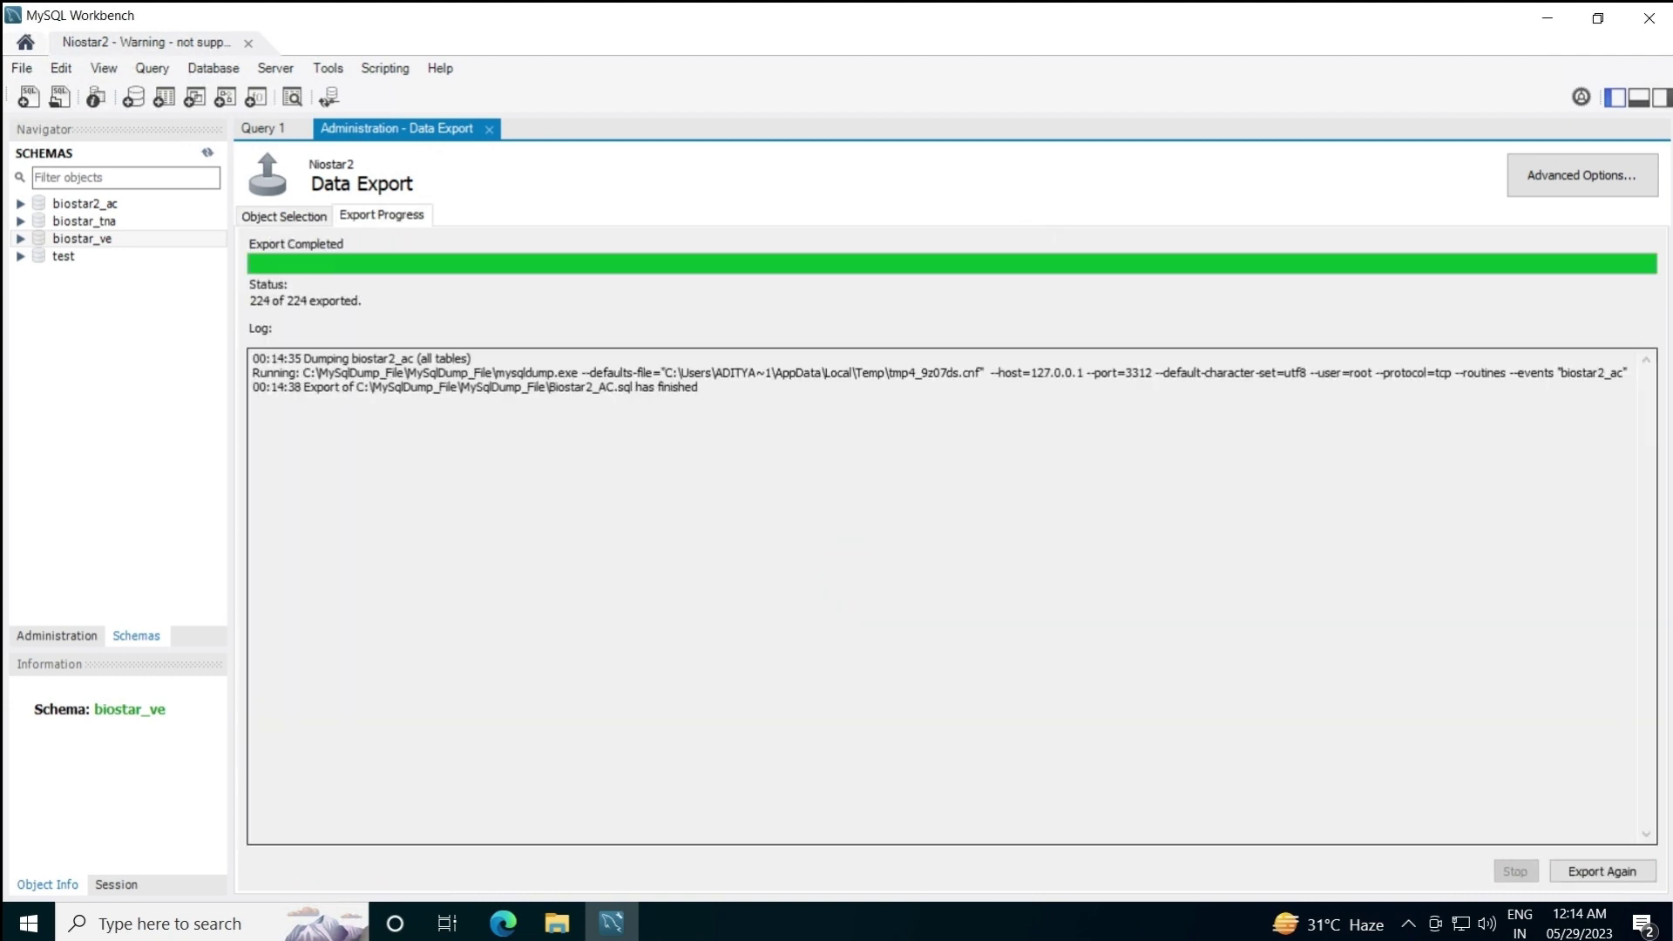
drag(701, 389, 267, 358)
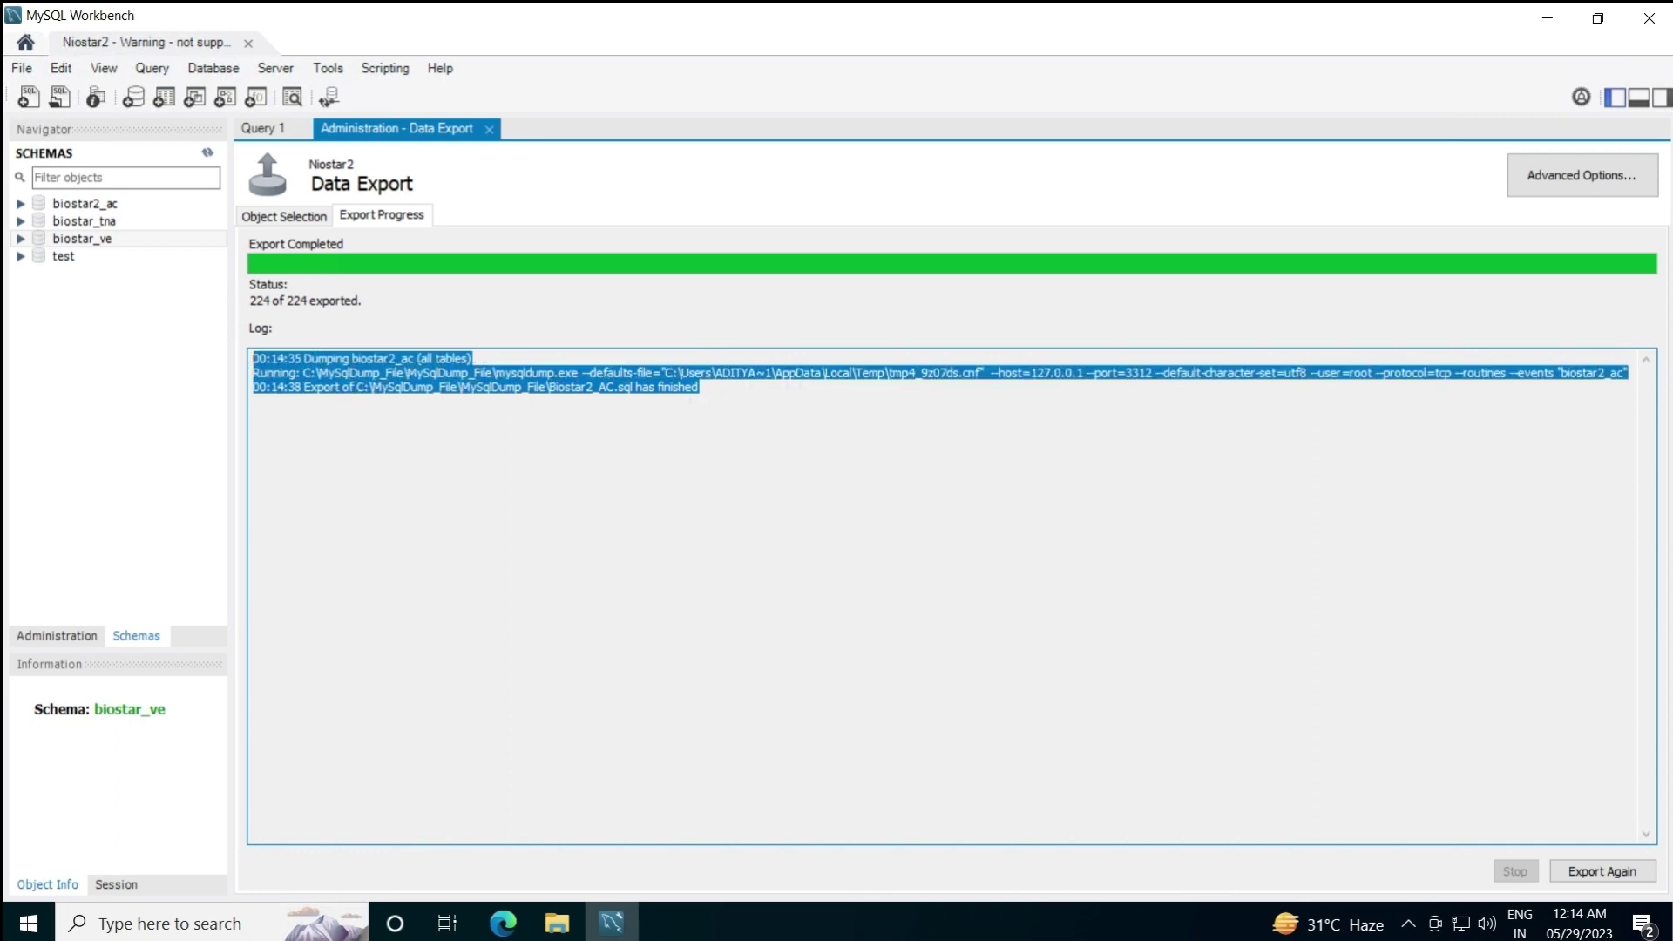
click(489, 131)
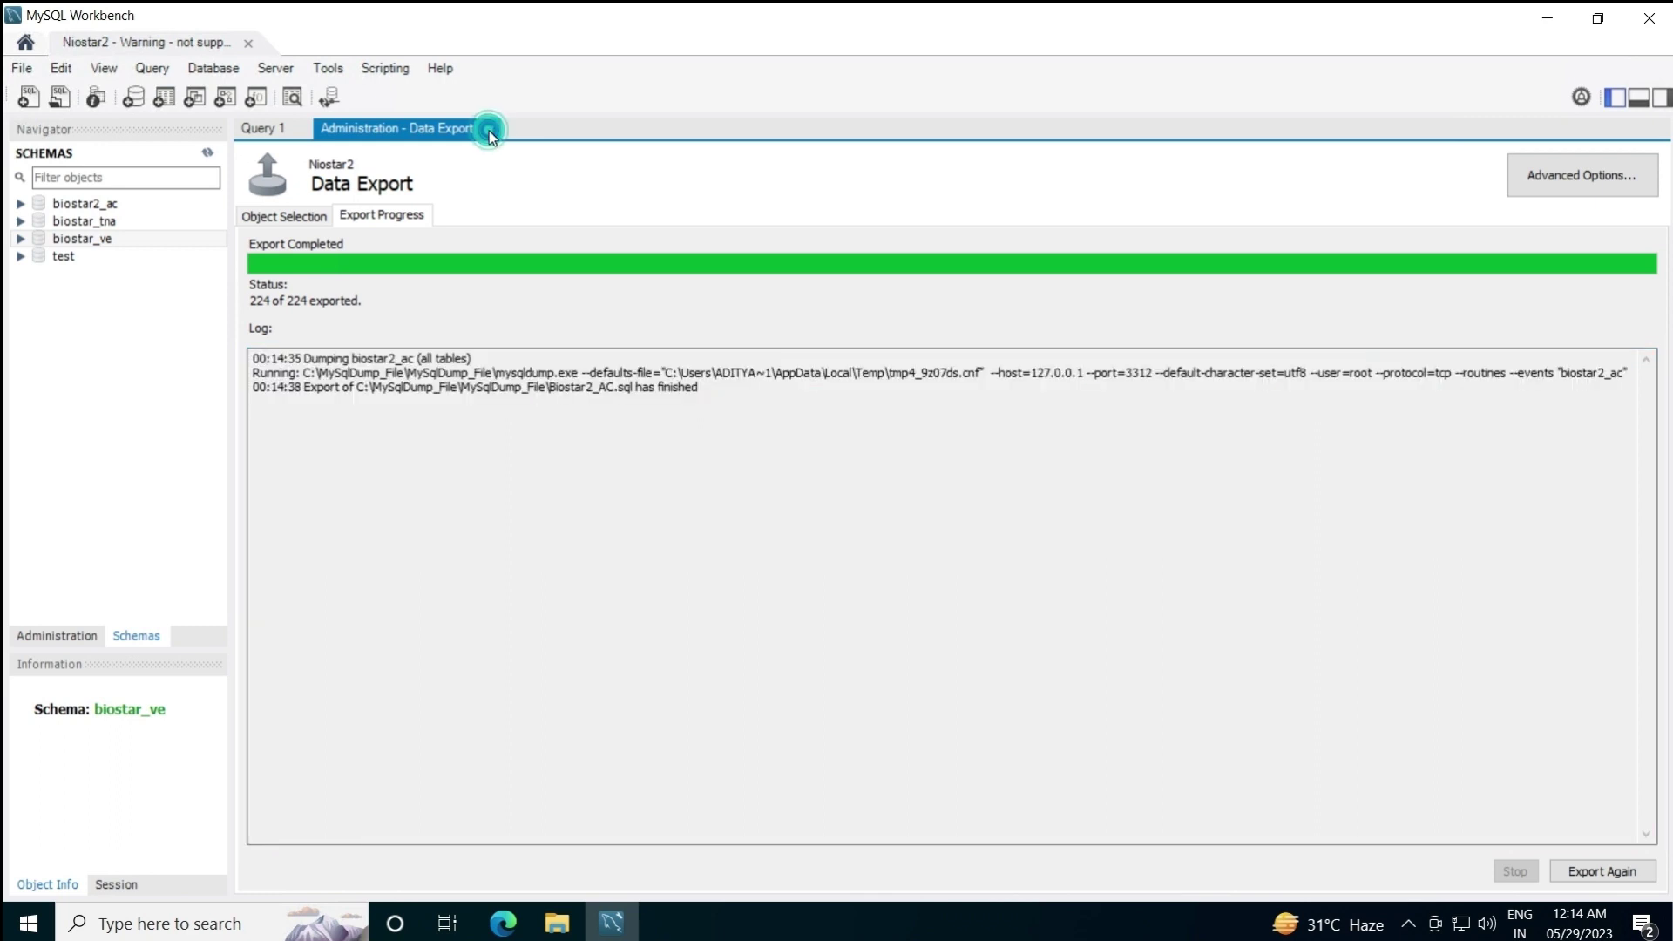
Reopen a fresh Data Export and select the biostar_tna schema, including stored procedures and functions, events, and triggers
click(490, 131)
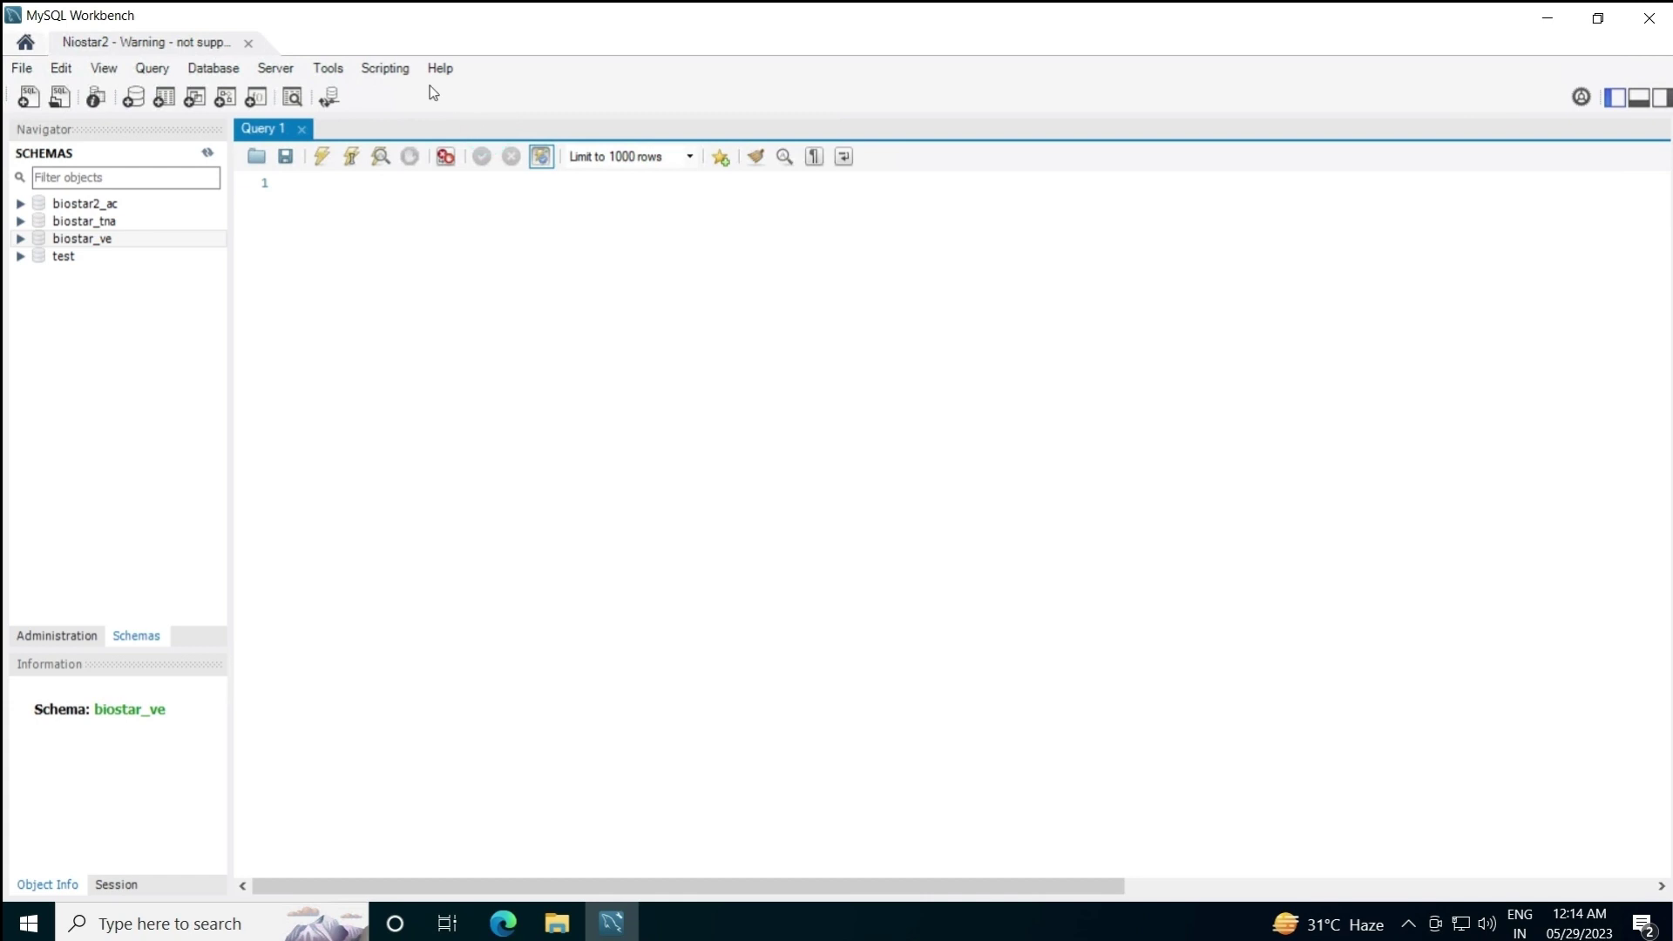
click(275, 70)
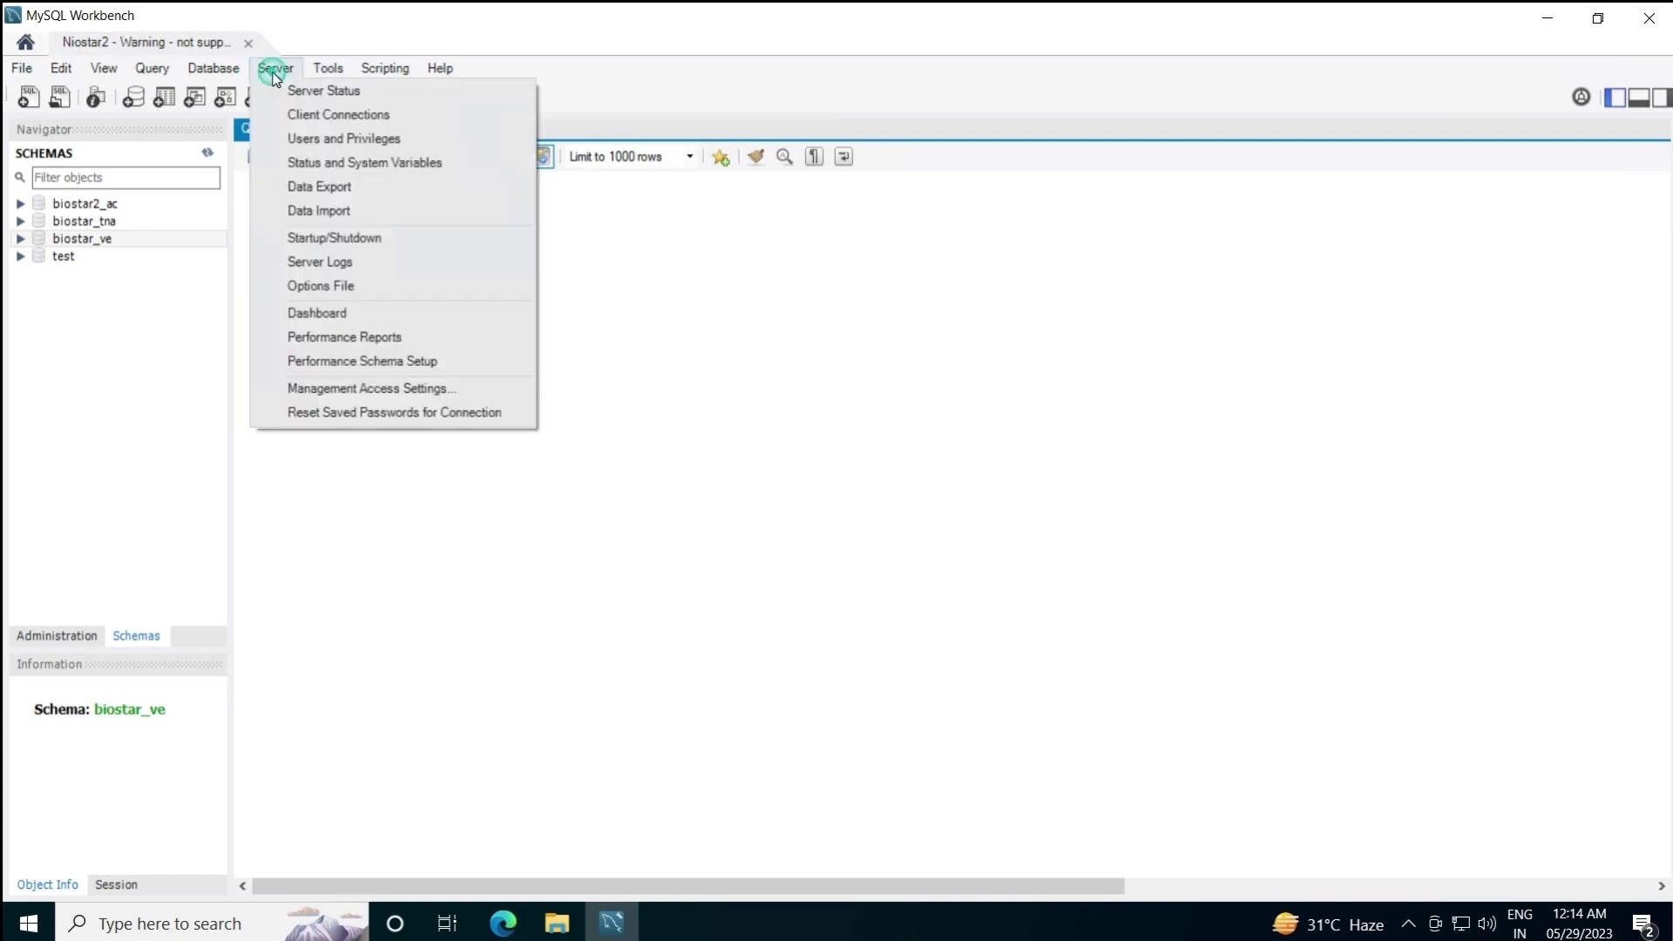
click(320, 191)
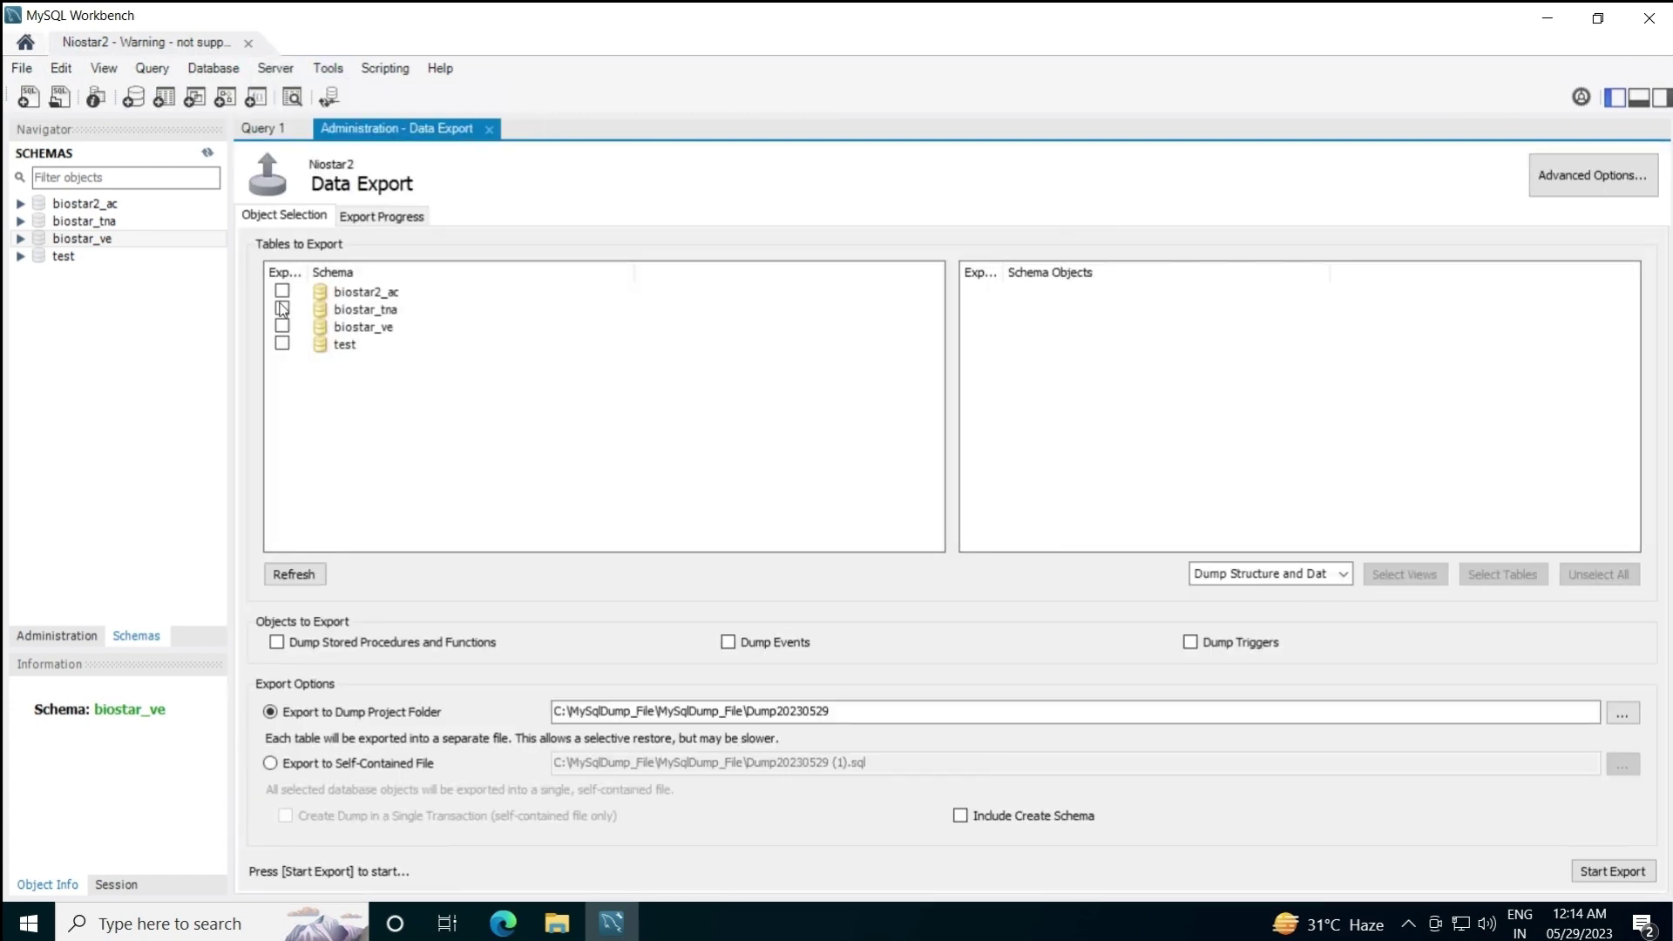
click(283, 308)
click(366, 311)
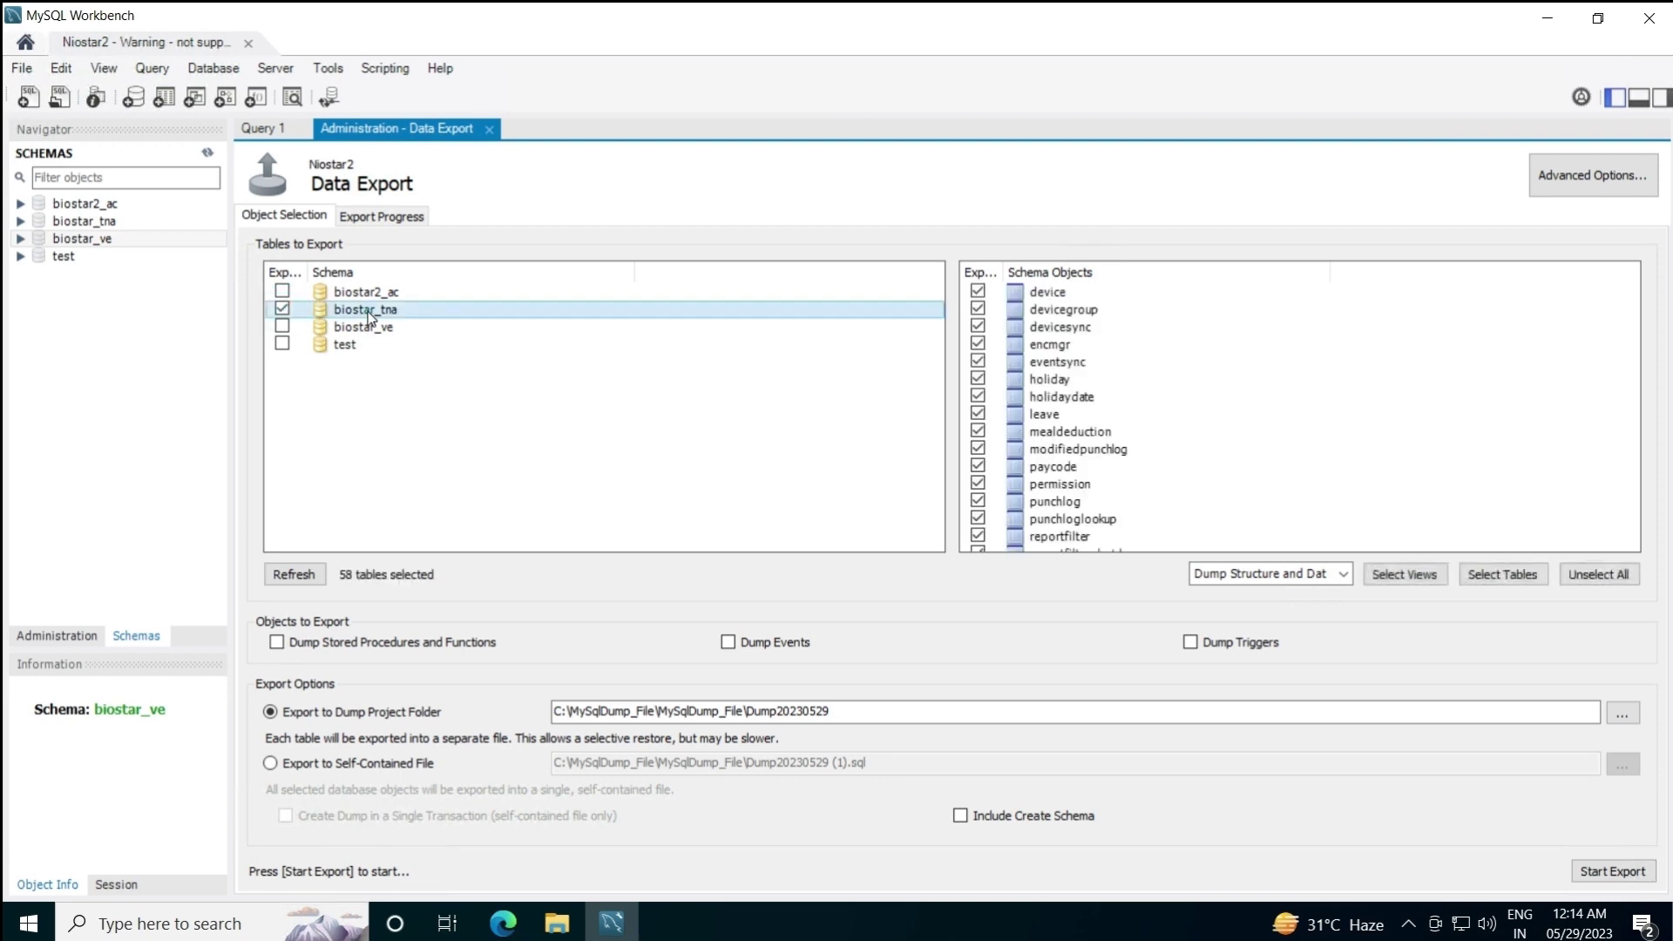
click(277, 642)
click(729, 642)
click(1190, 643)
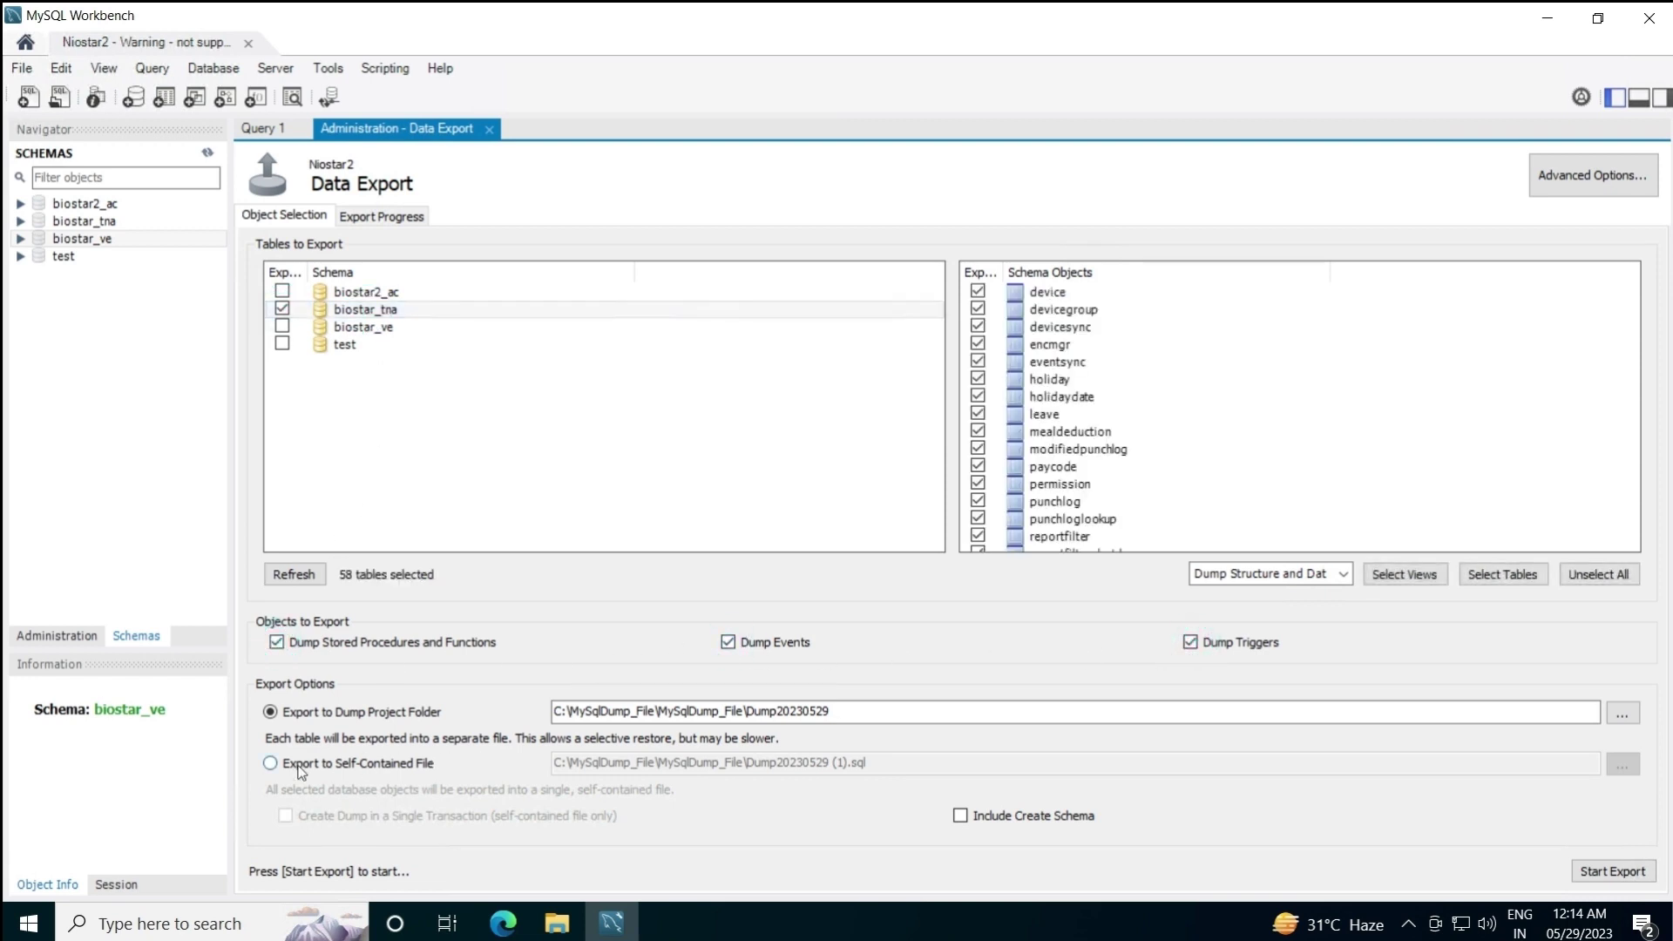
Set the export to a self-contained file named Biostar2_TNA.sql in C:\MySqlDump_File\MySqlDump_File and include the create schema statement
click(271, 763)
drag(848, 762, 747, 762)
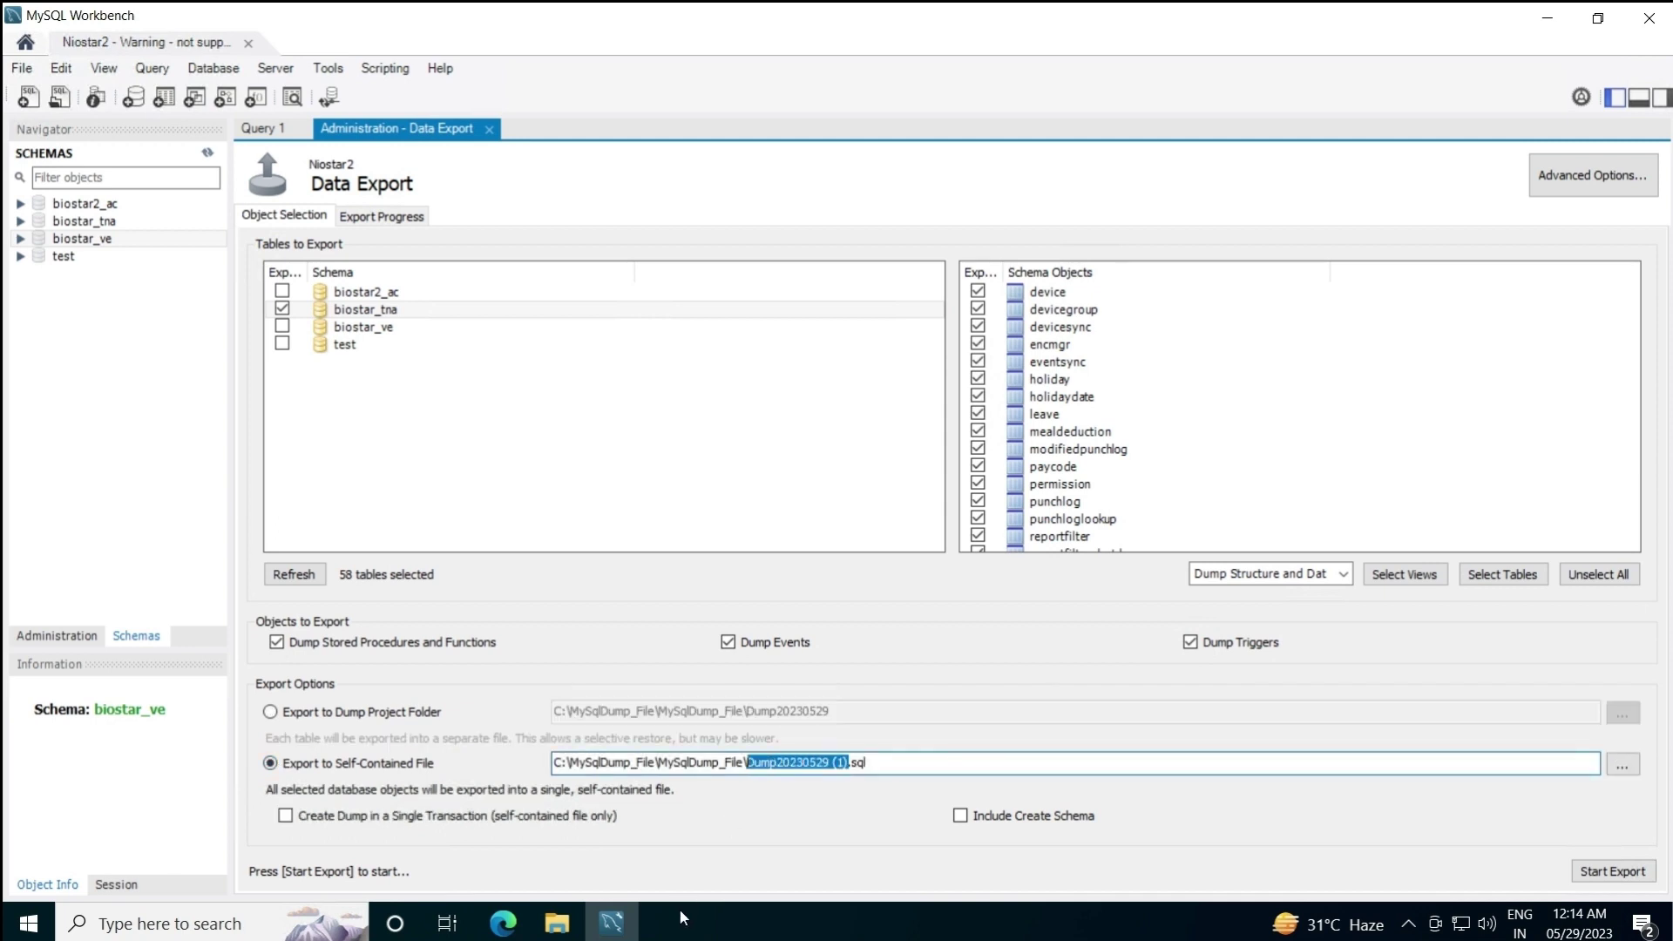
text(Biostar2_TNA)
click(960, 817)
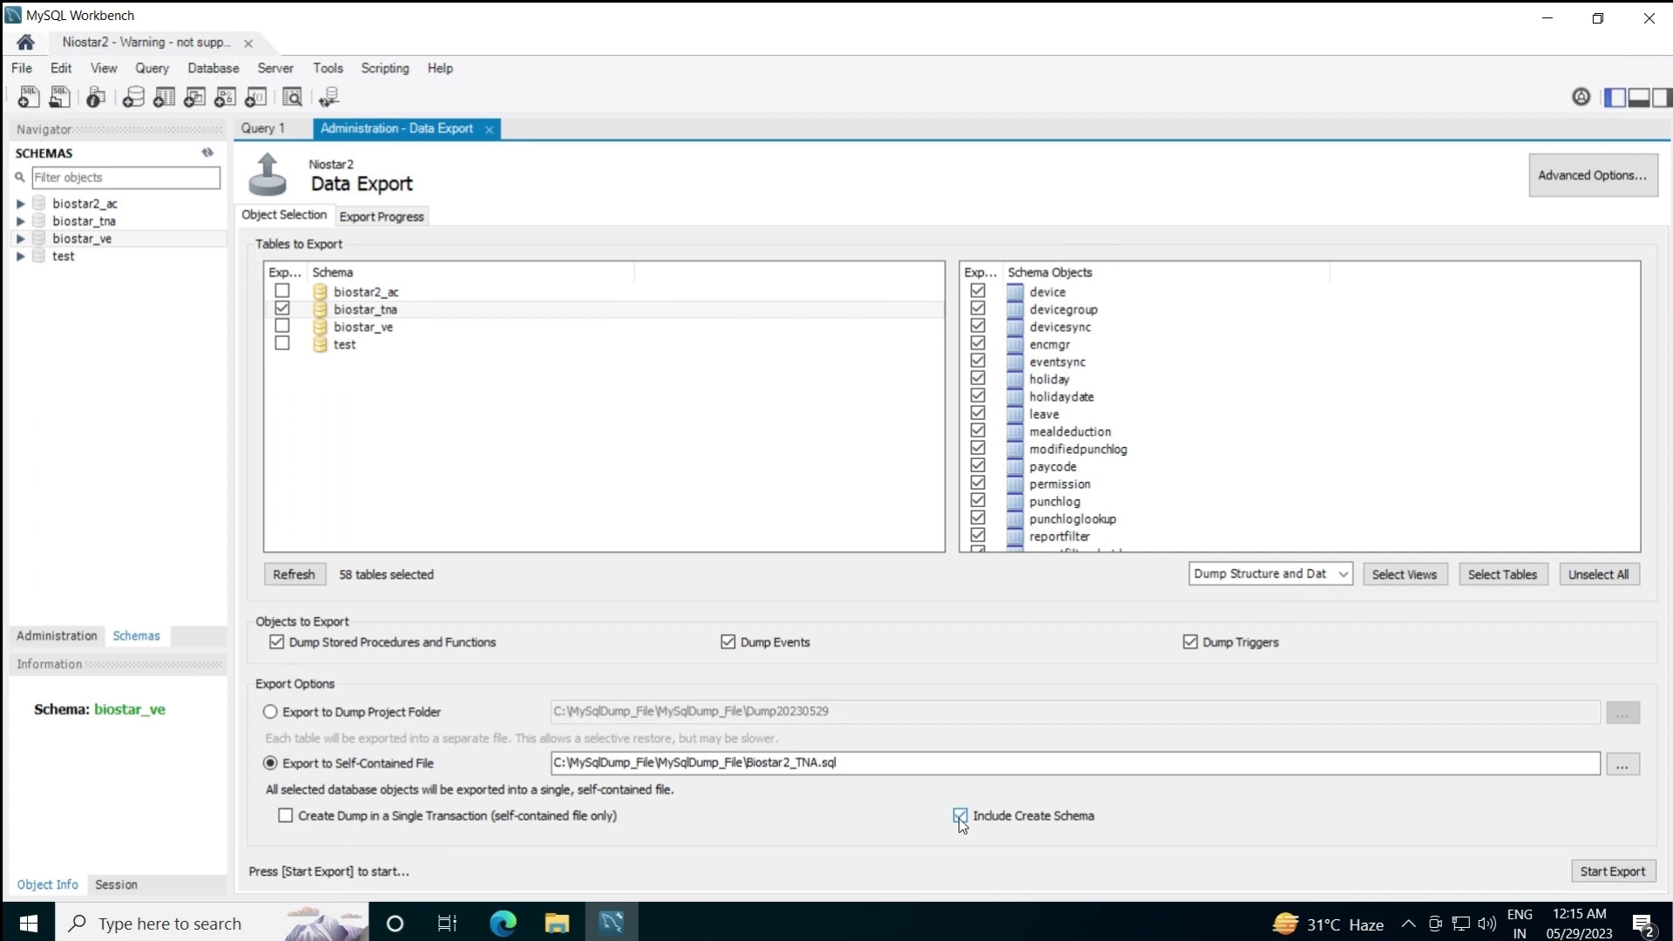
Run the biostar_tna export despite the mysqldump version mismatch and close Data Export
click(1608, 873)
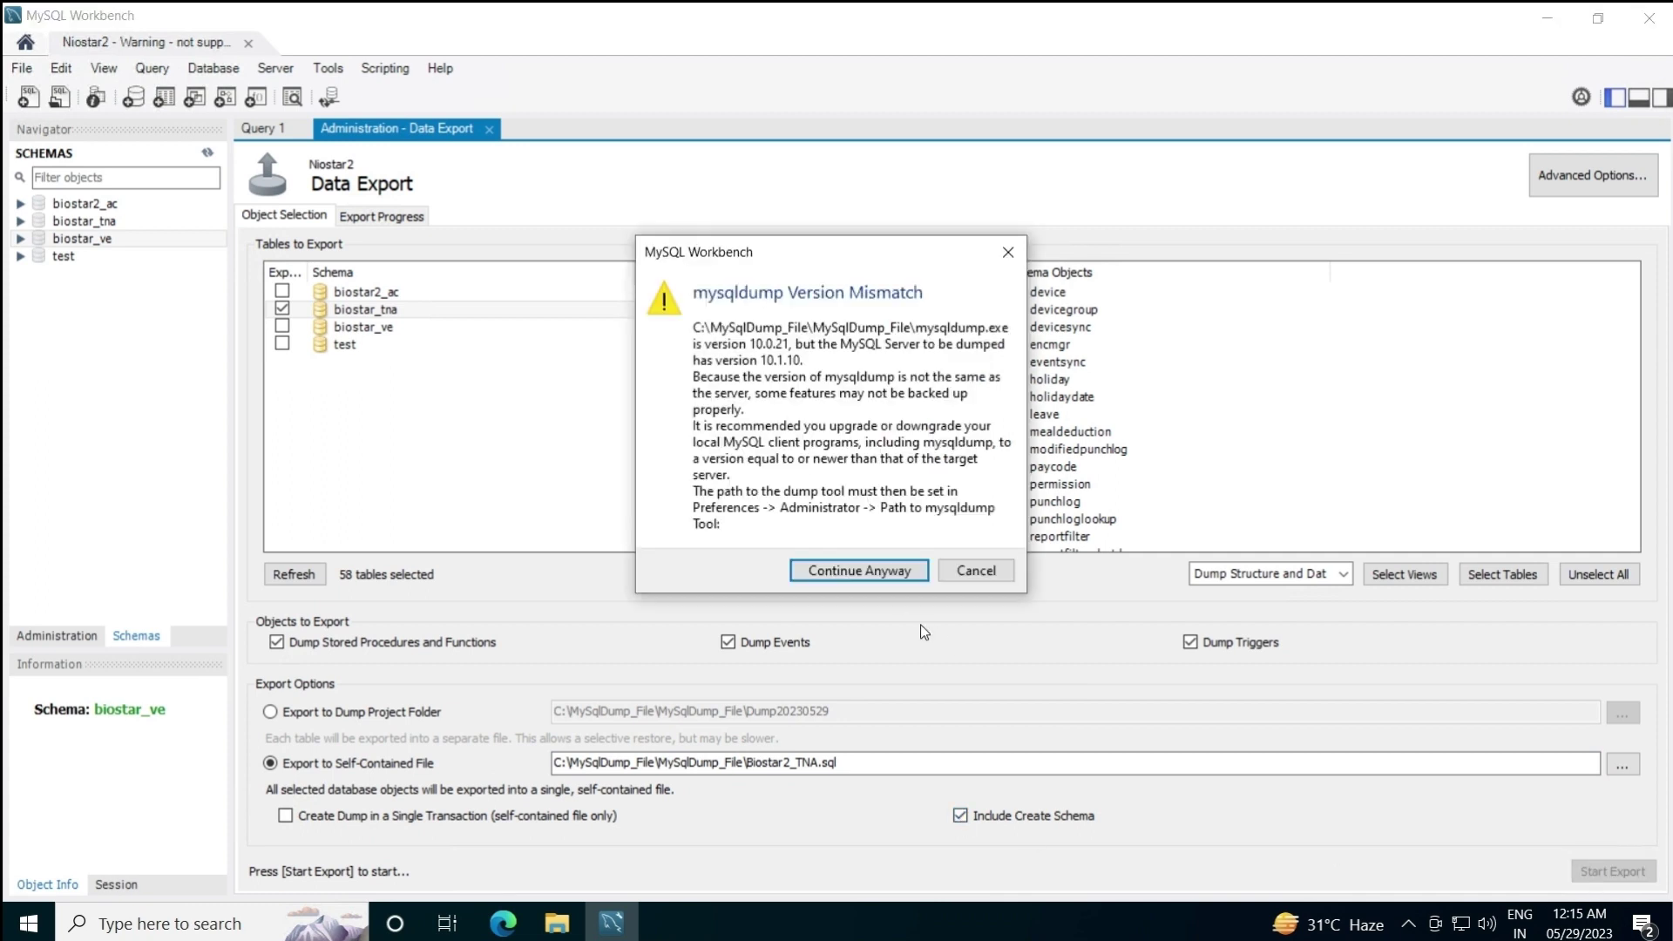
click(847, 568)
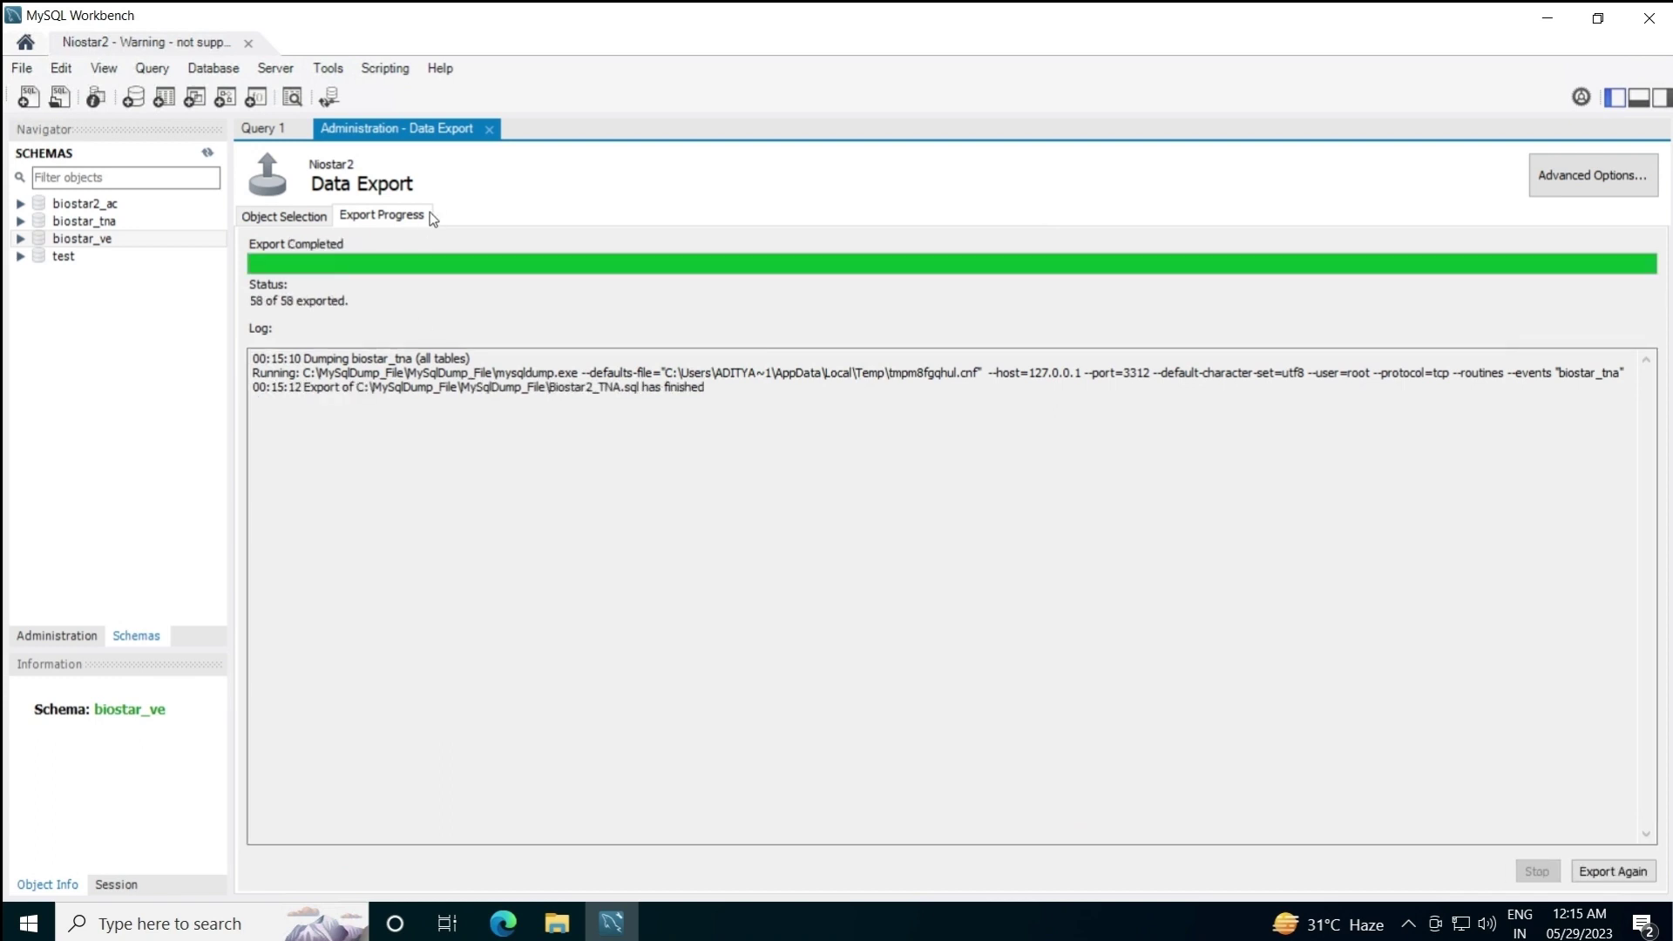
click(488, 130)
Open Data Export again and select the biostar_ve schema, including stored procedures and functions, events, and triggers
click(275, 68)
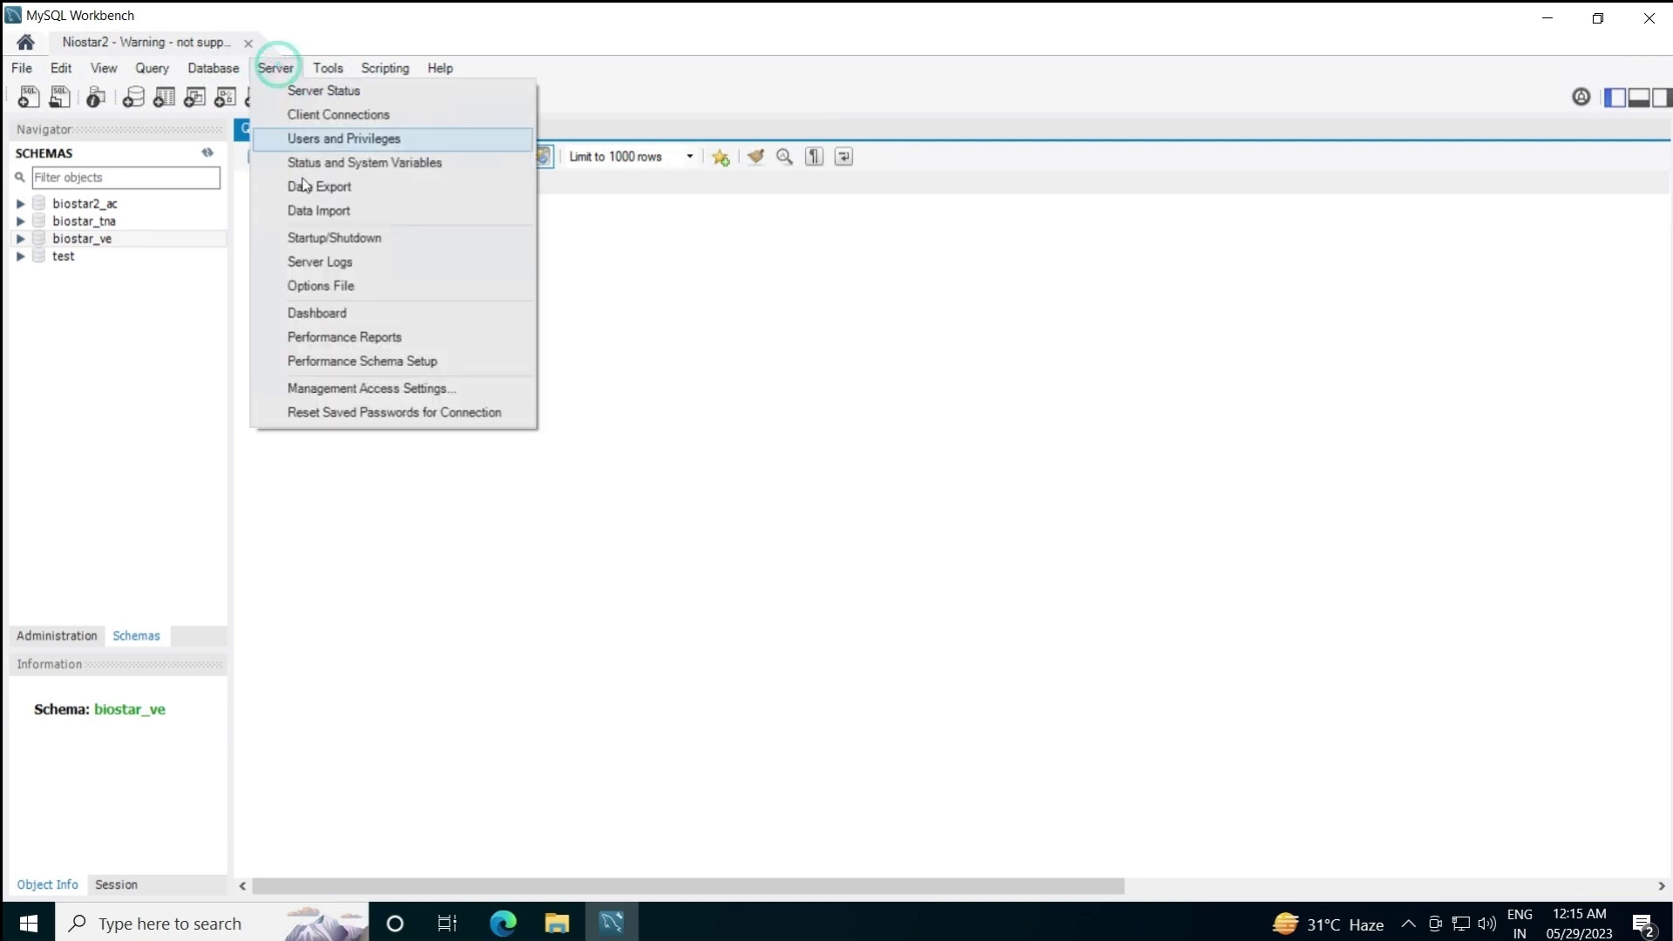
click(327, 190)
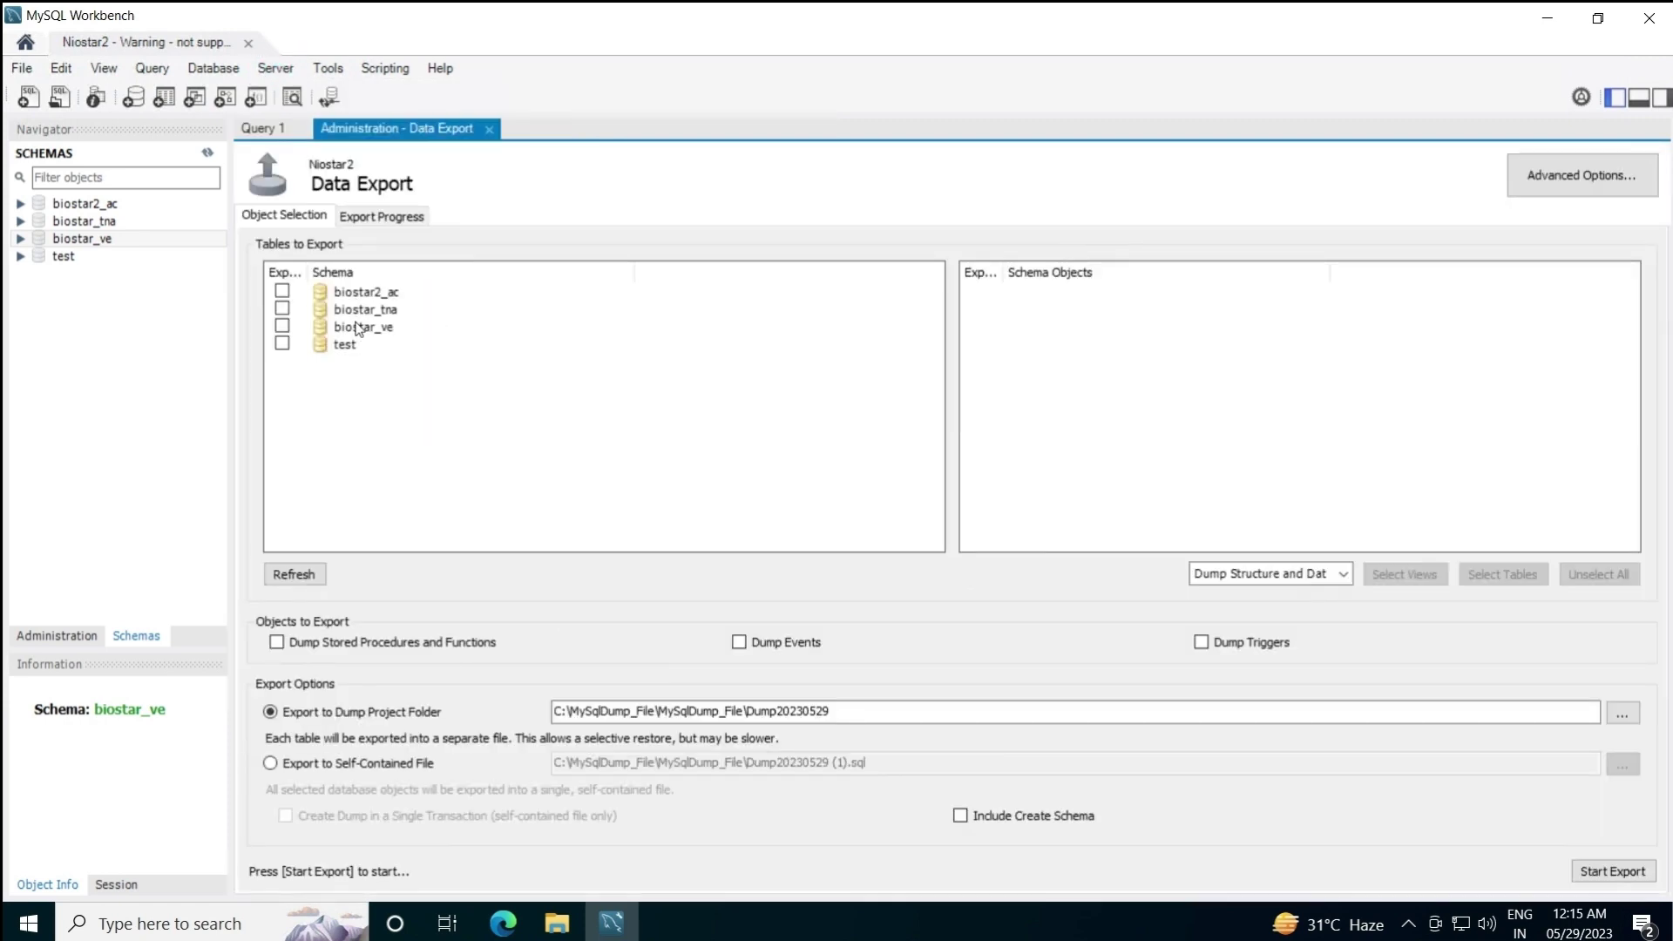
click(282, 327)
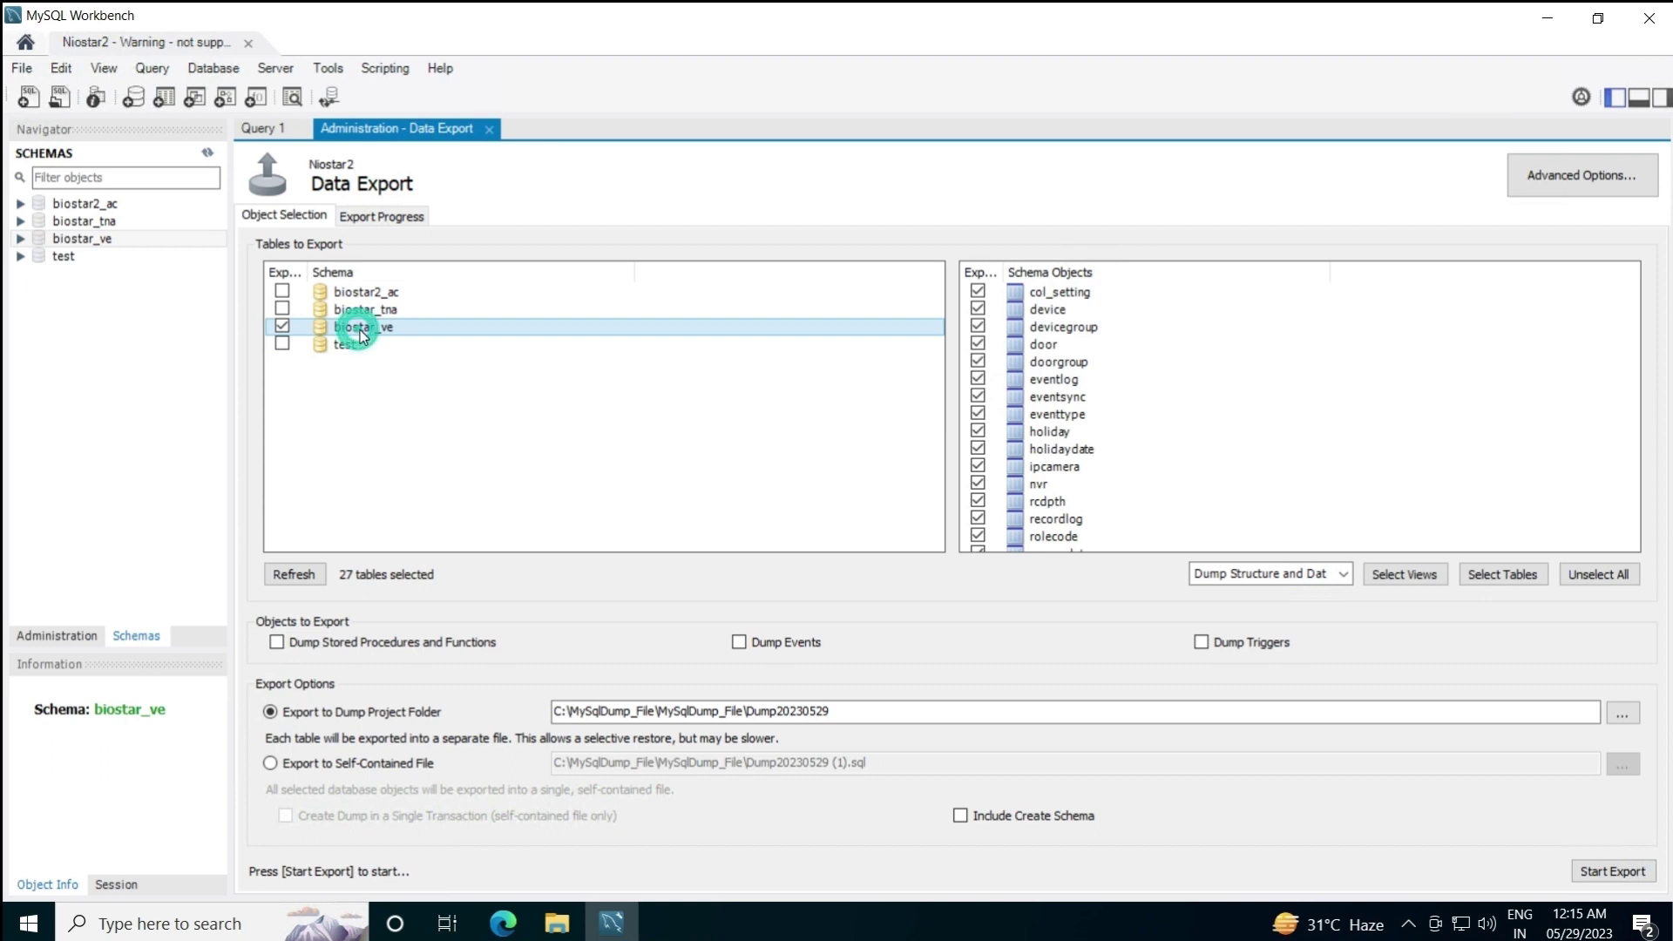
click(277, 643)
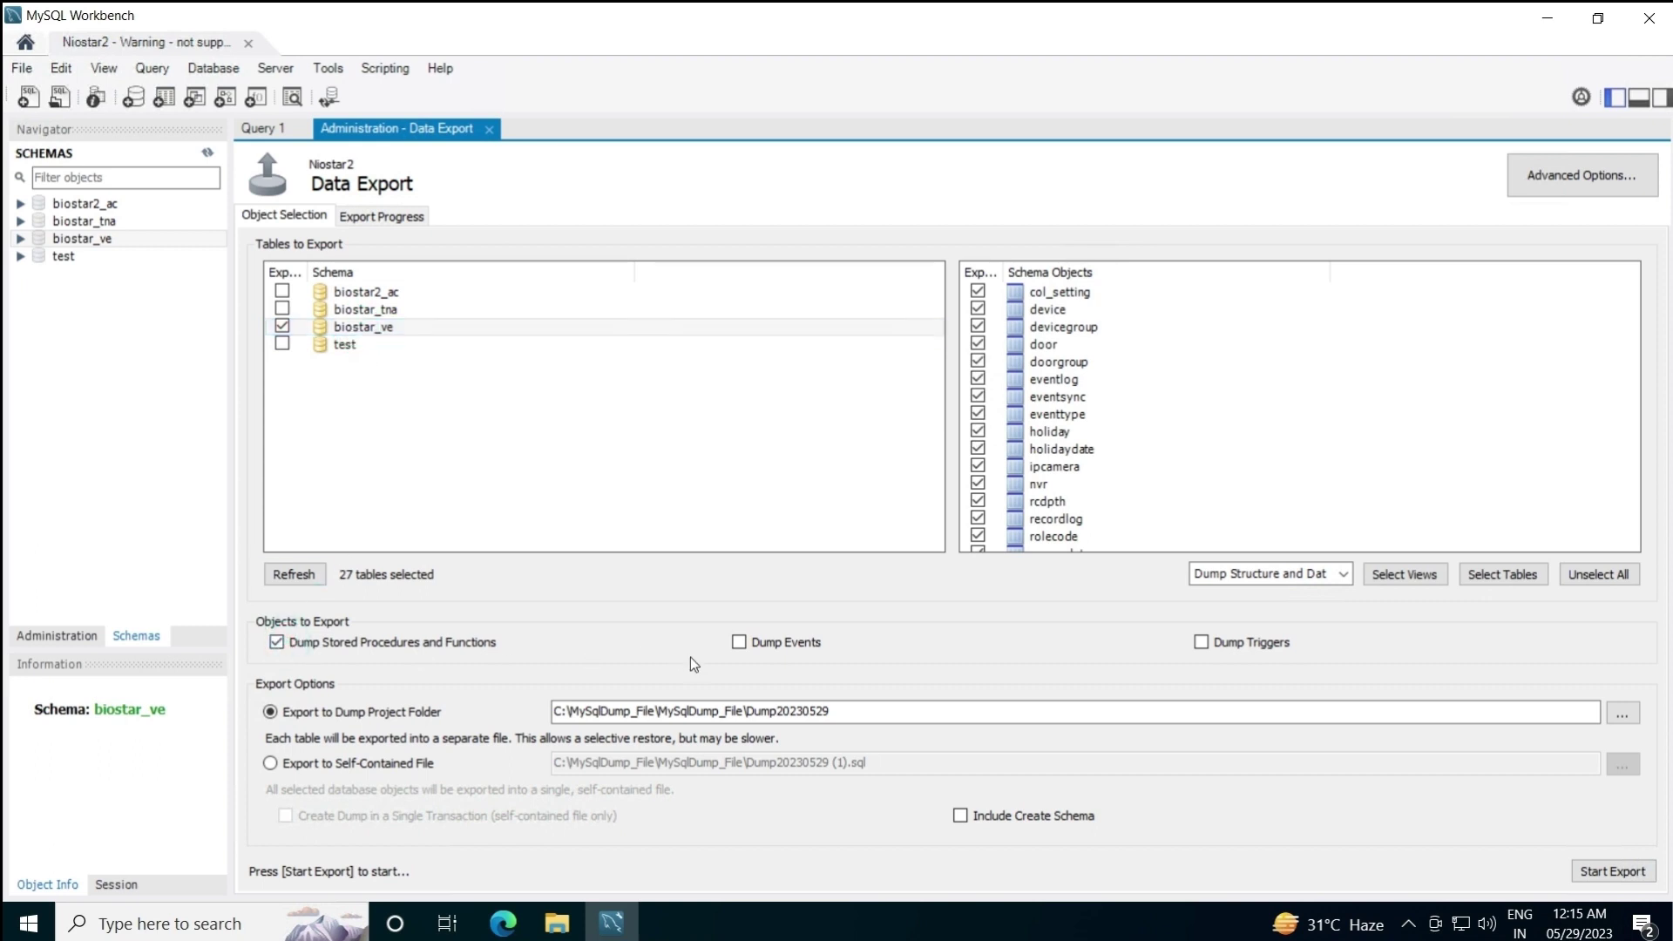
click(739, 643)
click(1202, 643)
Set the export to a self-contained file named Biostar2_VE.sql in C:\MySqlDump_File\MySqlDump_File and include the create schema statement
click(336, 765)
drag(847, 762, 755, 763)
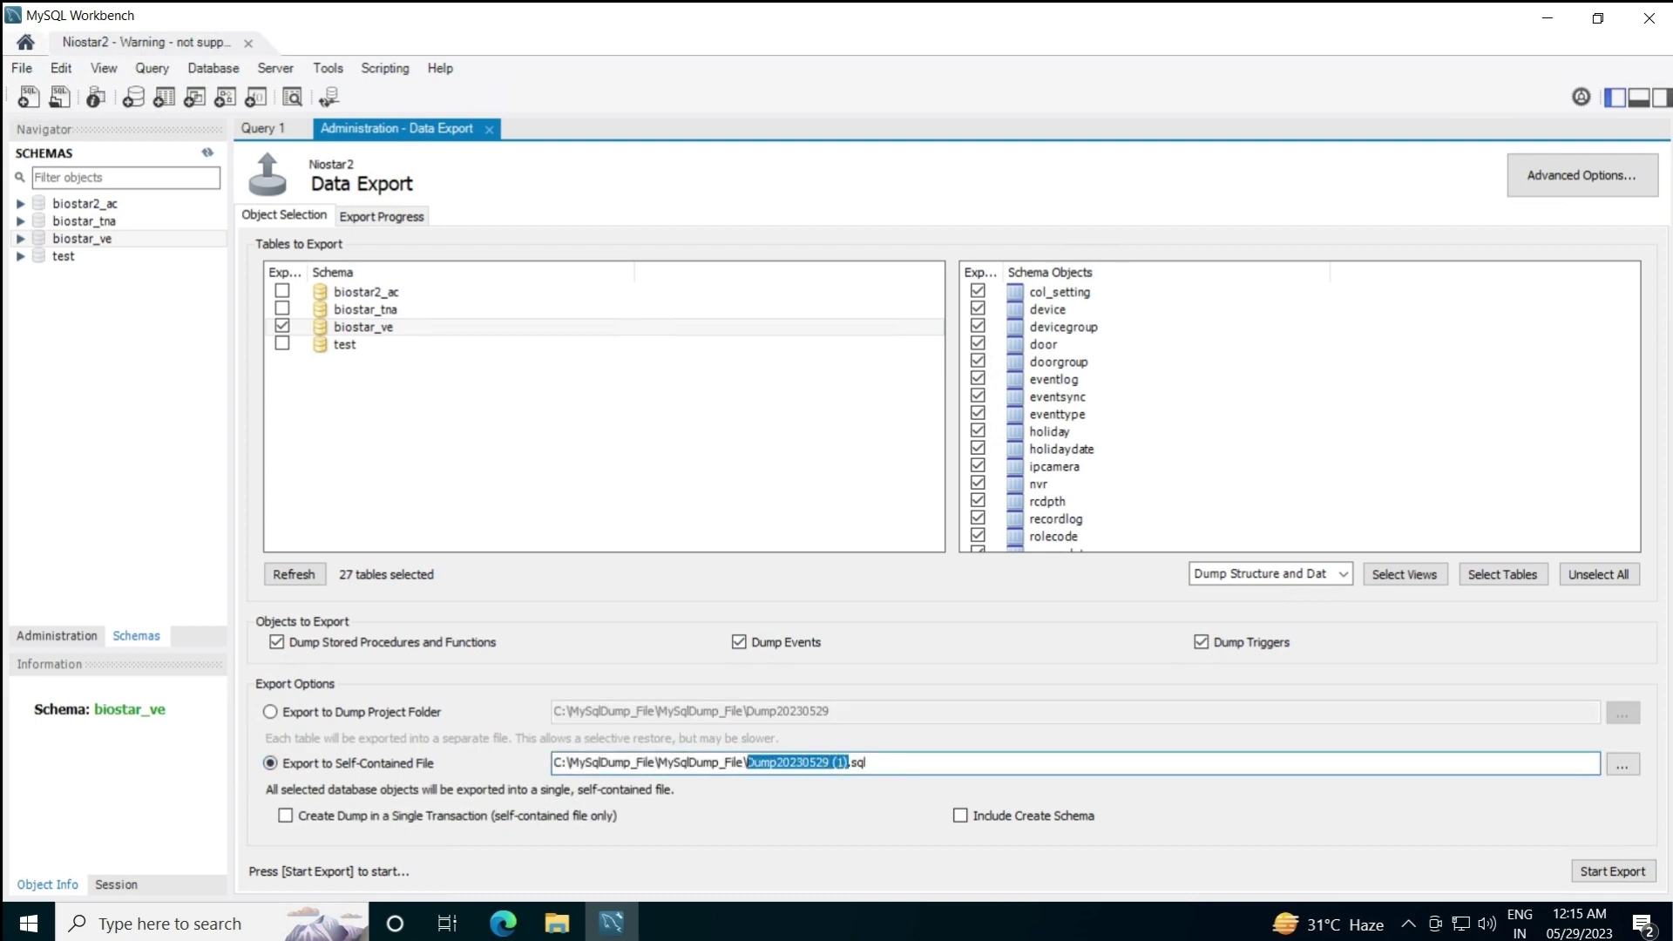
text(Biostar2_VE)
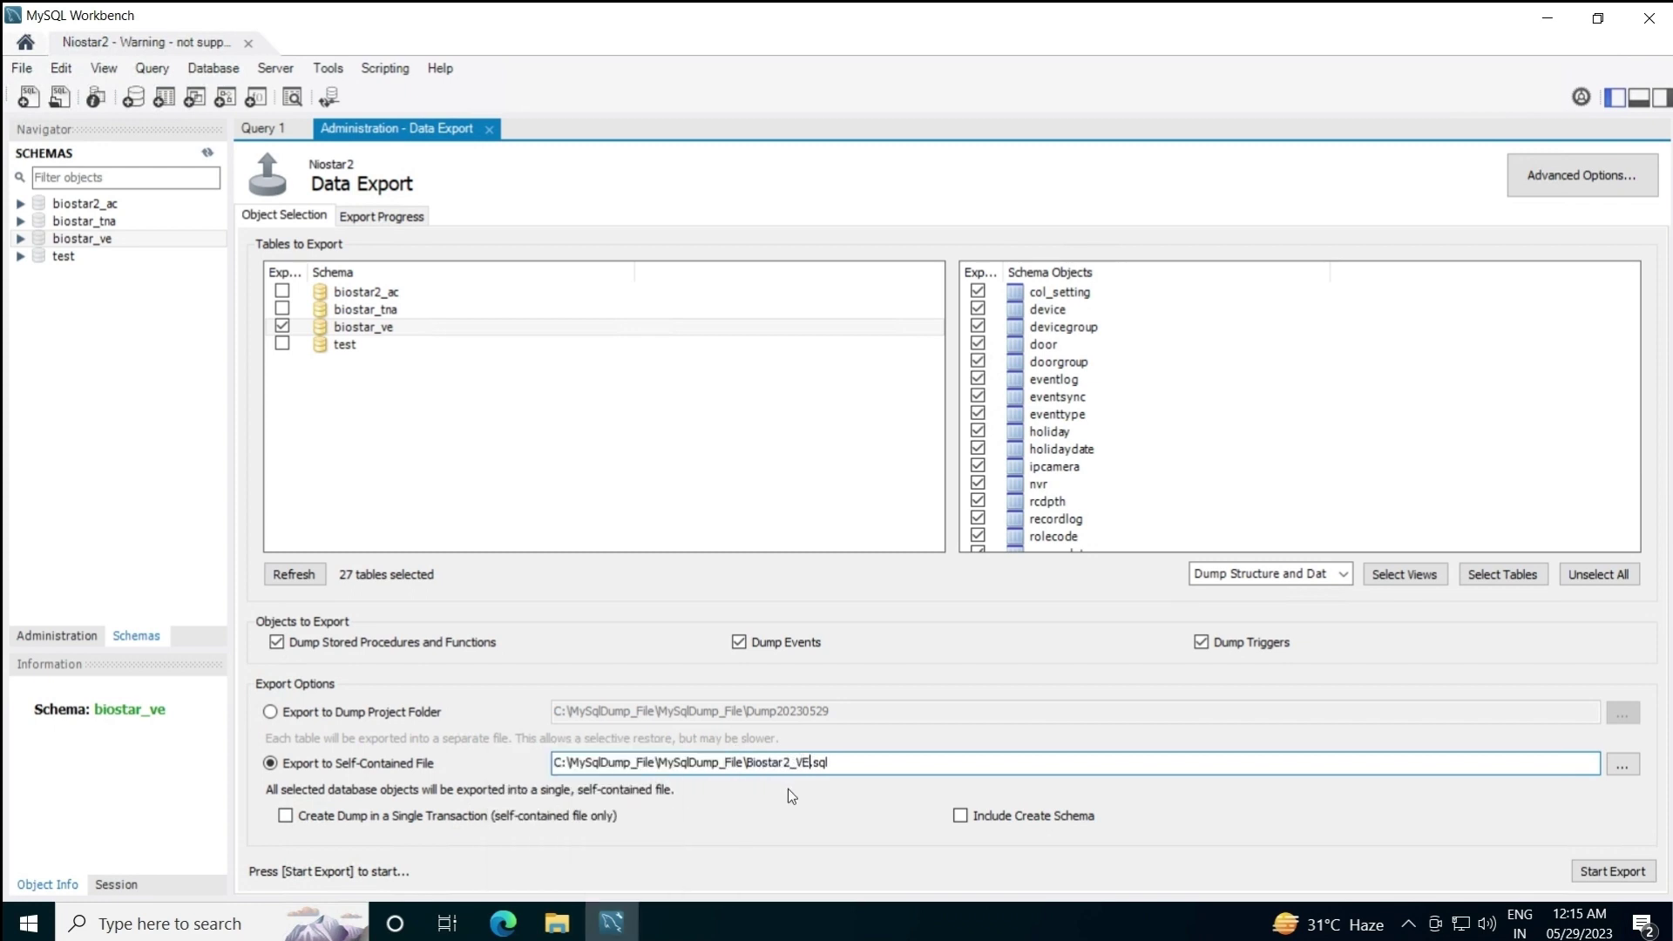
click(961, 814)
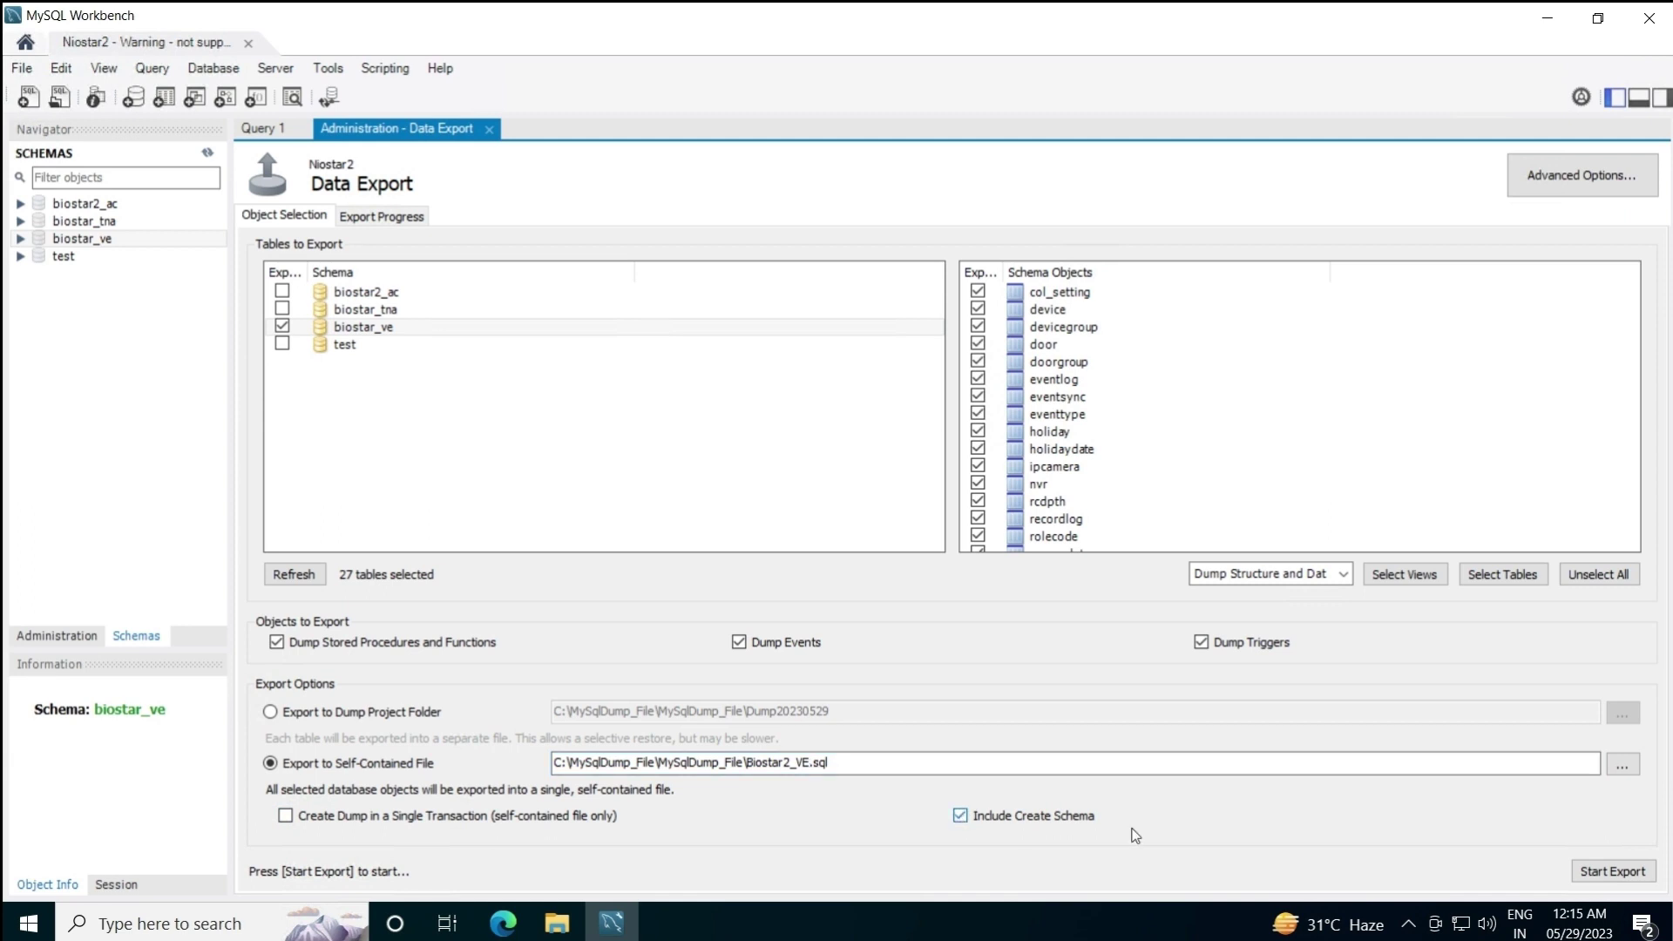
Run the biostar_ve export despite the mysqldump version mismatch and review its log
click(1614, 871)
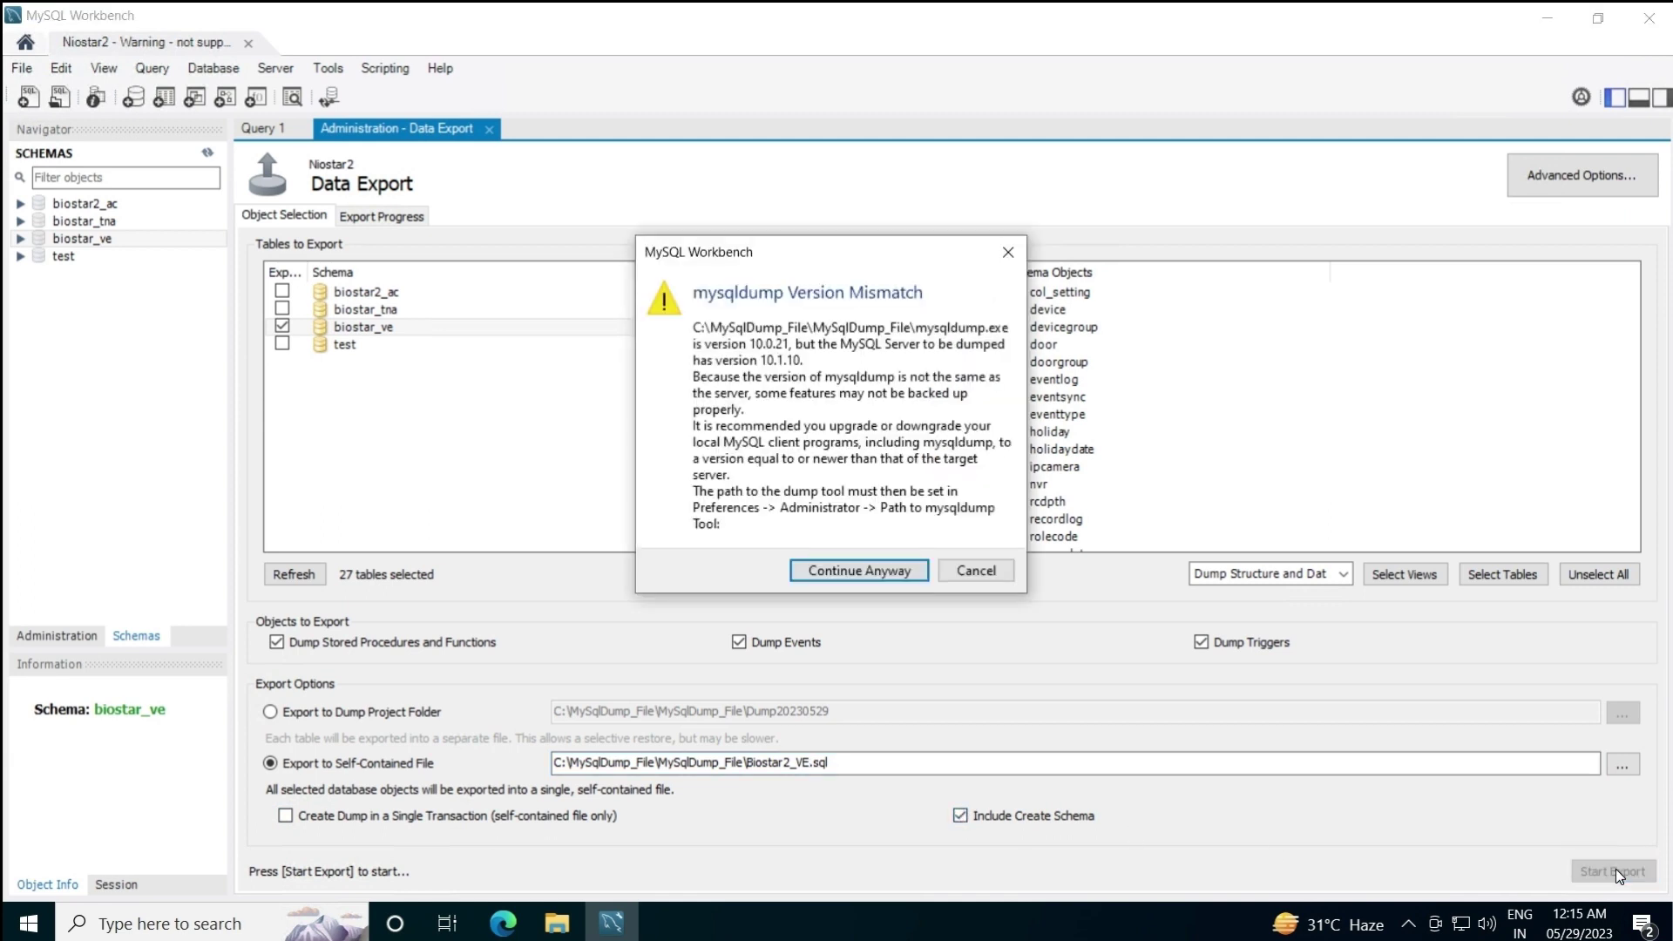
click(871, 569)
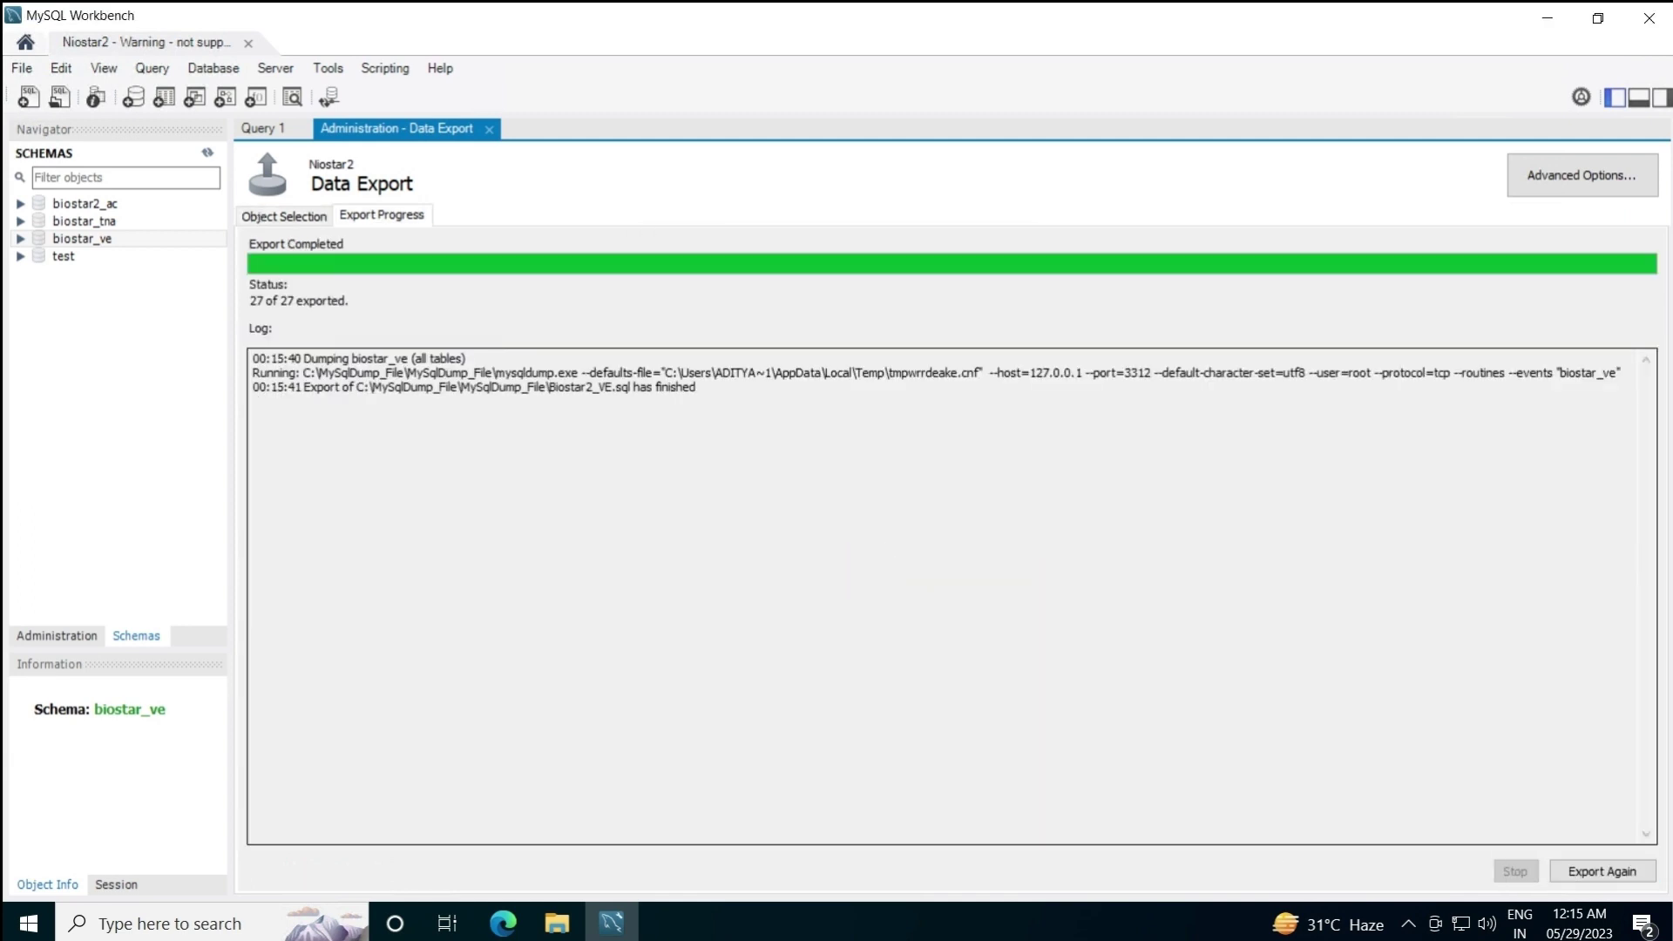
drag(710, 386, 234, 375)
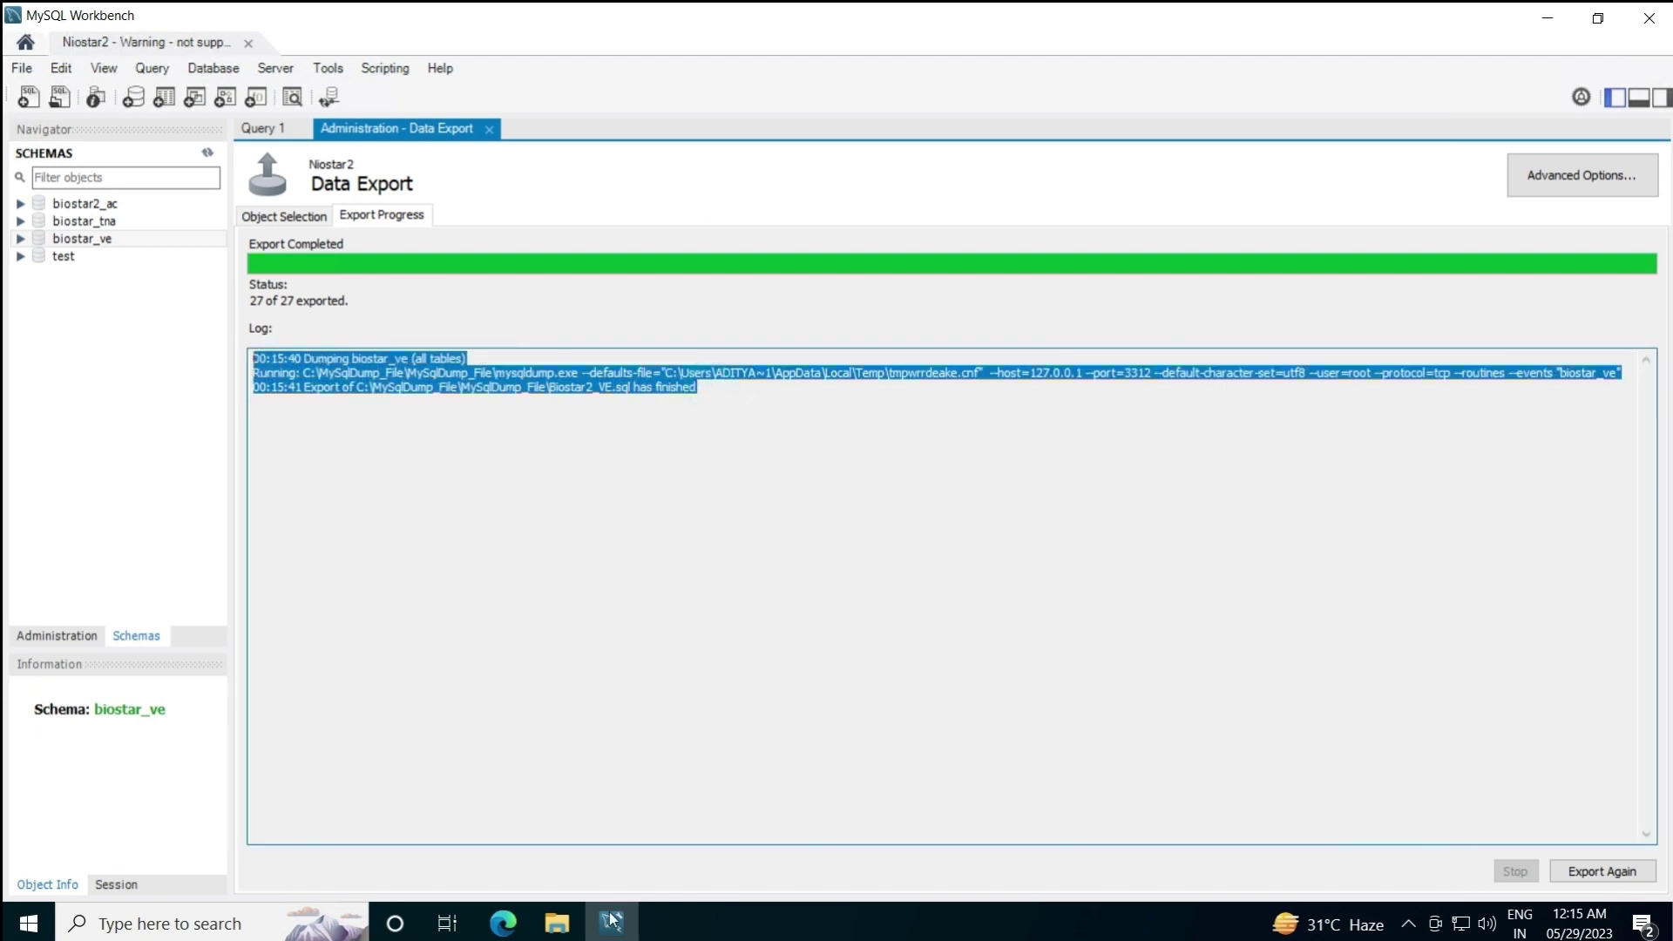
Look for the exported SQL files in the dumps folder under Documents and return to MySQL Workbench
click(557, 923)
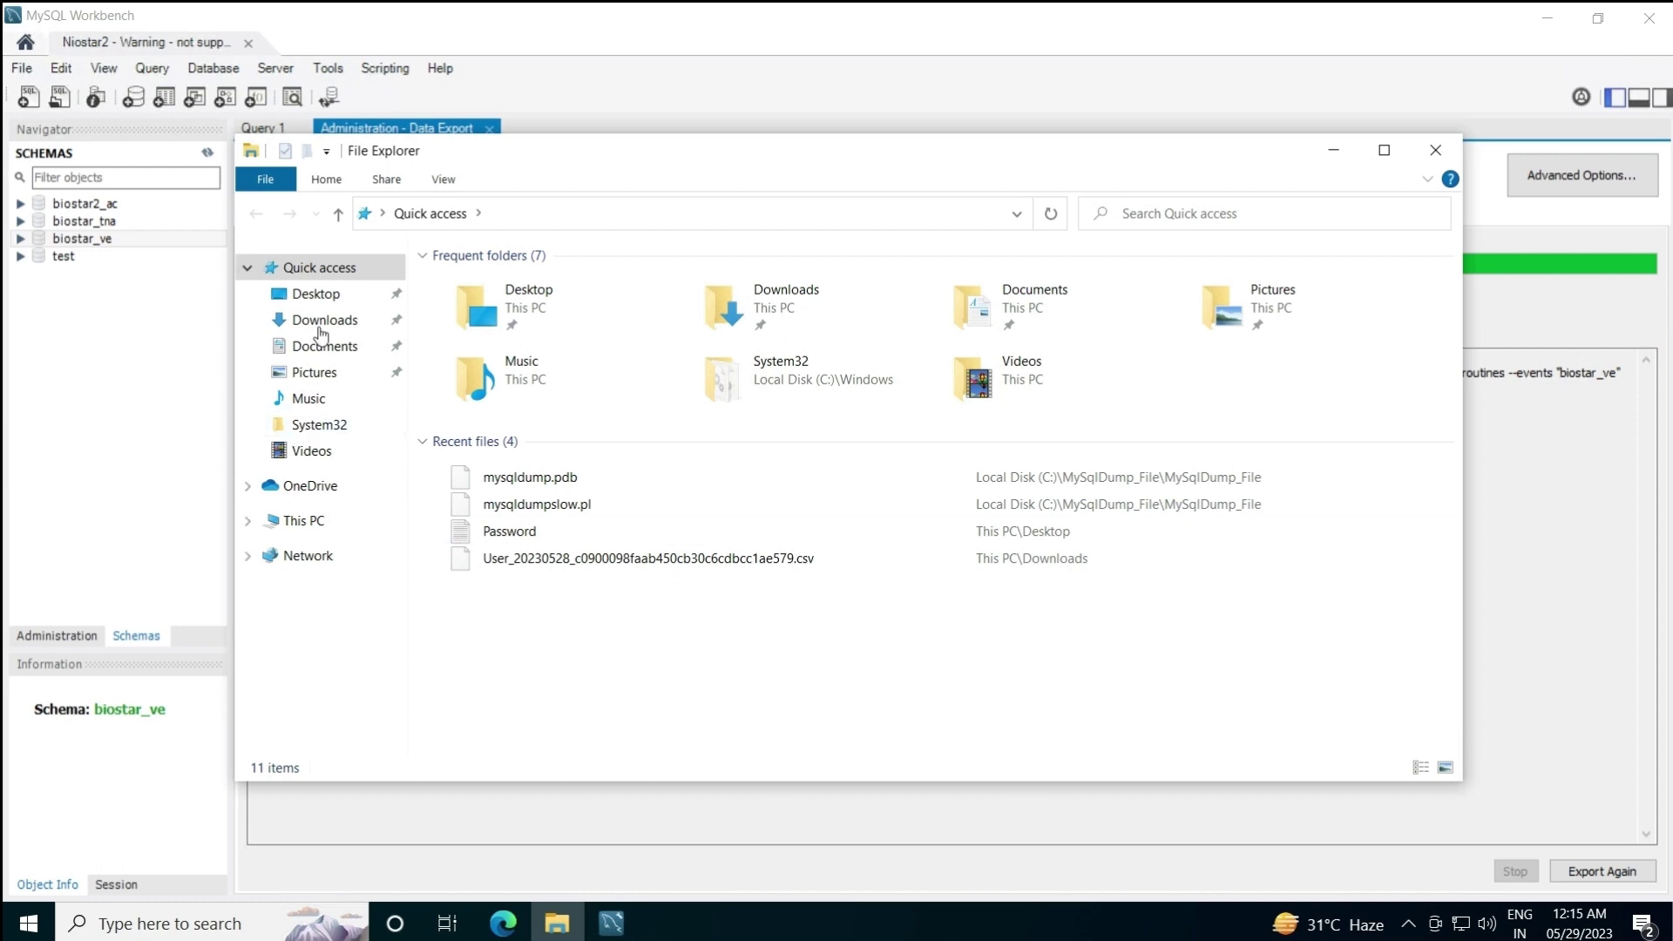
click(323, 346)
click(486, 286)
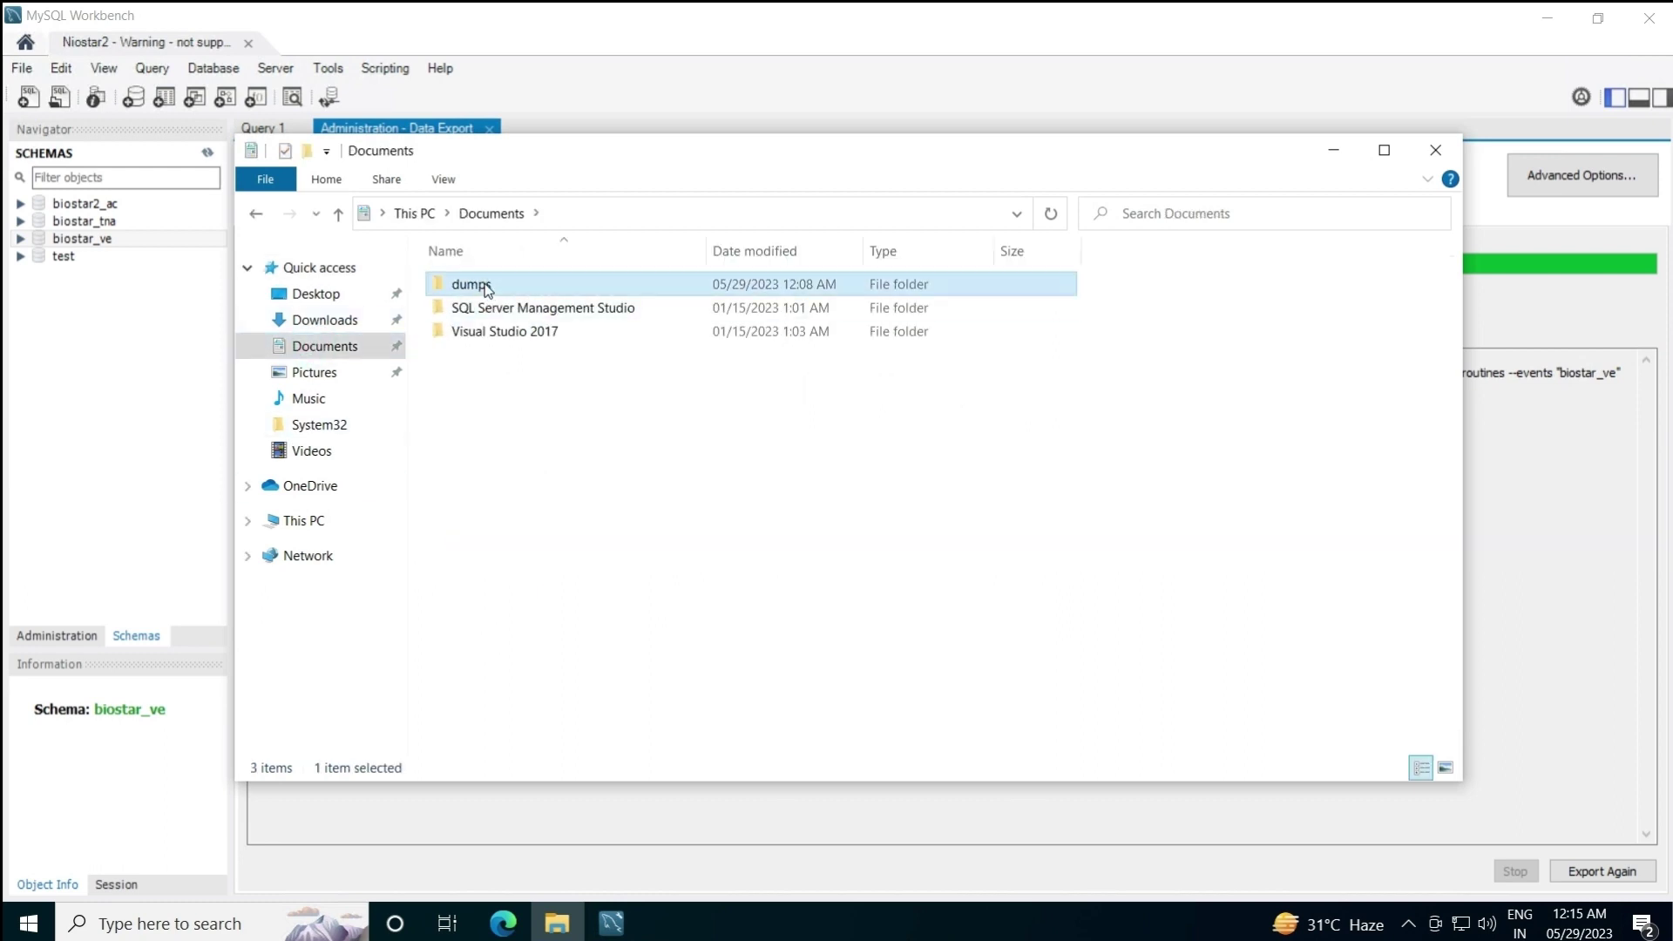
double_click(486, 286)
click(482, 216)
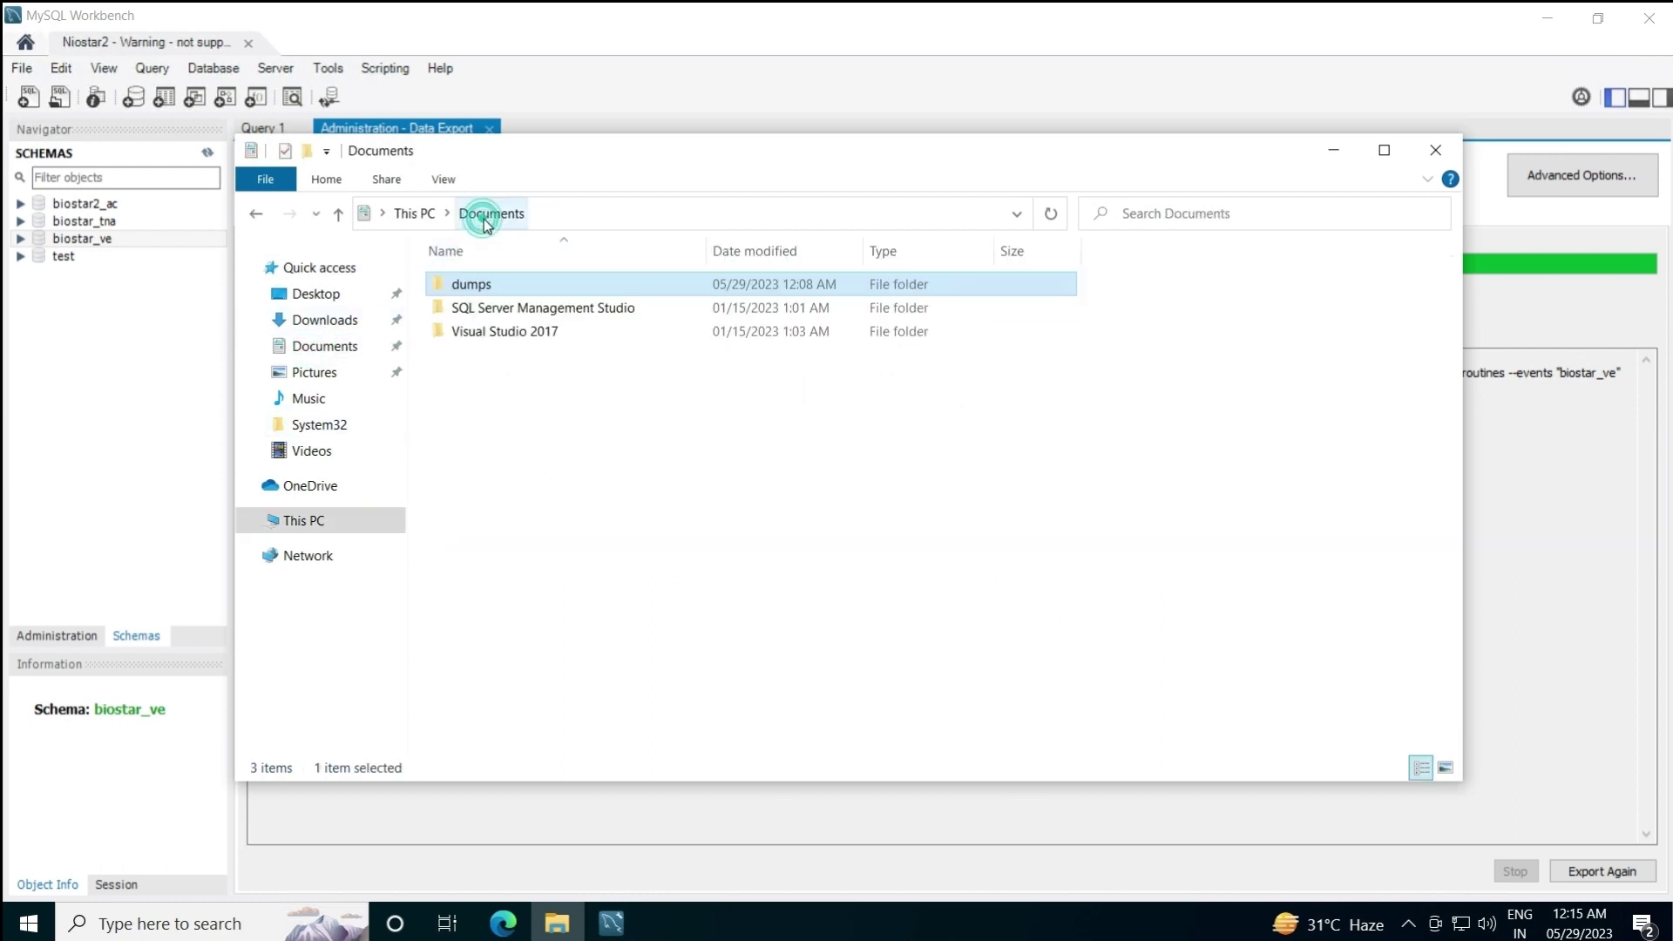
click(116, 392)
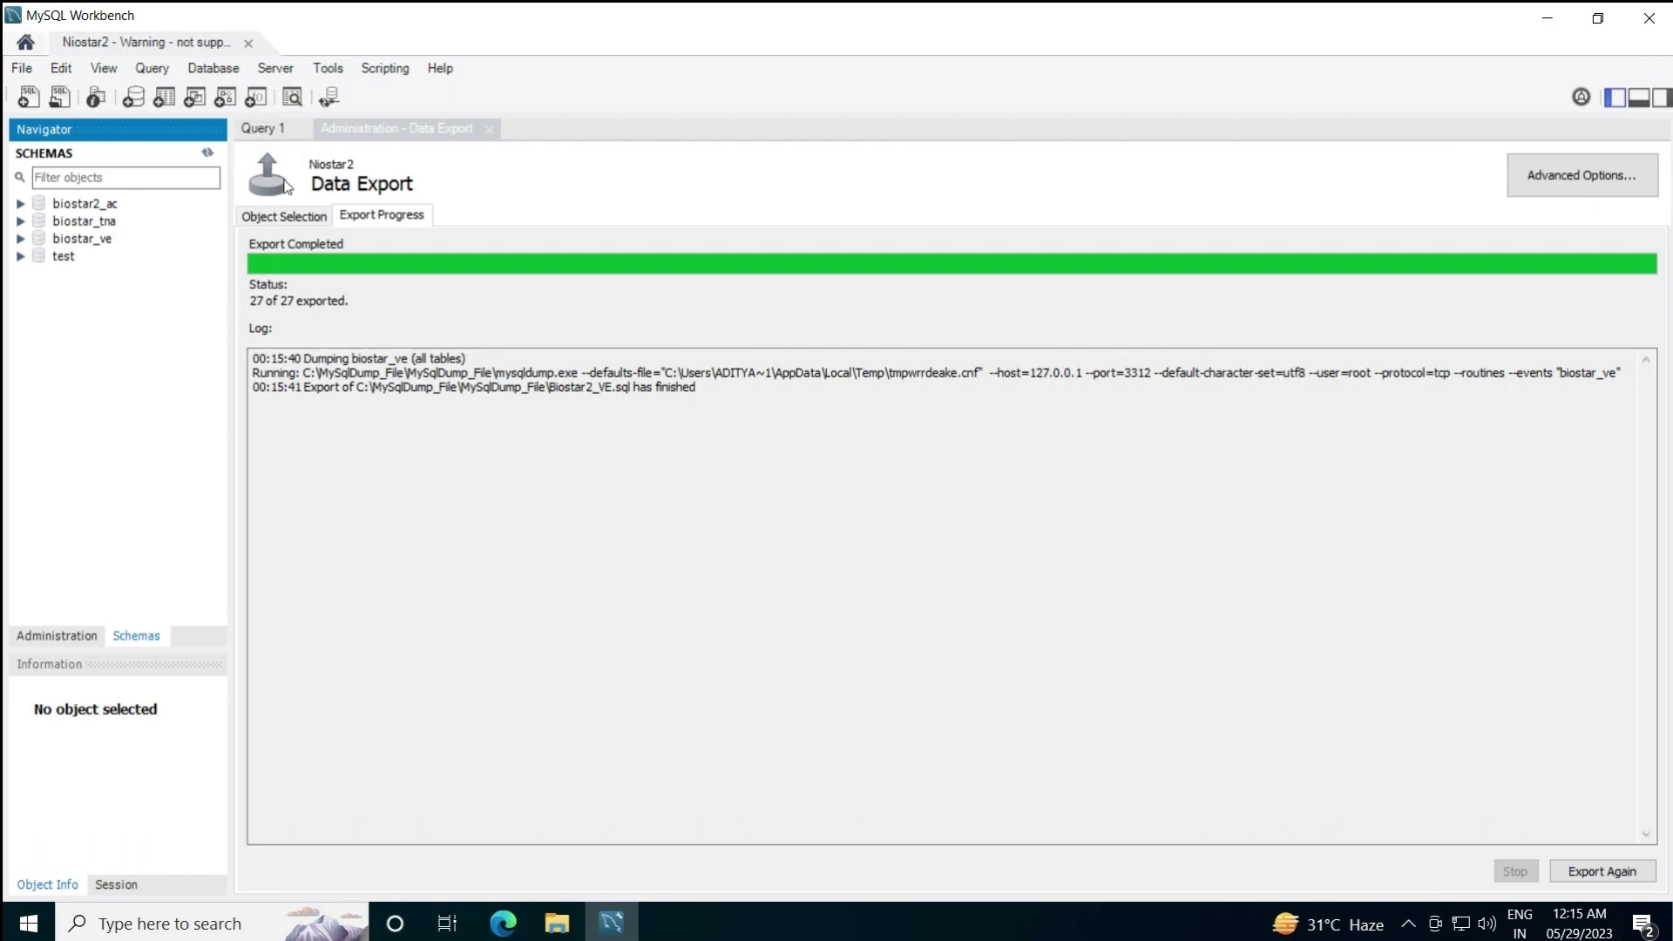
Close the finished biostar_ve export and reopen Data Export to check the export destination path
click(275, 68)
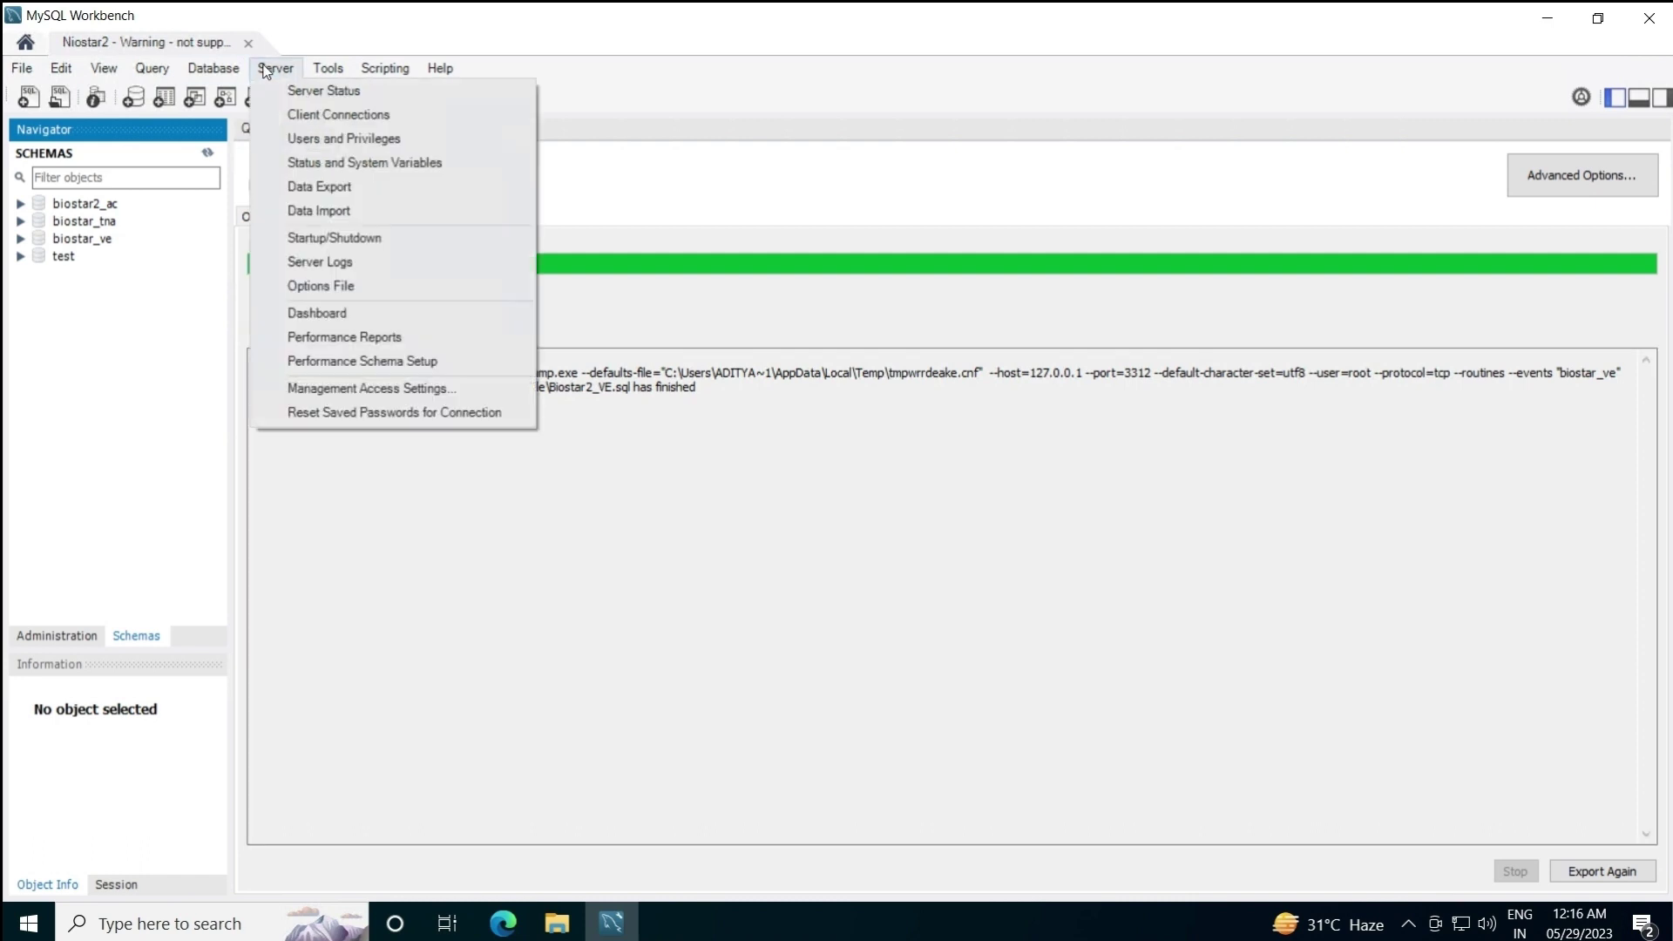
click(337, 193)
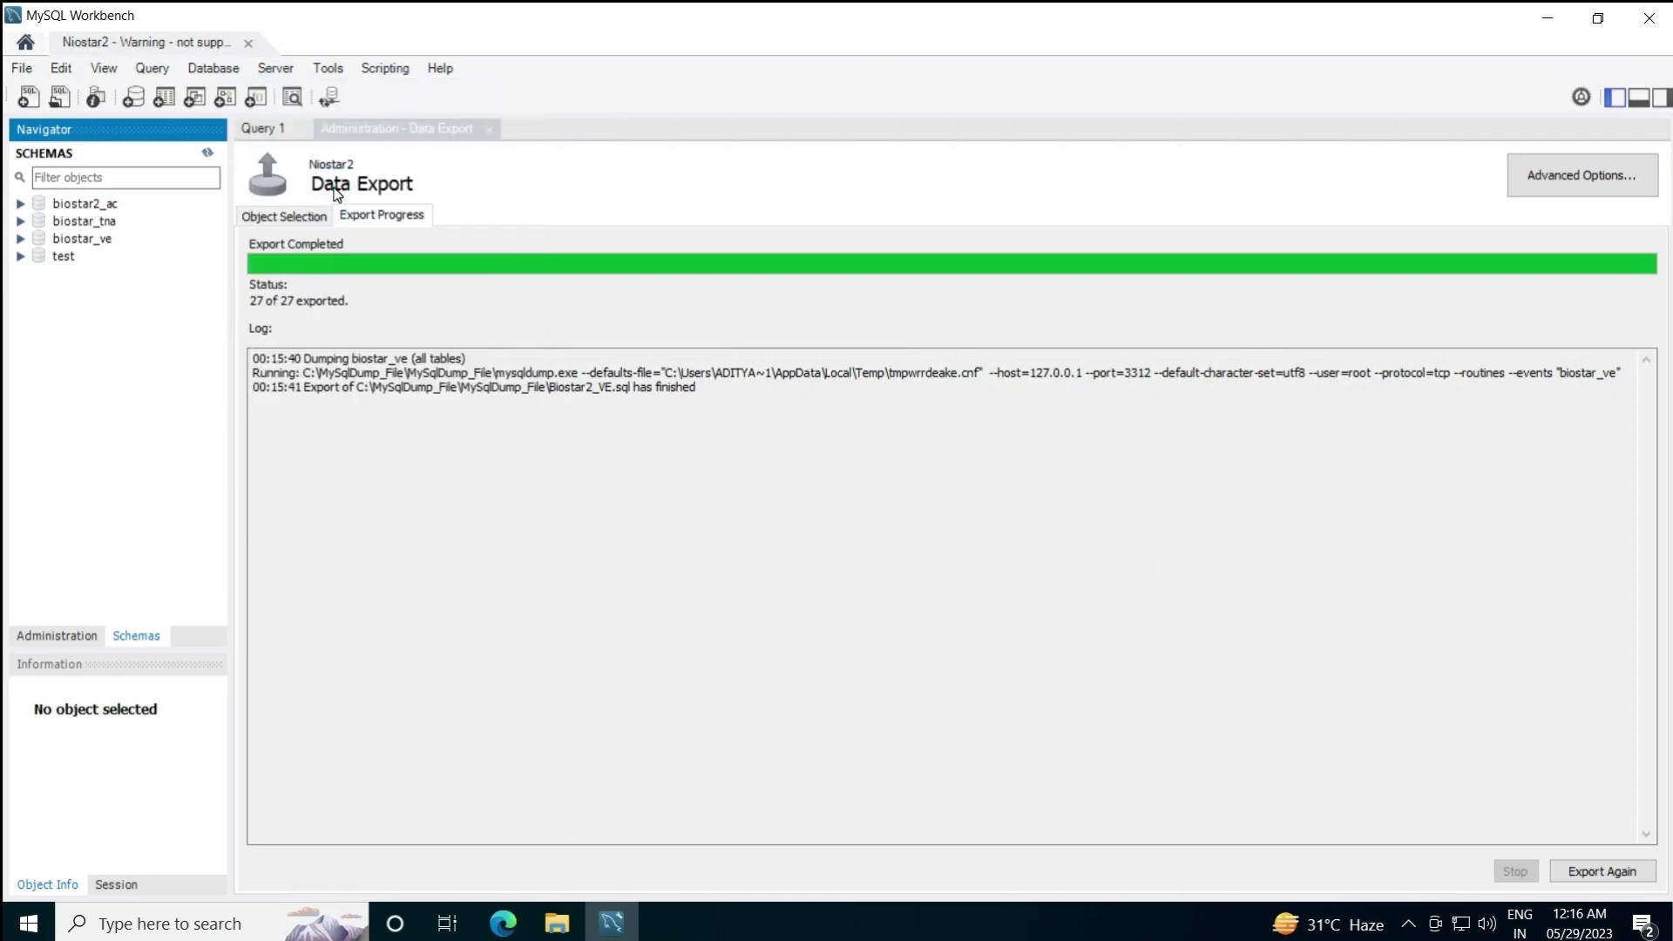
click(277, 69)
click(484, 140)
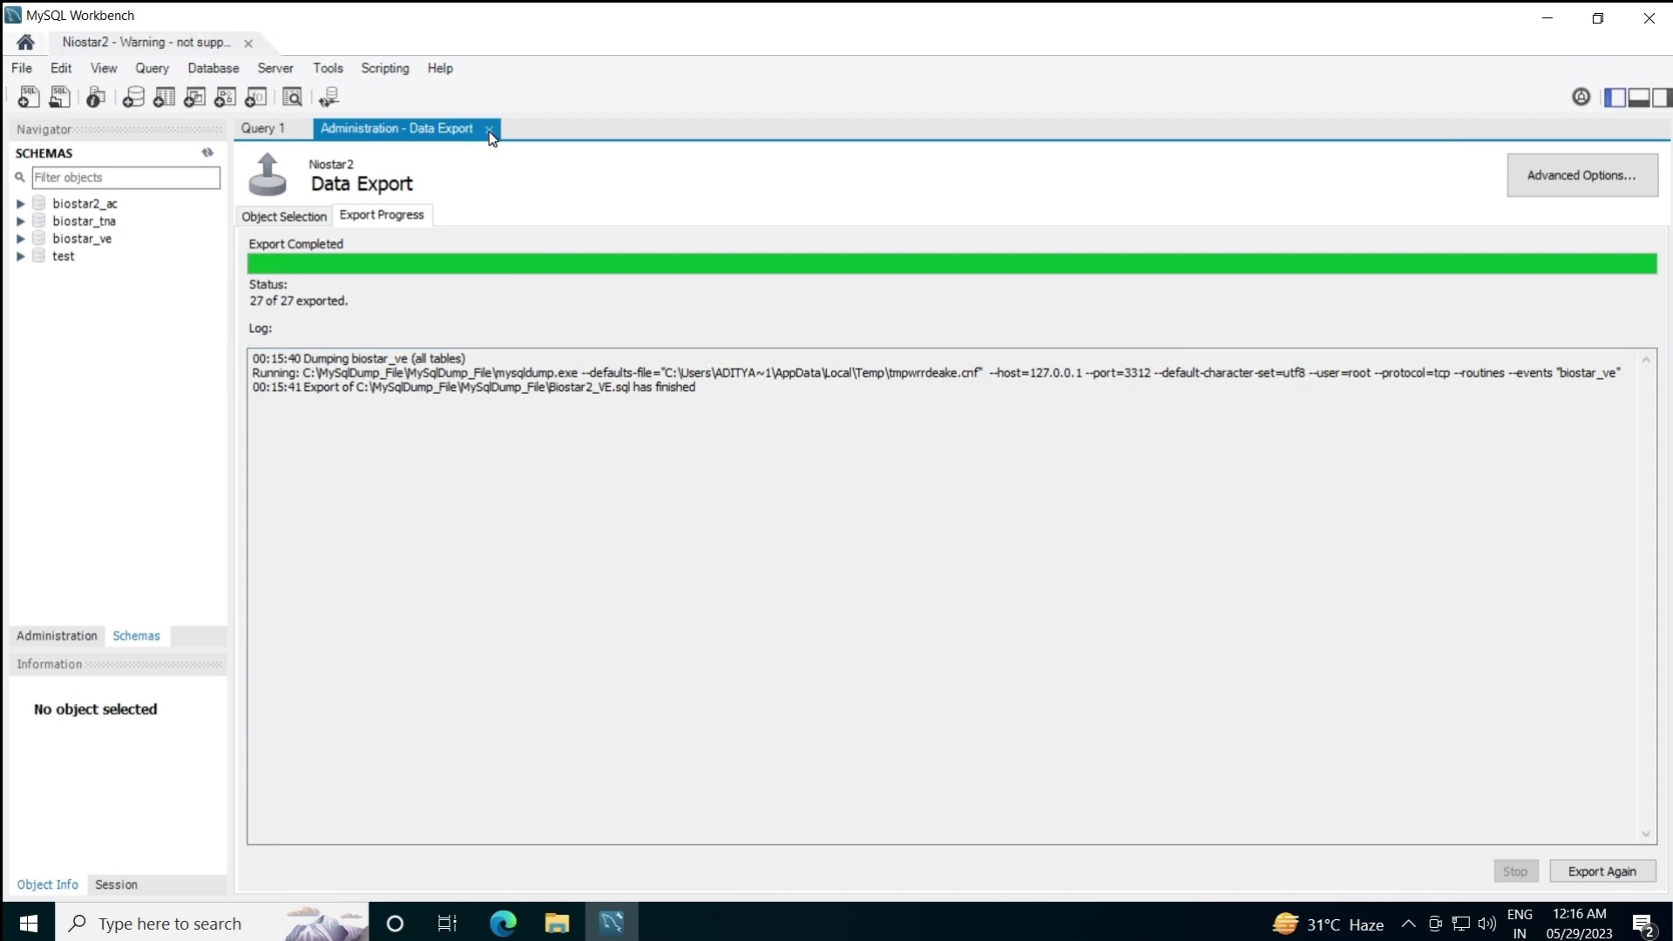
click(489, 129)
click(275, 68)
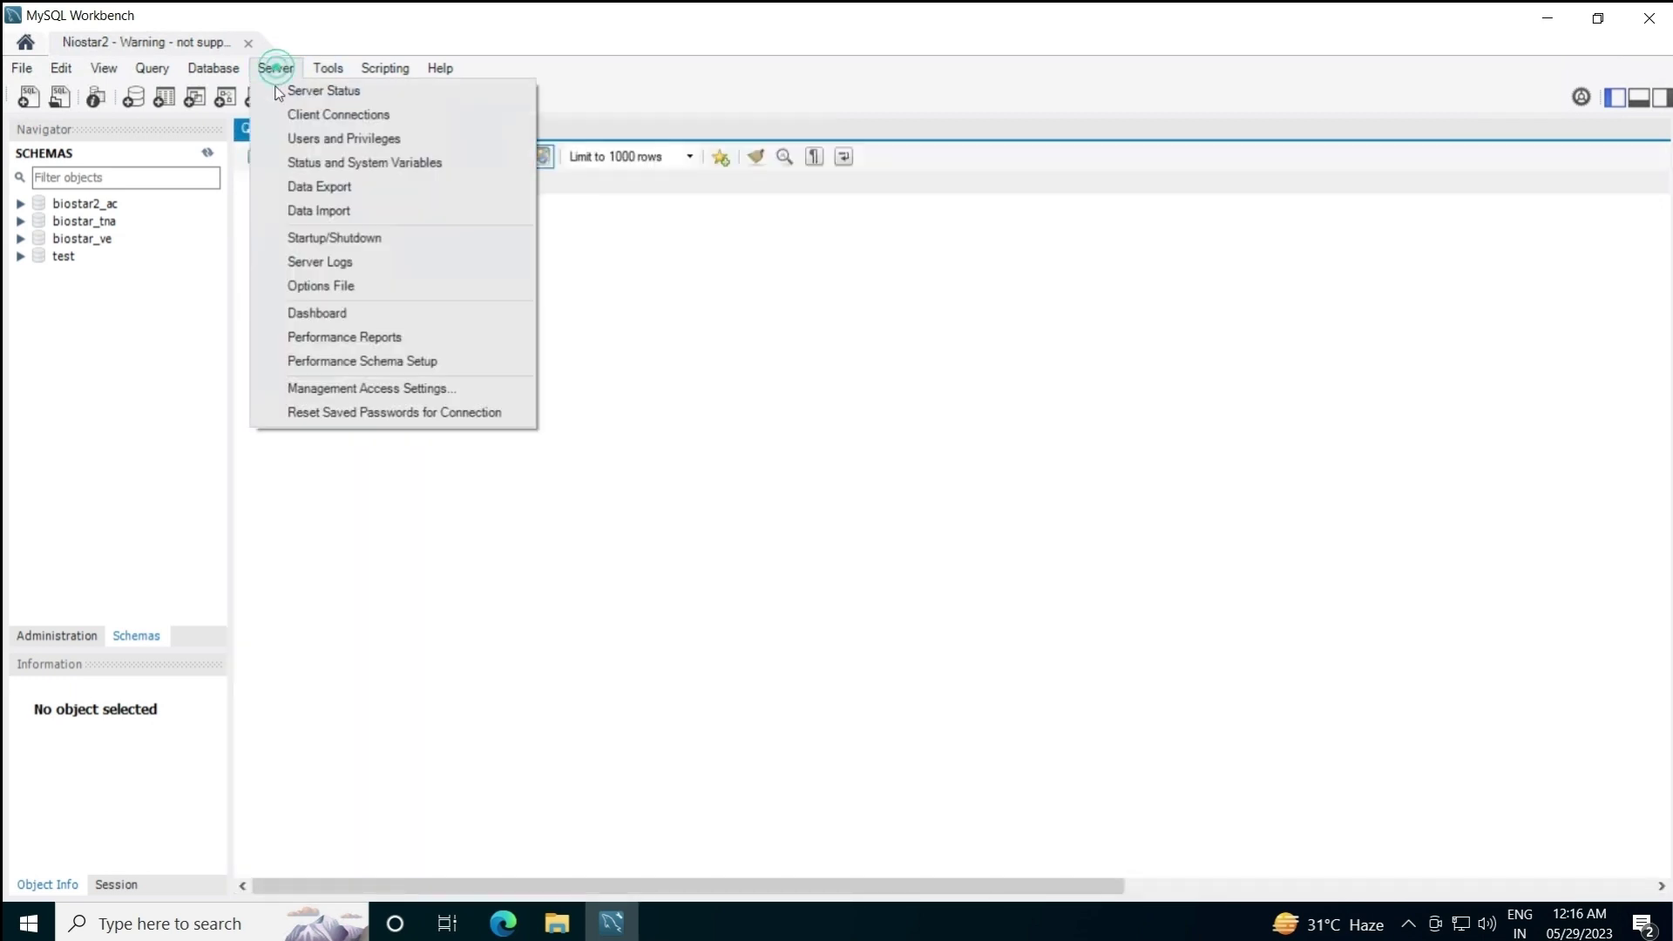
click(314, 192)
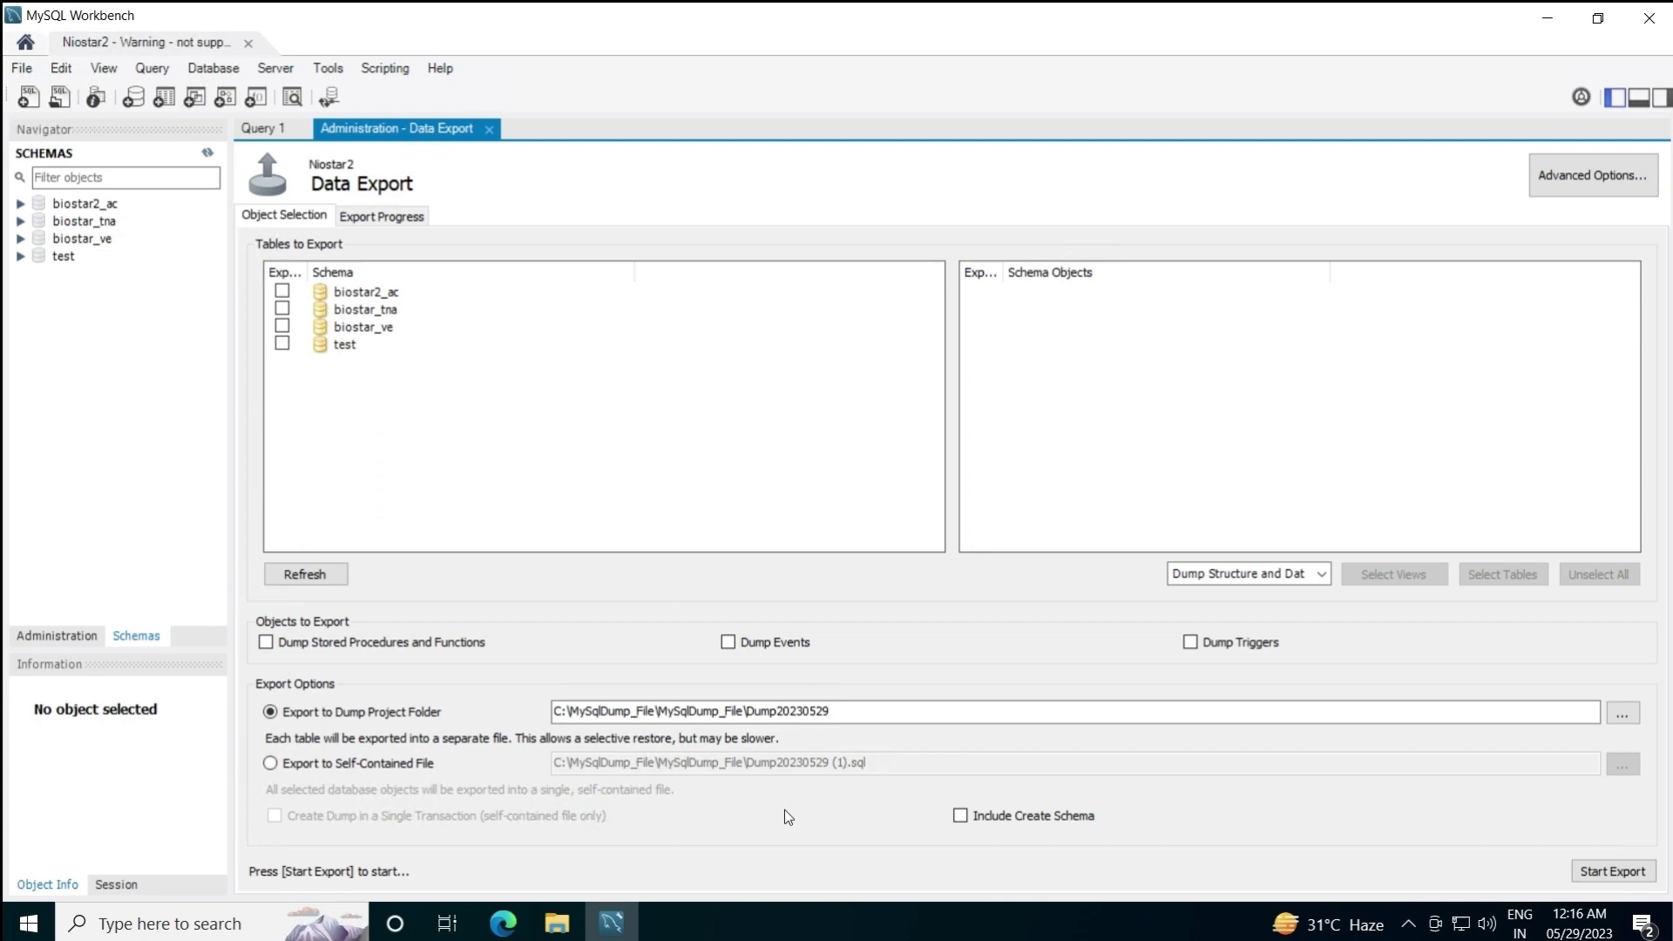
Open the folder C:\MySqlDump_File\MySqlDump_File in File Explorer
key(super+e)
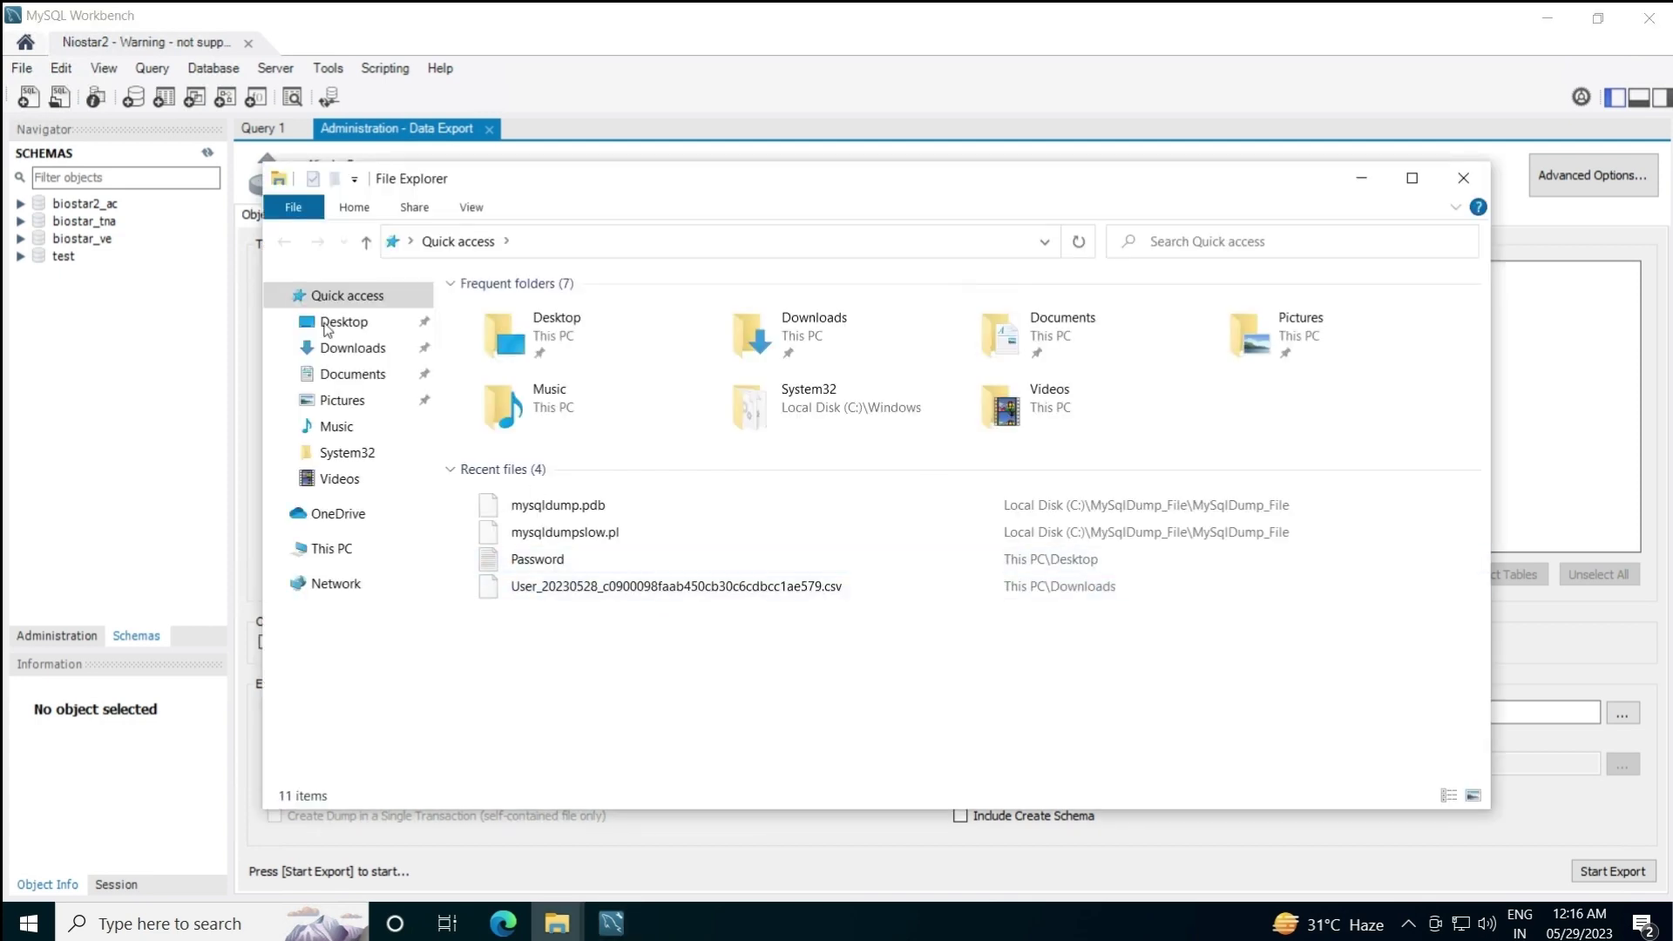
click(331, 548)
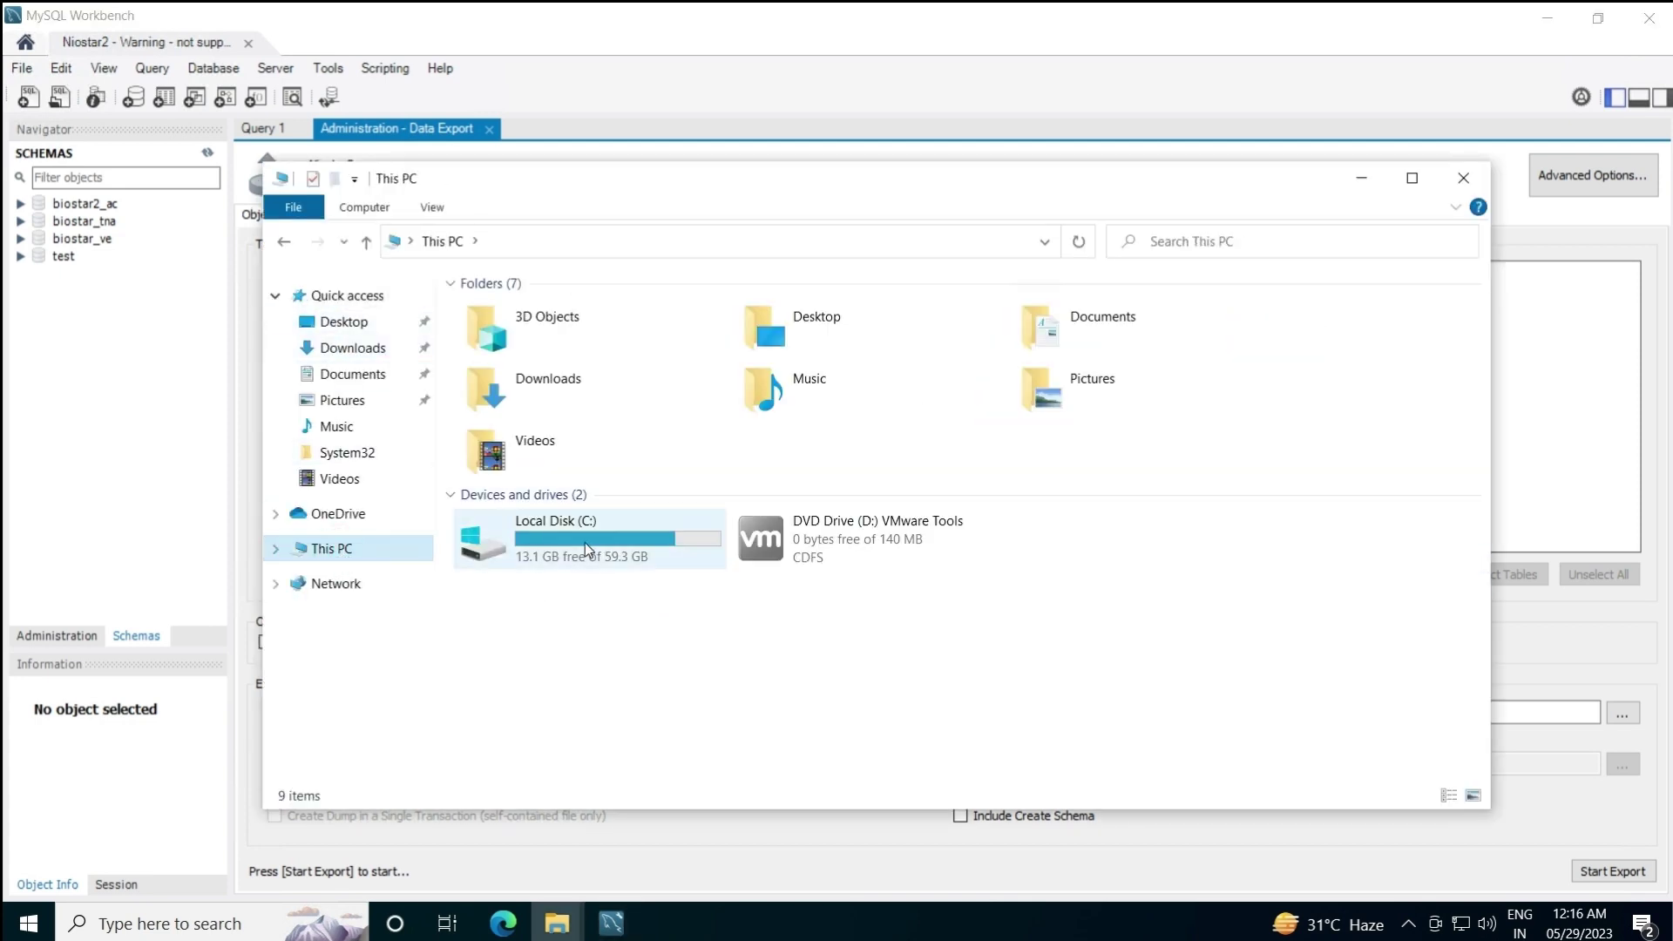
double_click(584, 542)
double_click(523, 336)
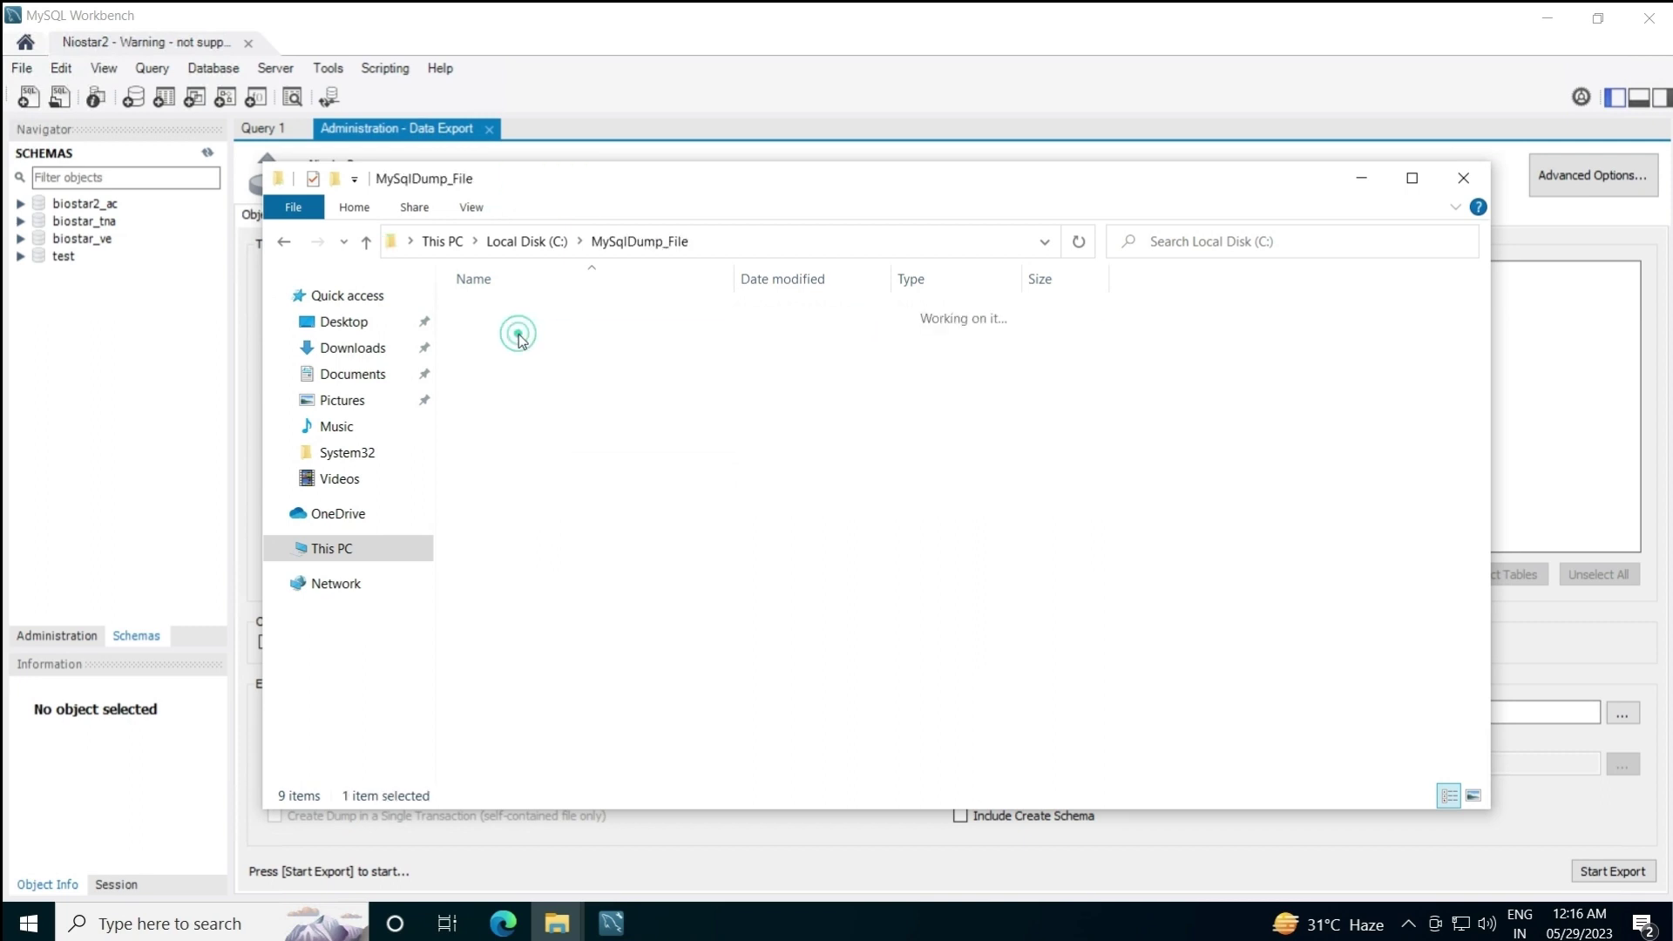
double_click(517, 315)
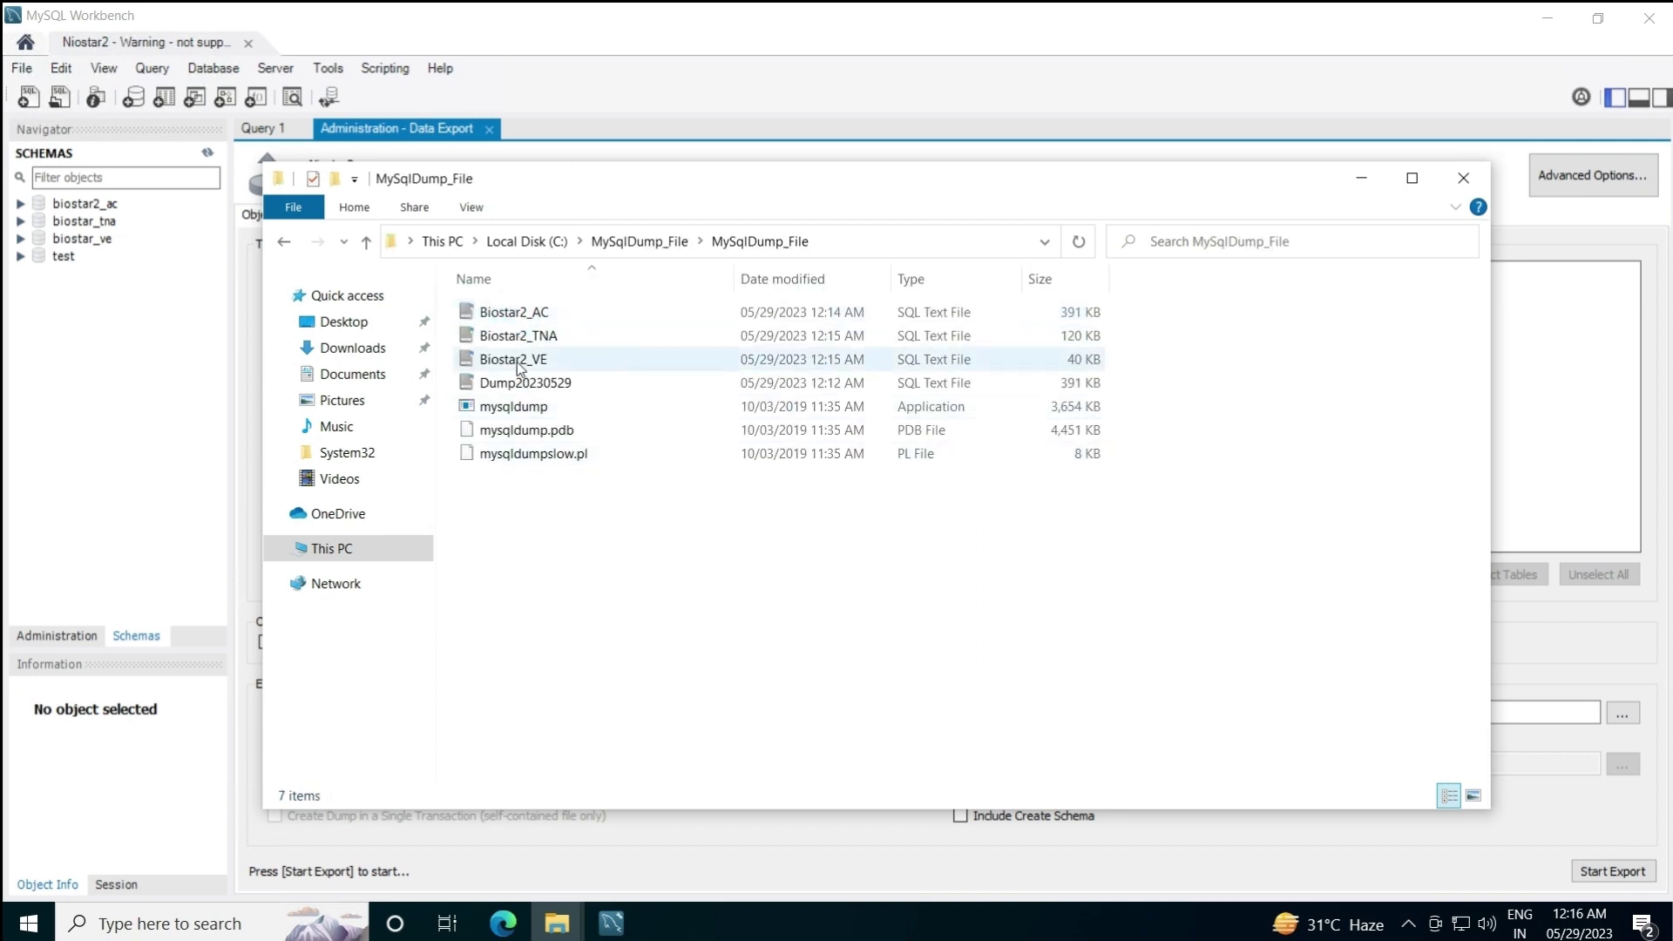
Cut the SQL files Biostar2_AC, Biostar2_TNA and Biostar2_VE from the MySqlDump_File folder
click(517, 314)
ctrl+click(518, 338)
ctrl+click(511, 361)
right_click(514, 342)
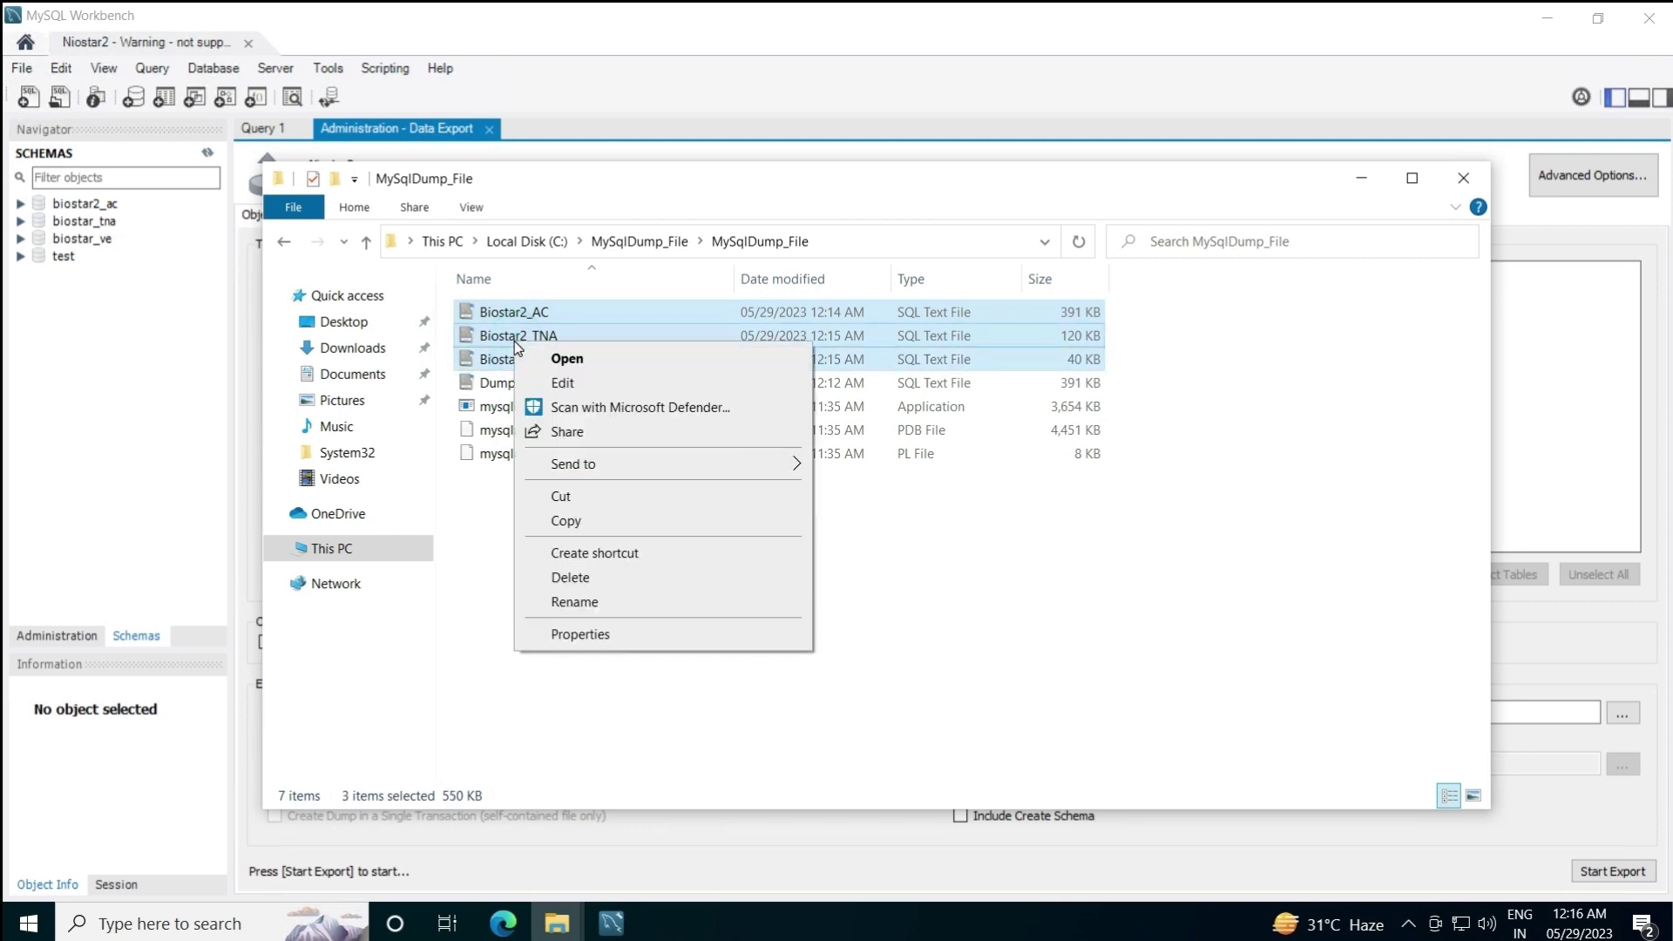
click(567, 501)
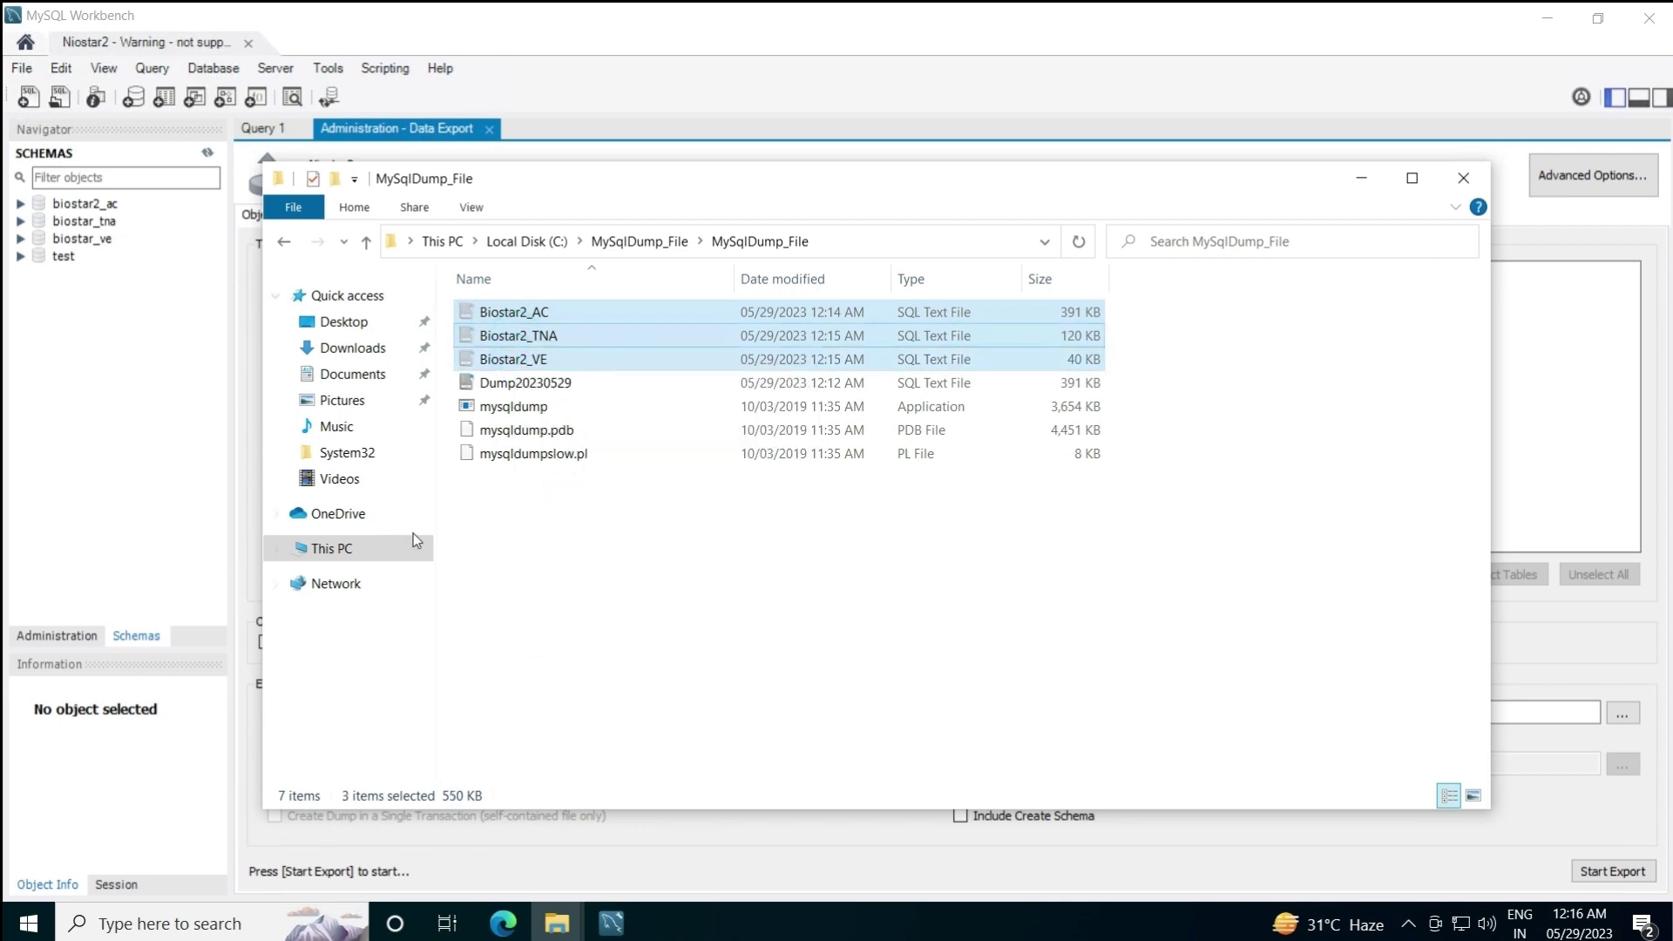
Open the Backup Biostar2 folder on the desktop
key(super+d)
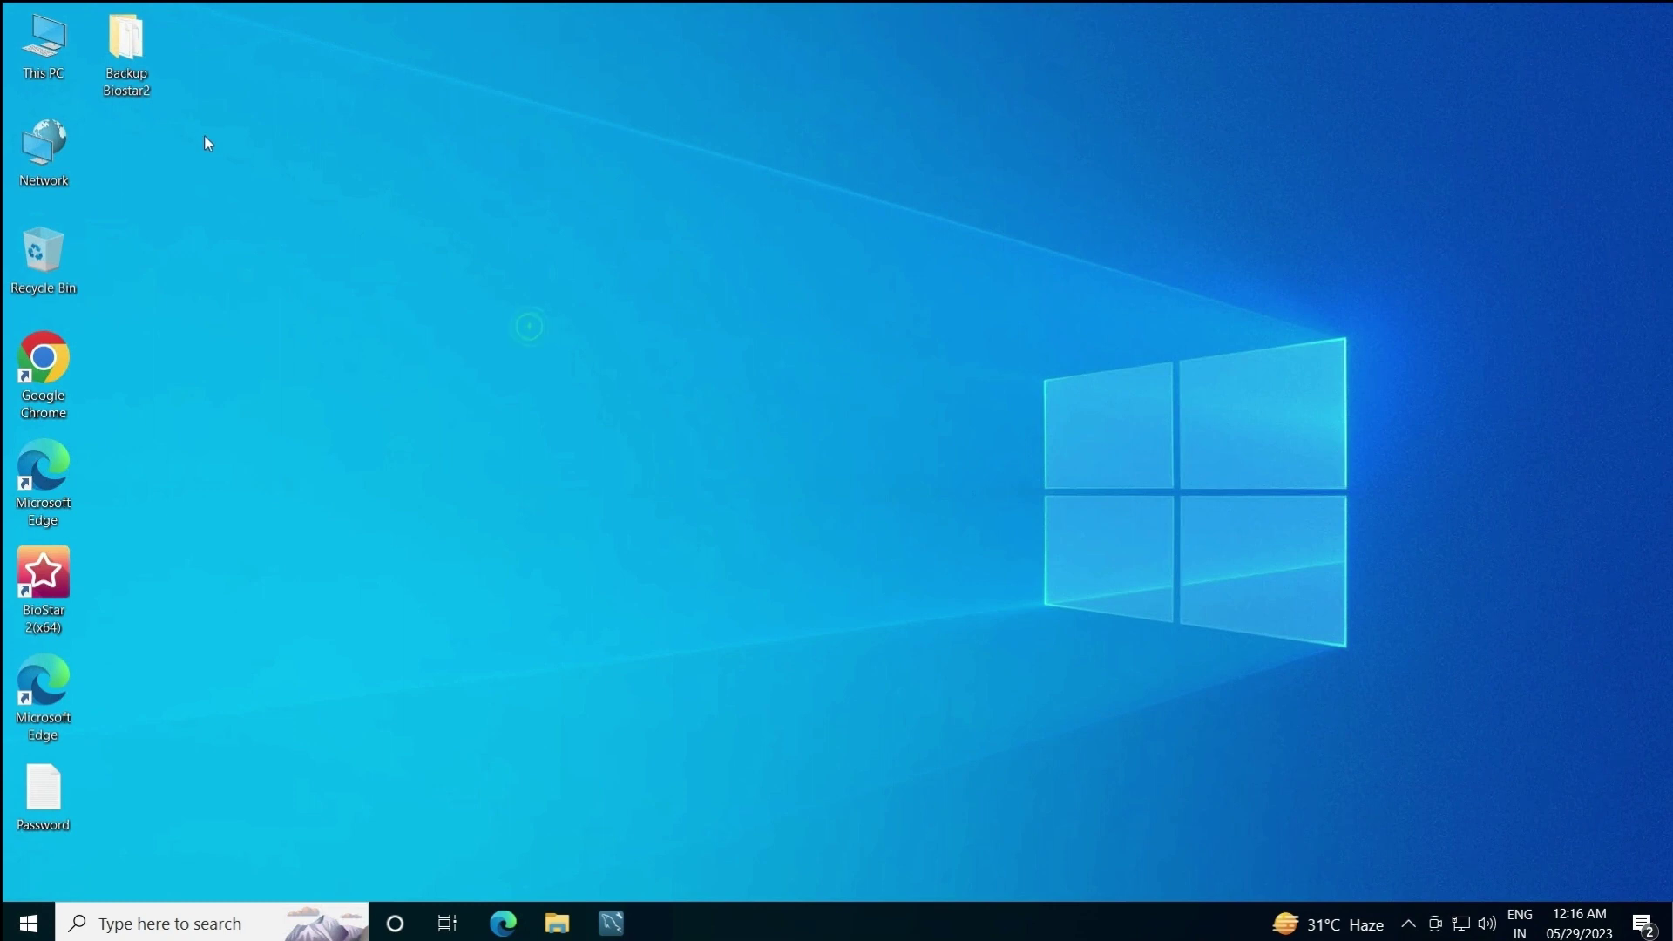
double_click(118, 60)
right_click(585, 463)
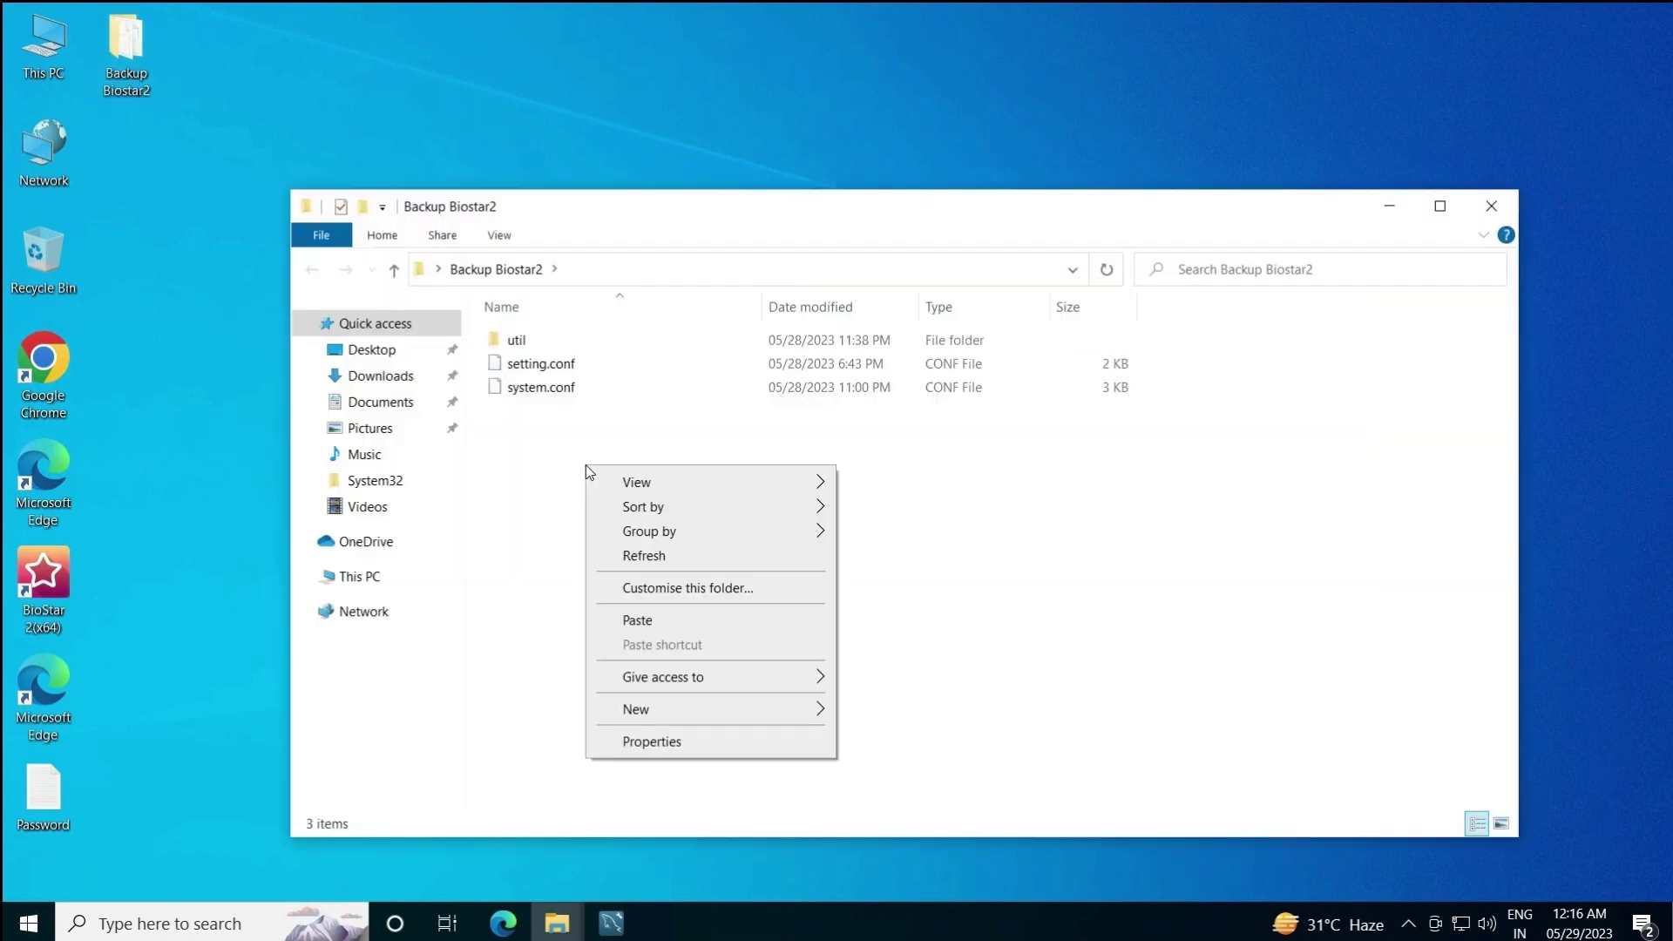
click(623, 621)
Create a folder named Database in Backup Biostar2 and paste the cut SQL files into it
key(ctrl+shift+n)
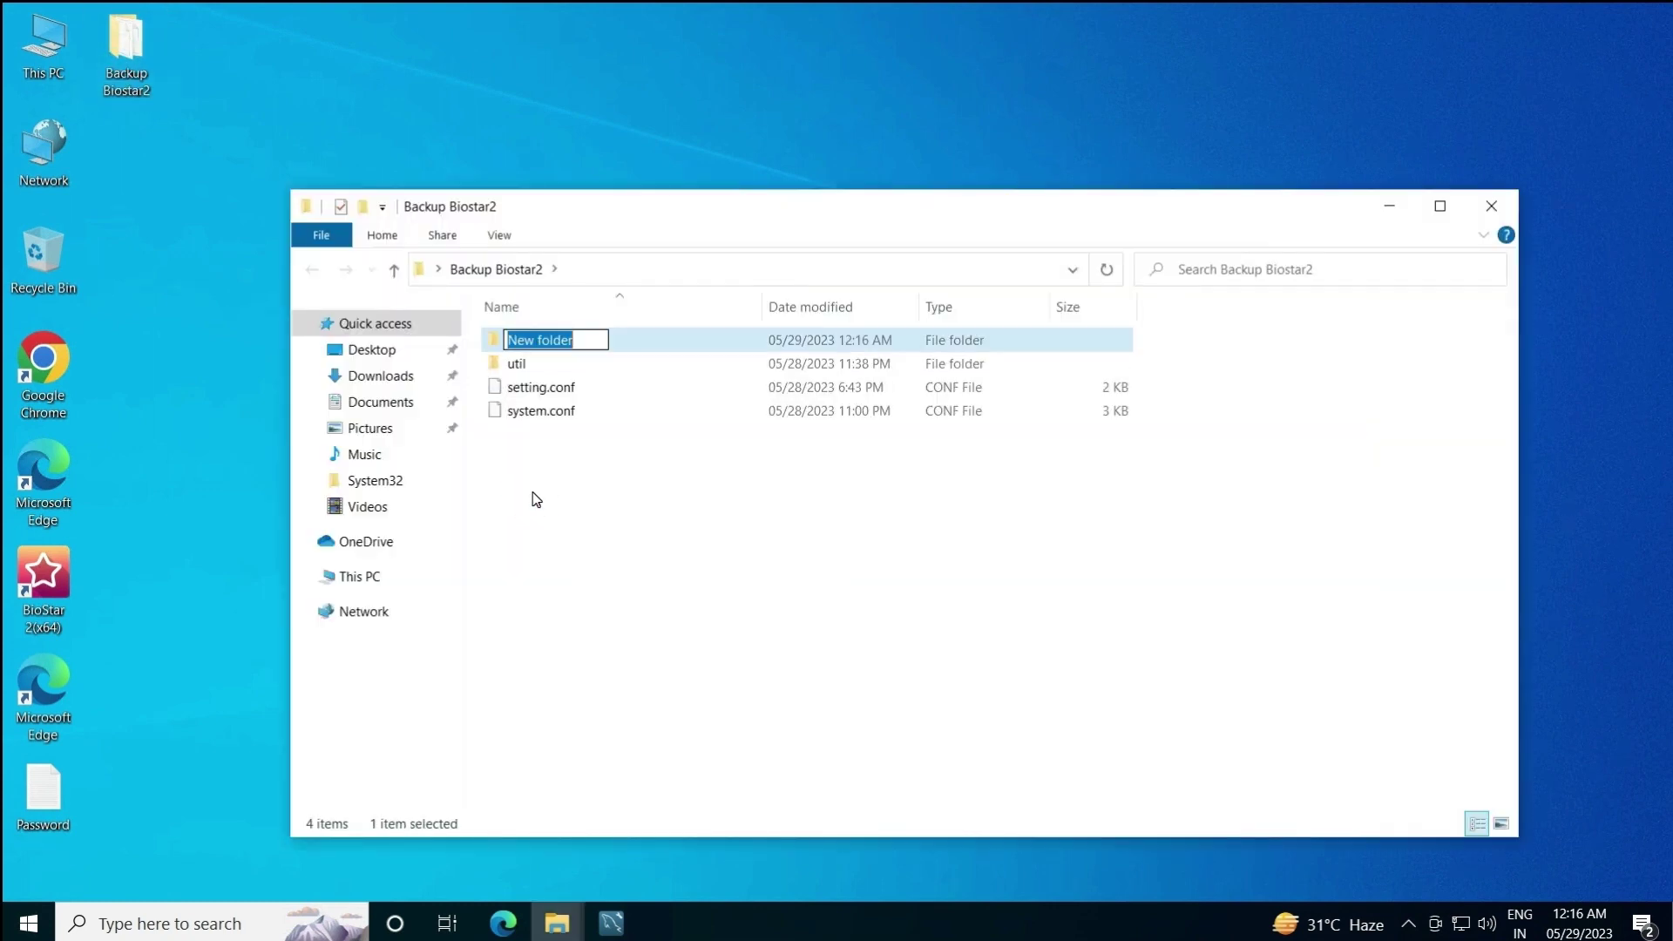
text(Datbase)
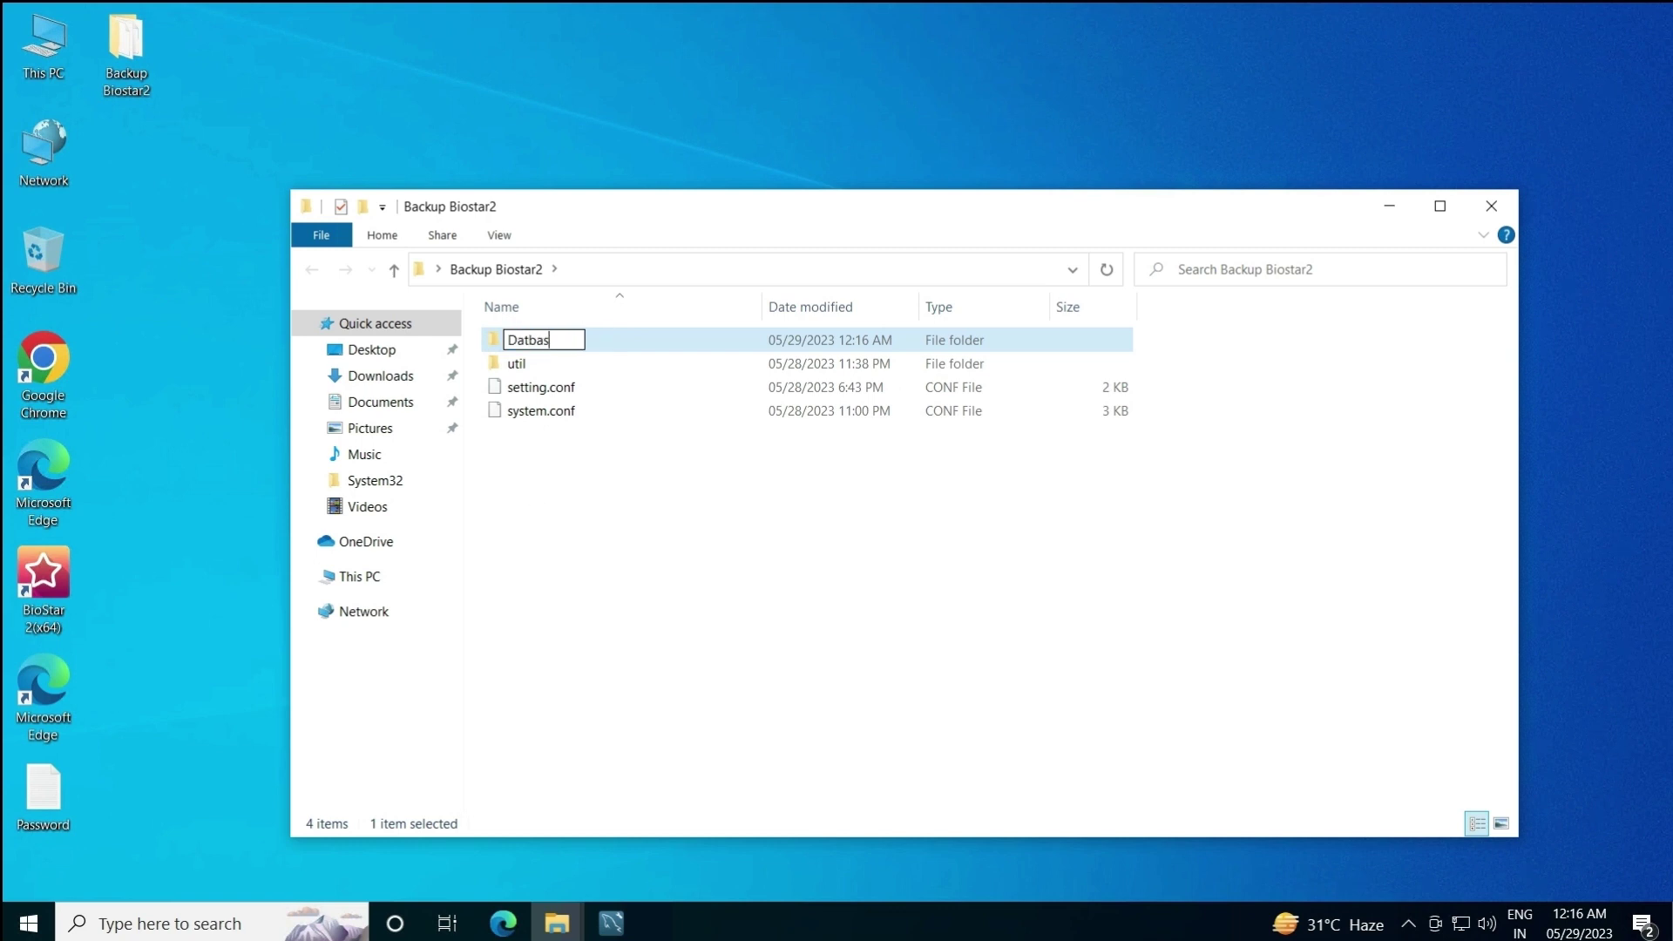
key(BackSpace)
key(BackSpace)
key(BackSpace)
key(BackSpace)
text(abase)
key(Return)
key(Return)
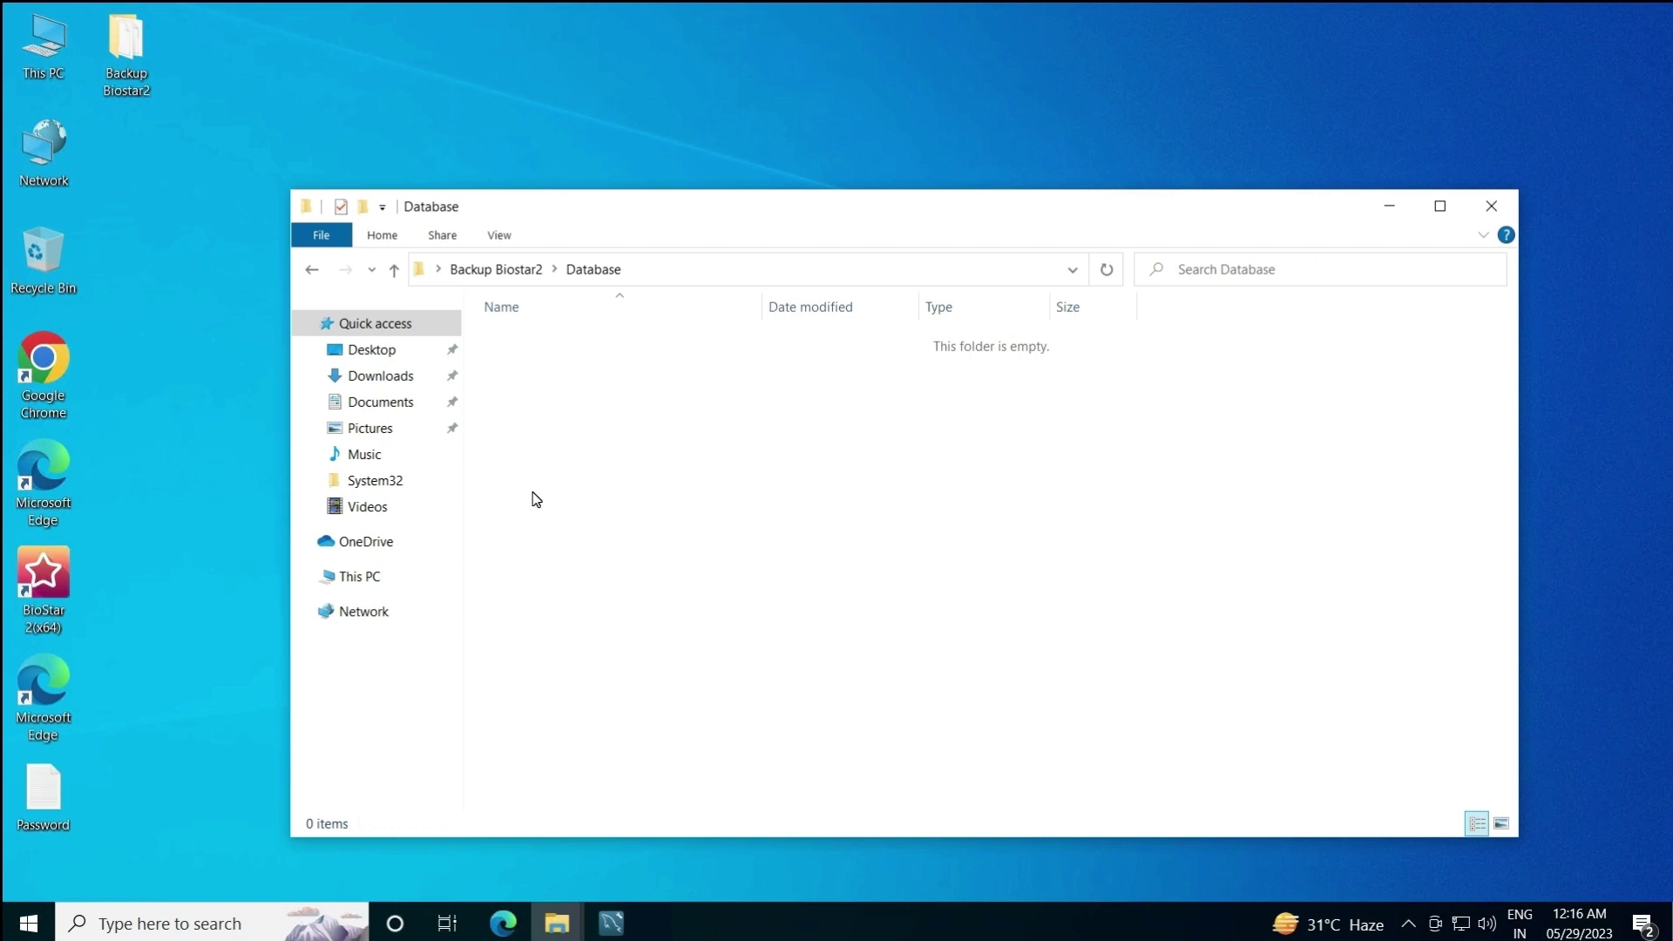
key(ctrl+v)
Create a folder named Files in Backup Biostar2 and move util, setting.conf and system.conf into it
click(493, 269)
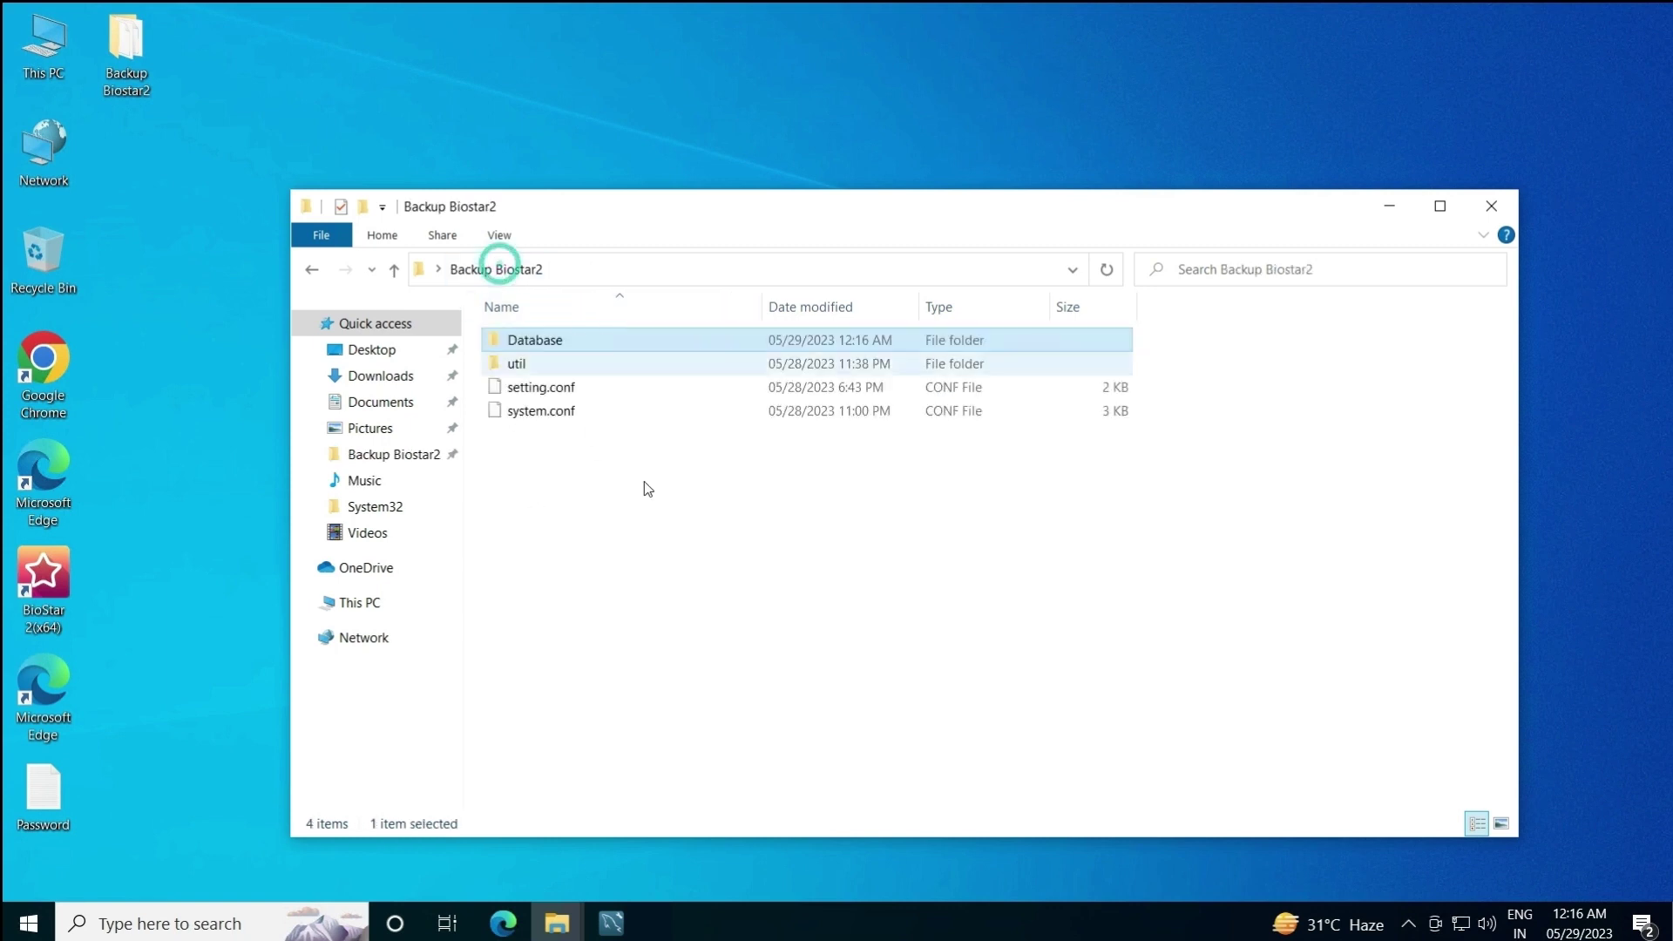
click(584, 516)
key(ctrl+shift+n)
text(Files)
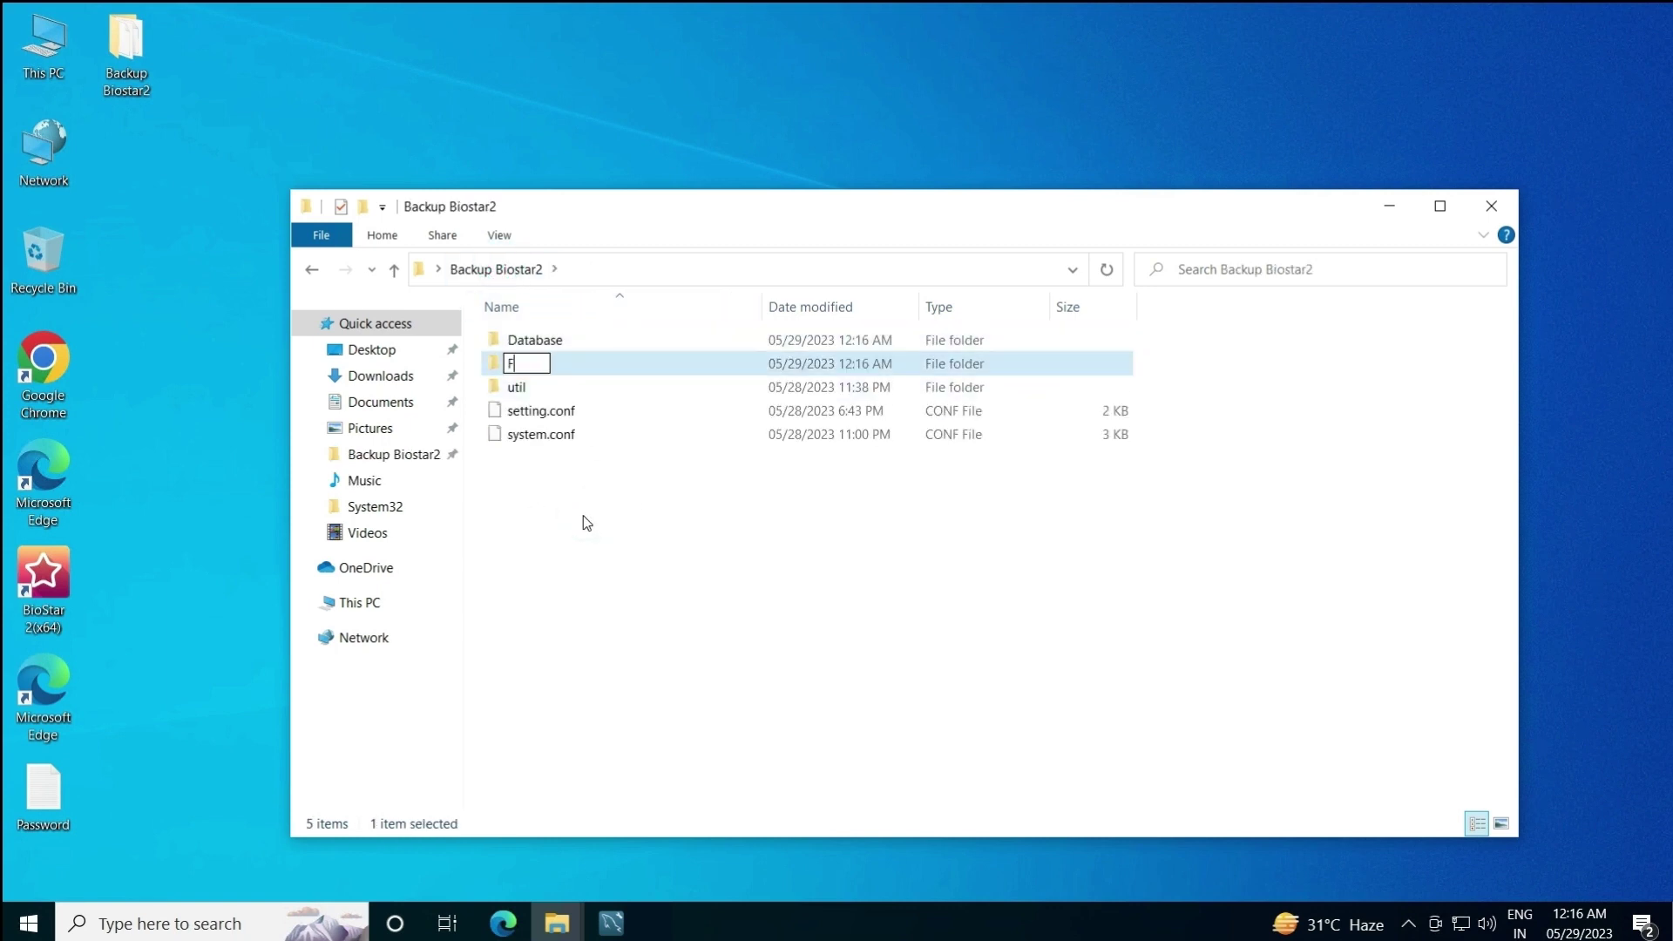
key(Return)
drag(564, 510, 526, 366)
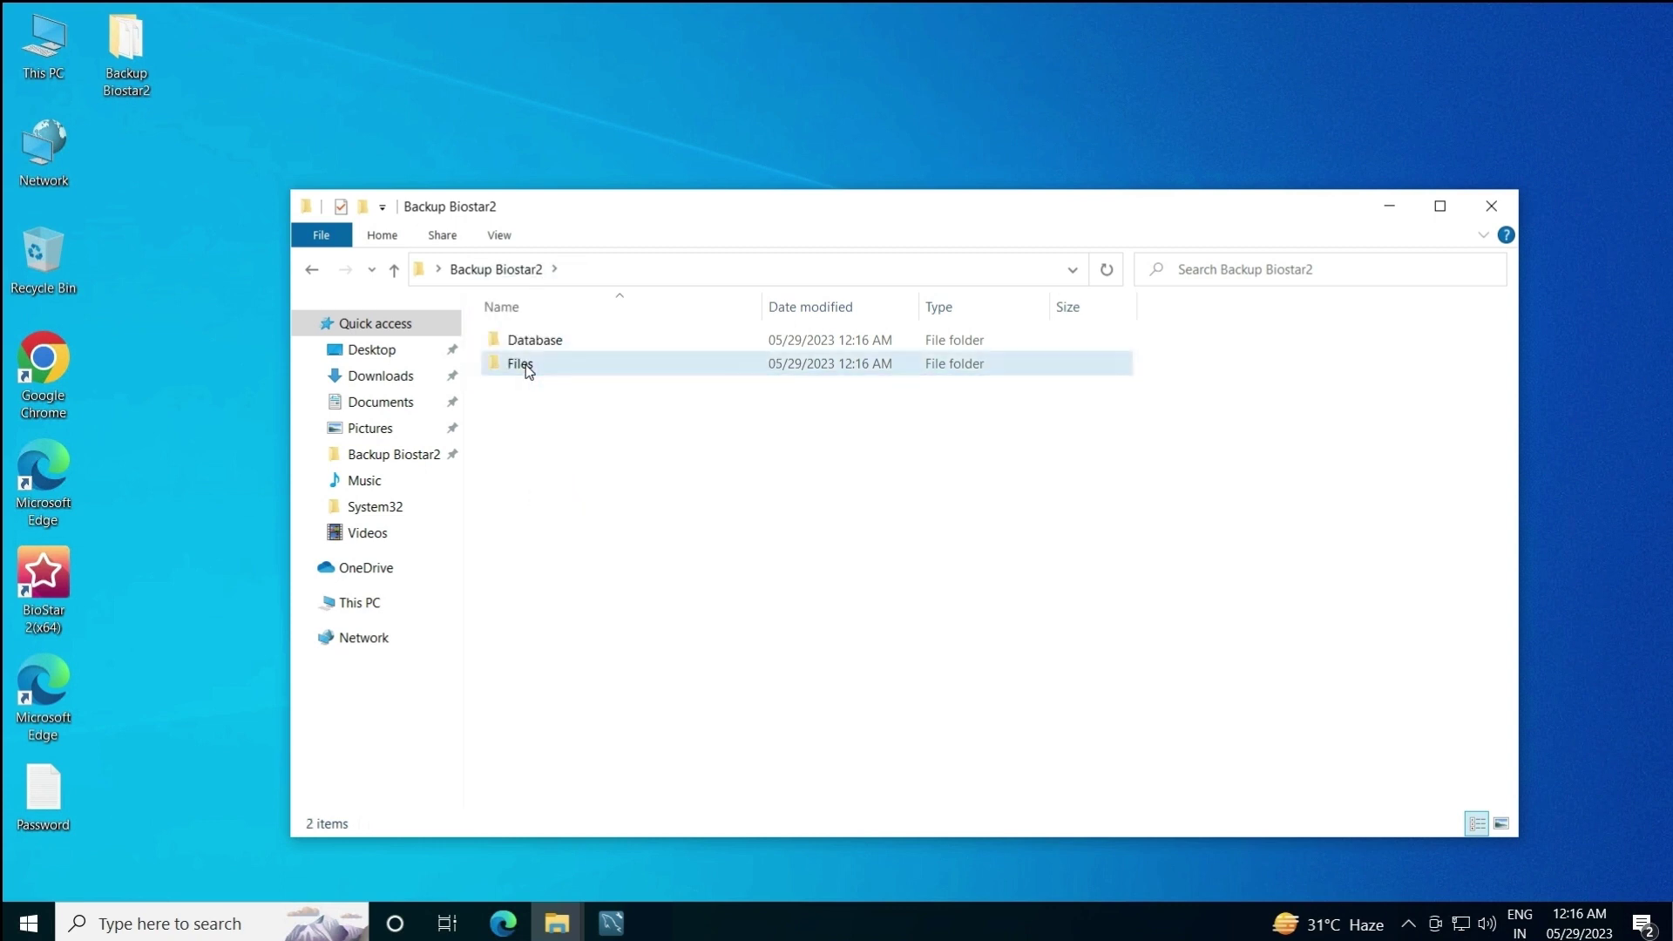
click(542, 340)
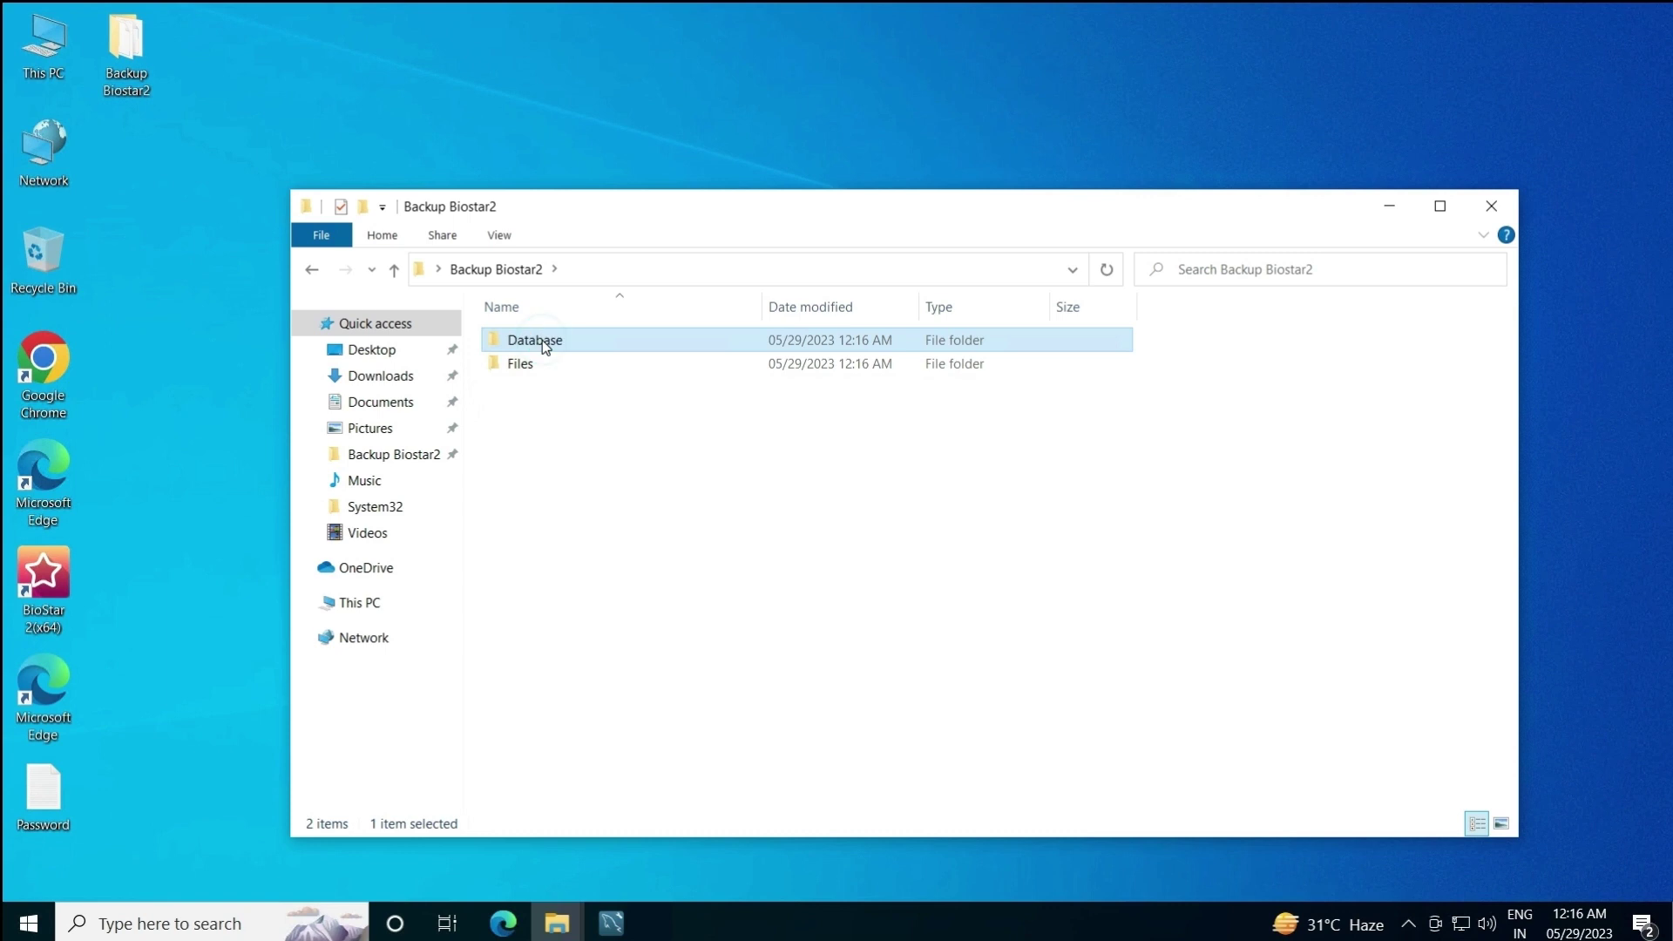
click(568, 435)
click(527, 368)
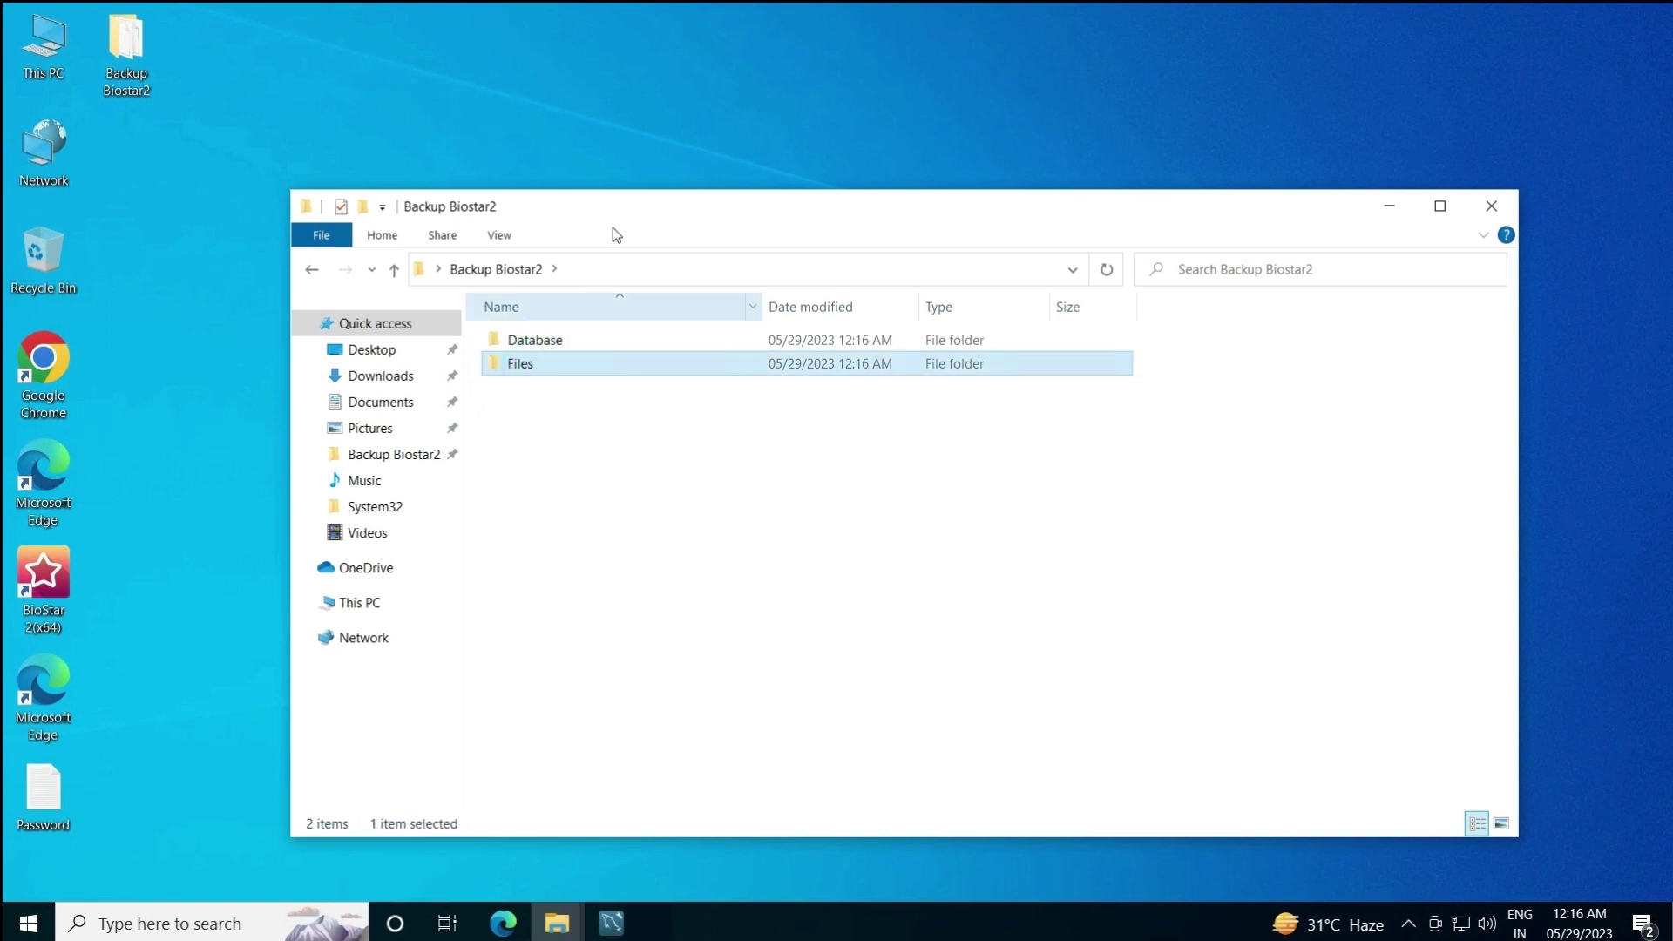
drag(637, 217, 608, 120)
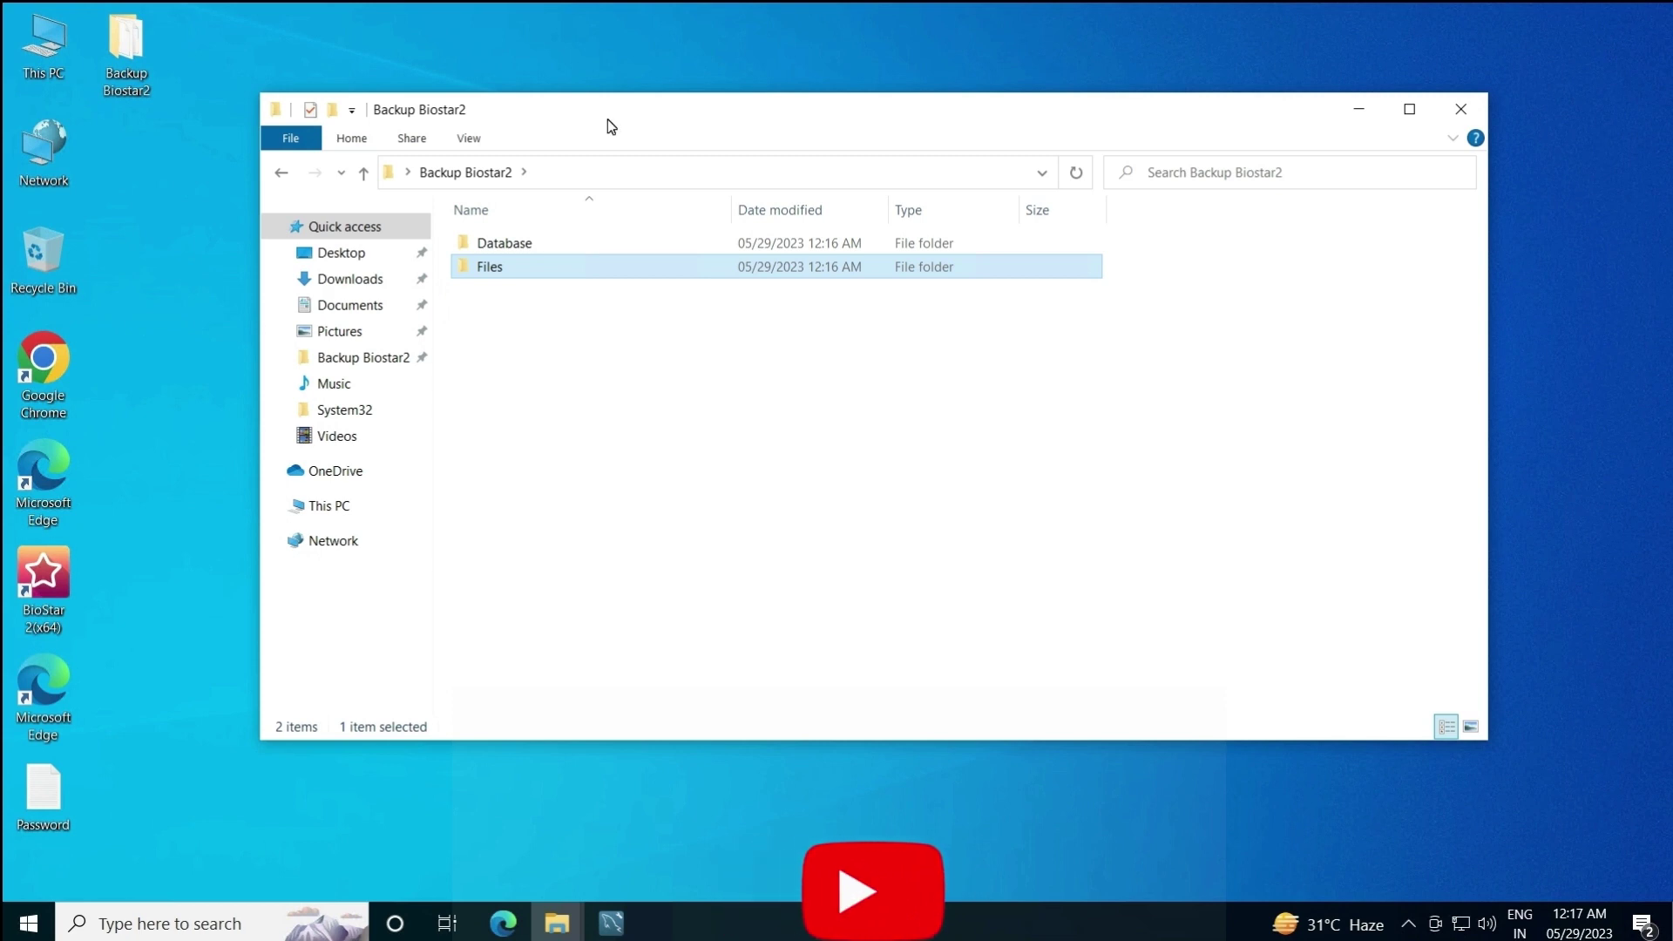
drag(594, 113, 704, 163)
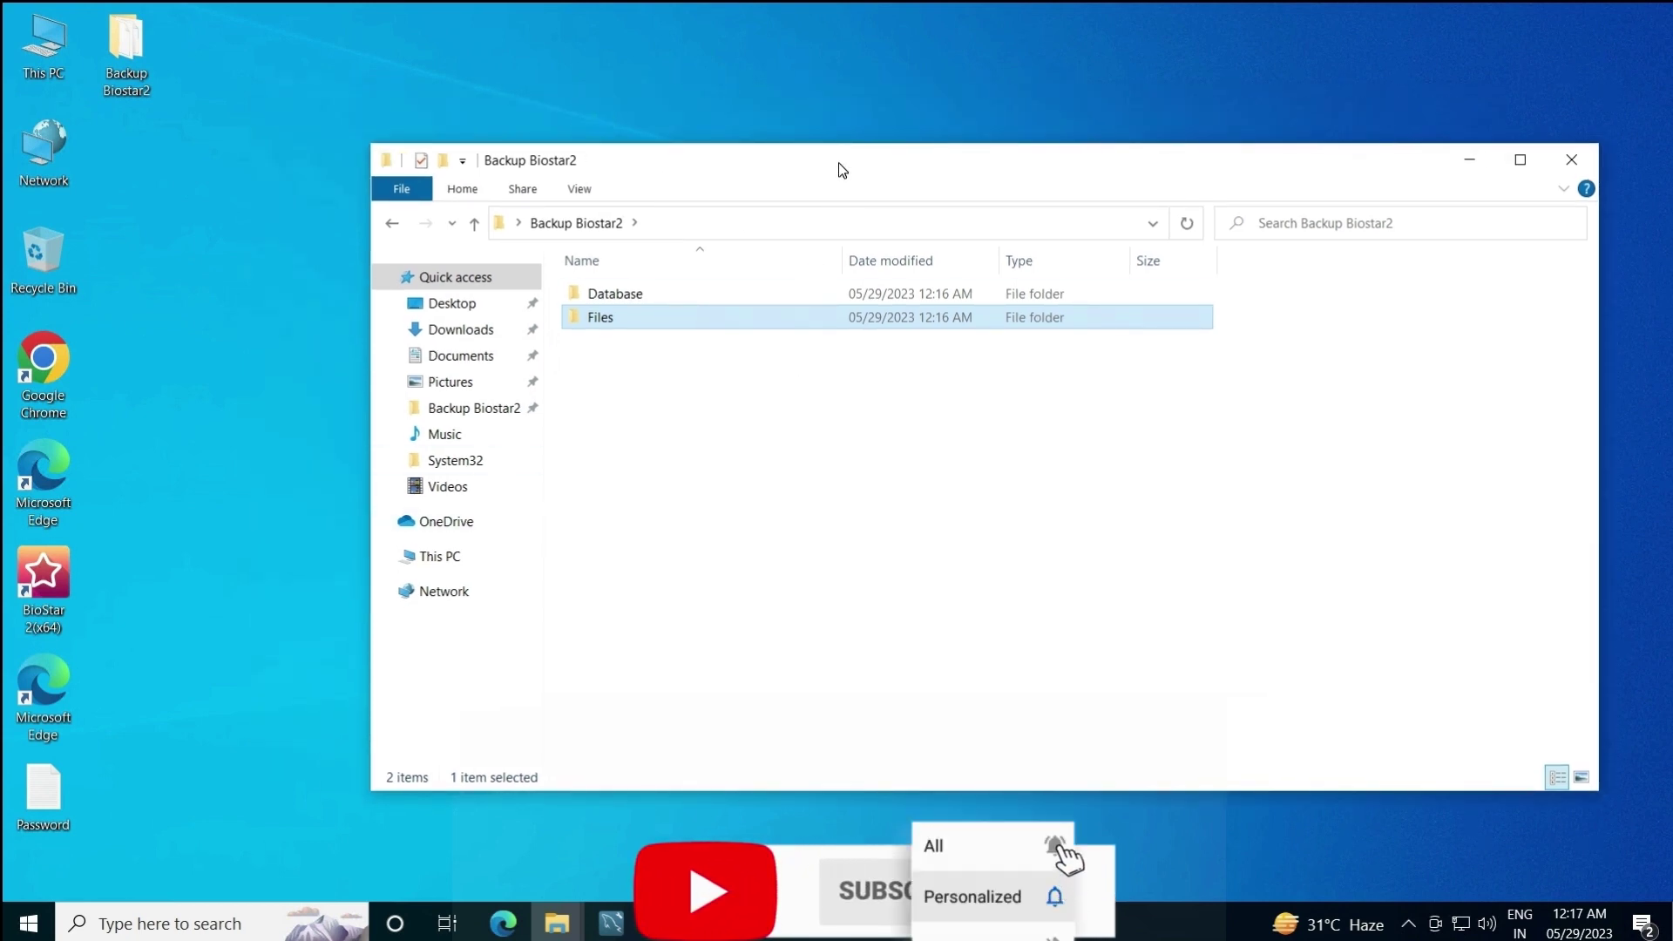
drag(840, 164, 760, 100)
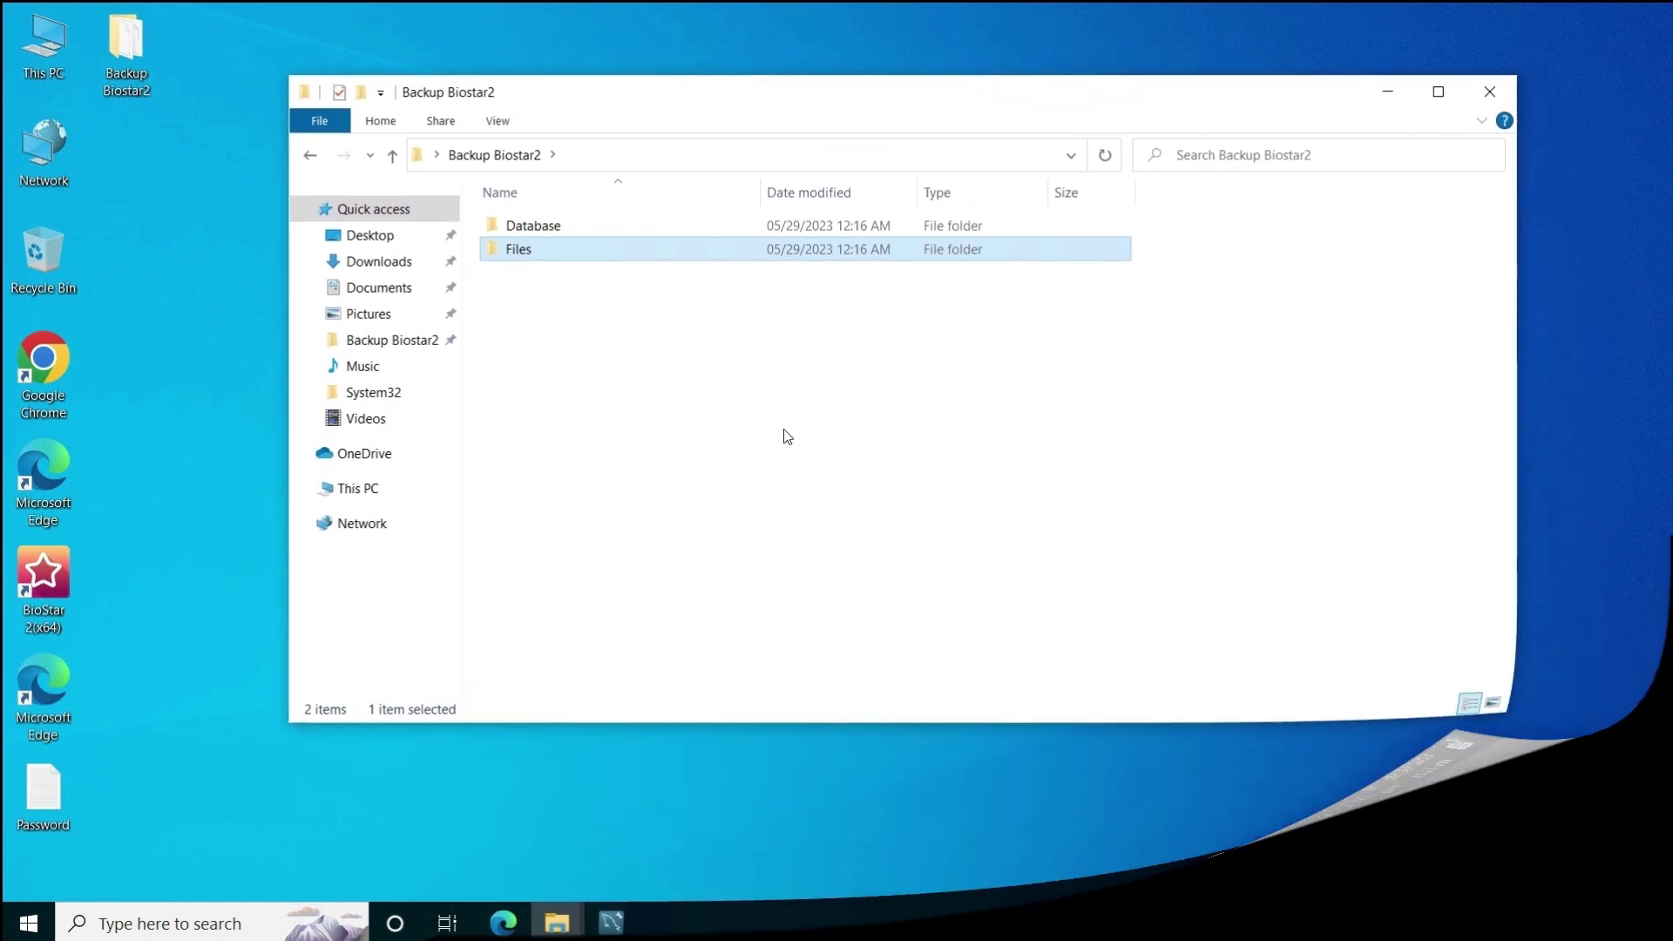